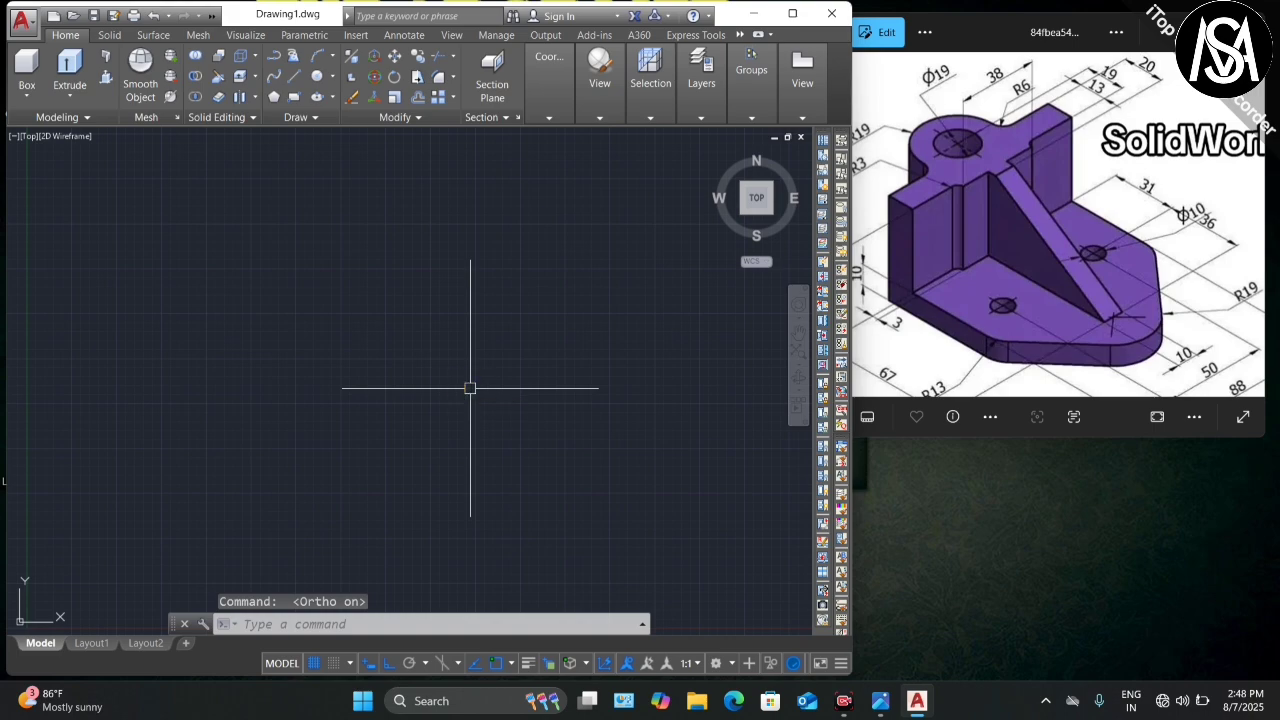
Step: Draw a long horizontal line, then drag its left grip further left to lengthen it
type("l")
key("Return")
left_click(80, 367)
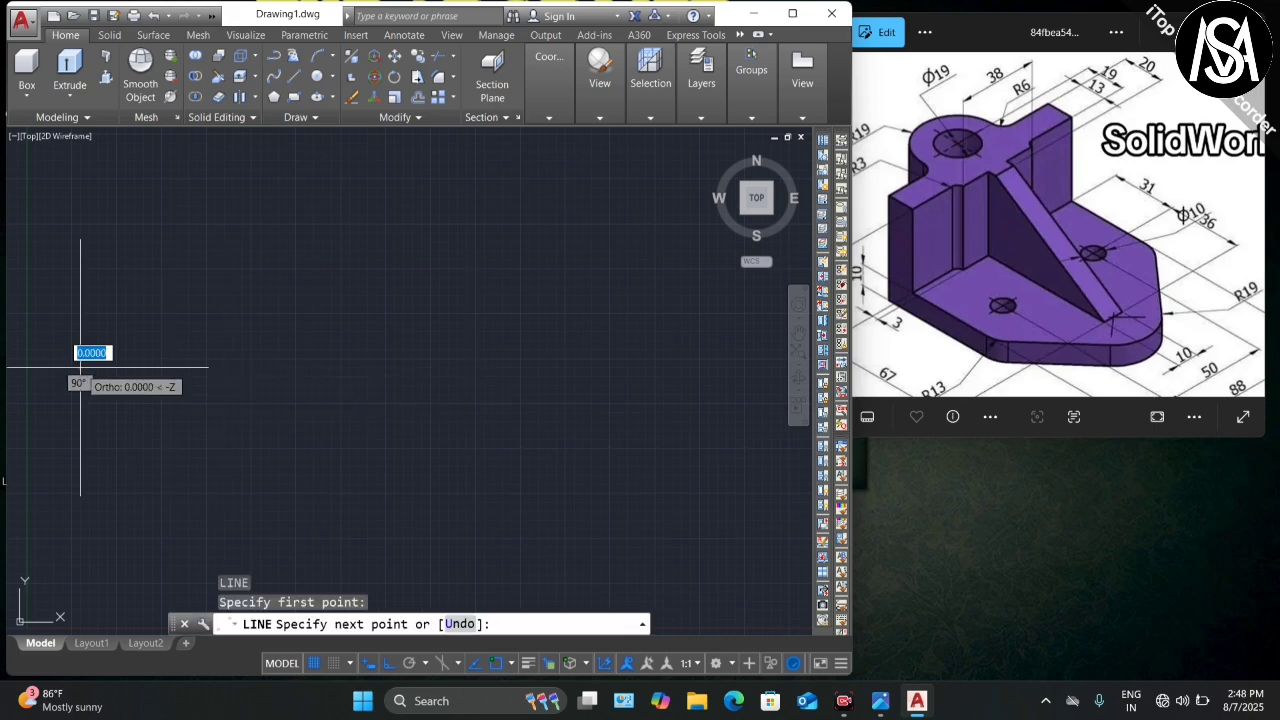
scroll(748, 388, "down", 2)
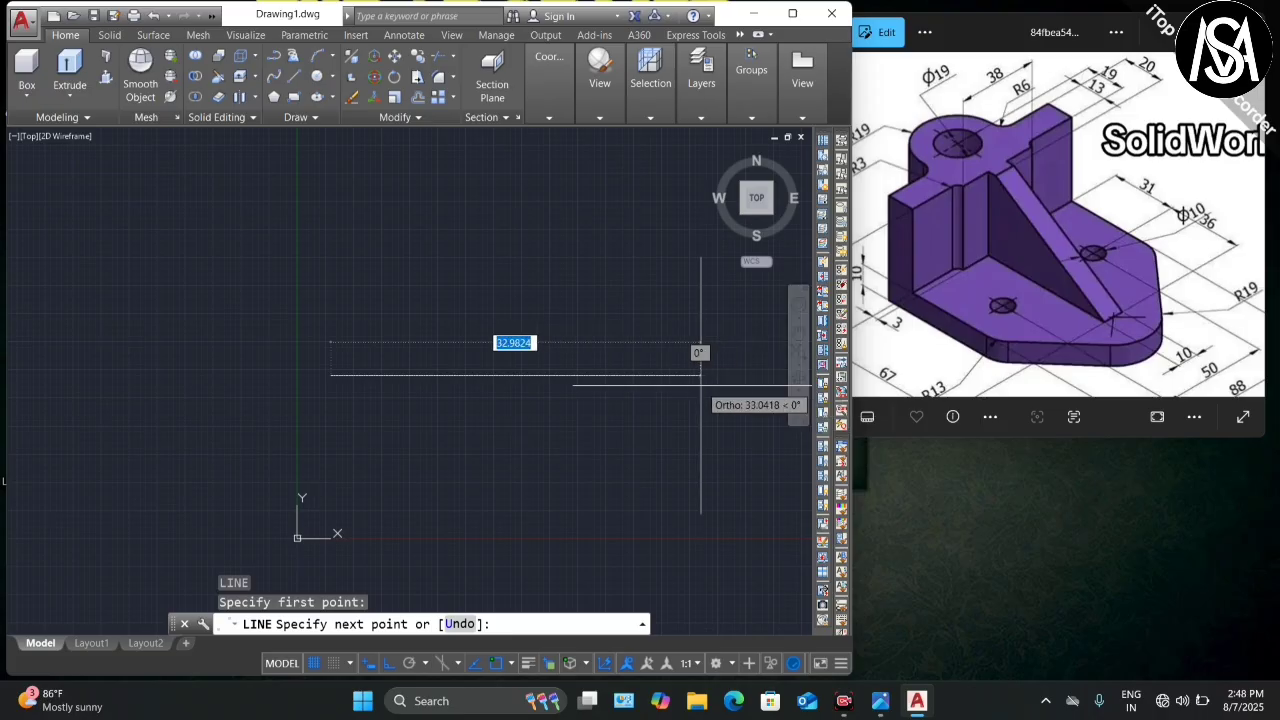
left_click(753, 376)
key("Escape")
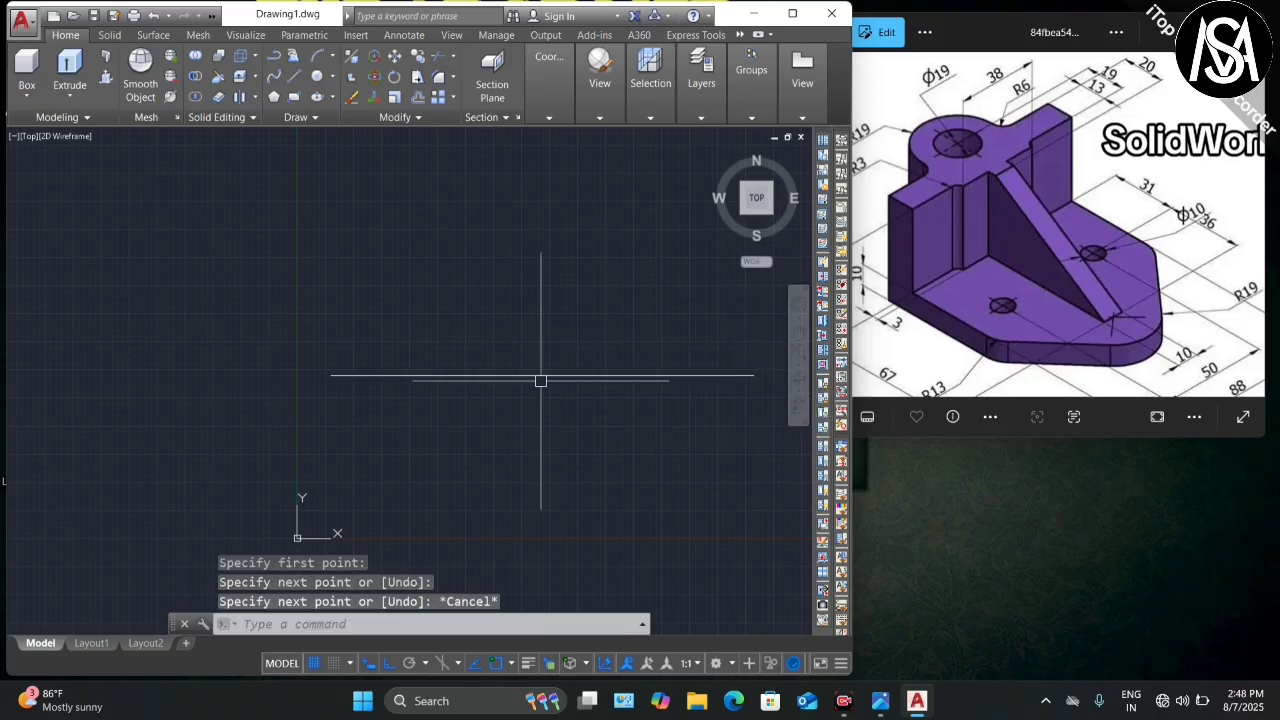
left_click(516, 377)
left_click(331, 376)
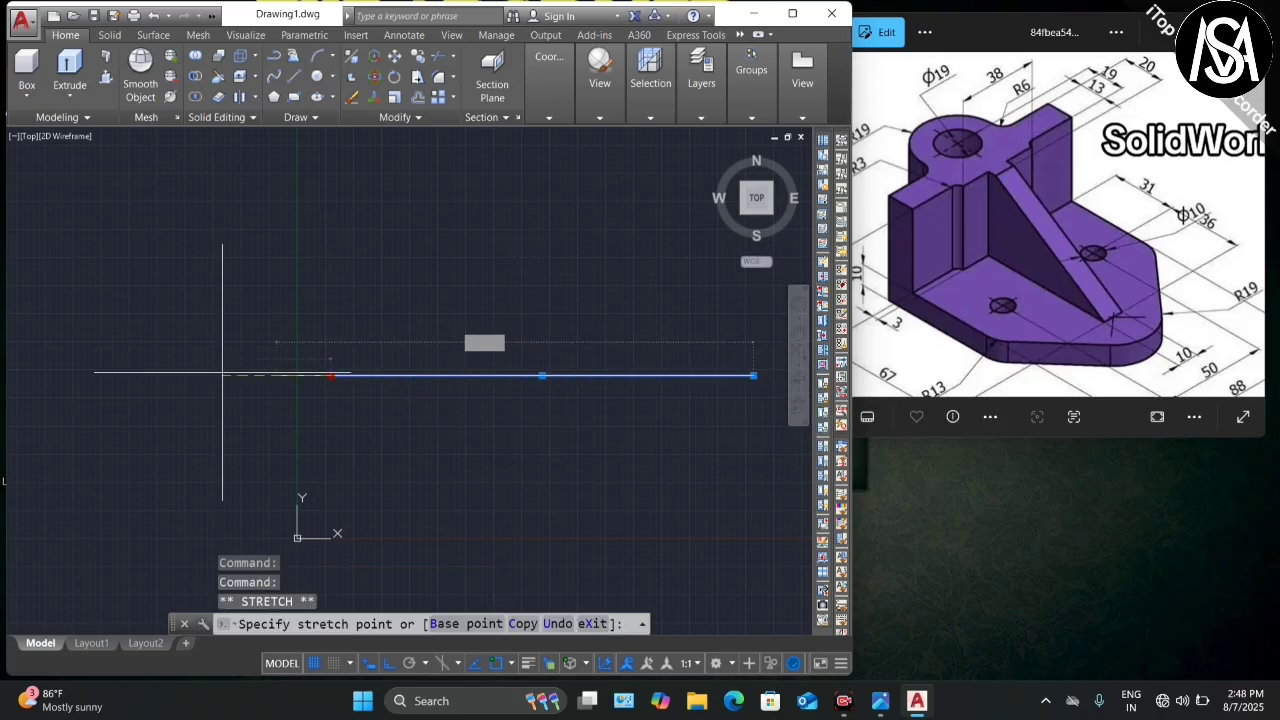
left_click(106, 376)
key("Escape")
scroll(304, 377, "up", 3)
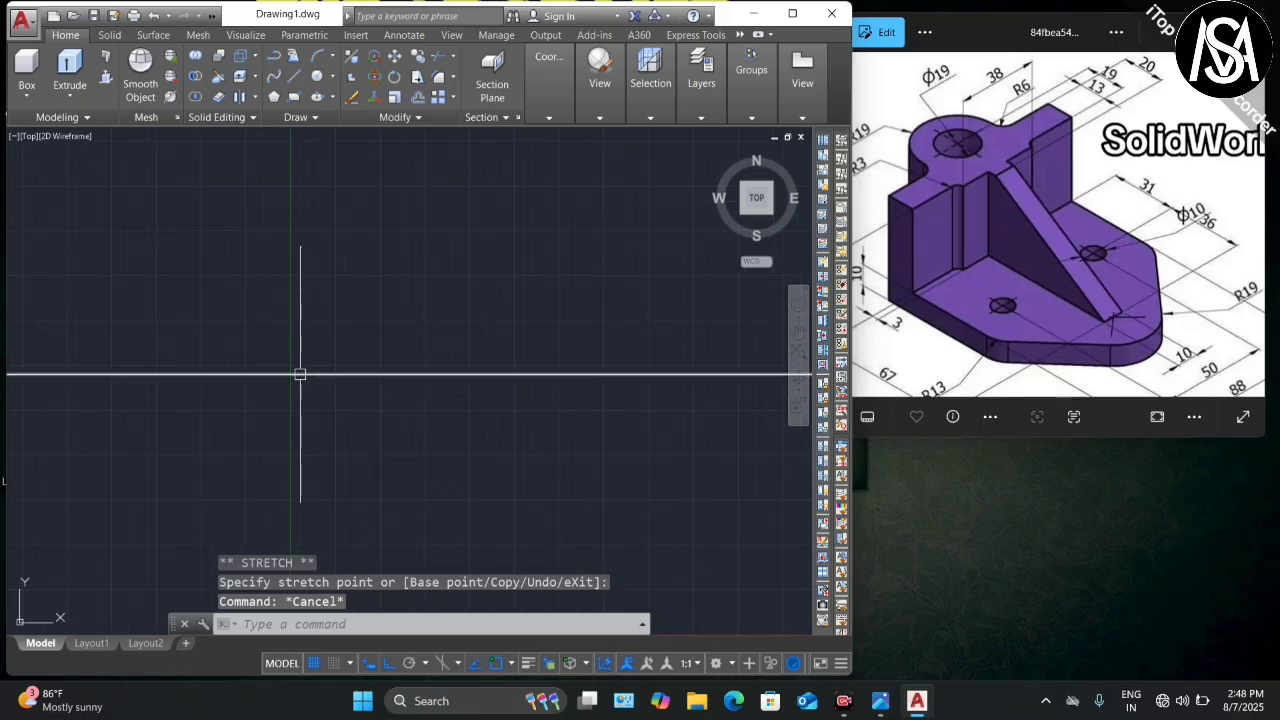
scroll(300, 374, "down", 3)
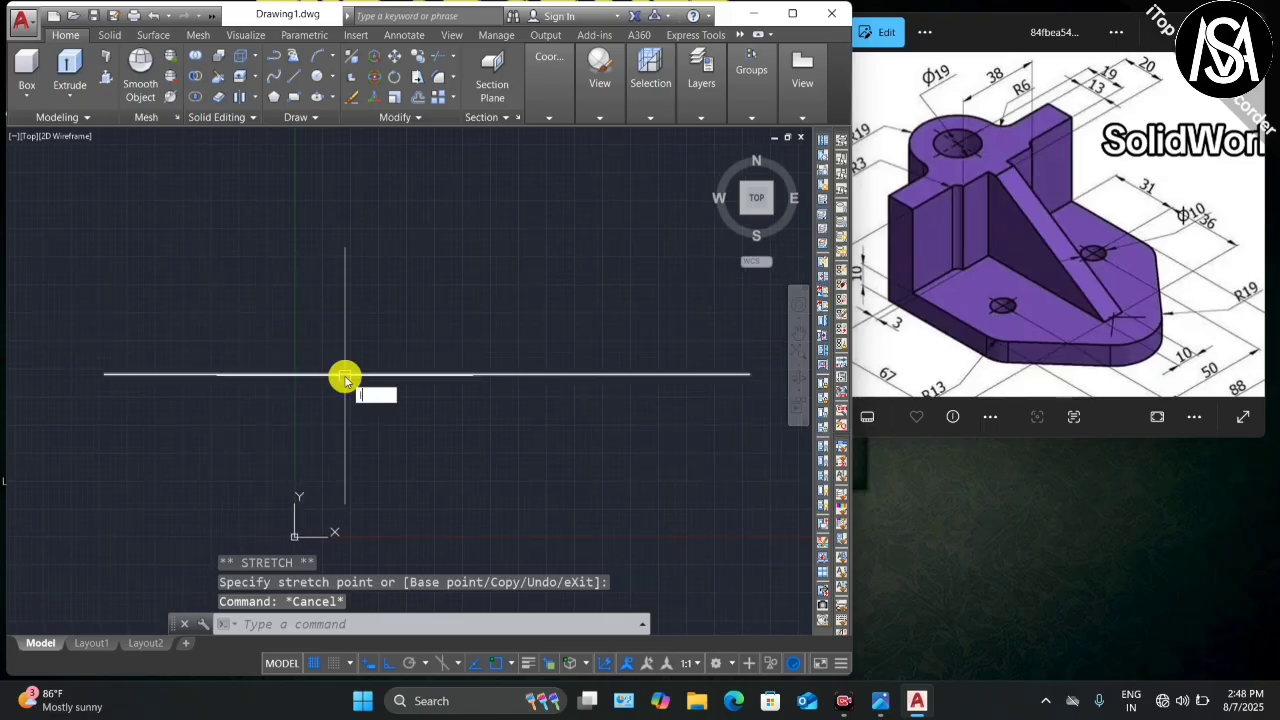
Step: Draw a vertical line from the horizontal line down past it
type("l")
key("Return")
left_click(348, 375)
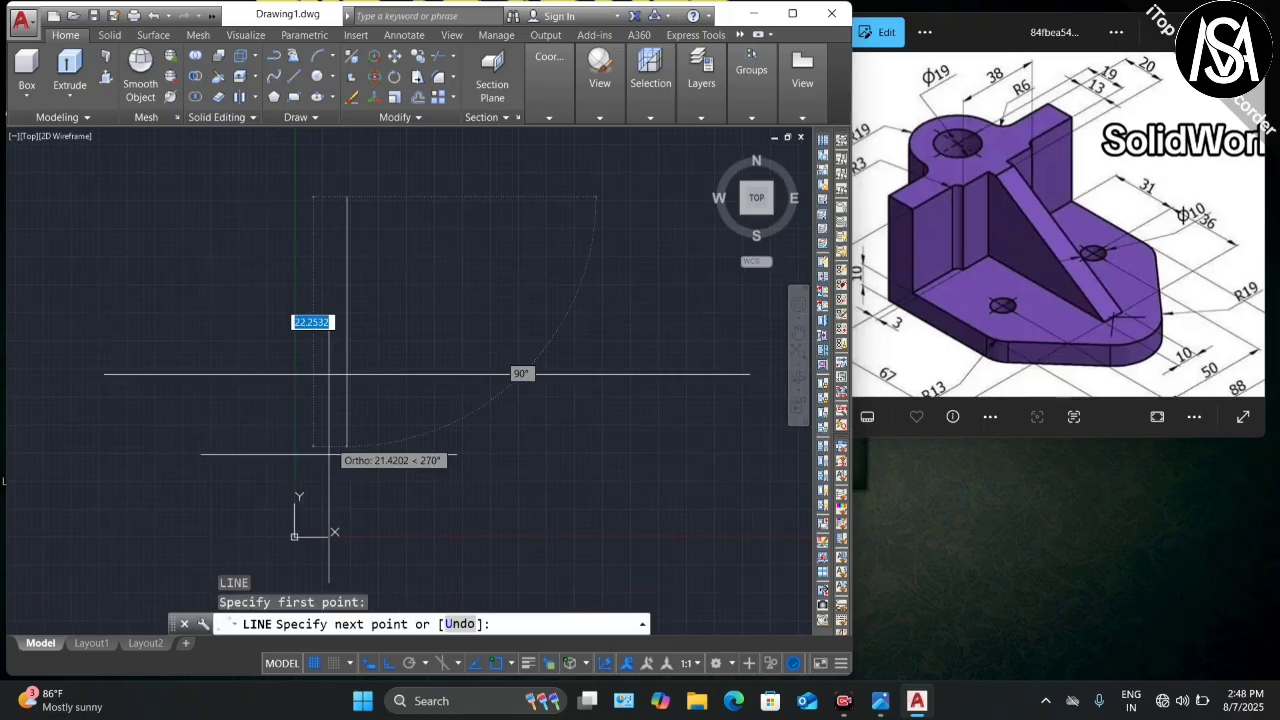
left_click(348, 507)
key("Escape")
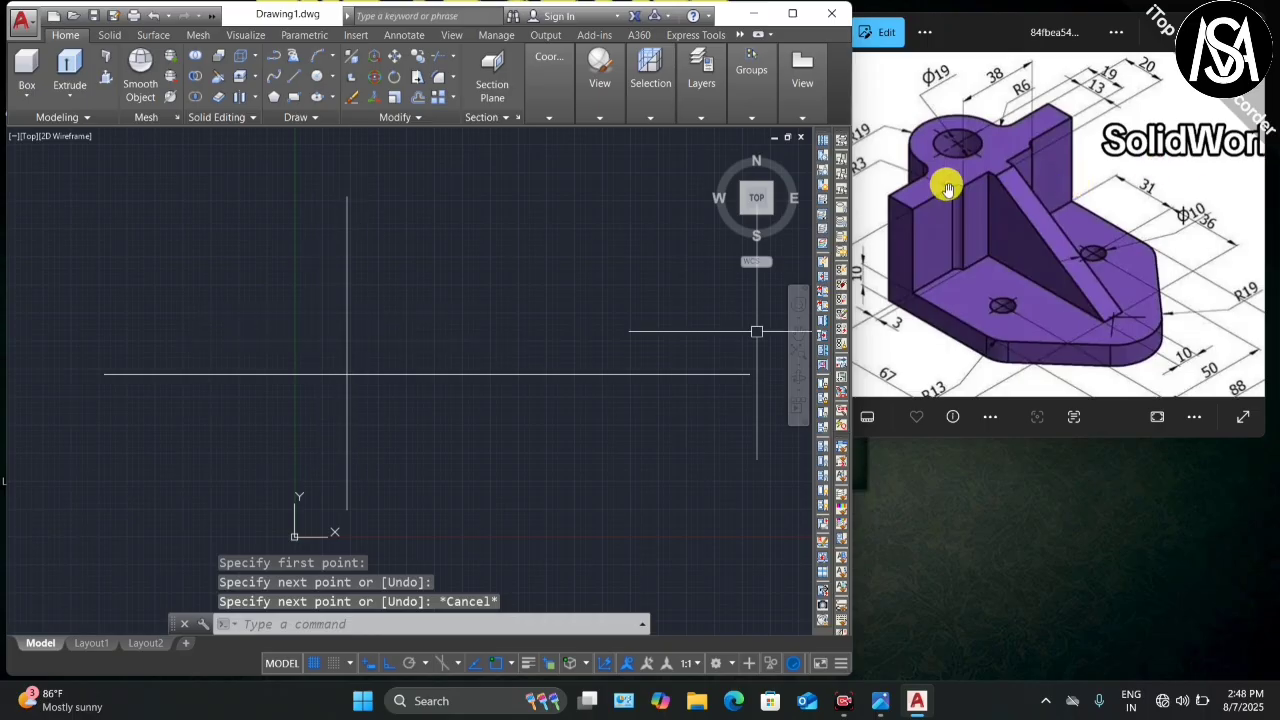
scroll(1063, 140, "up", 3)
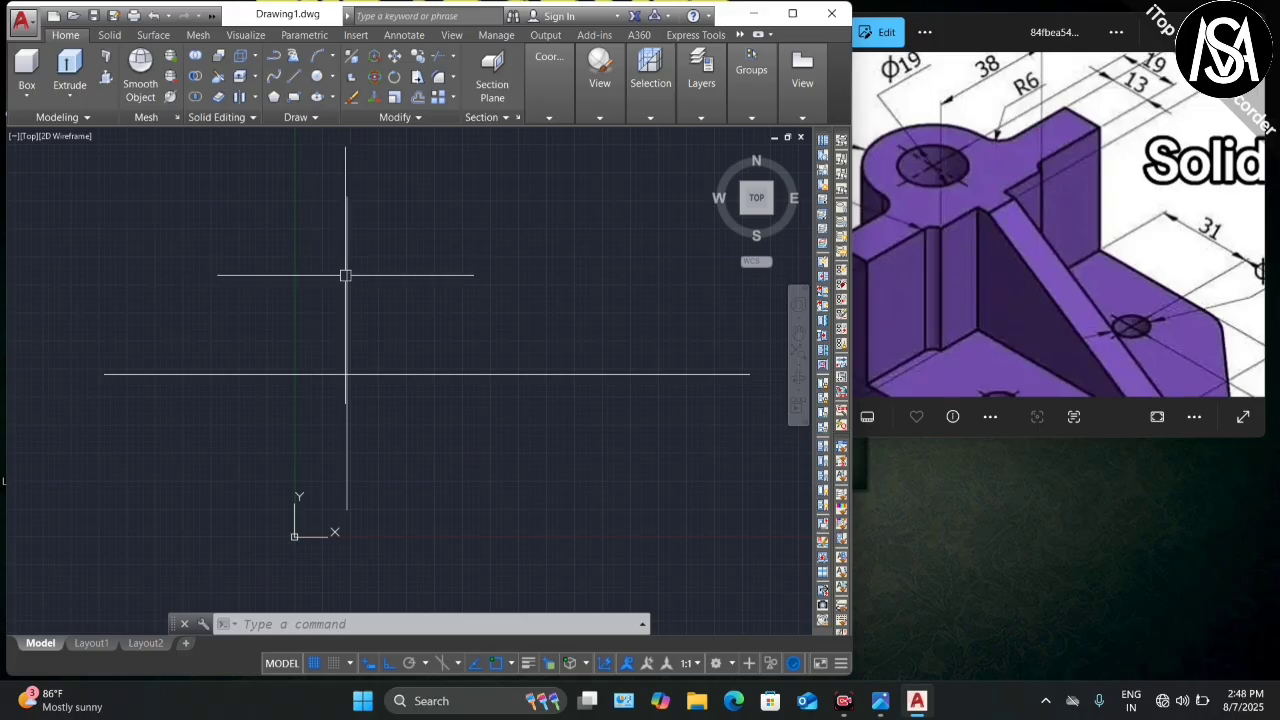
scroll(1070, 132, "up", 1)
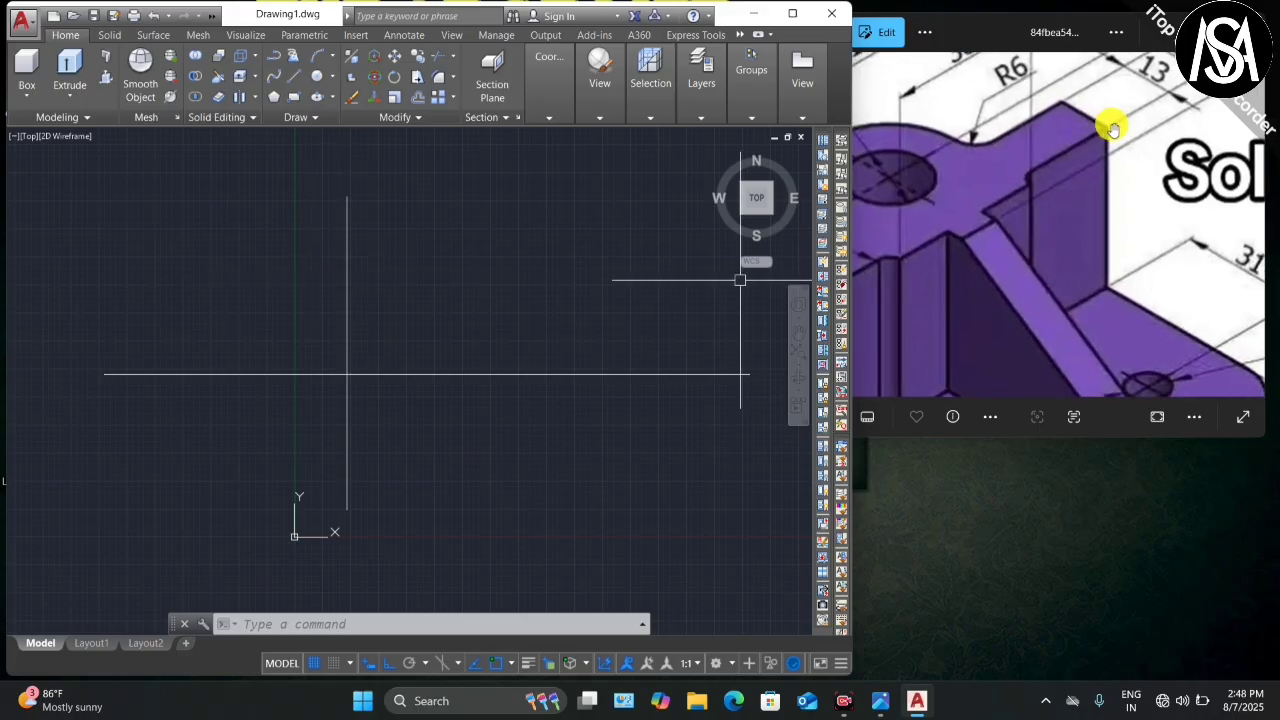
scroll(1108, 127, "down", 1)
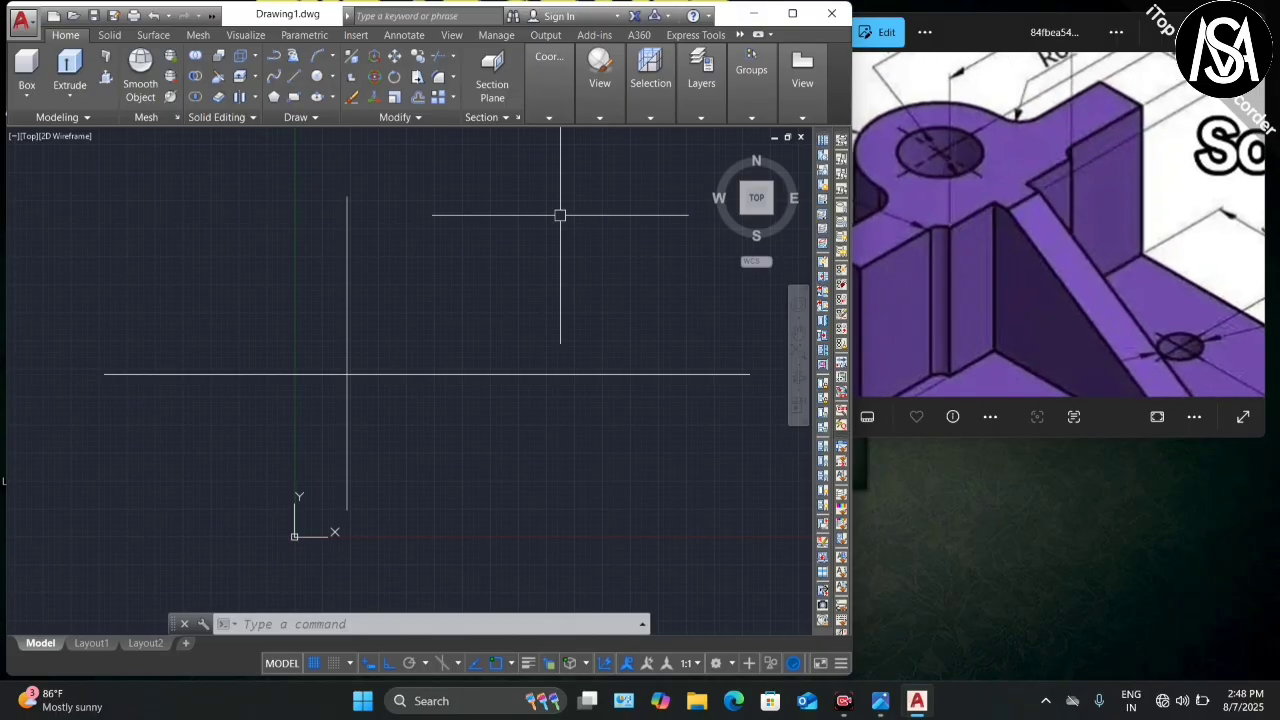
scroll(1081, 155, "down", 5)
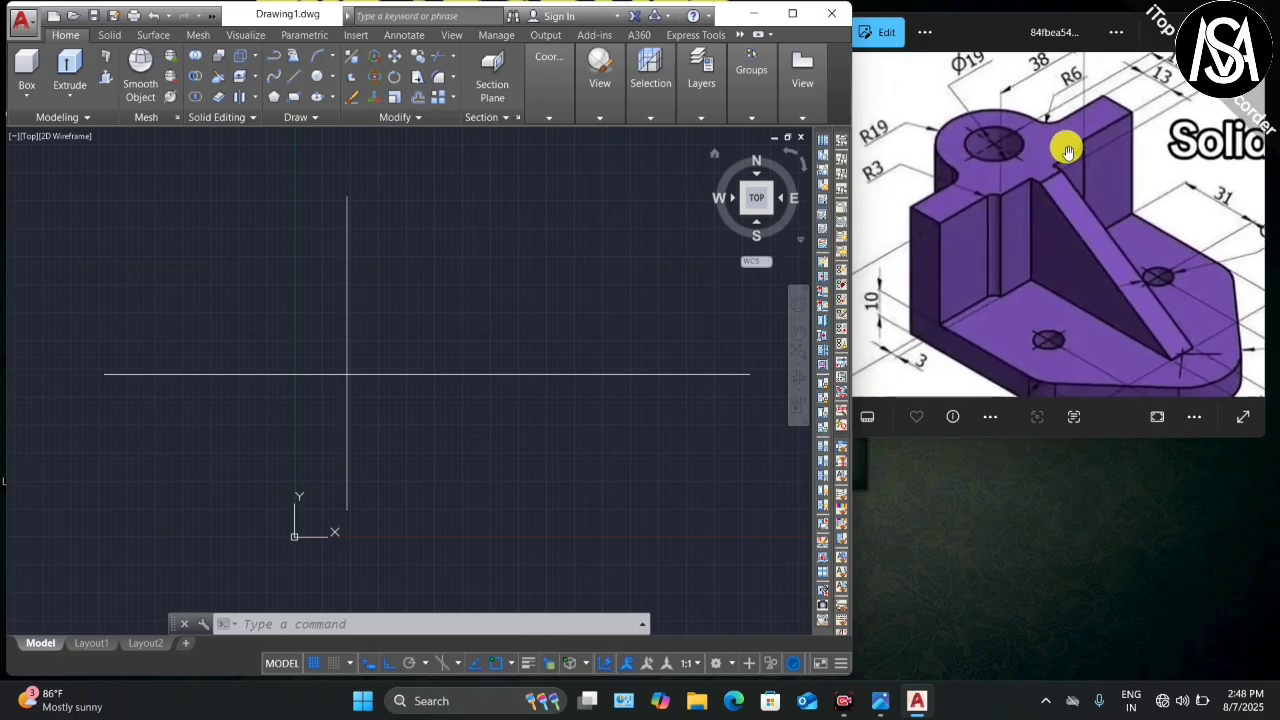
scroll(900, 326, "up", 4)
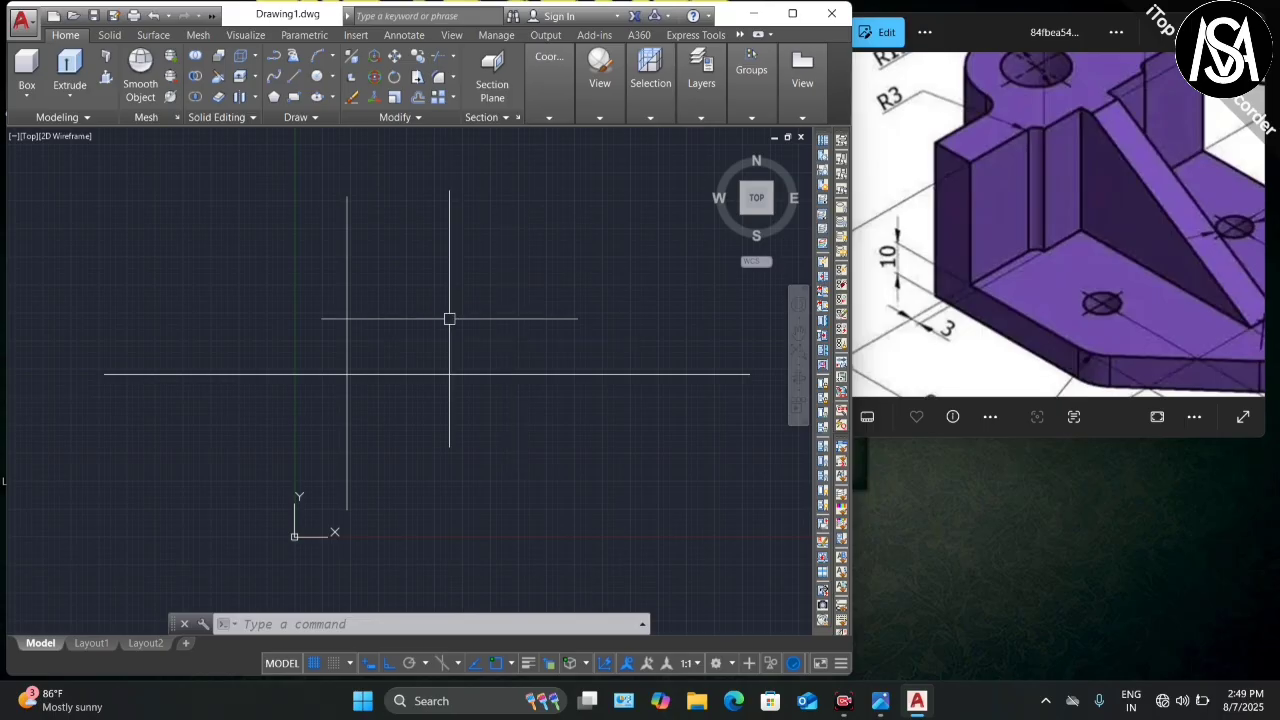
Step: Offset the vertical line by 3 units to its right side
type("o")
key("Return")
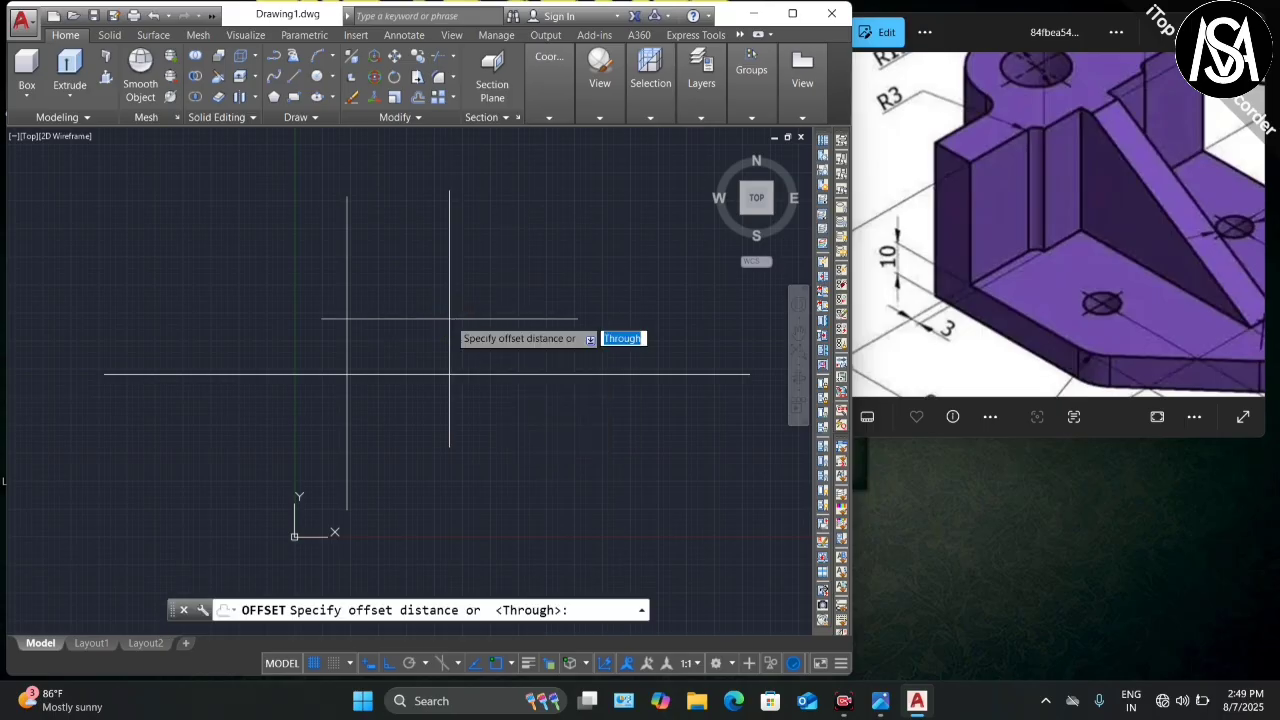
type("3")
key("Return")
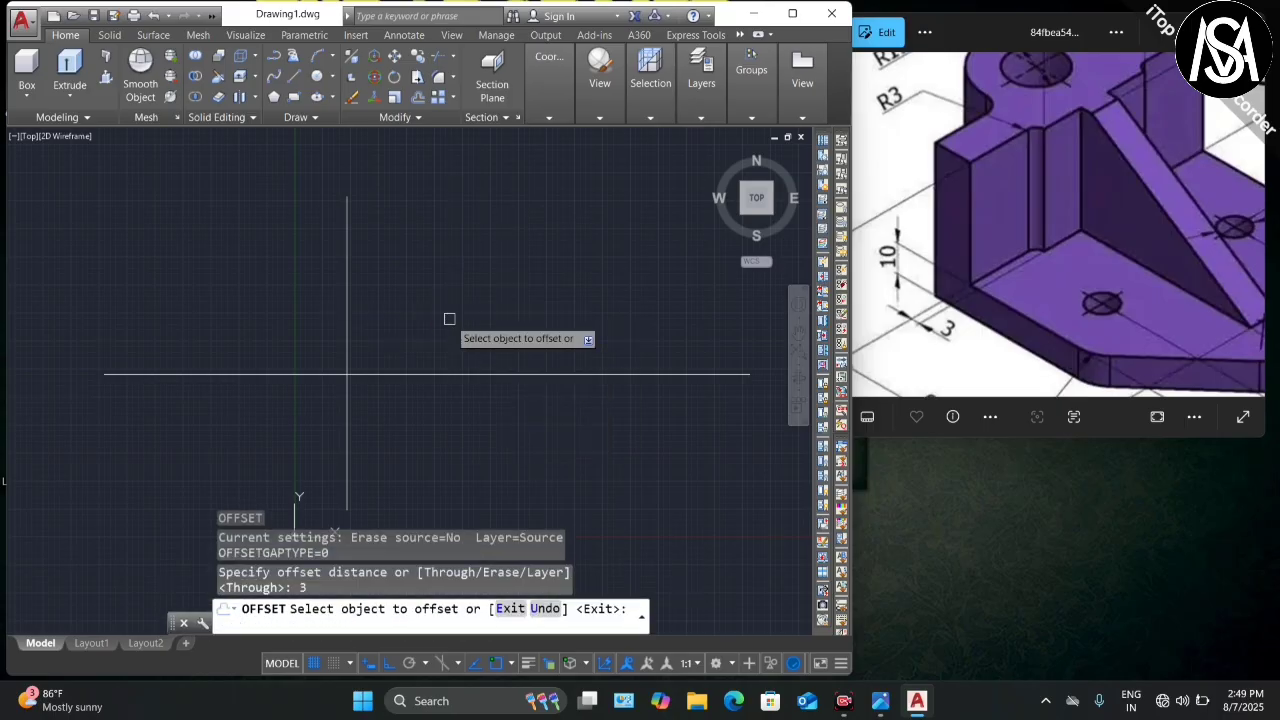
left_click(343, 332)
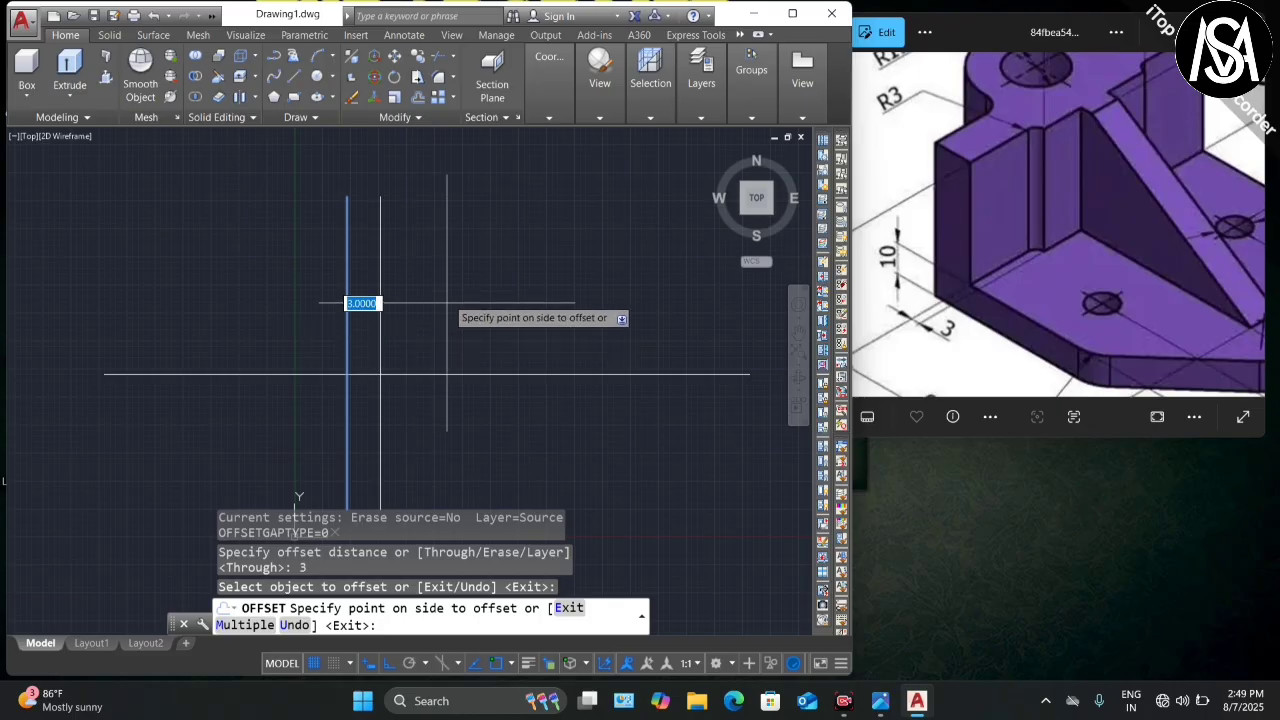
scroll(440, 246, "down", 2)
left_click(431, 296)
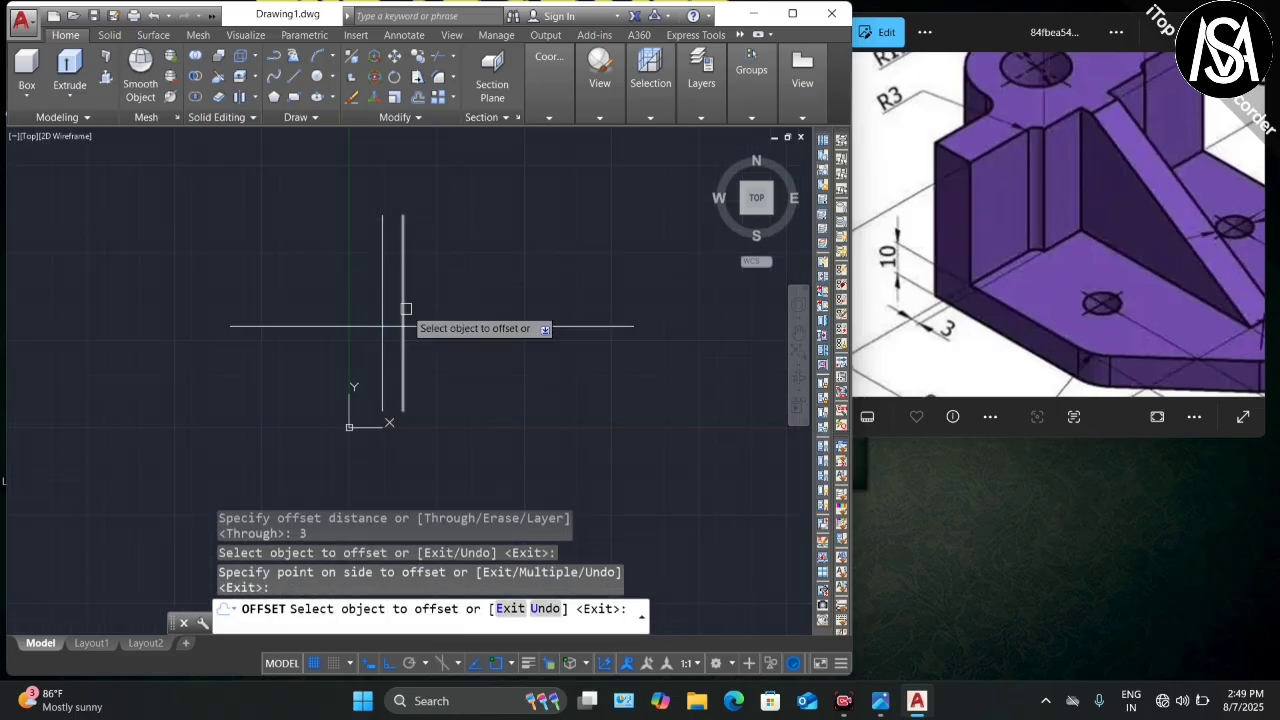
scroll(410, 300, "up", 2)
key("Escape")
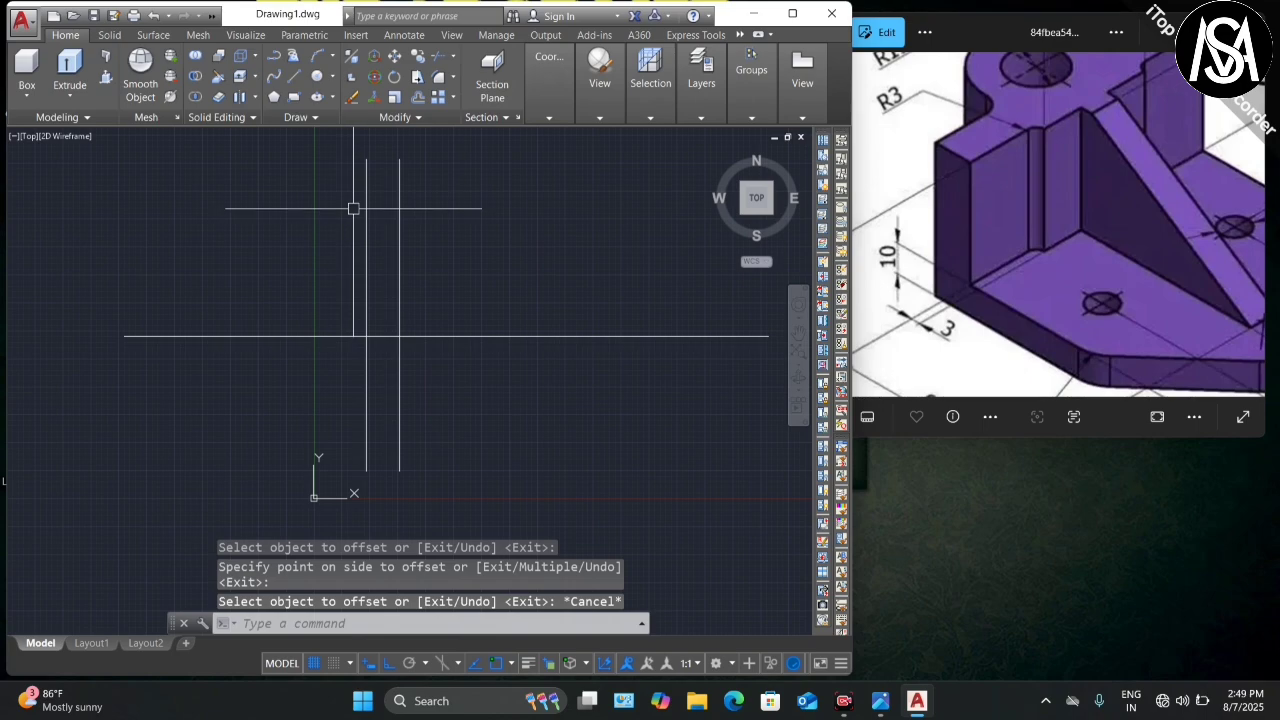
scroll(326, 294, "down", 2)
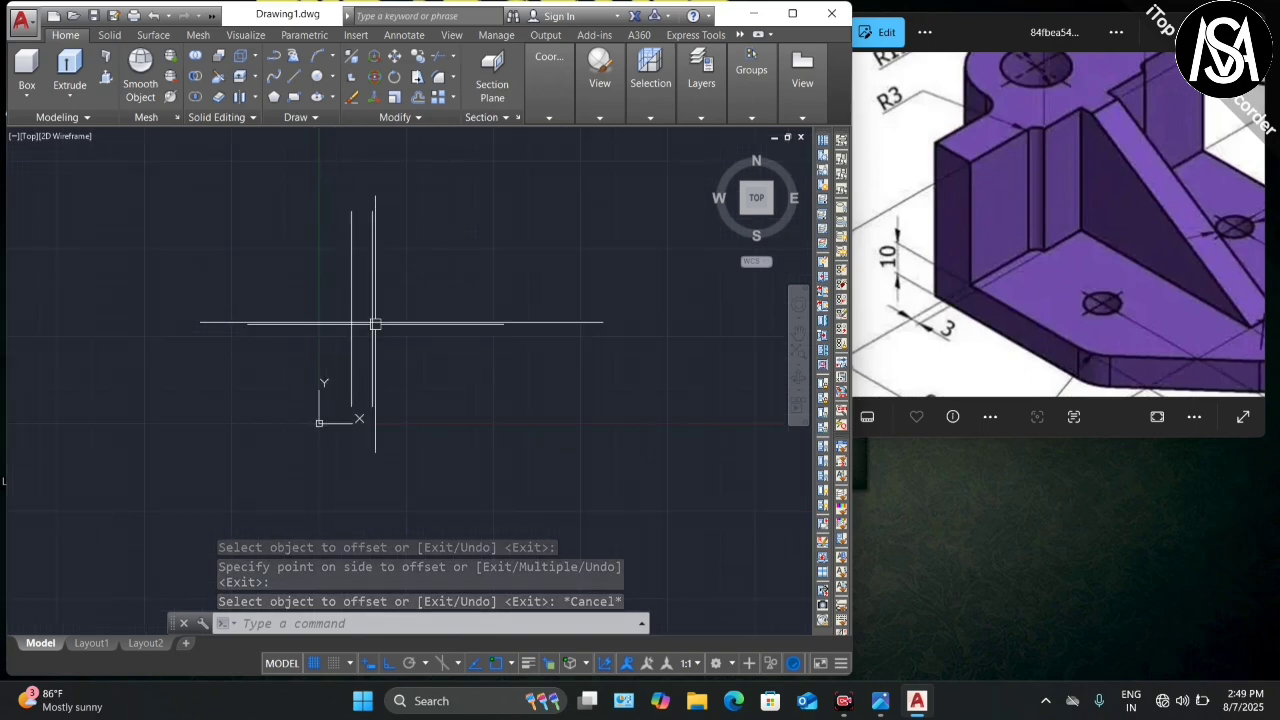
scroll(1050, 190, "down", 2)
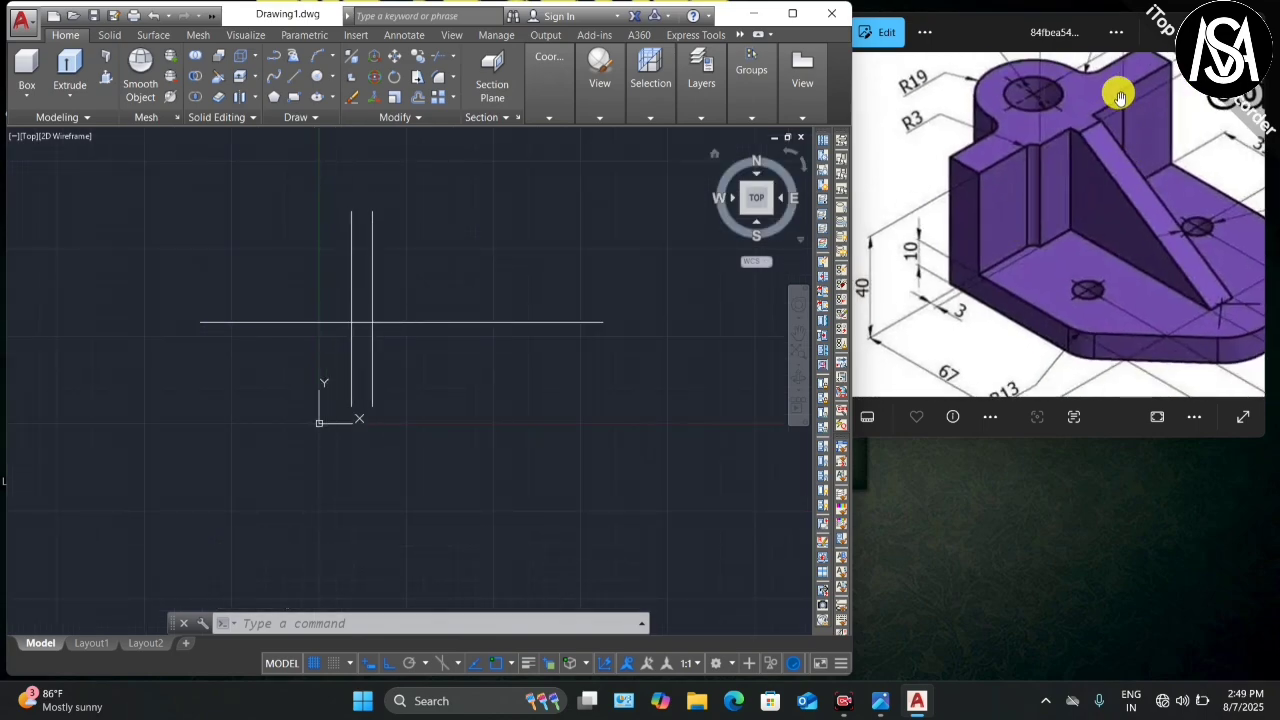
scroll(1120, 97, "up", 2)
scroll(1040, 123, "down", 3)
scroll(1112, 110, "up", 4)
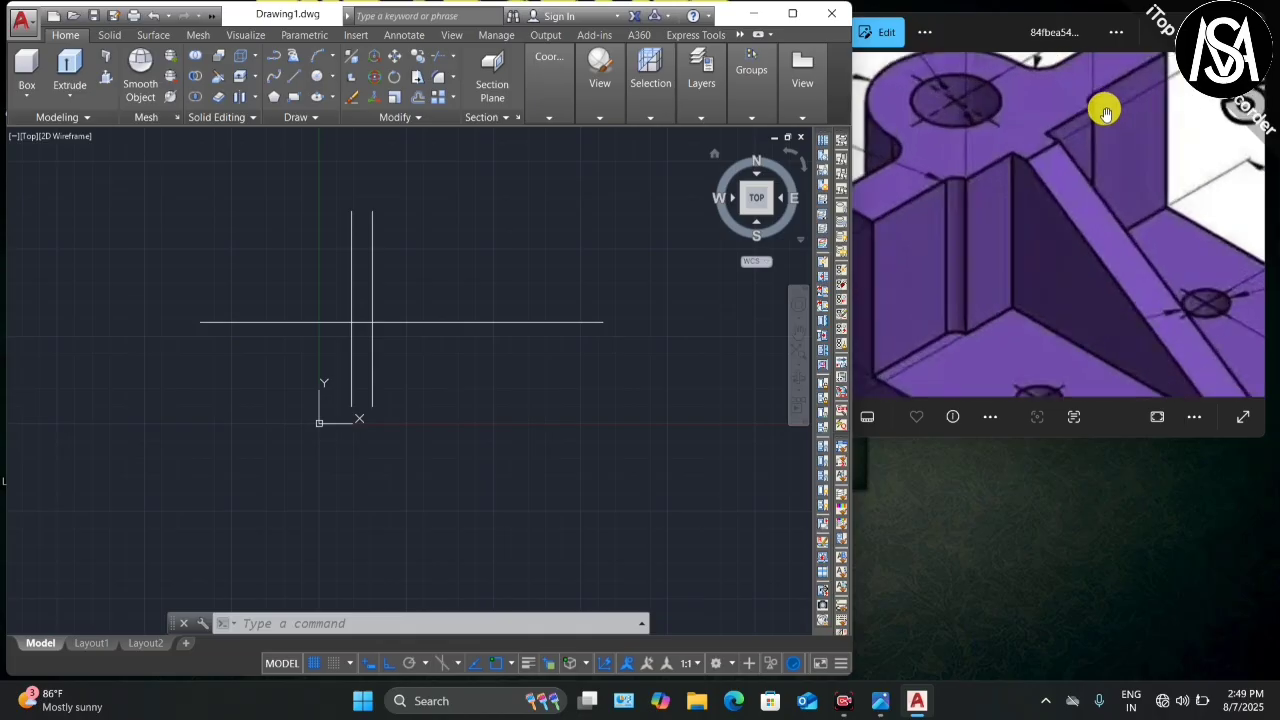
scroll(1105, 113, "up", 1)
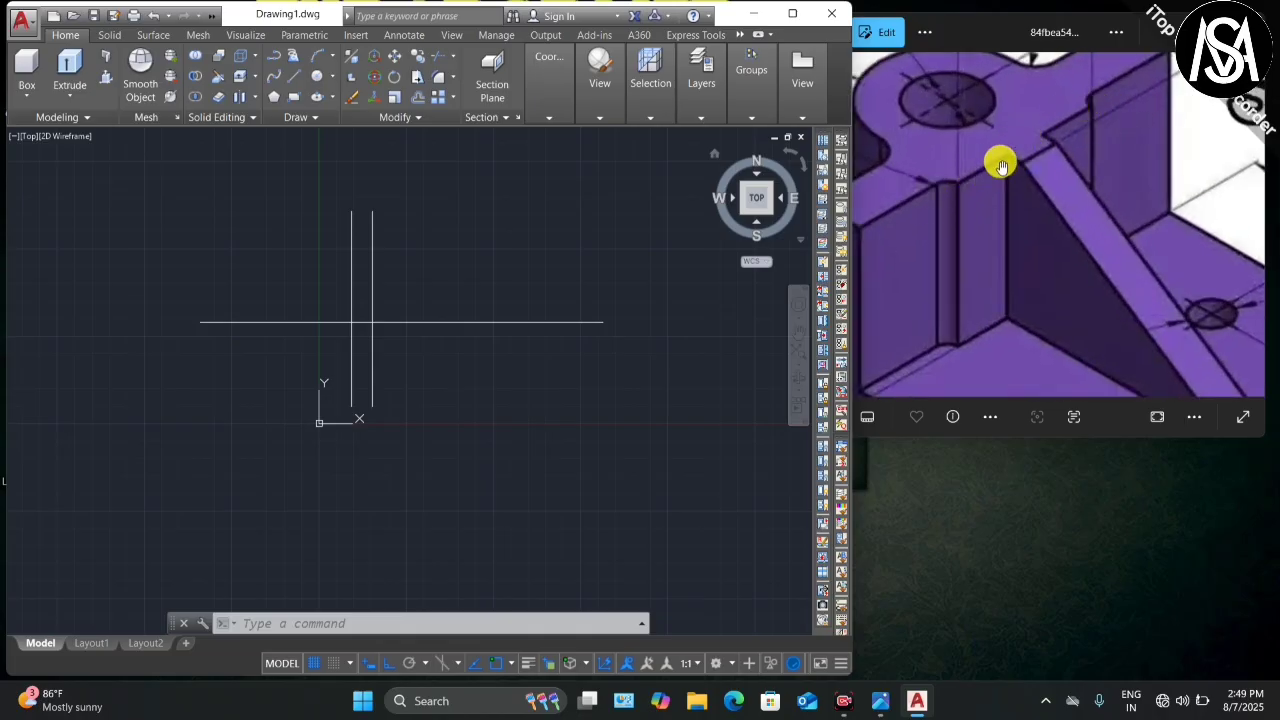
scroll(969, 157, "down", 4)
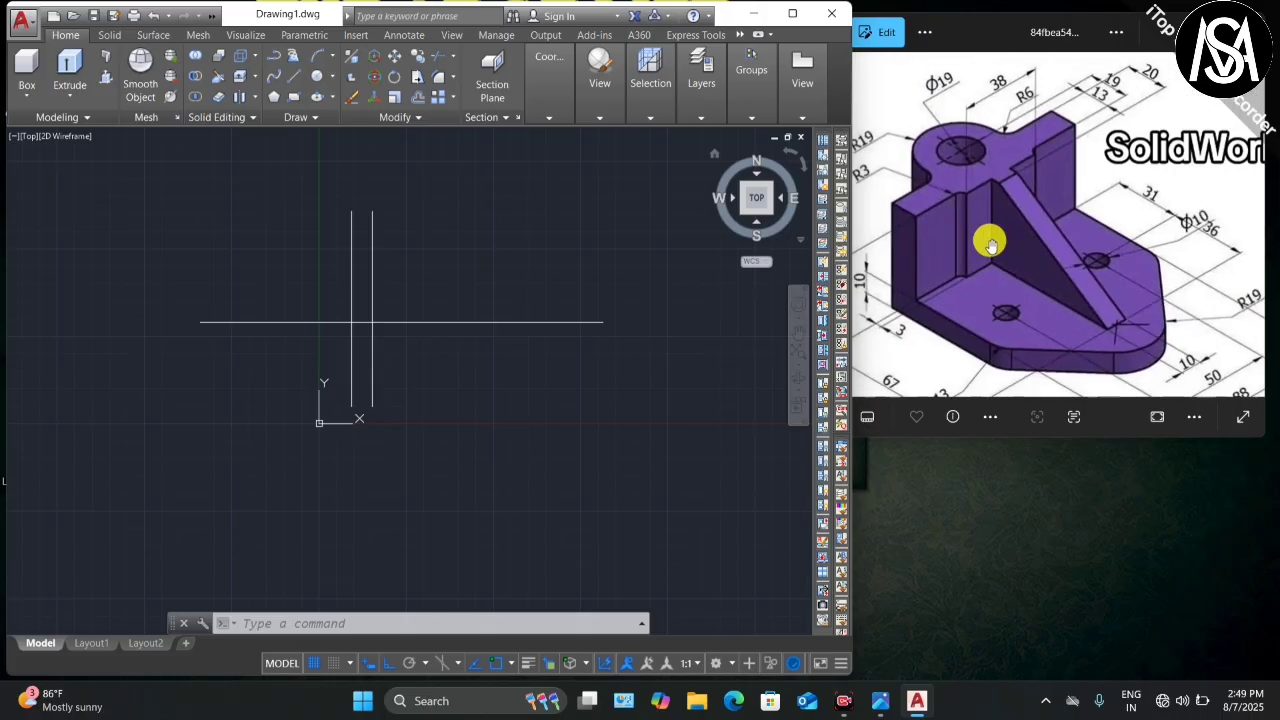
scroll(999, 88, "up", 1)
scroll(998, 88, "up", 3)
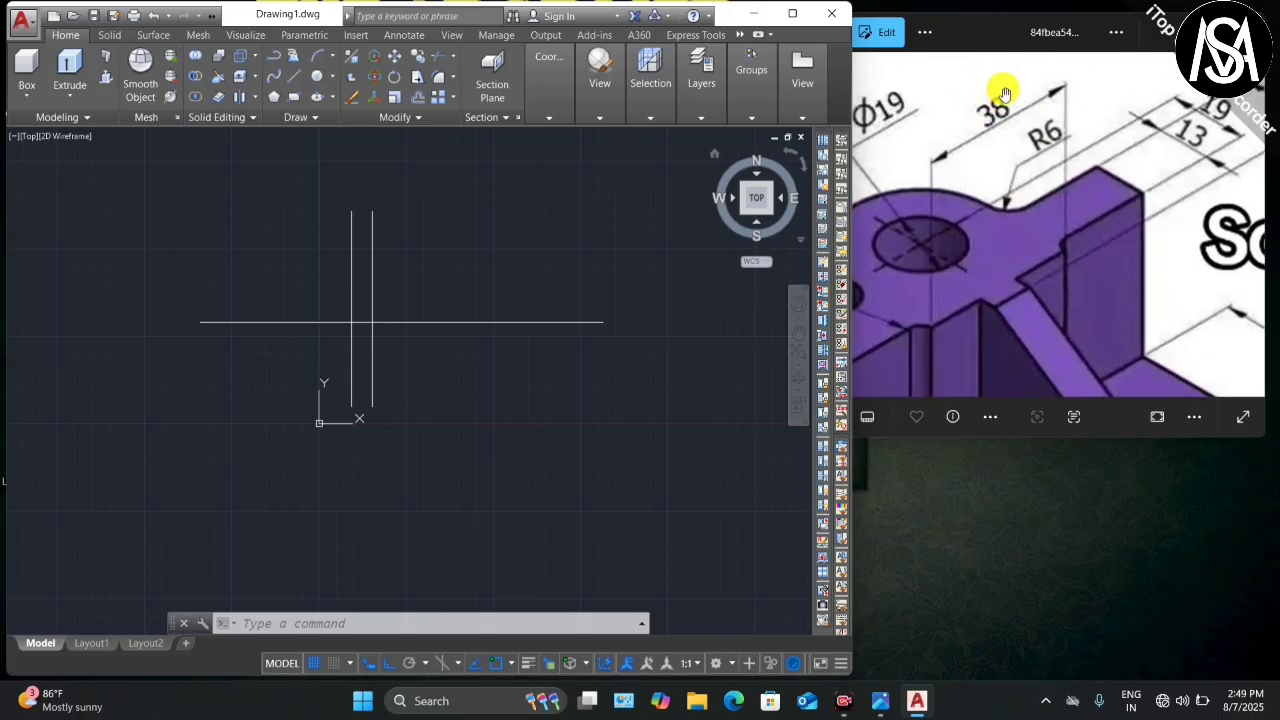
scroll(1005, 93, "down", 1)
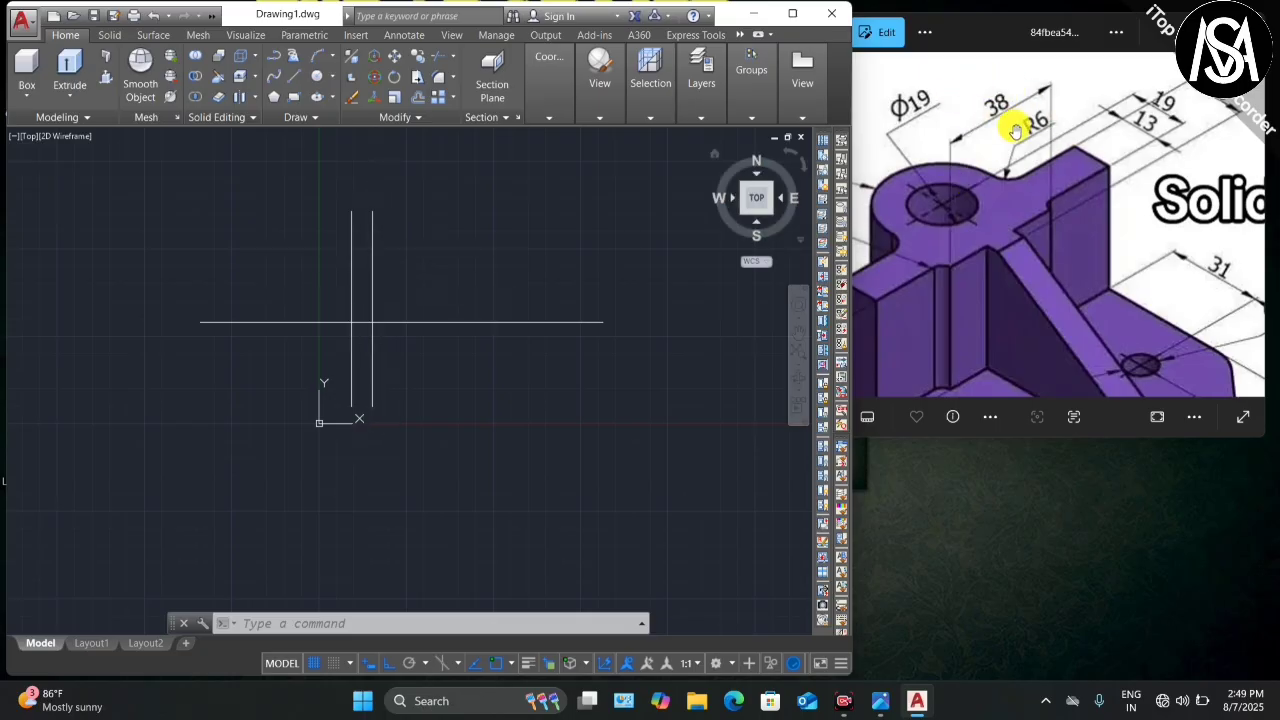
scroll(1015, 130, "down", 2)
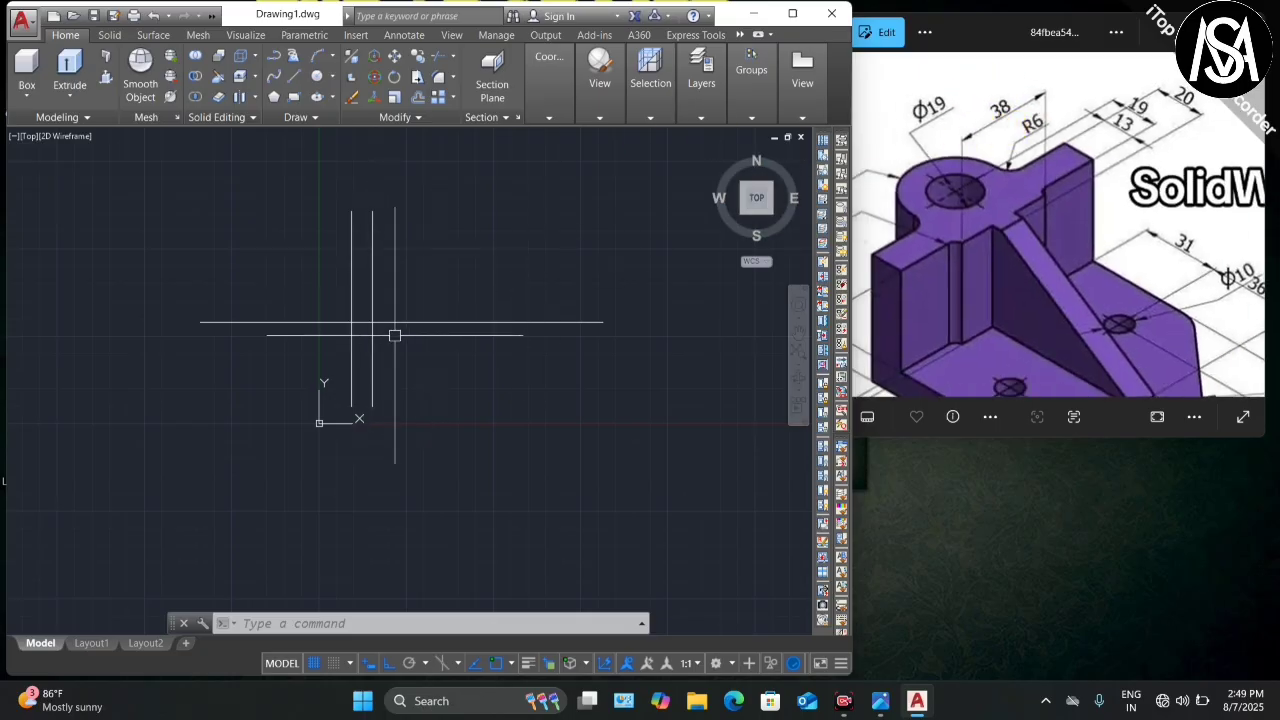
Step: Draw a 19-unit polyline segment starting at the line intersection
type("PL")
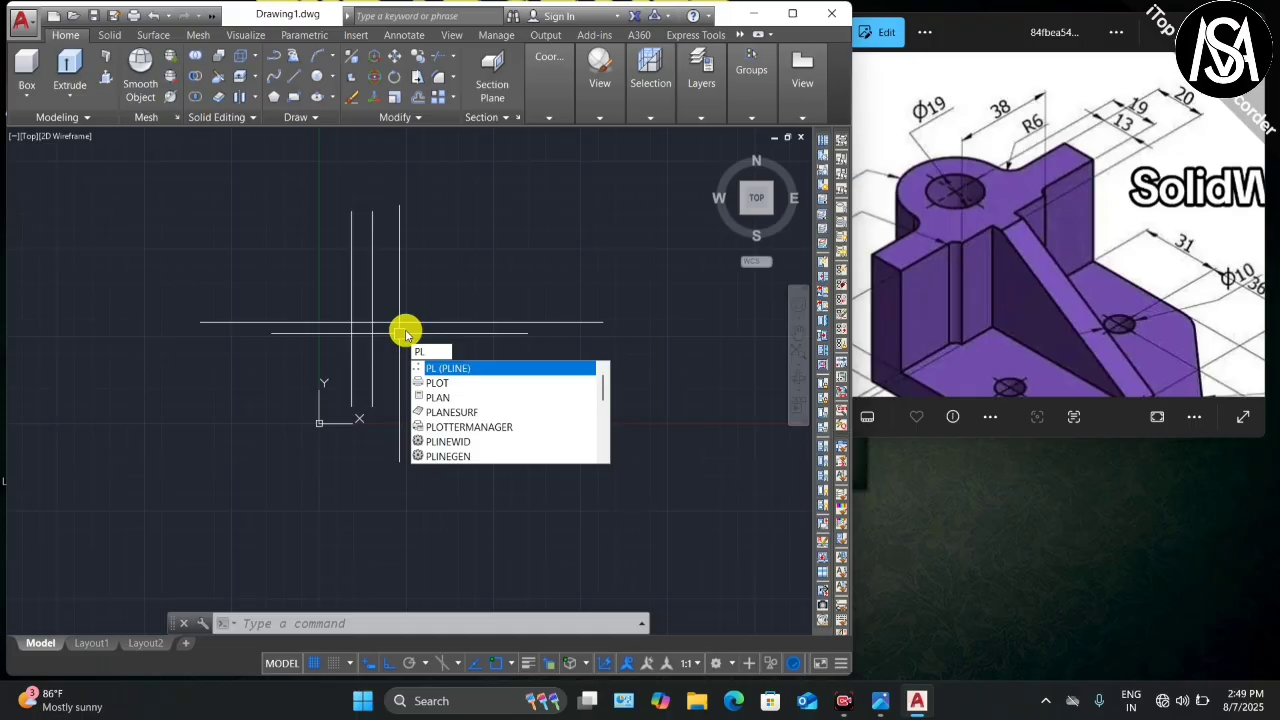
key("Return")
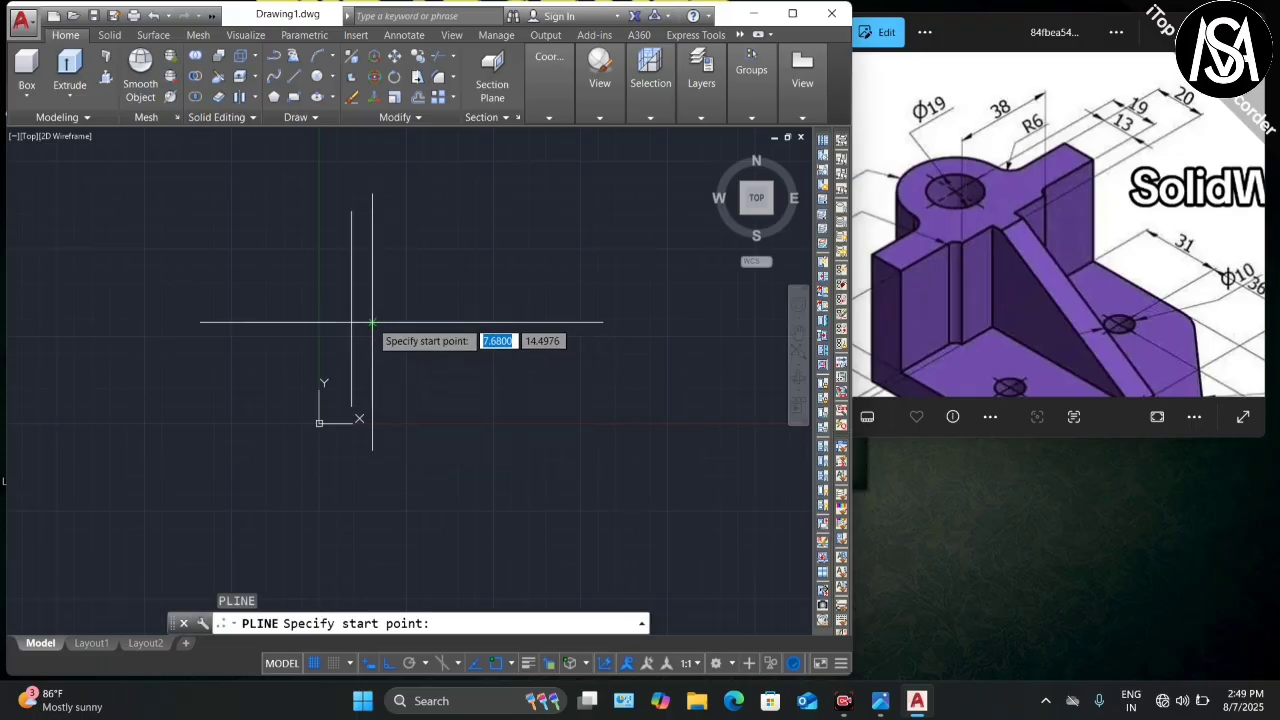
left_click(372, 323)
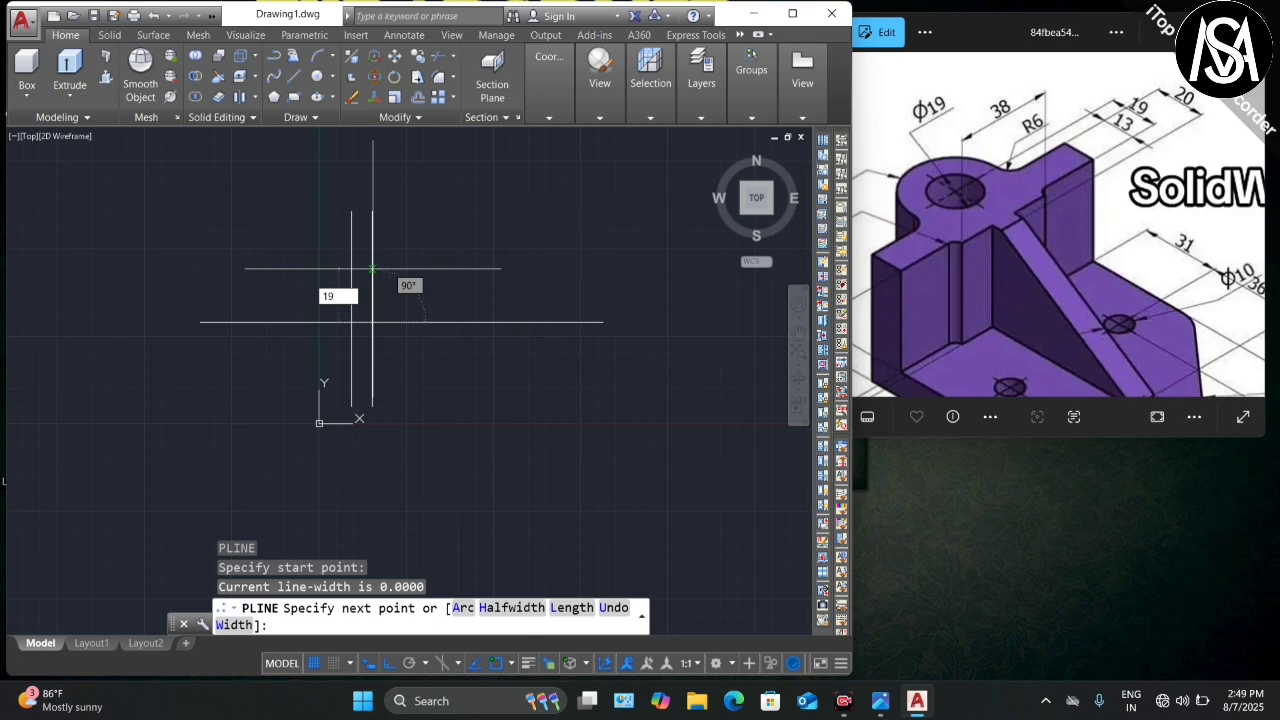
key("Return")
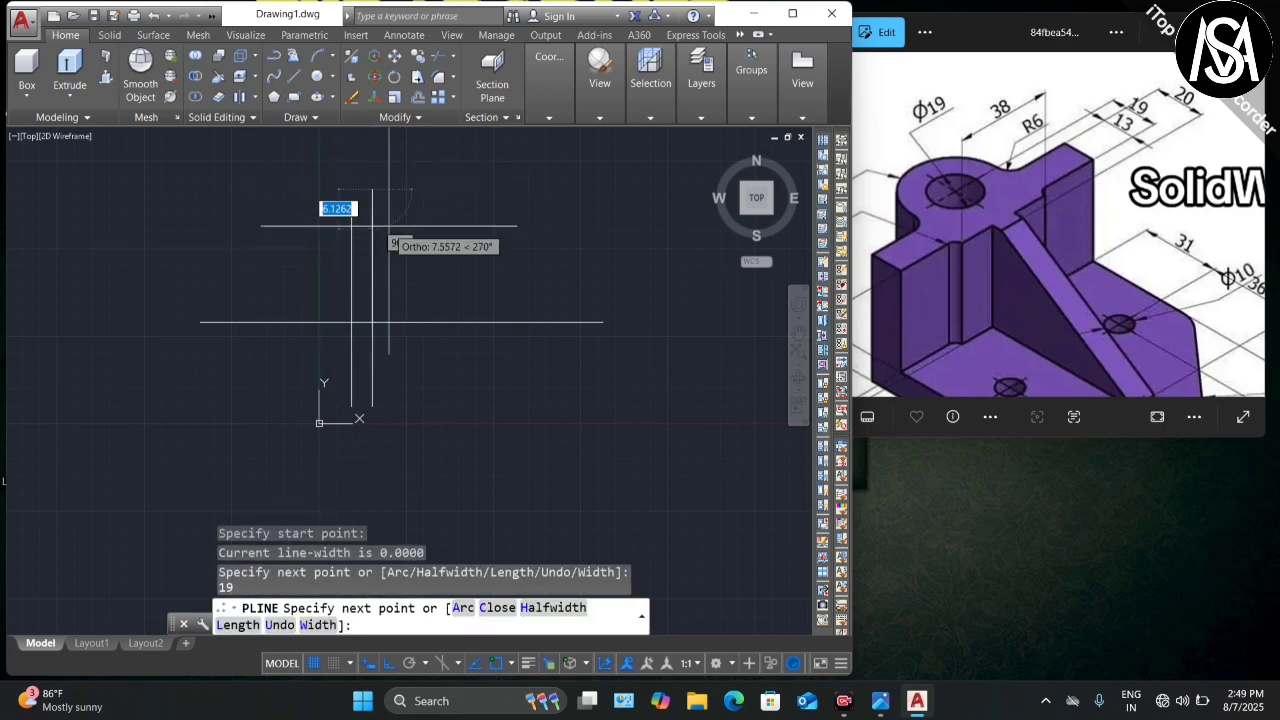
scroll(397, 258, "down", 1)
scroll(385, 184, "up", 3)
scroll(362, 194, "down", 2)
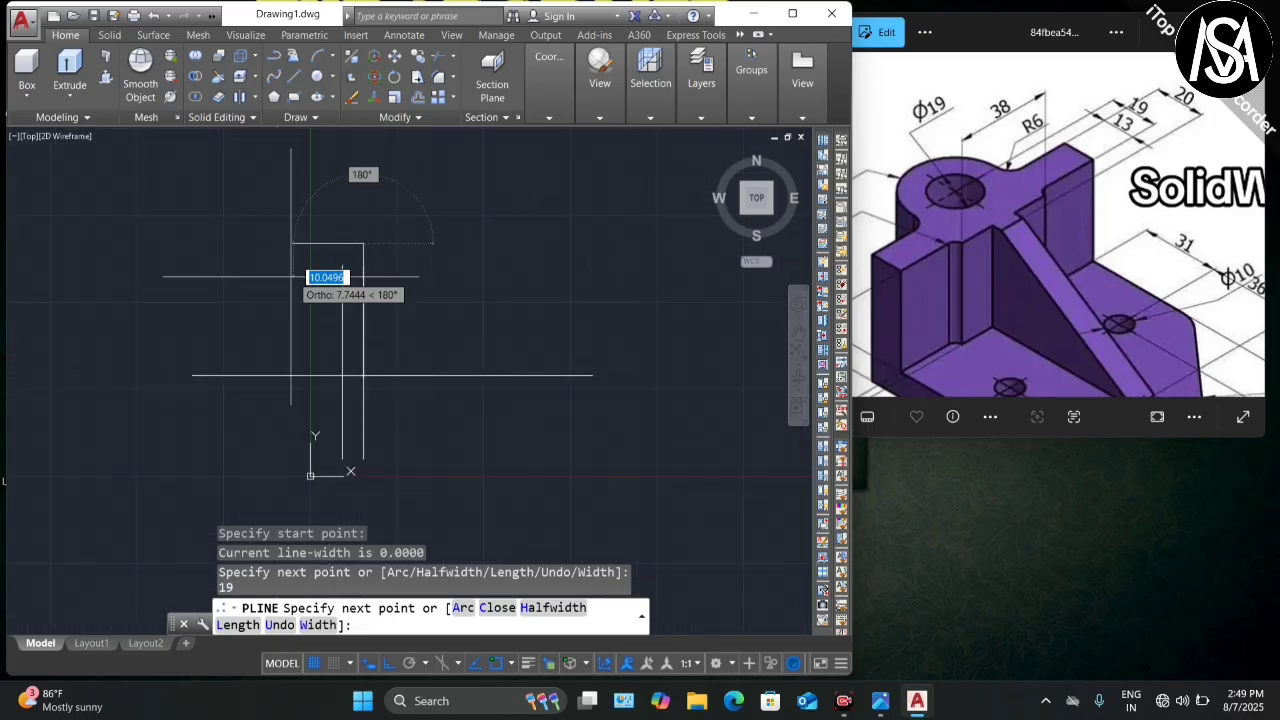
left_click(321, 235)
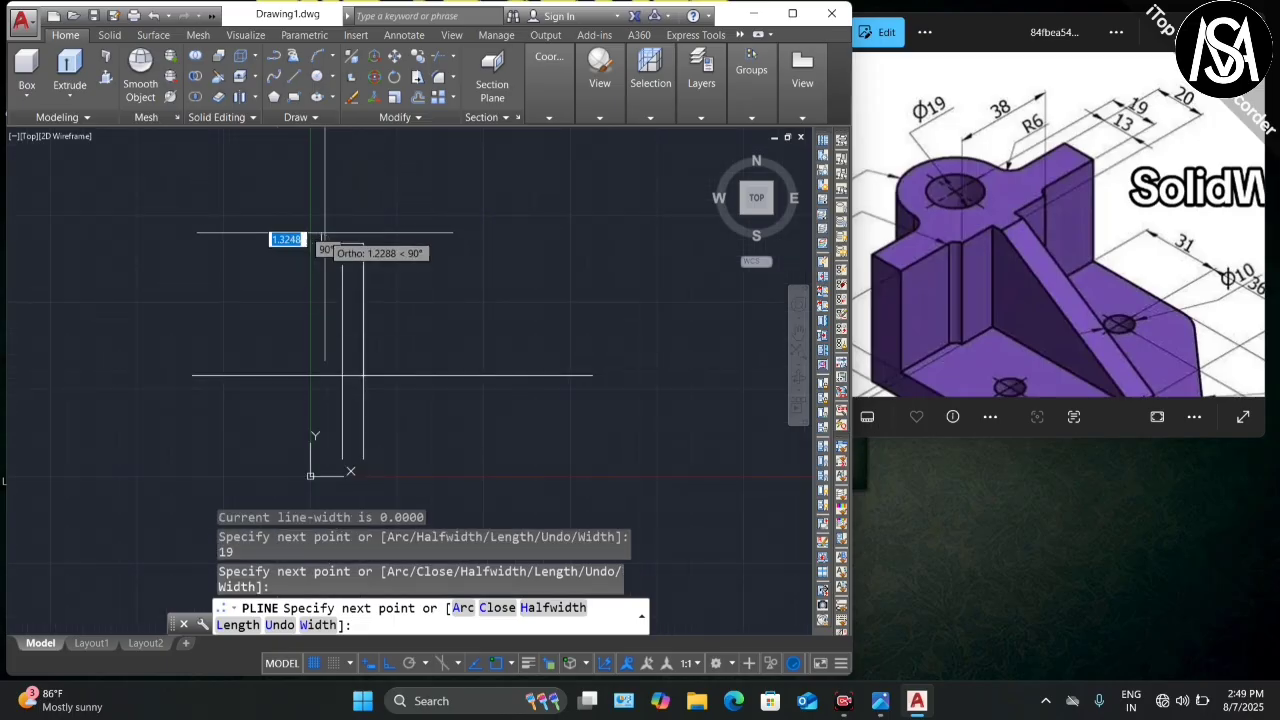
key("Escape")
Step: Start stretching the middle vertical line's top end and a trim, cancelling both
left_click(342, 283)
left_click(342, 265)
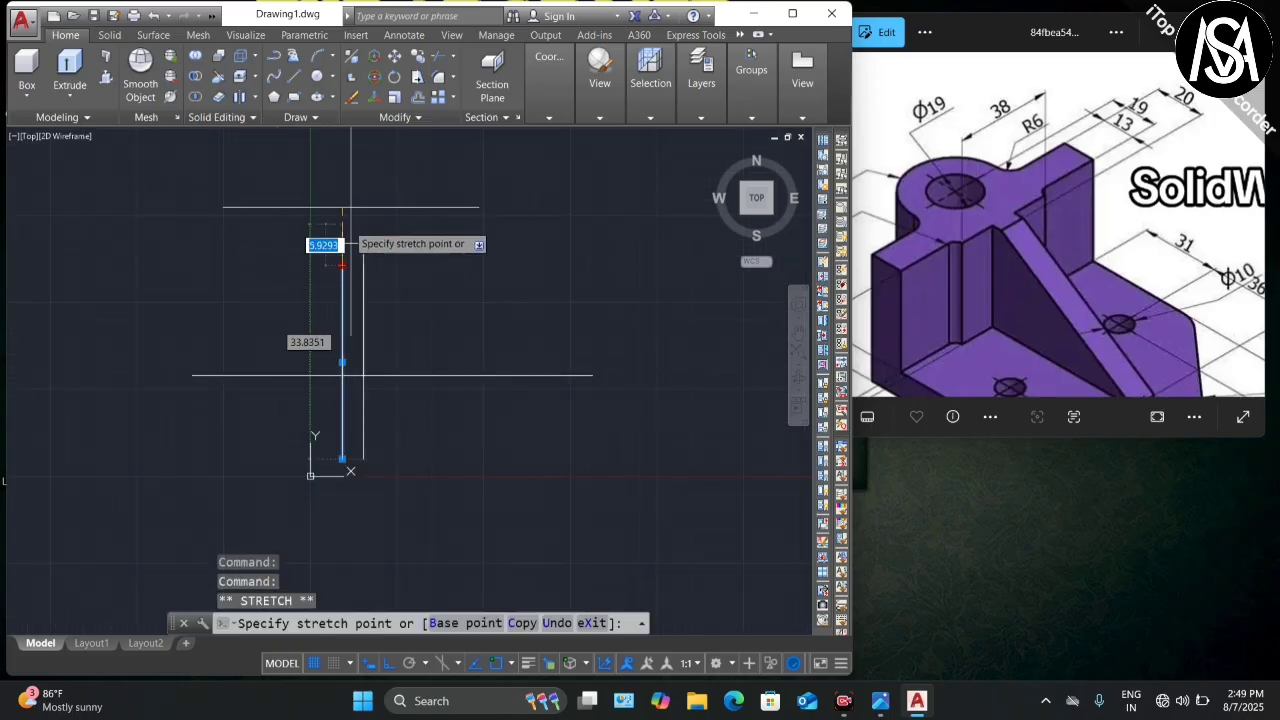
scroll(343, 280, "down", 2)
key("Escape")
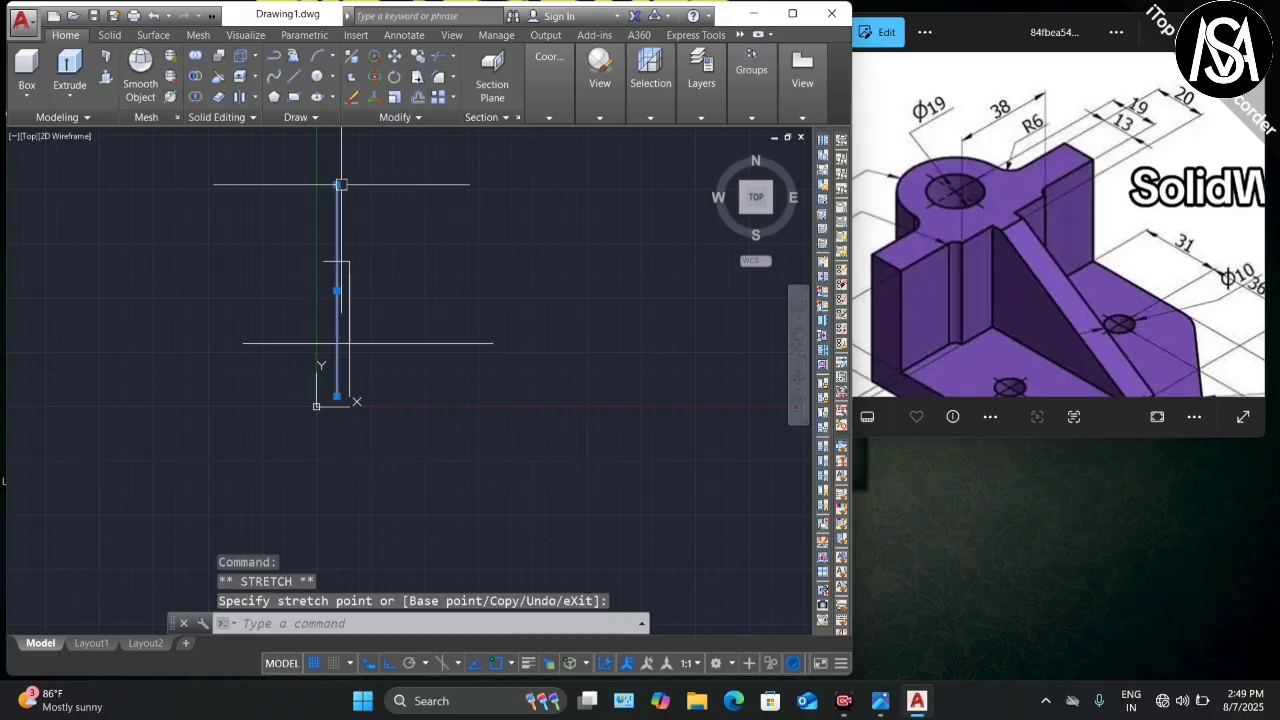
scroll(335, 275, "up", 2)
type("tr")
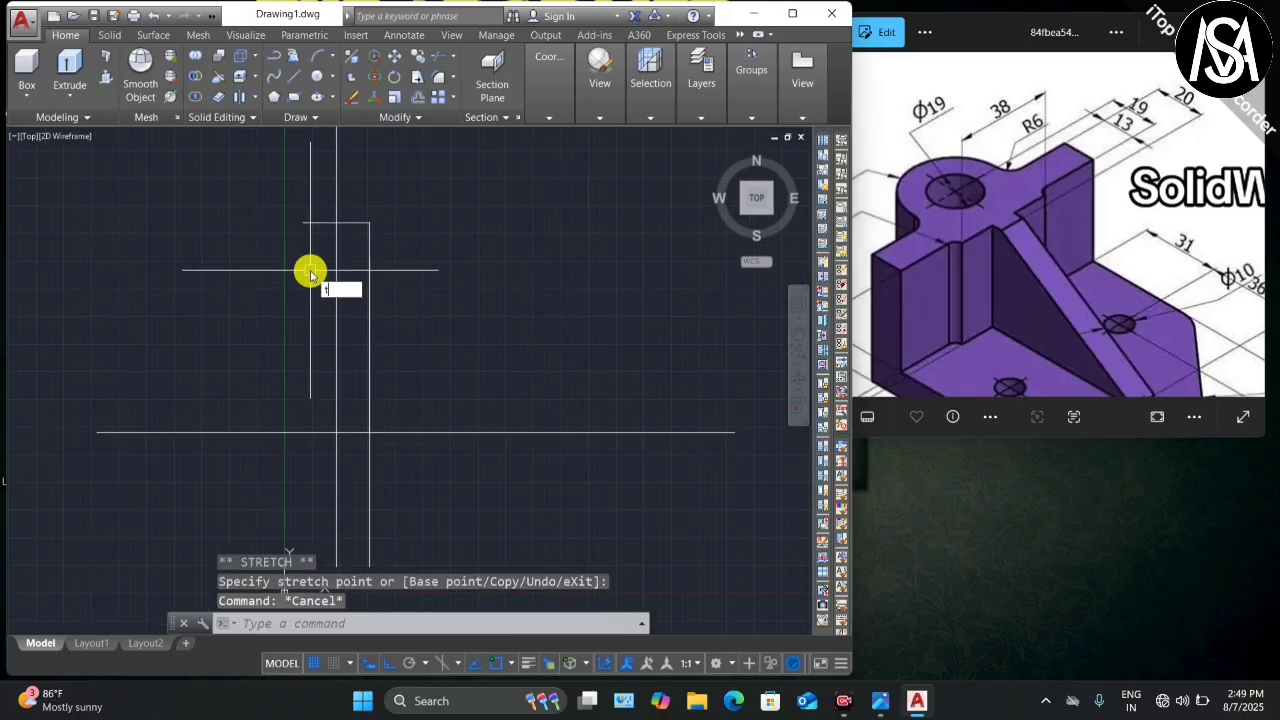
key("Return")
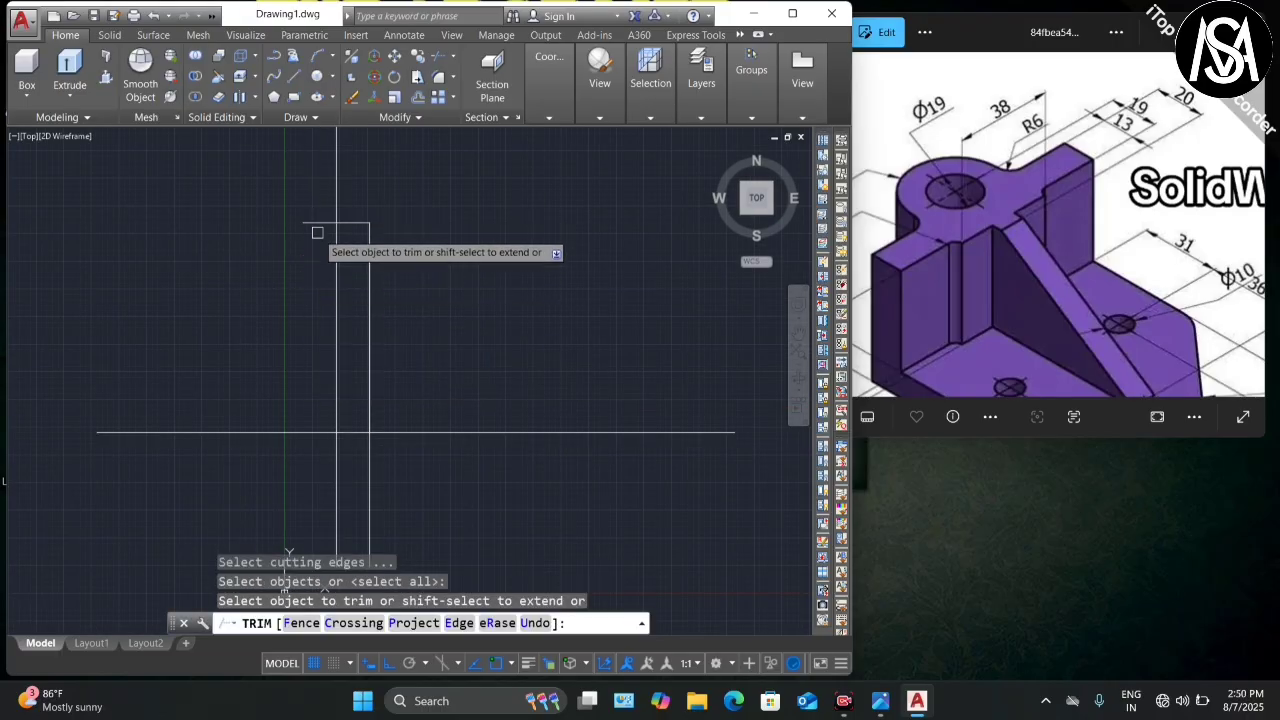
scroll(437, 215, "down", 2)
key("Escape")
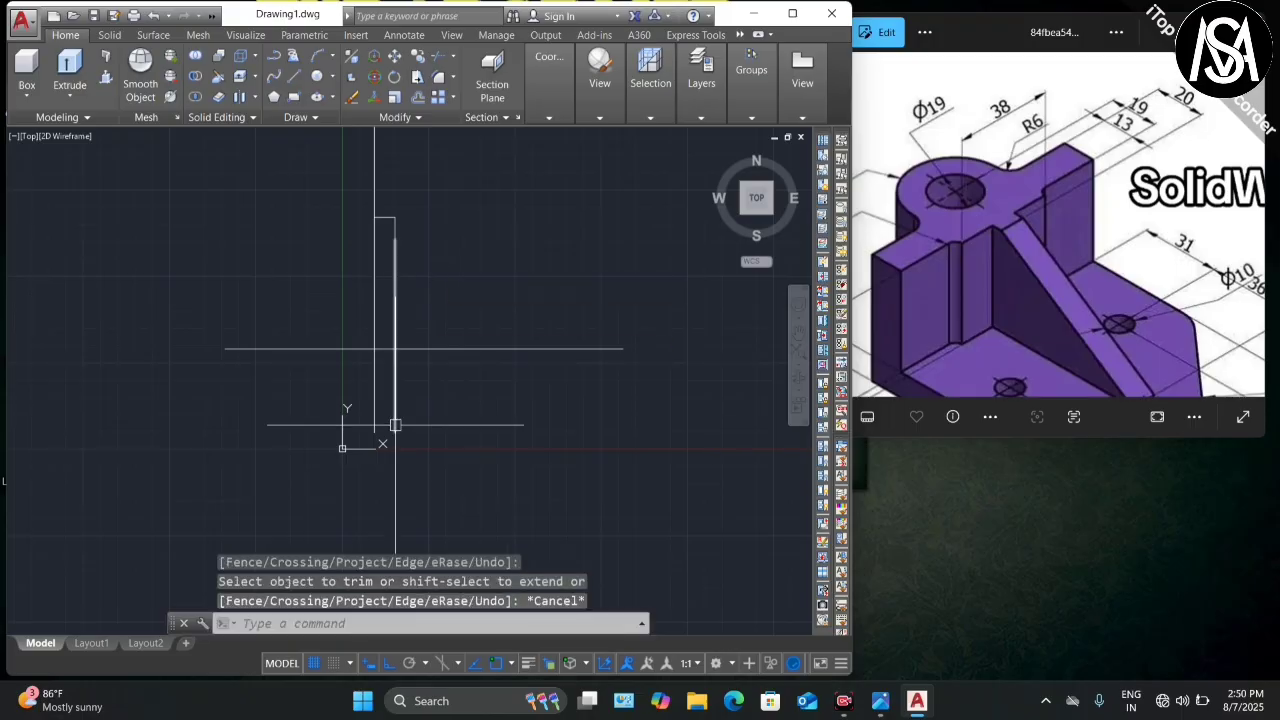
Step: Delete the stray vertical line
left_click(396, 423)
key("Delete")
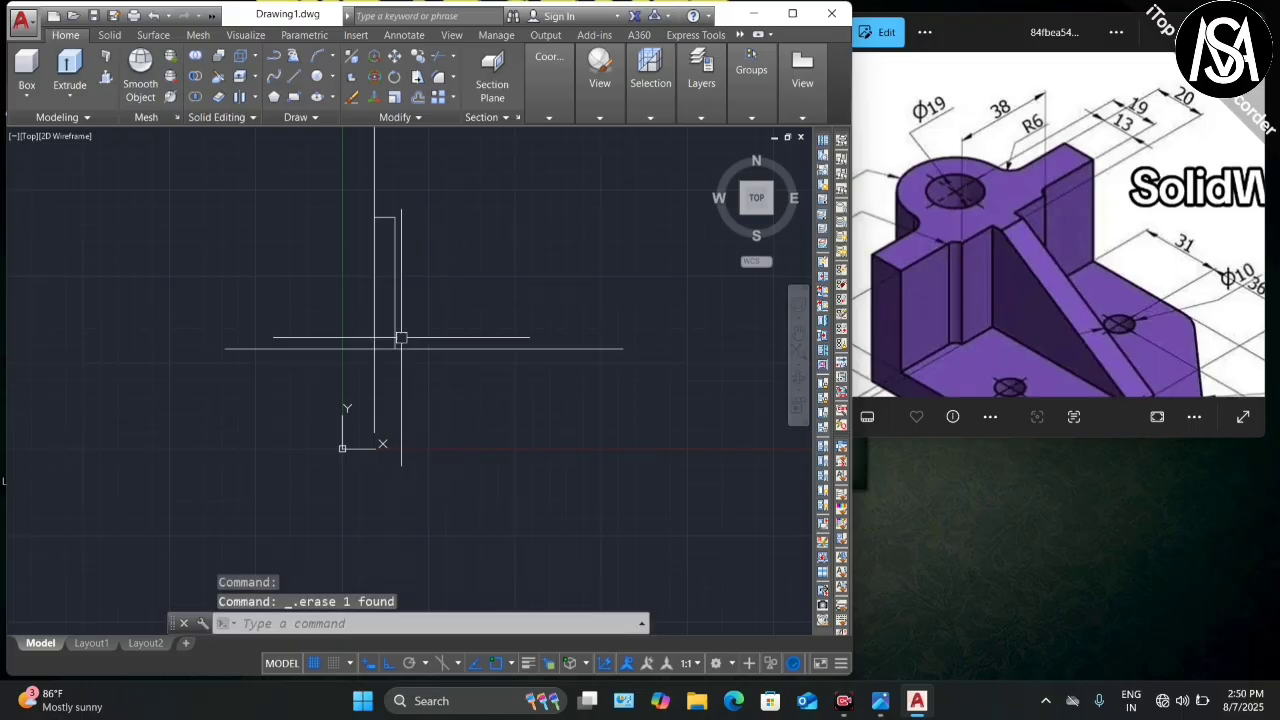
scroll(401, 338, "up", 3)
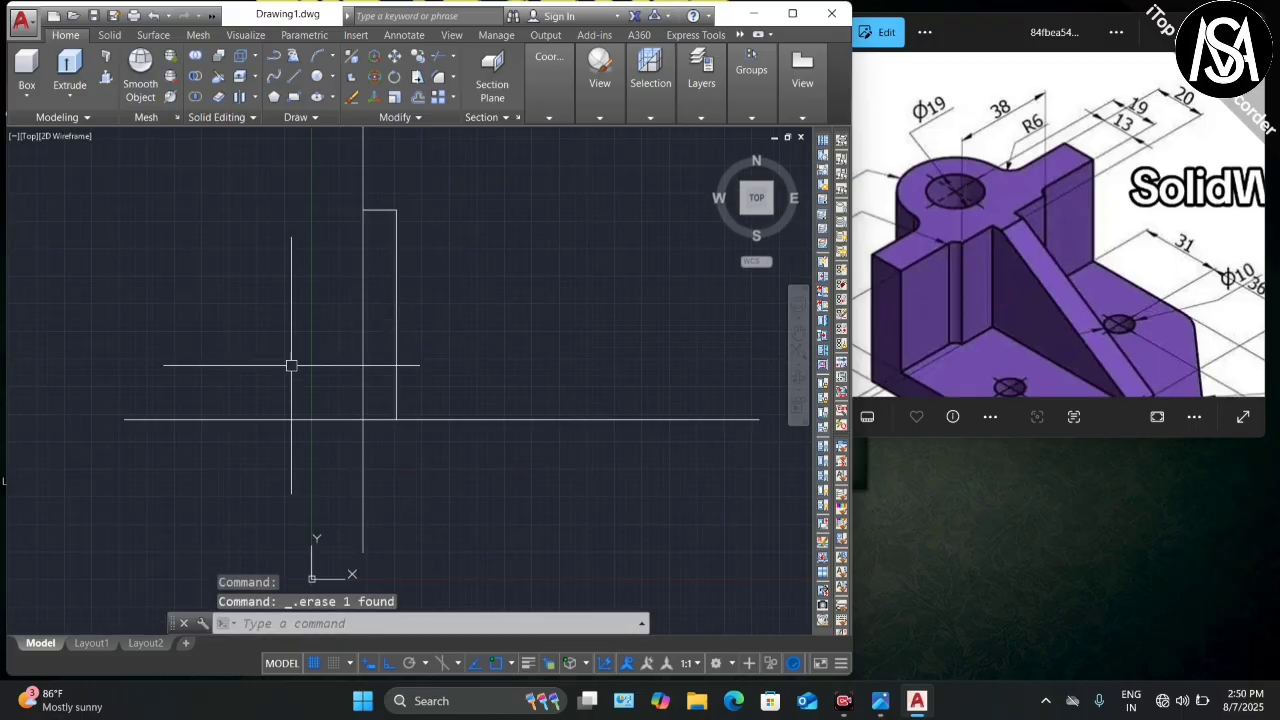
scroll(291, 365, "down", 2)
scroll(346, 320, "up", 2)
scroll(338, 315, "down", 2)
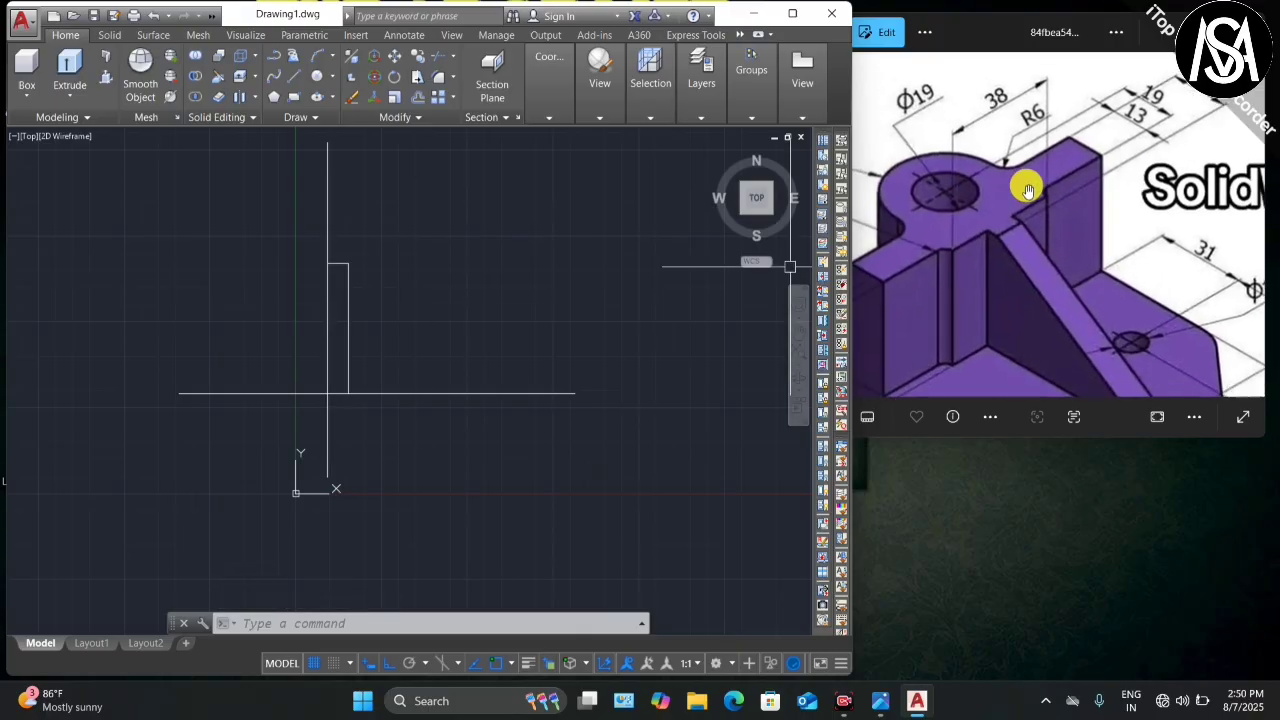
Step: Offset a vertical line 19 units to the left, then delete that misplaced copy
scroll(1000, 221, "up", 1)
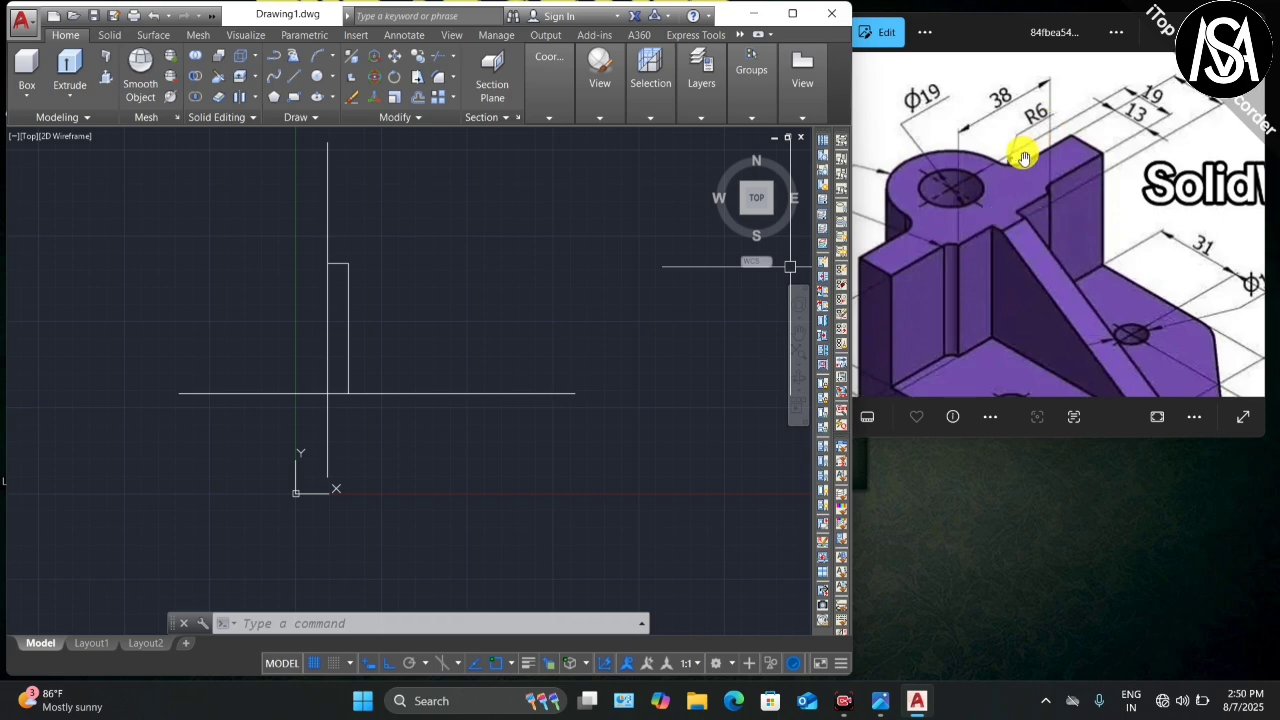
scroll(1075, 143, "up", 2)
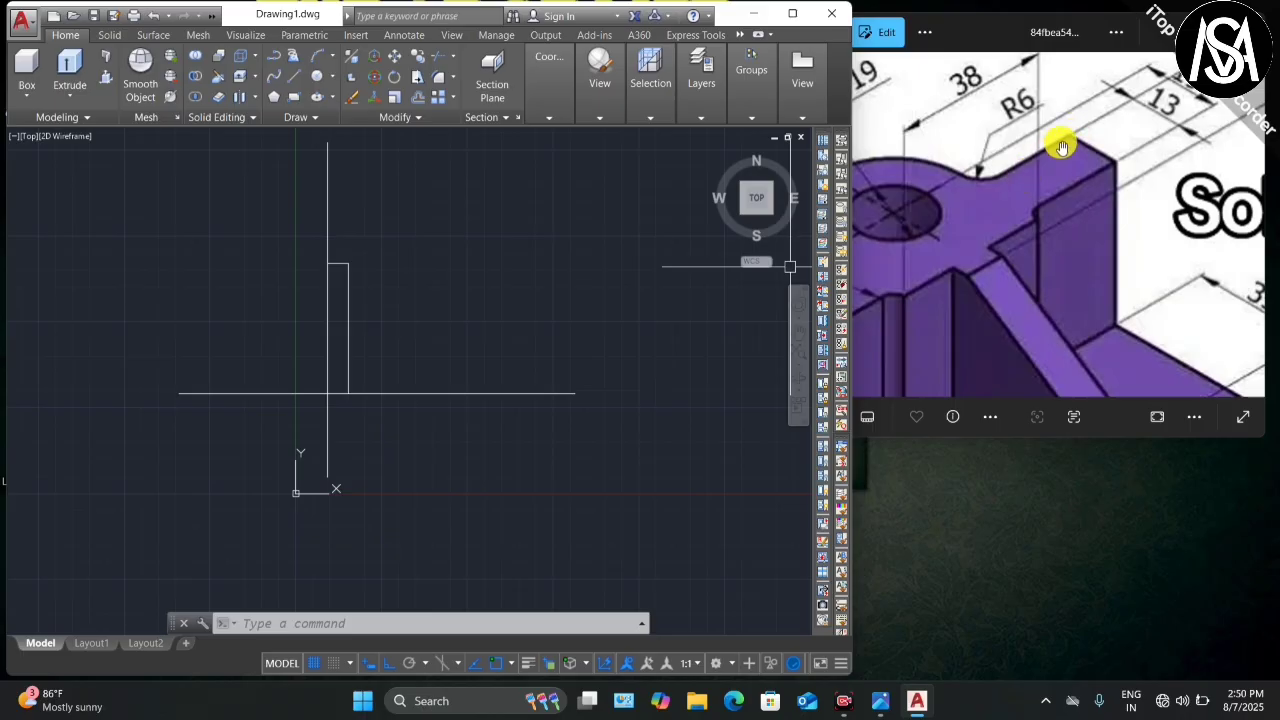
scroll(1037, 147, "down", 2)
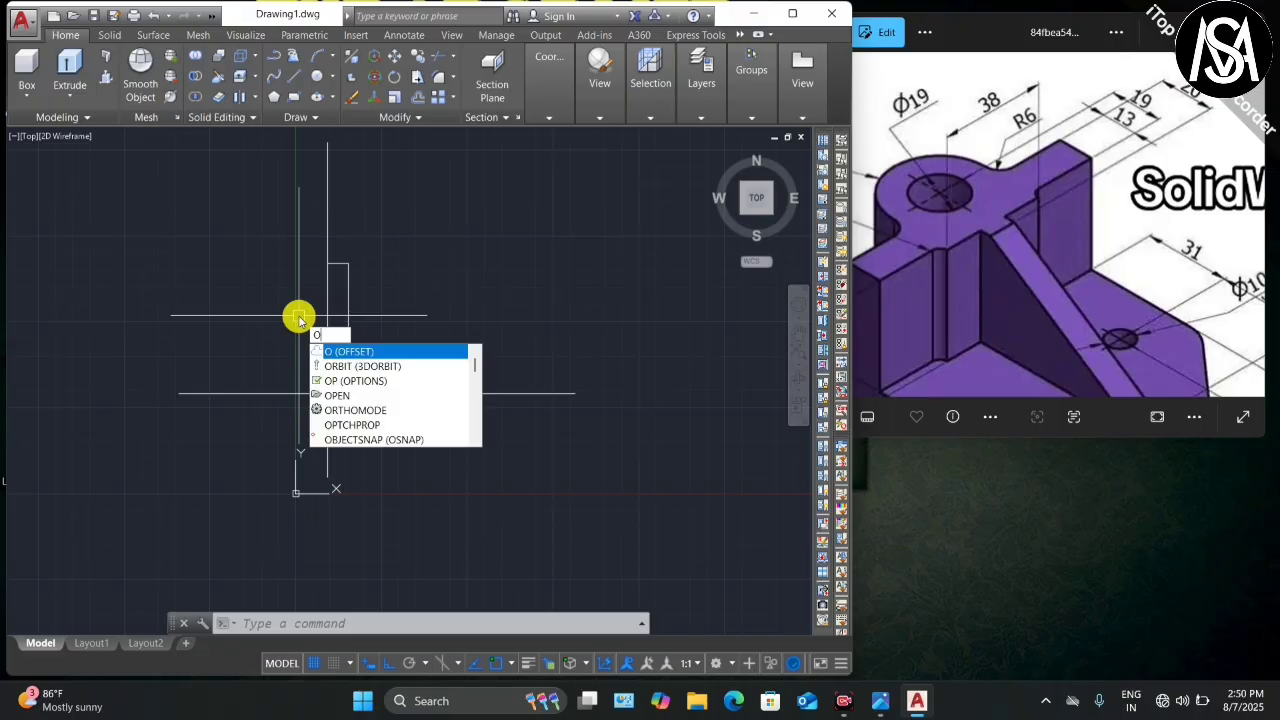
key("Return")
type("19")
key("Return")
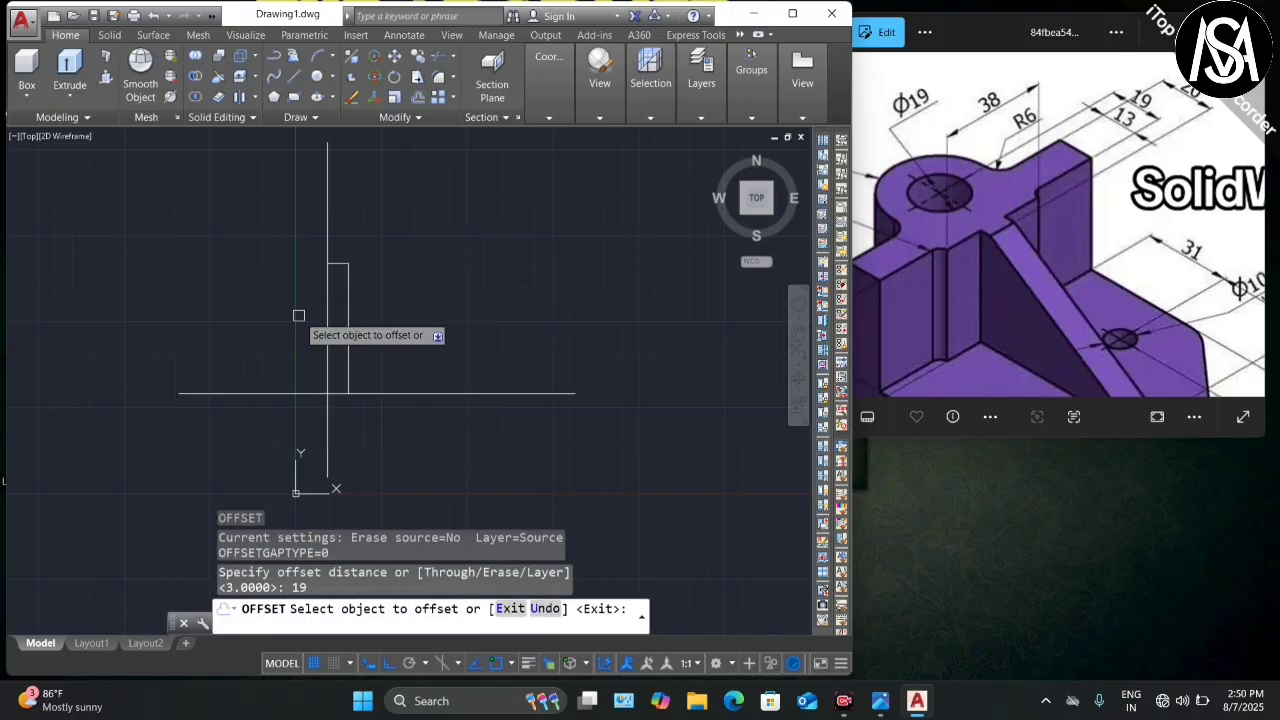
left_click(327, 330)
left_click(244, 324)
scroll(367, 317, "down", 2)
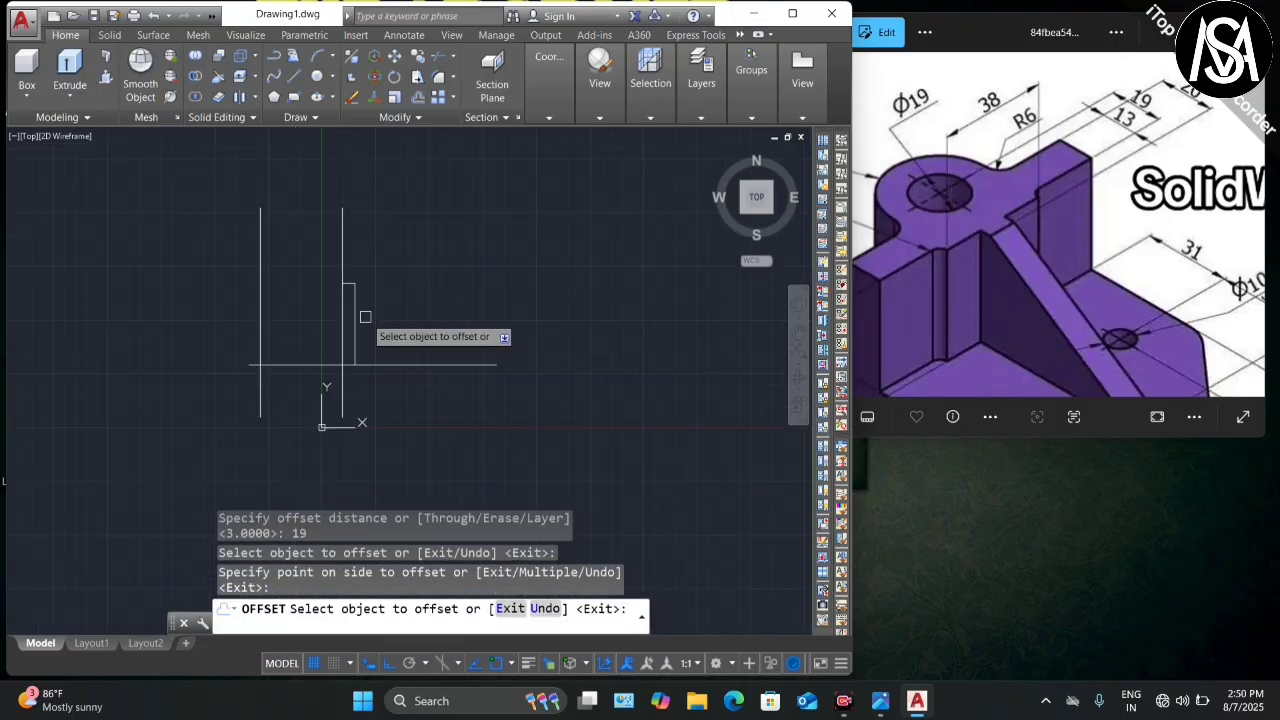
left_click(259, 285)
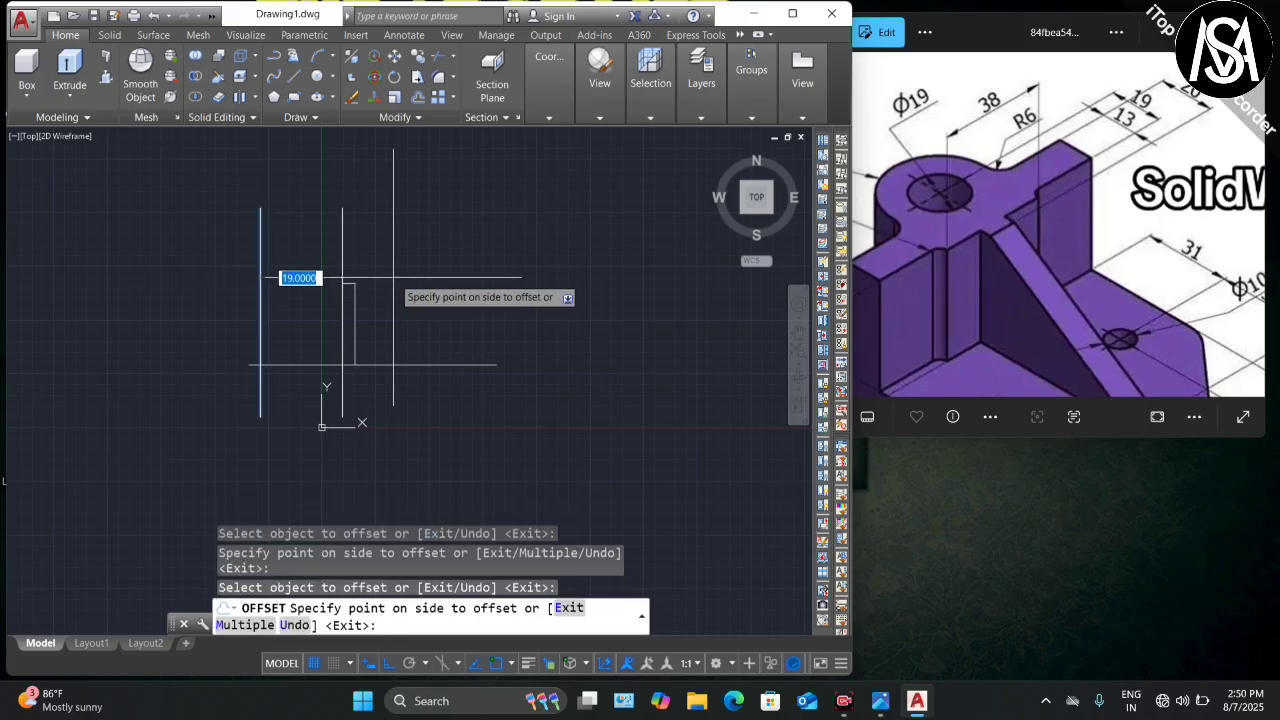
key("Escape")
left_click(262, 279)
key("Delete")
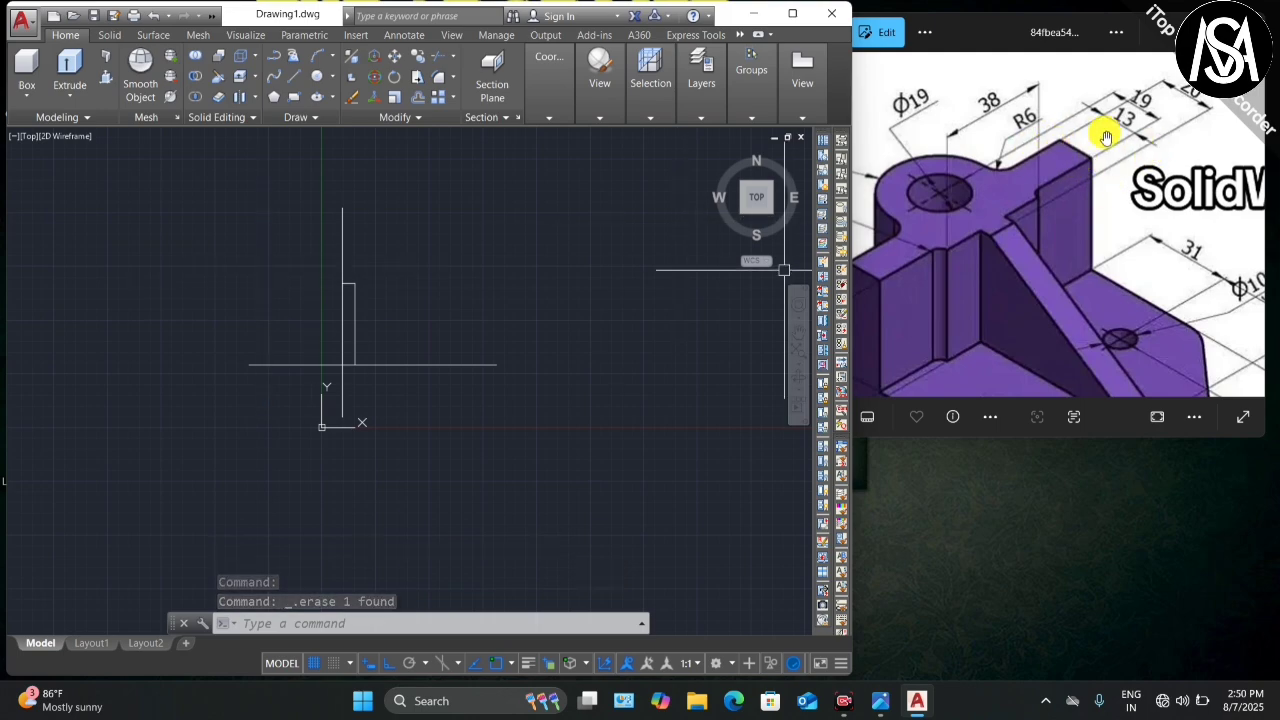
Step: Offset the central vertical line 13 units left, then offset that new line by 20
type("o")
key("Return")
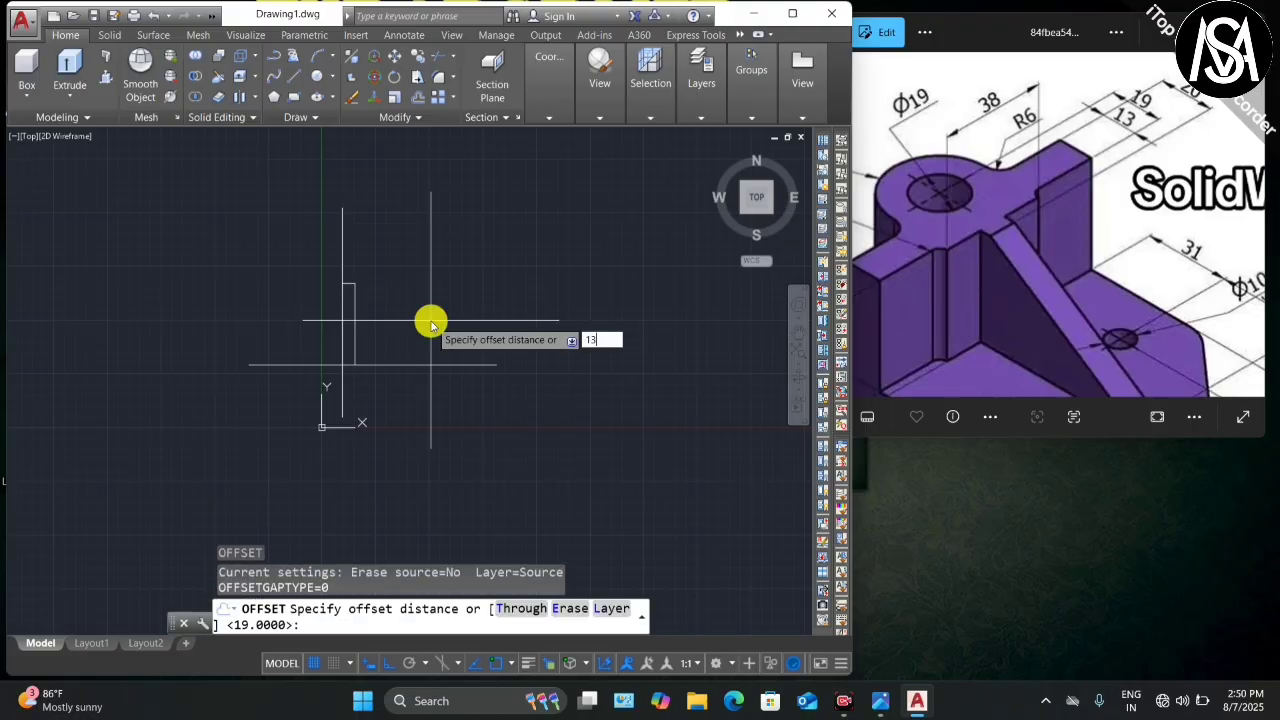
type("13")
key("Return")
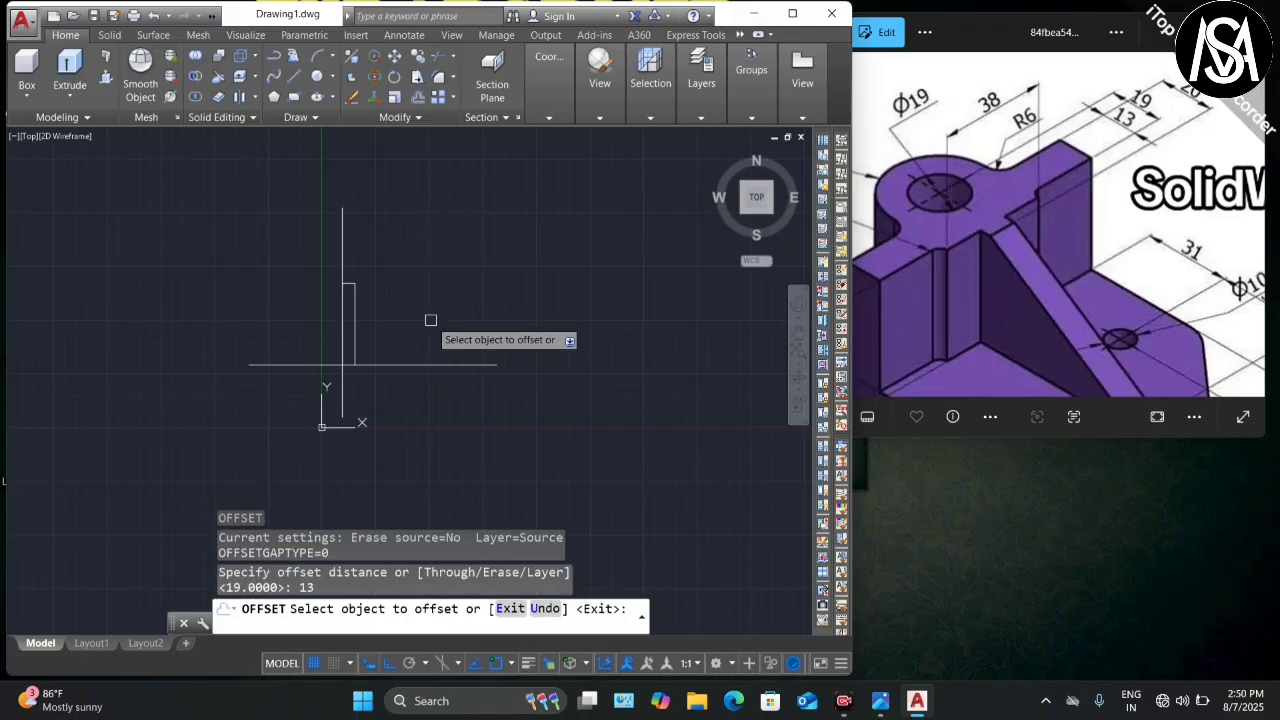
left_click(343, 320)
left_click(275, 318)
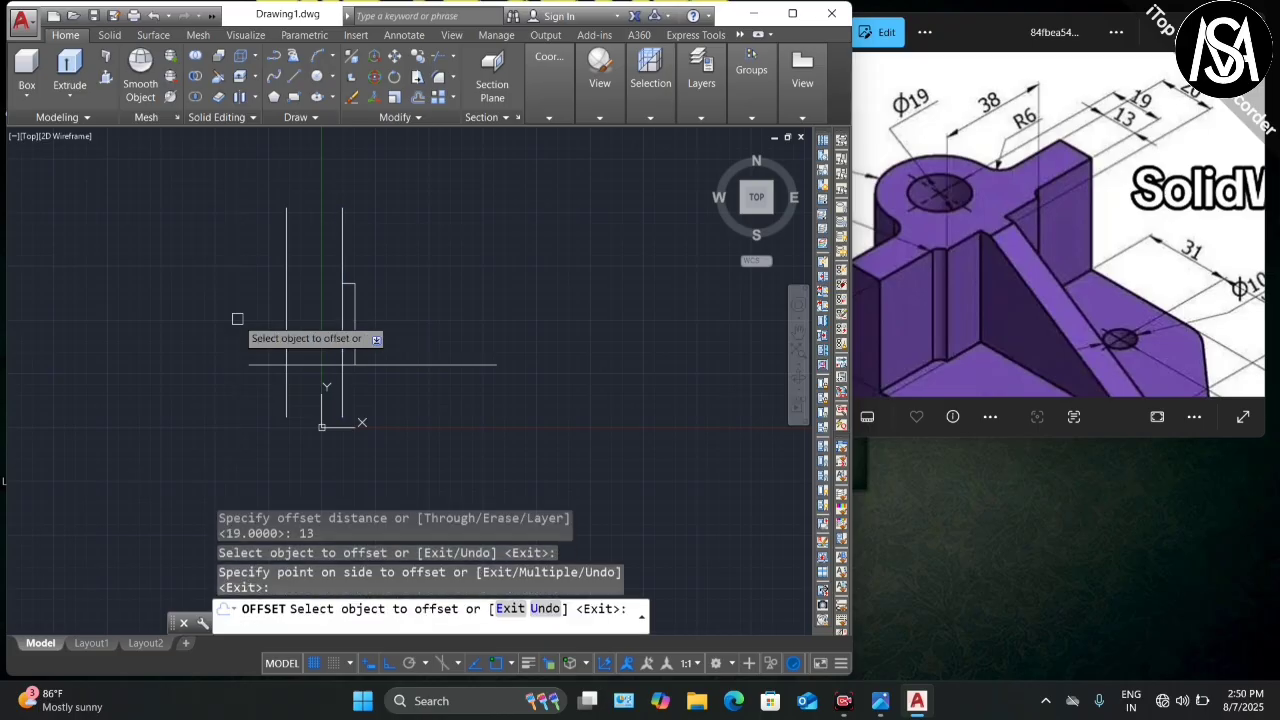
left_click(287, 285)
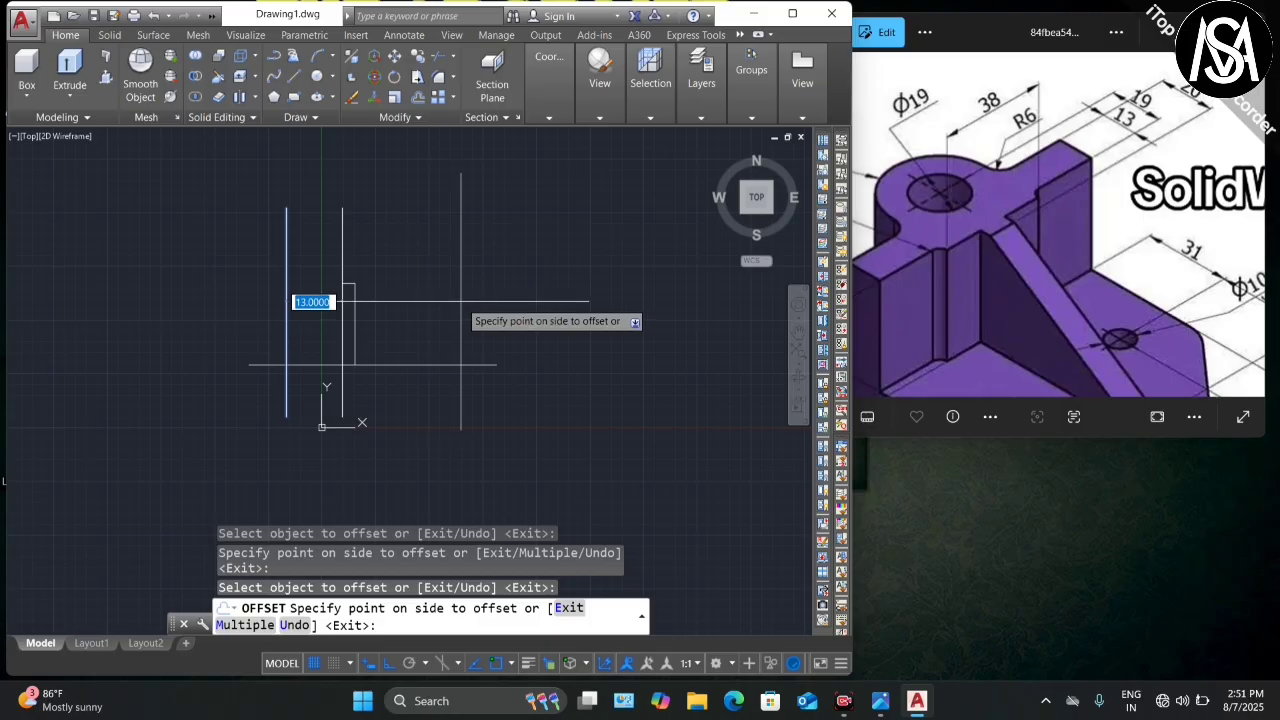
key("Return")
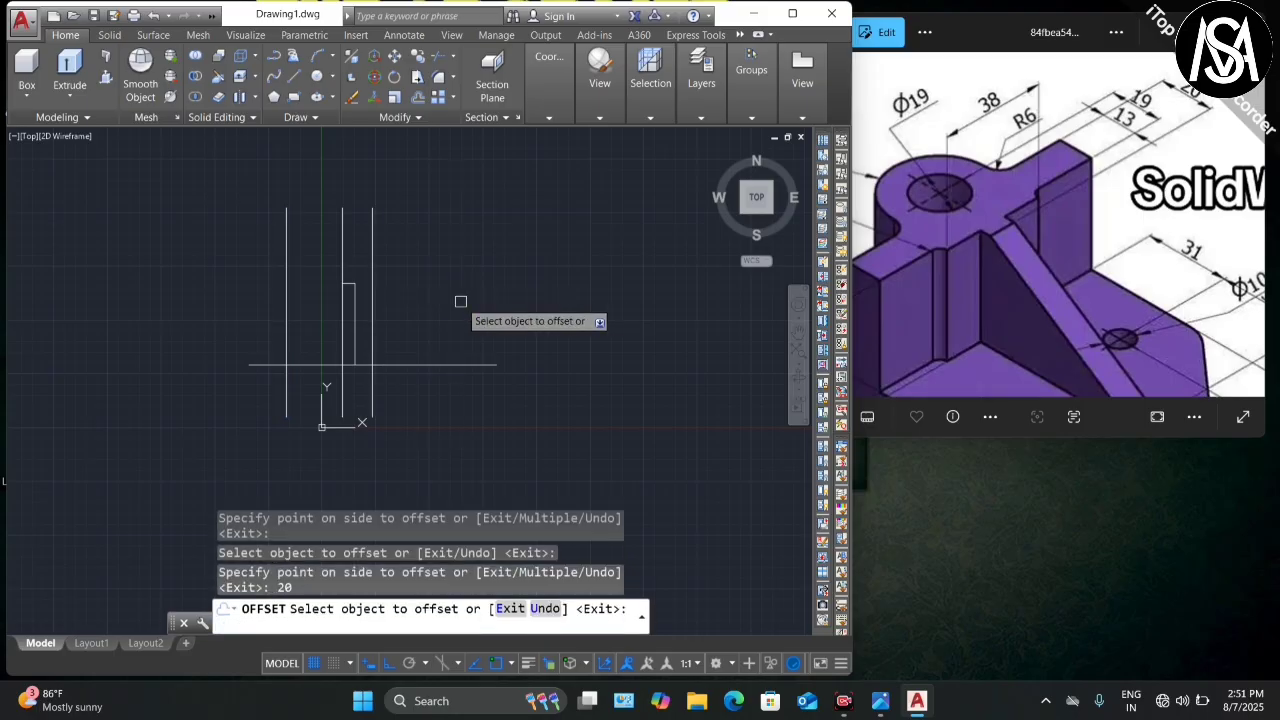
scroll(457, 285, "up", 1)
key("Escape")
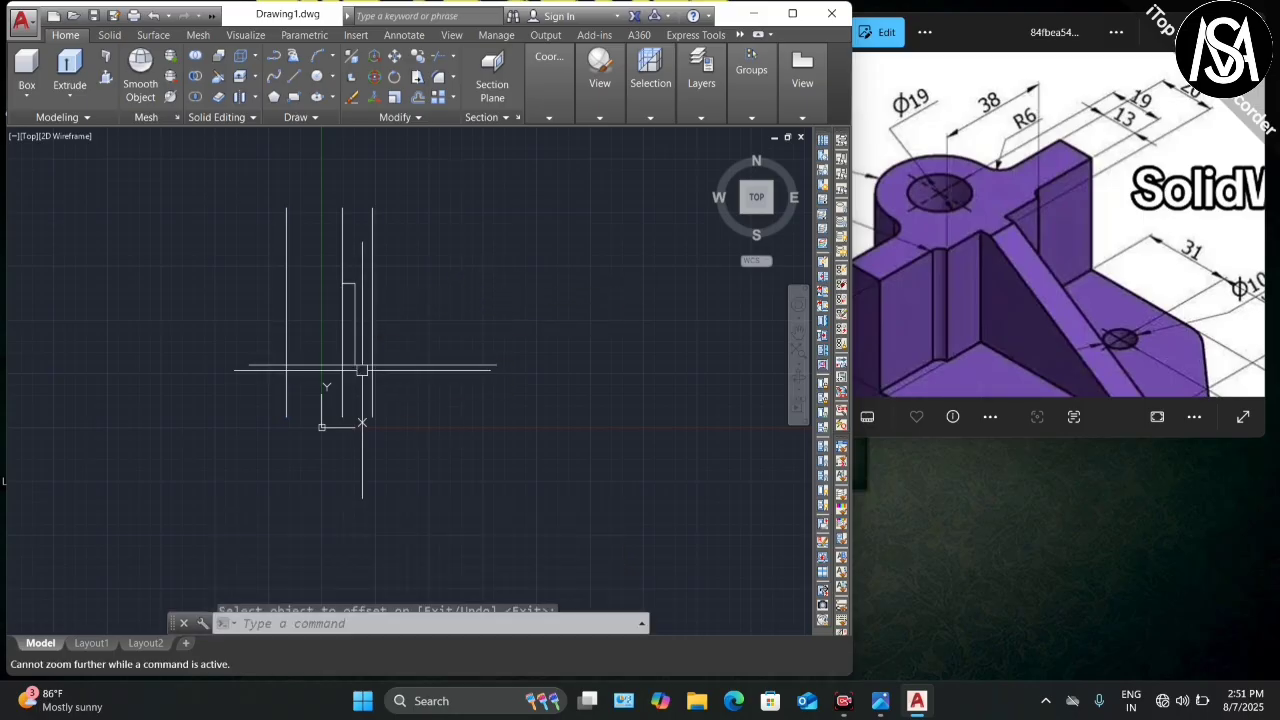
scroll(366, 374, "up", 4)
scroll(366, 374, "down", 4)
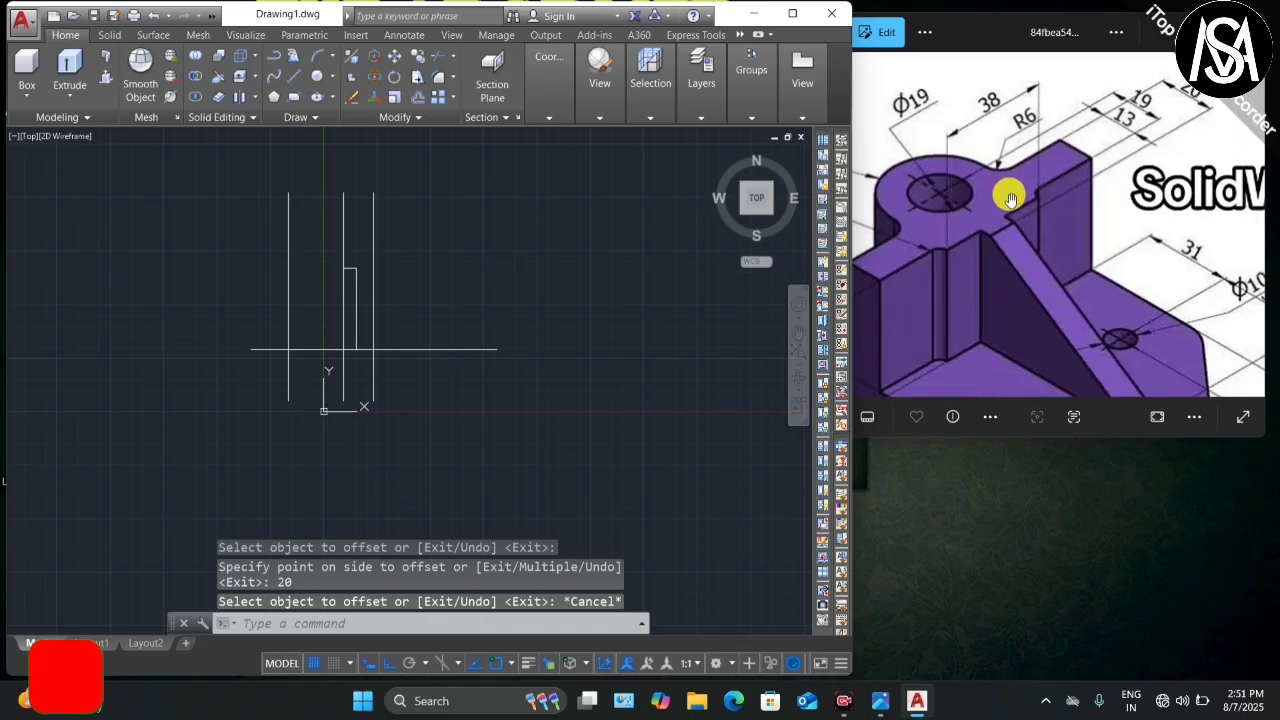
scroll(1000, 206, "up", 3)
Step: Draw a polyline from the intersection 5 units up, then 4 units left
scroll(971, 157, "down", 3)
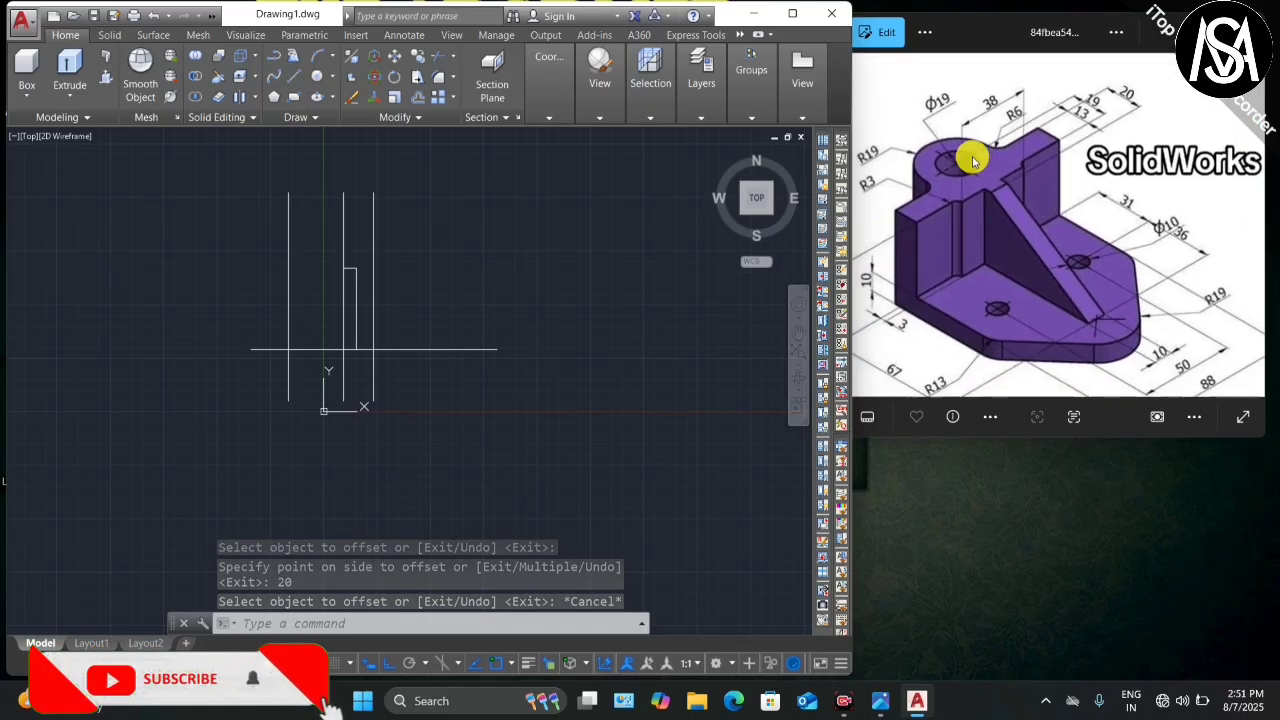
scroll(1176, 328, "up", 3)
scroll(1177, 328, "up", 1)
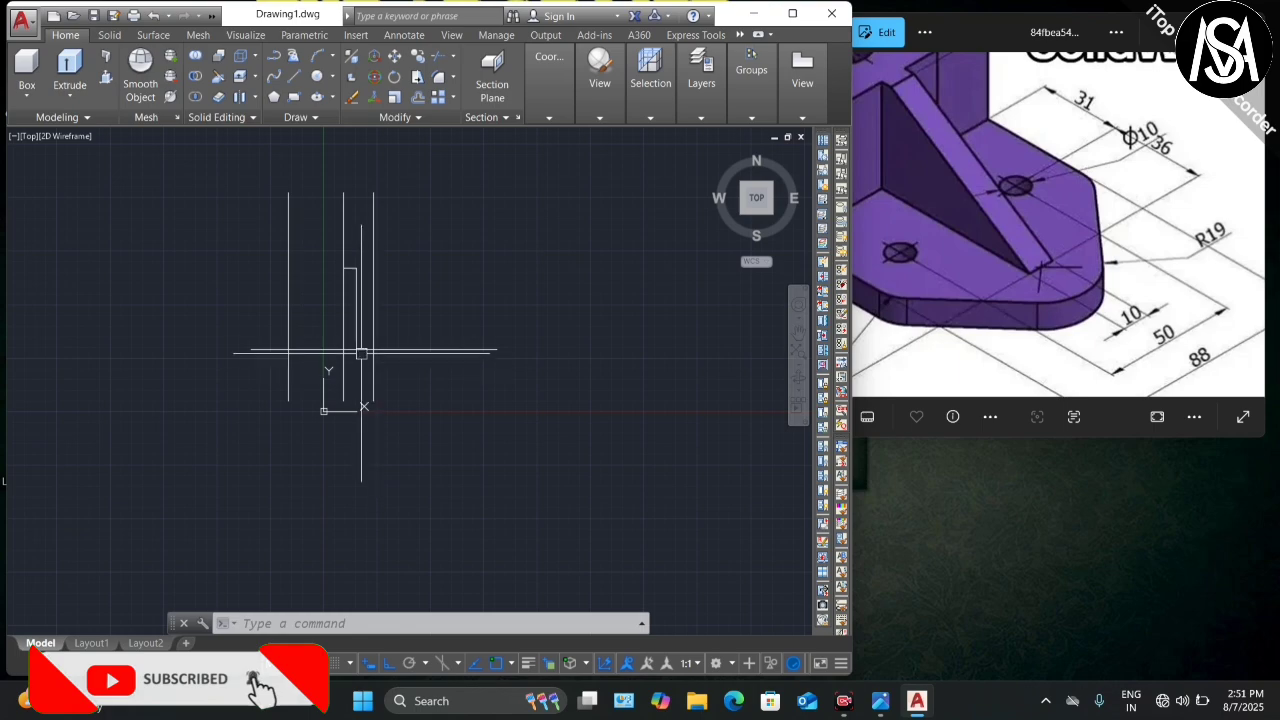
scroll(370, 338, "up", 3)
type("PL")
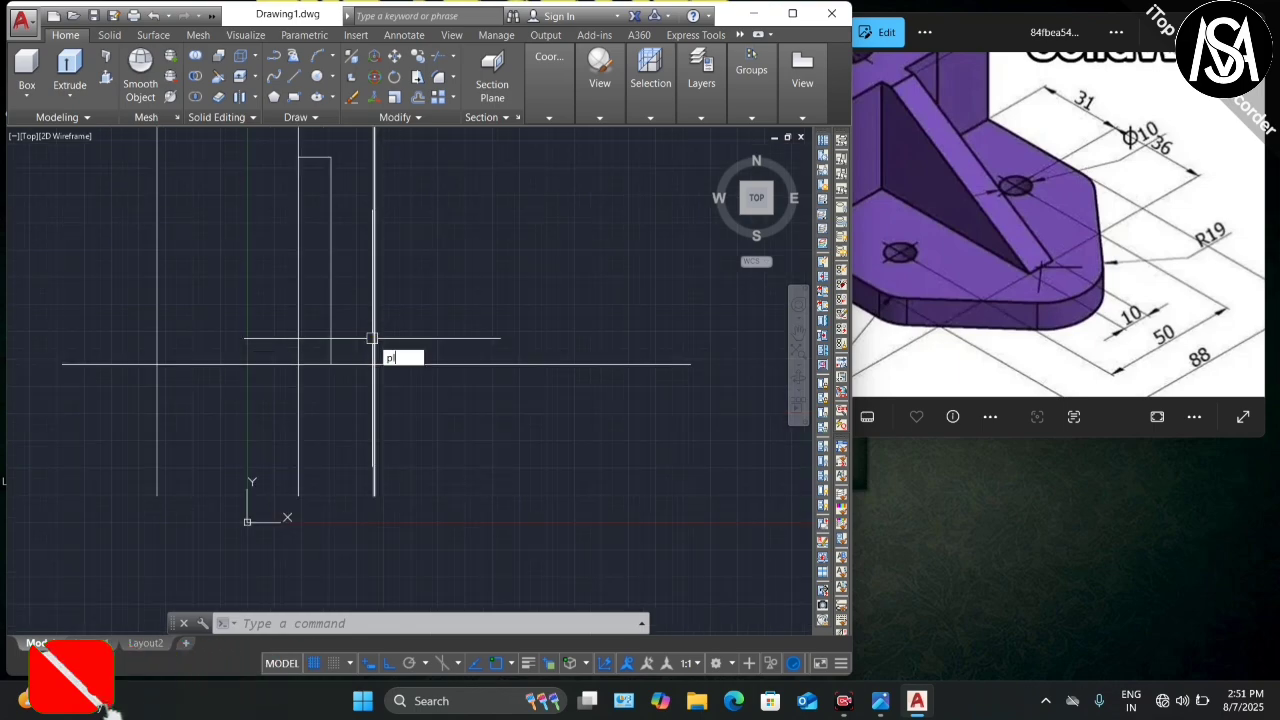
key("Return")
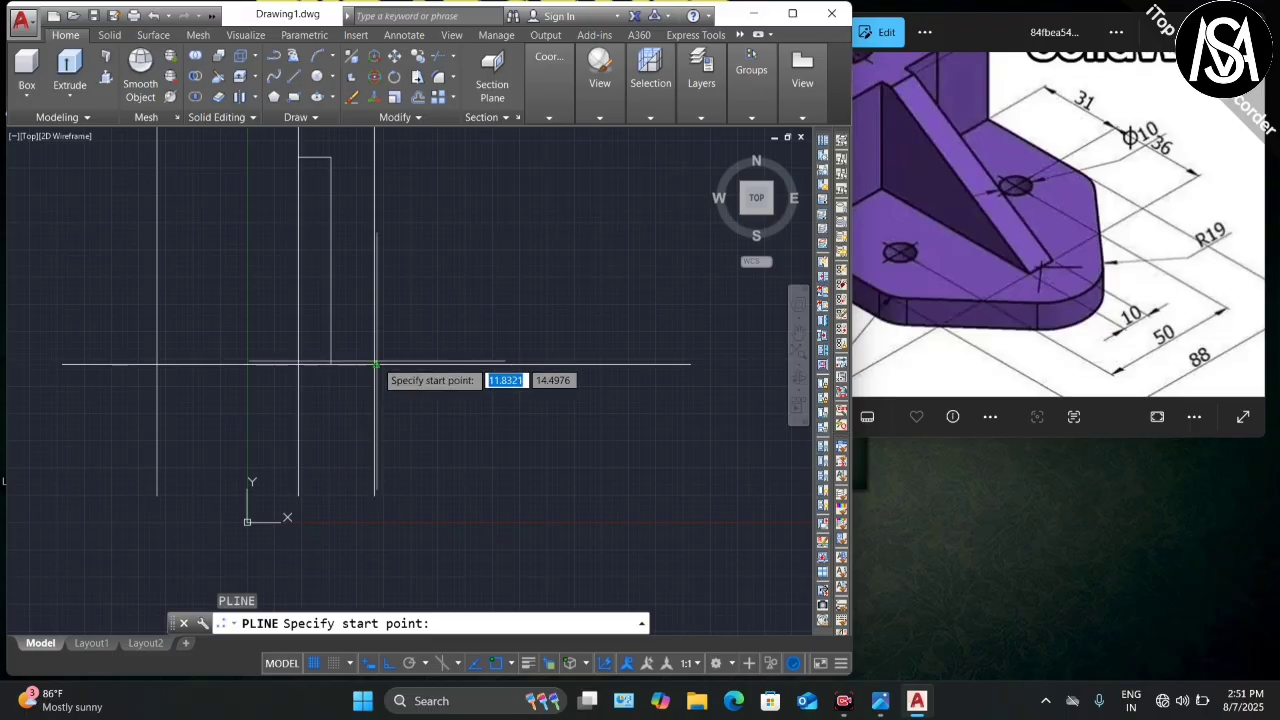
left_click(374, 364)
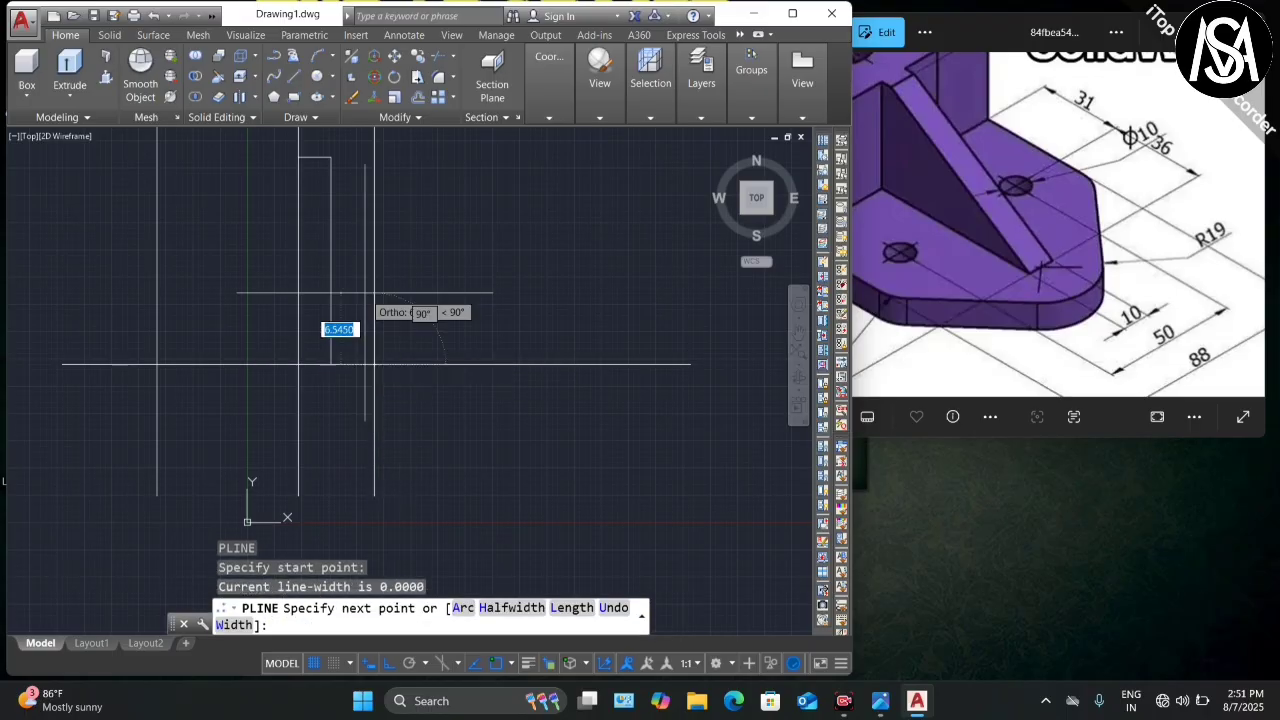
type("5")
key("Return")
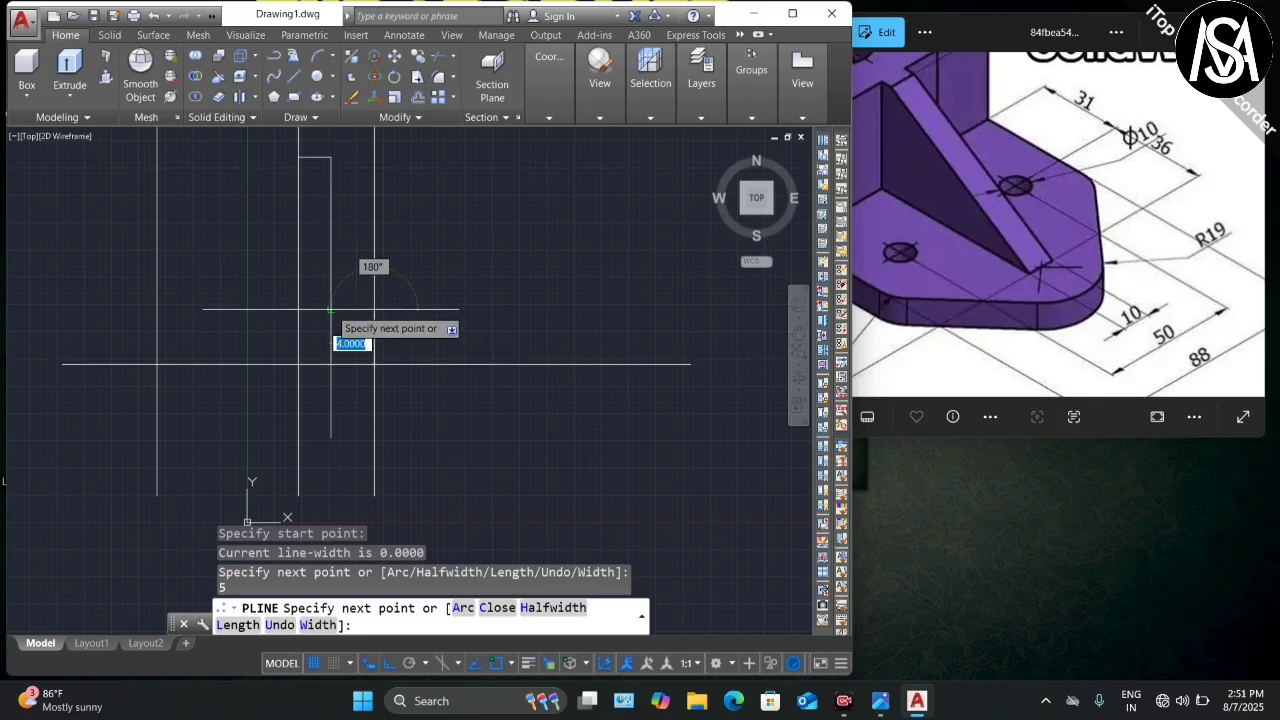
left_click(331, 310)
key("Escape")
Step: Cancel a trim and delete the unneeded right-hand vertical line
type("tr")
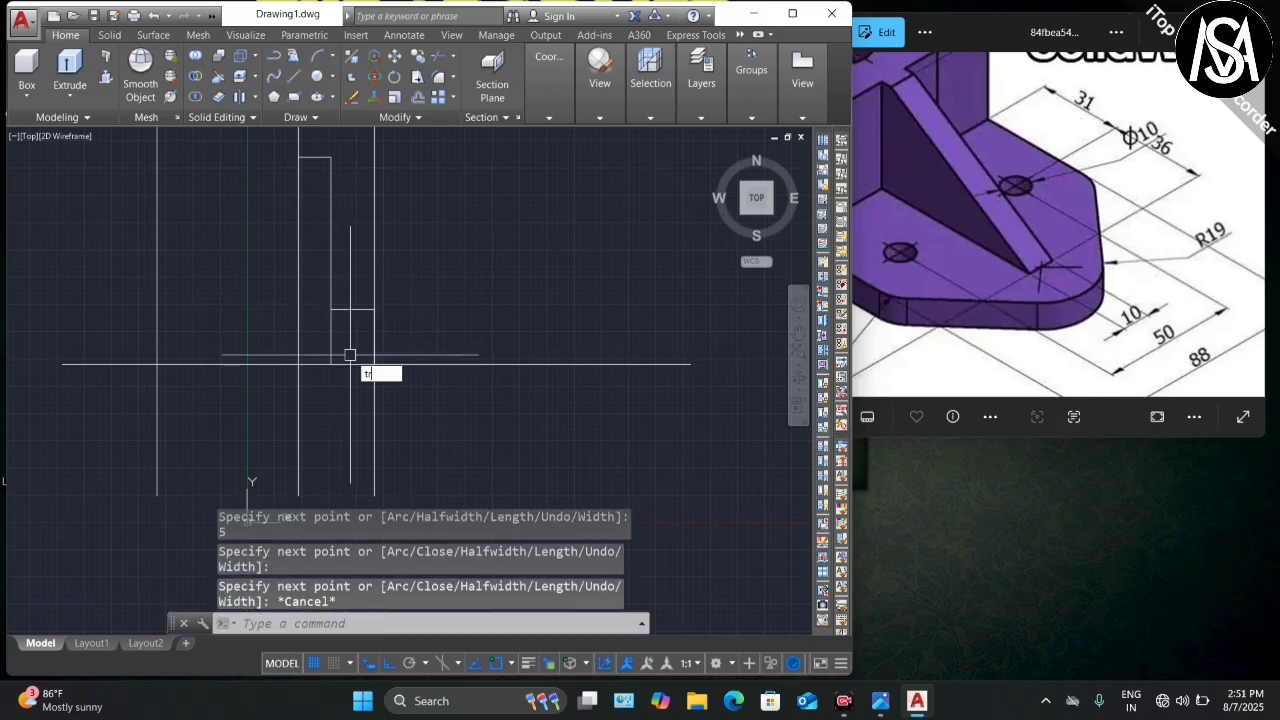
key("Return")
key("Escape")
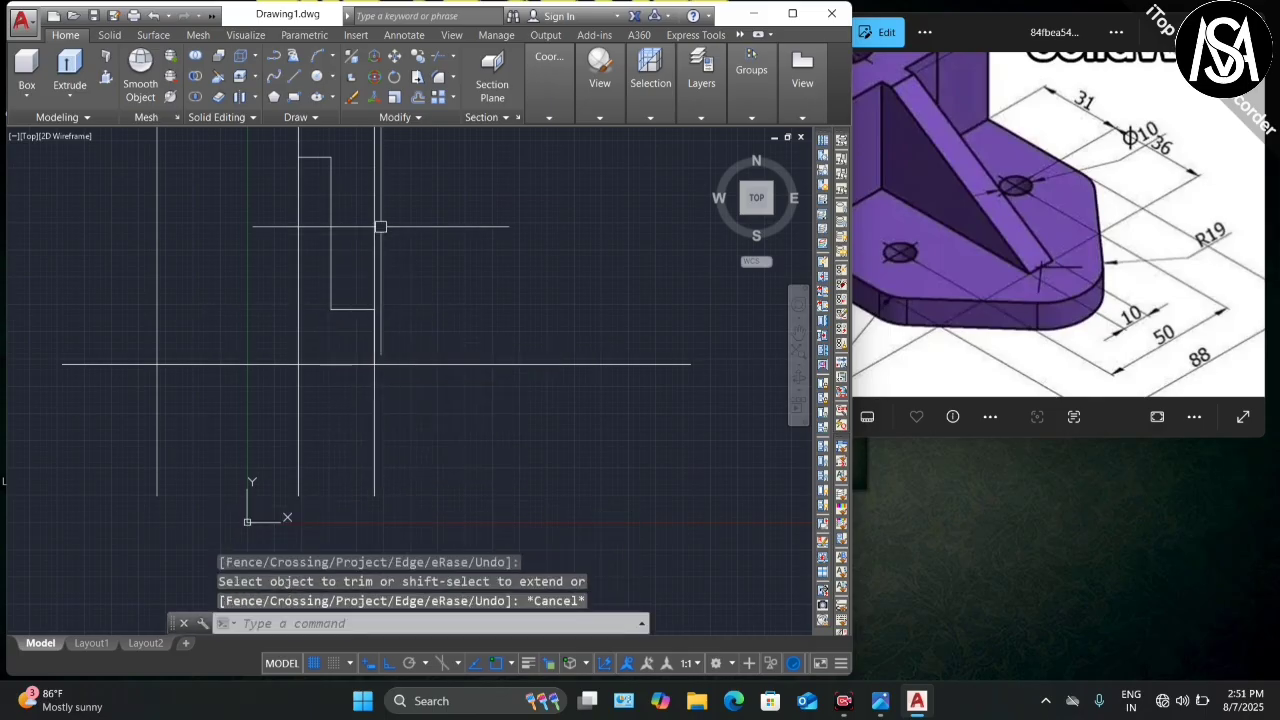
left_click(374, 237)
key("Delete")
scroll(420, 318, "down", 3)
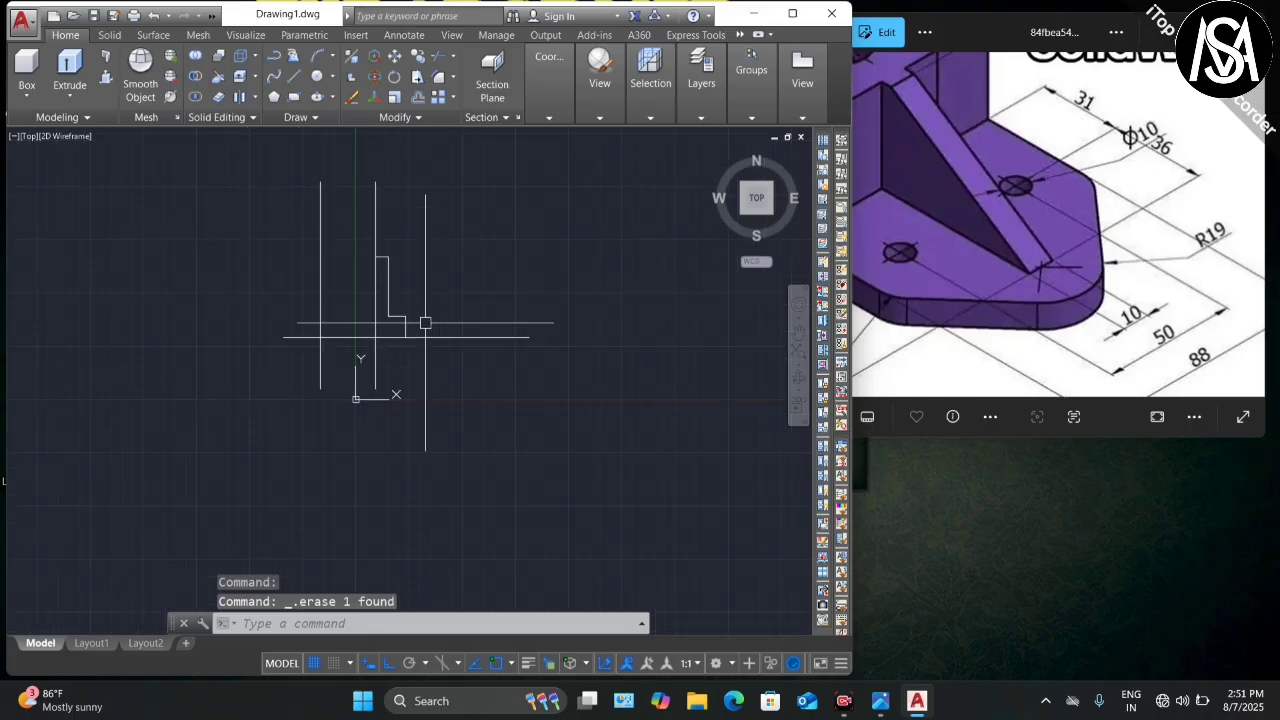
scroll(391, 280, "up", 3)
scroll(393, 283, "down", 3)
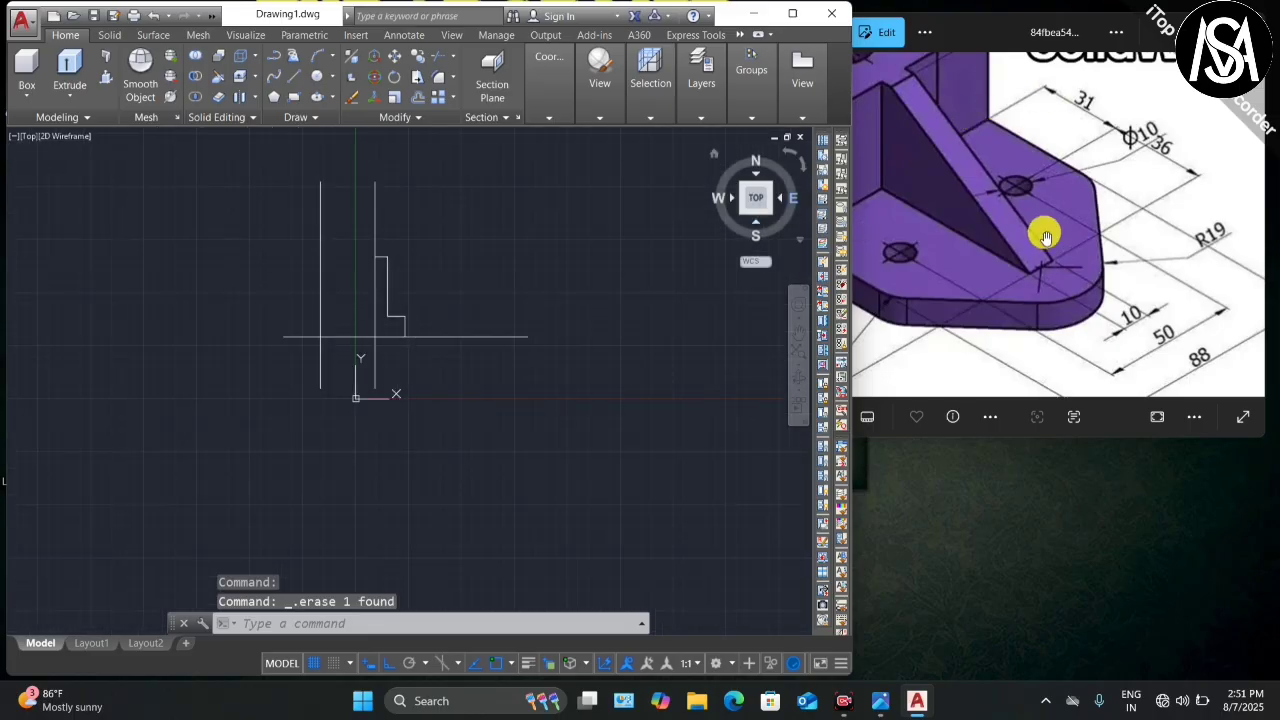
scroll(1046, 229, "down", 4)
scroll(1000, 160, "up", 3)
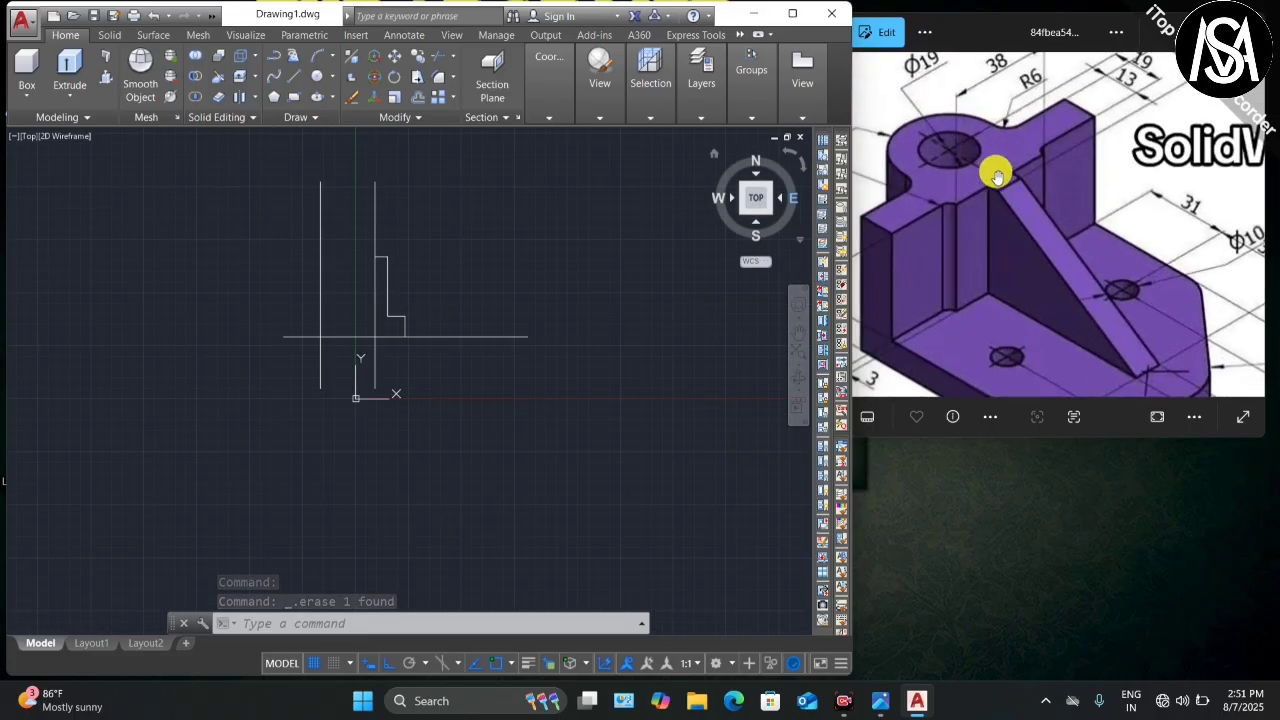
scroll(962, 155, "down", 3)
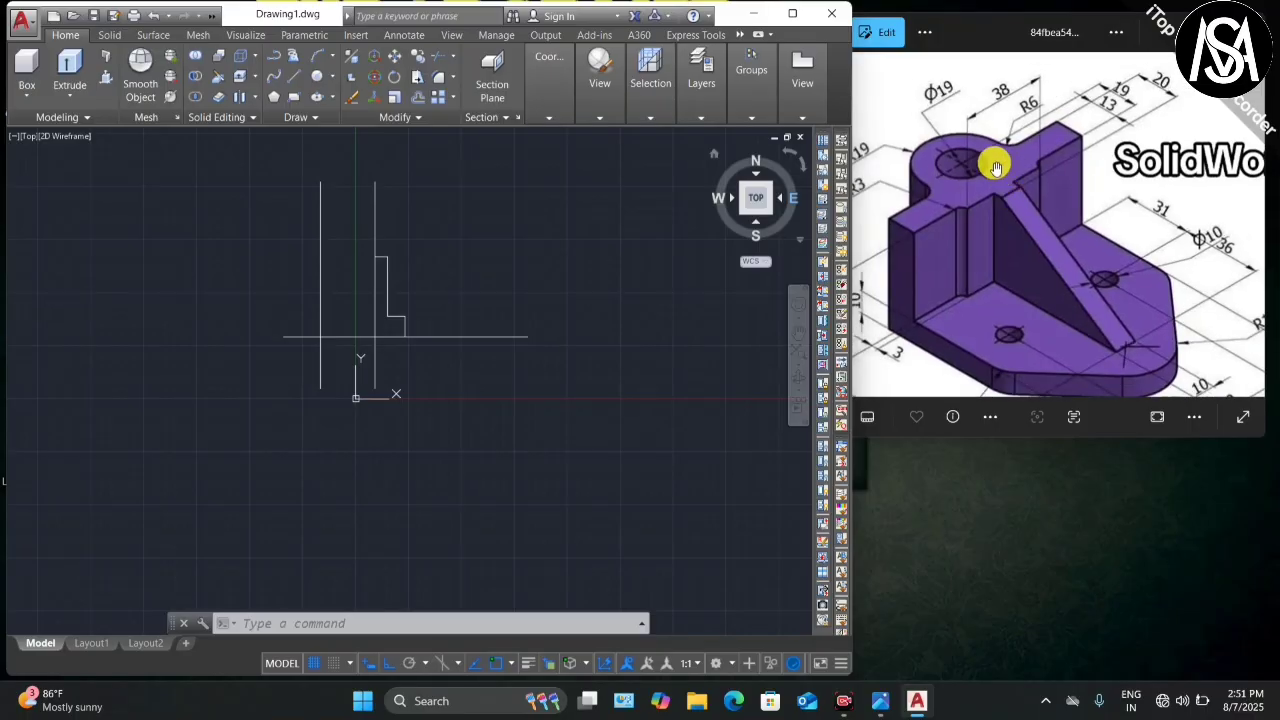
Step: Offset the vertical line 19 units to its left
type("o")
key("Return")
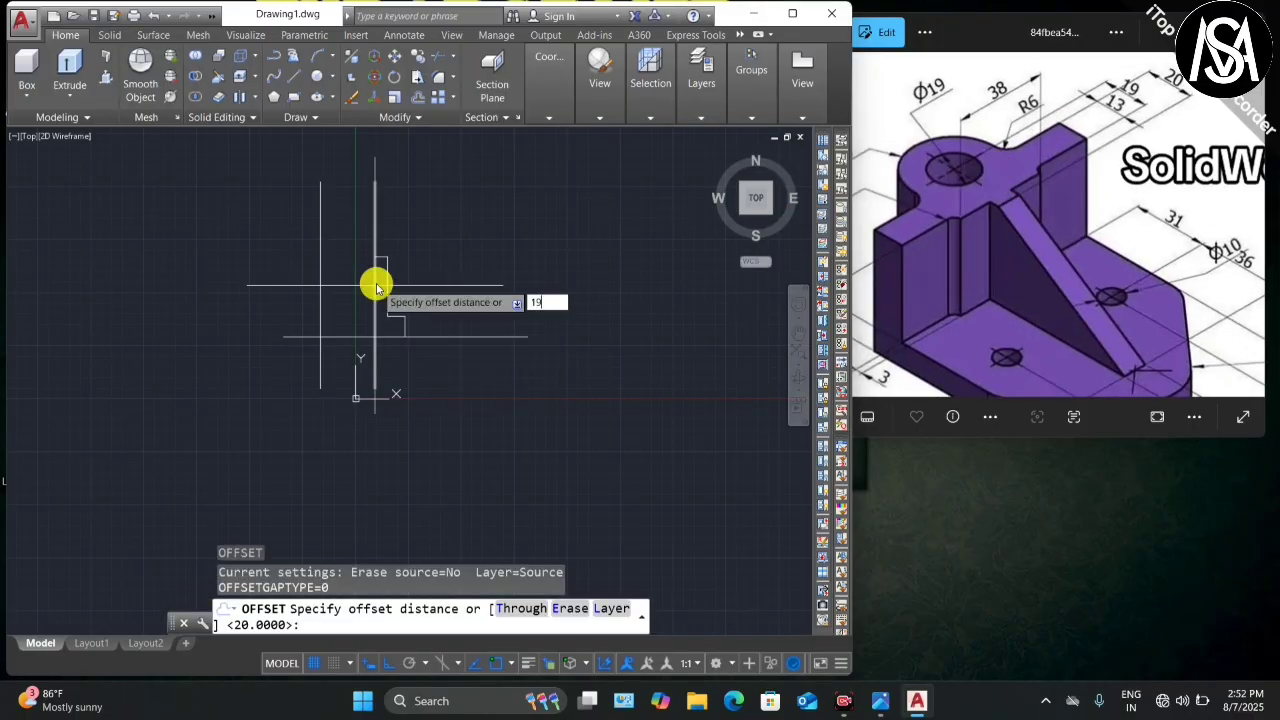
key("Return")
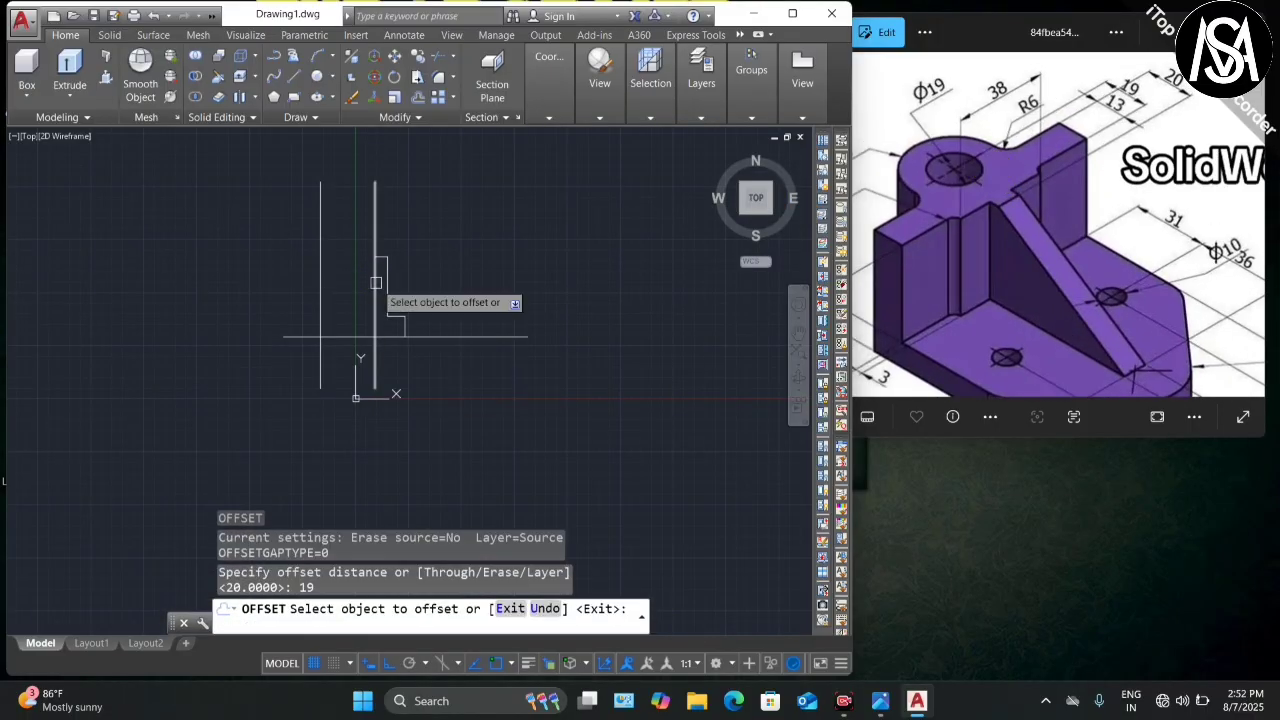
left_click(375, 223)
left_click(192, 256)
key("Escape")
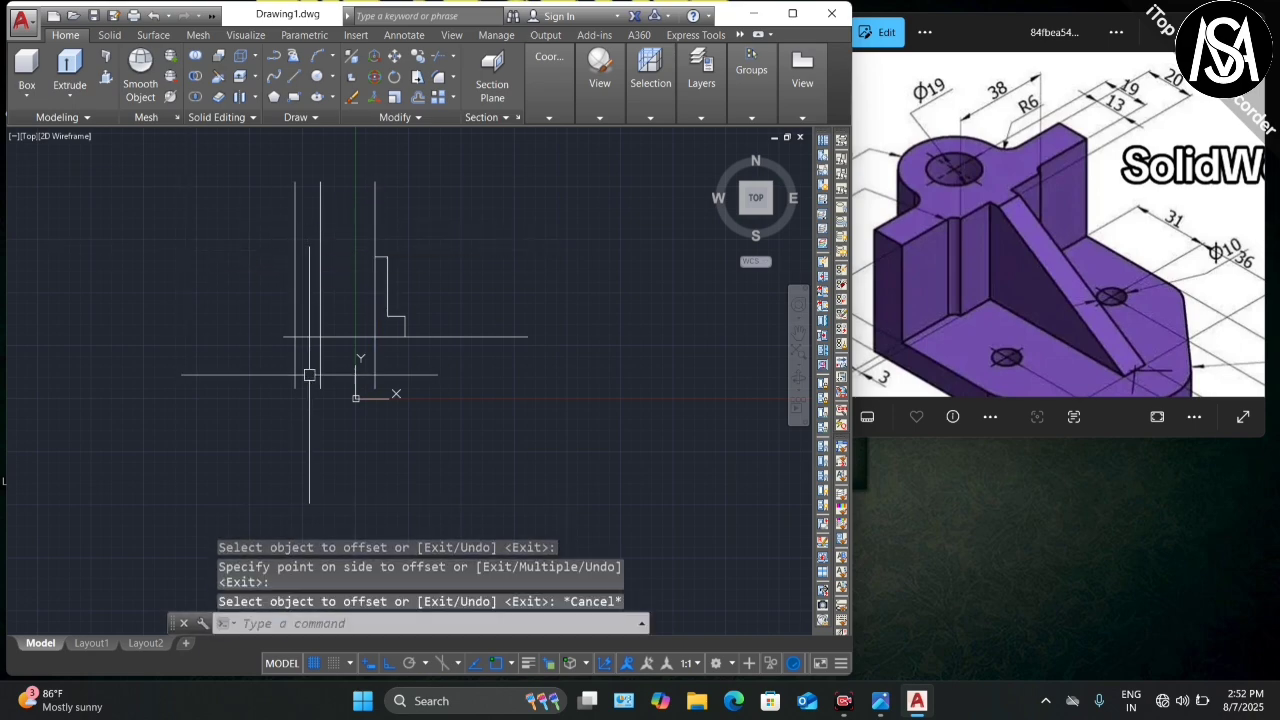
scroll(281, 362, "up", 3)
scroll(323, 302, "down", 2)
scroll(326, 266, "up", 2)
Step: Start the CIRCLE command
type("c")
key("Return")
scroll(314, 385, "down", 1)
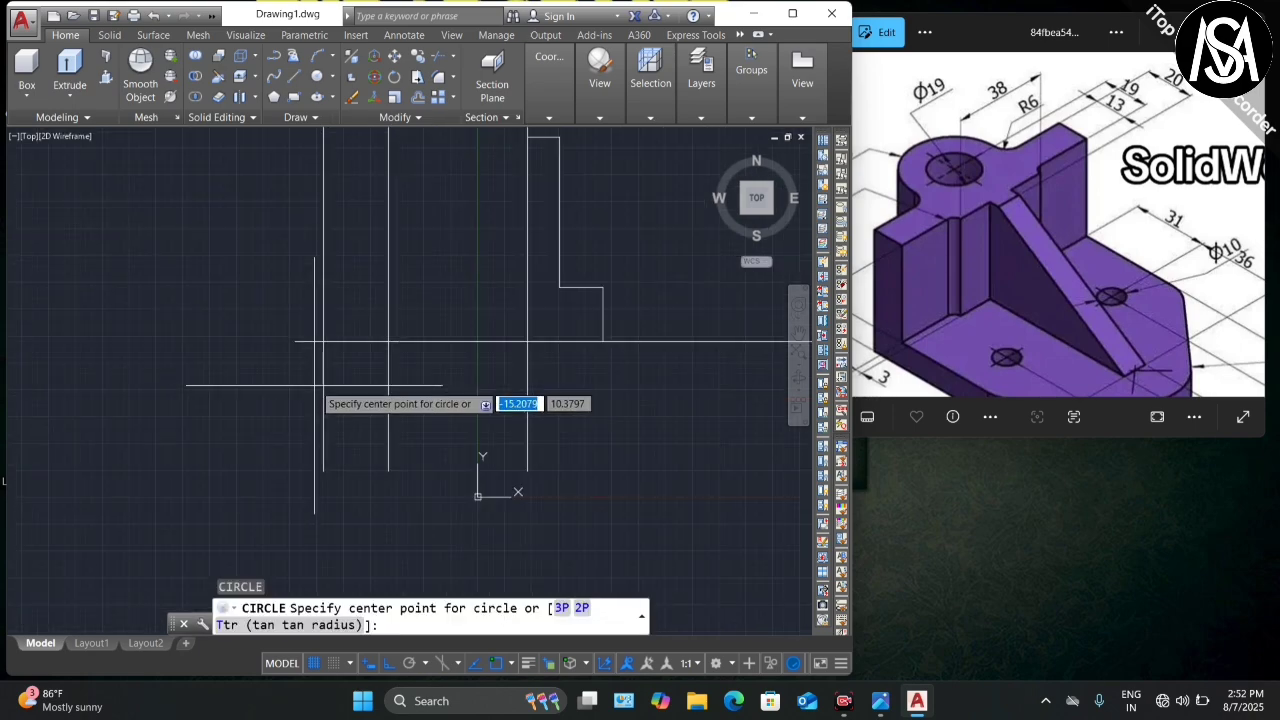
scroll(342, 377, "down", 2)
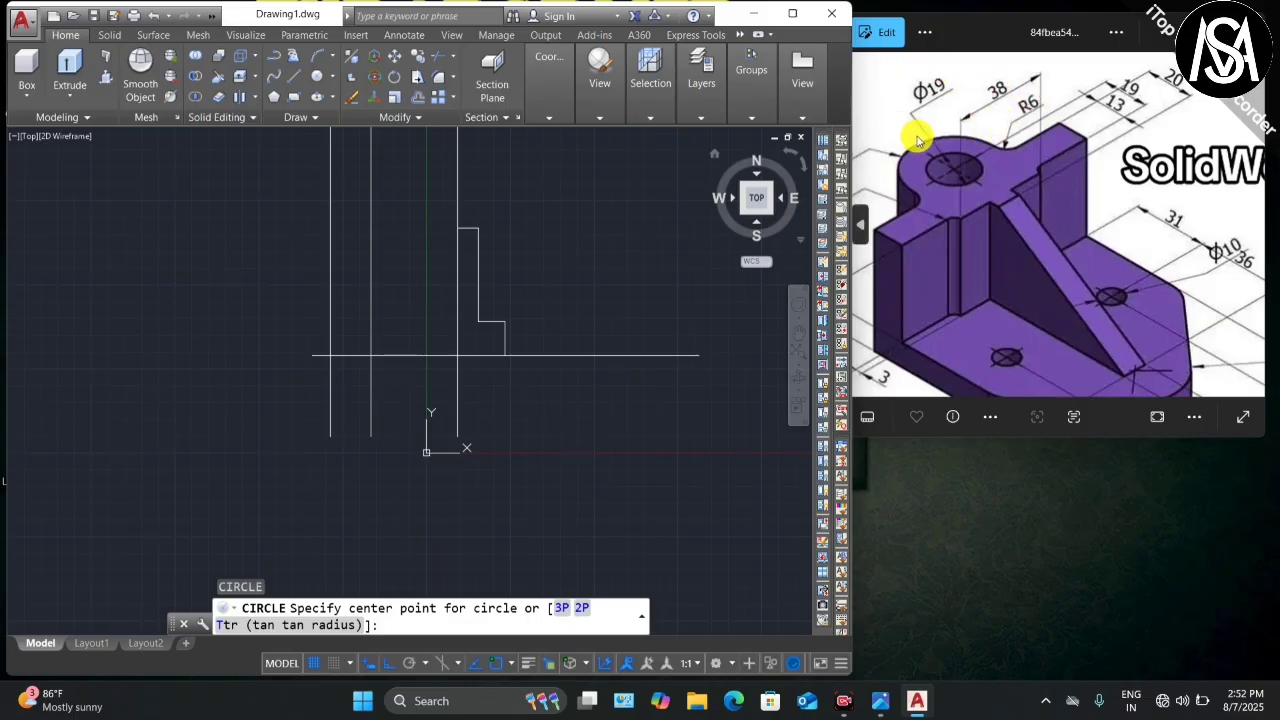
scroll(934, 94, "down", 1)
scroll(940, 100, "up", 2)
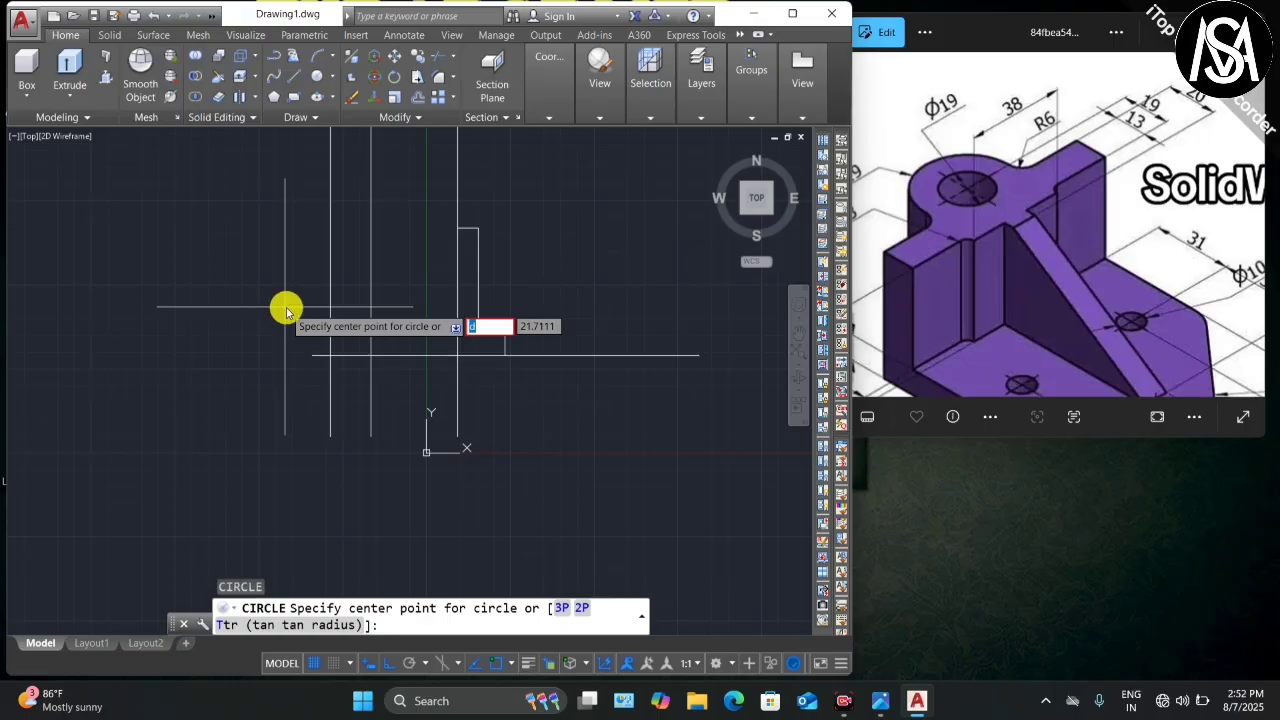
Step: Draw a 19-diameter circle centred on the construction-line intersection
key("Escape")
key("Return")
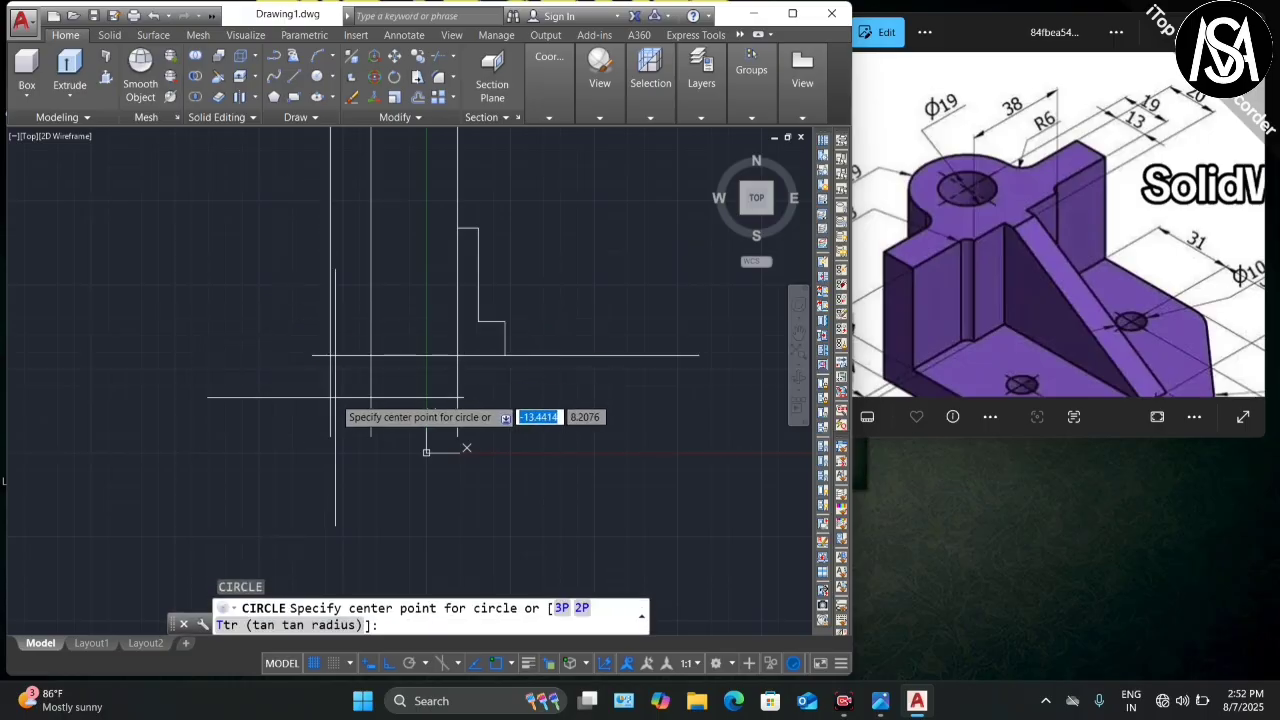
left_click(331, 354)
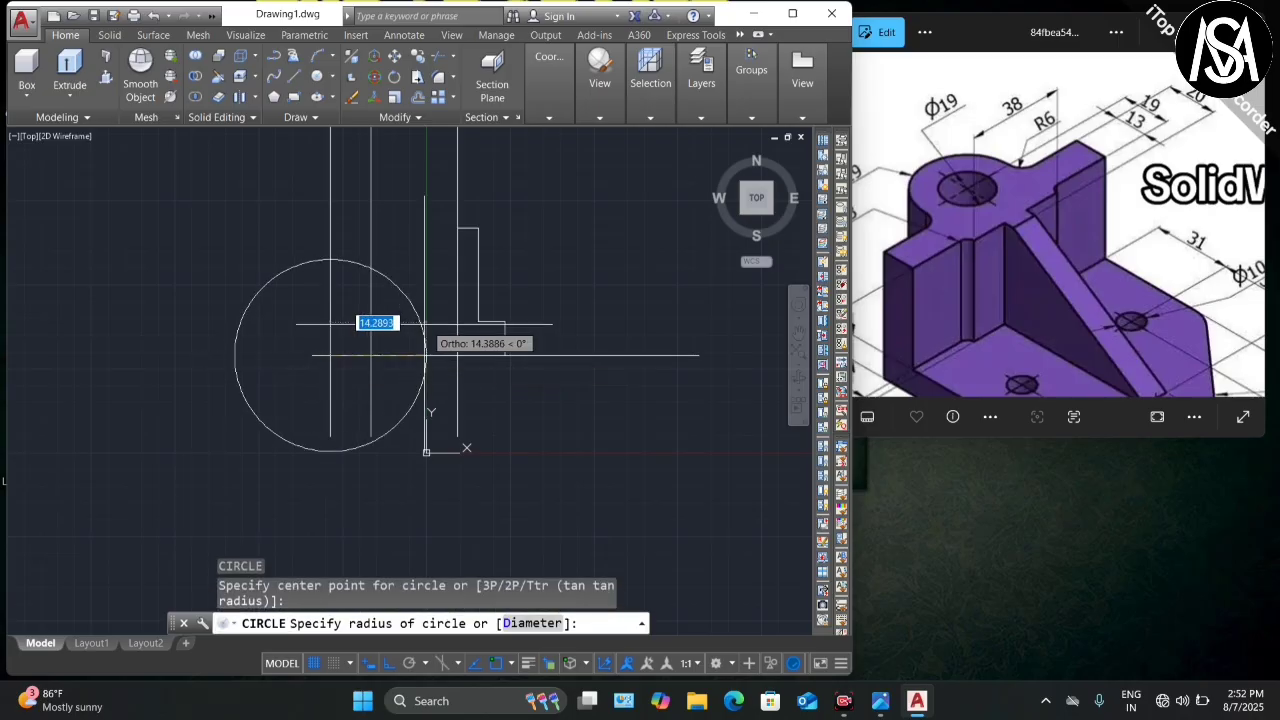
type("d")
key("Return")
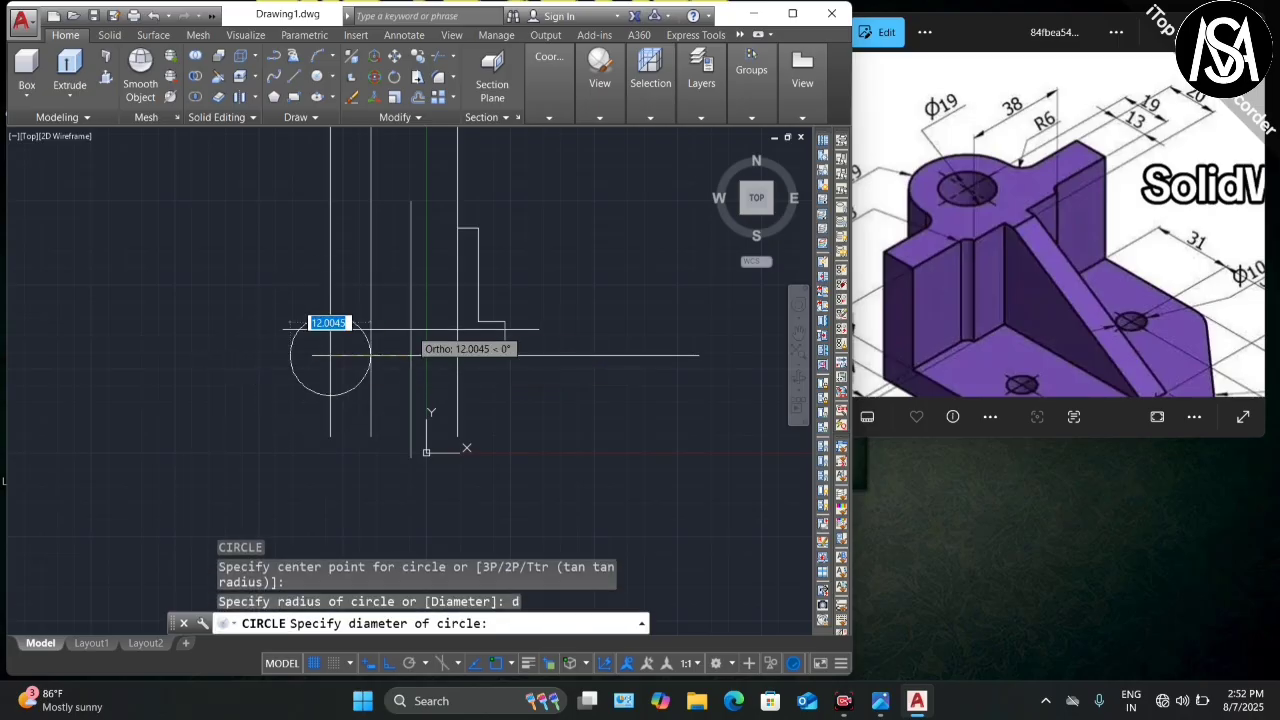
type("19")
key("Return")
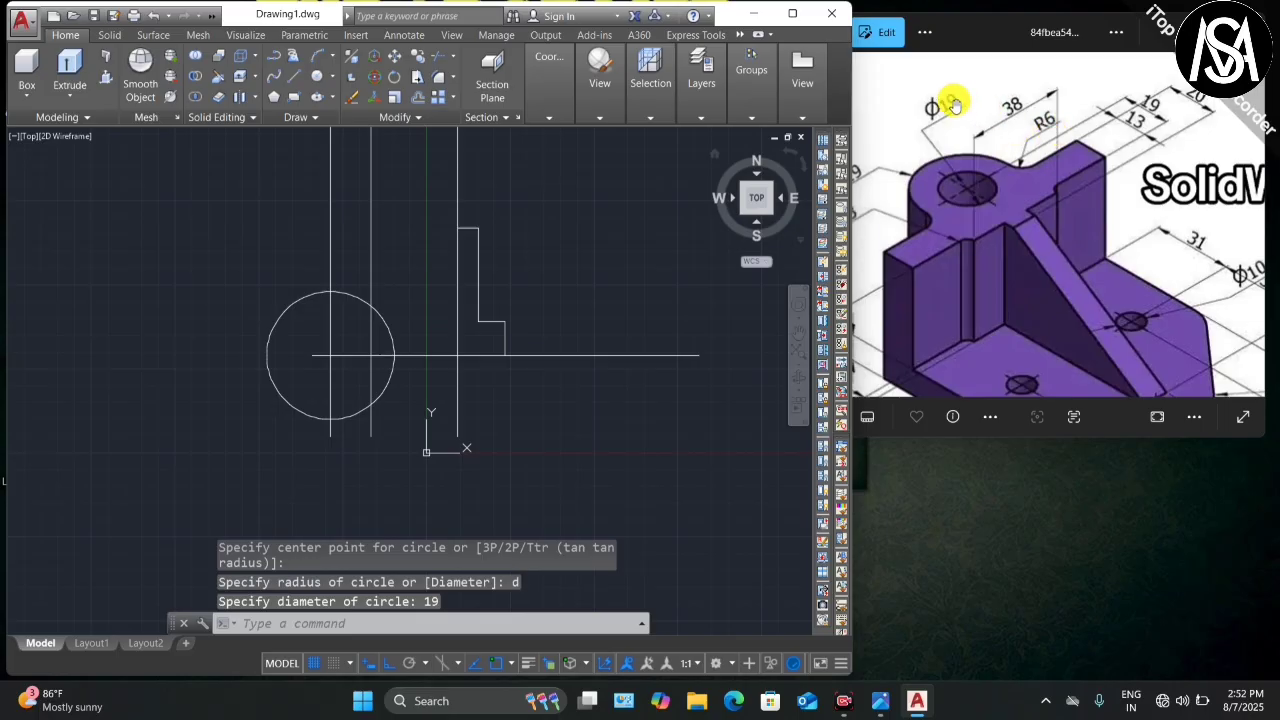
Step: Add a concentric radius-19 circle around it, then select the vertical construction line
scroll(990, 160, "down", 2)
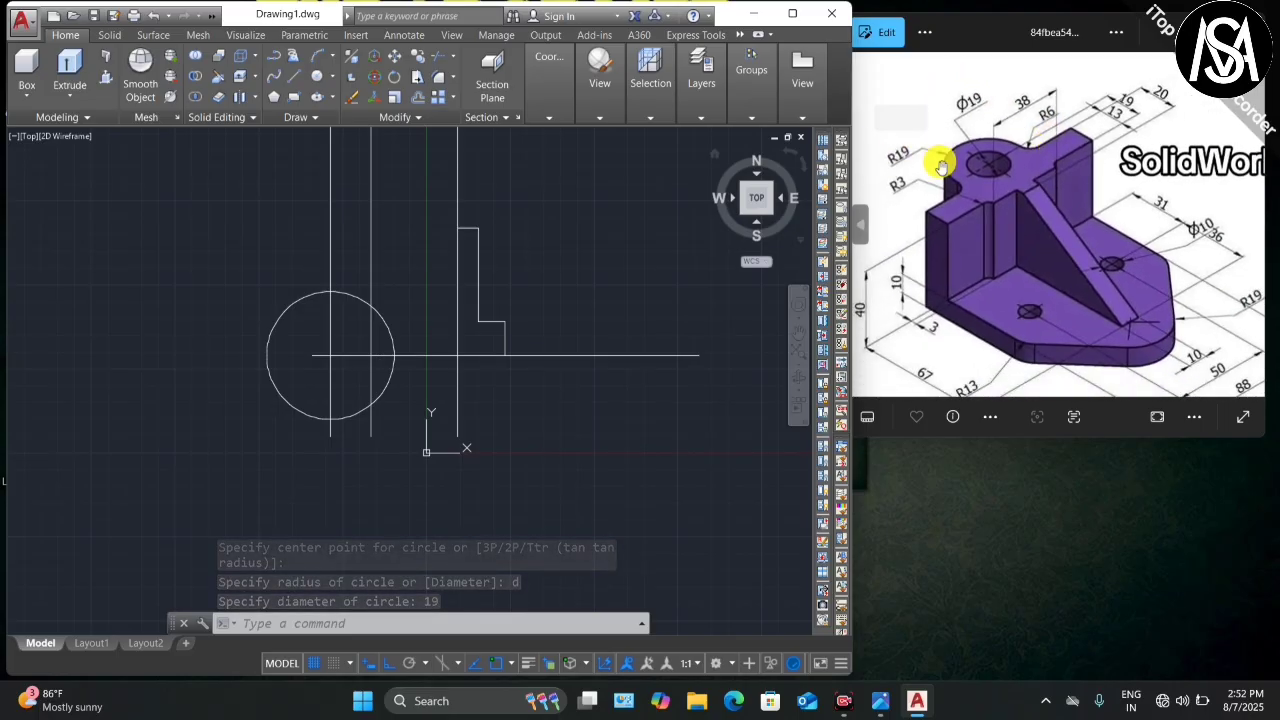
scroll(941, 166, "up", 2)
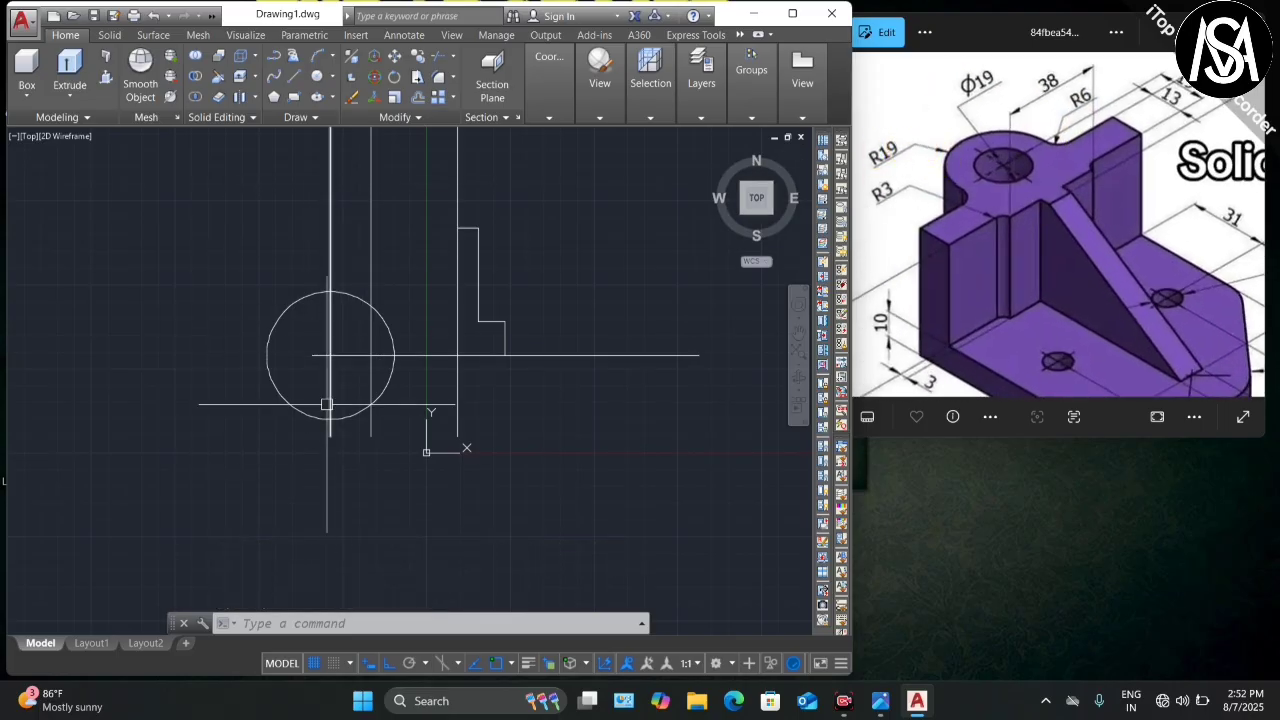
type("circle")
key("Return")
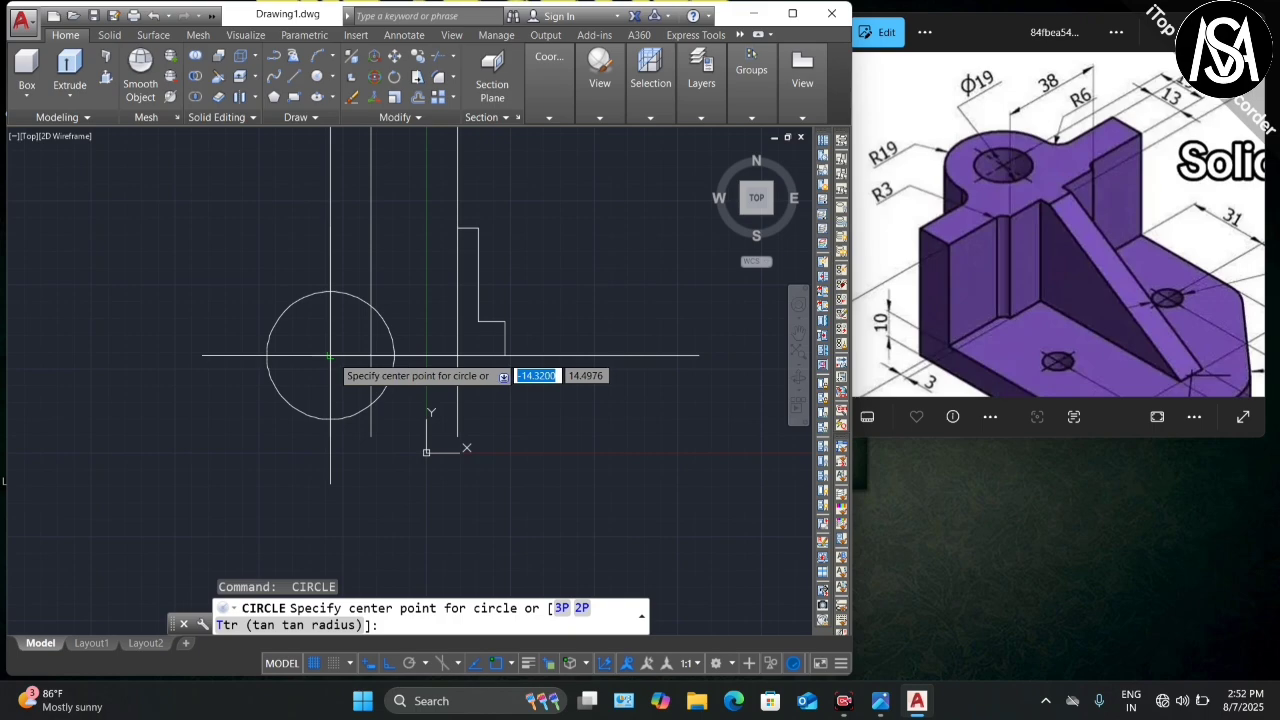
left_click(330, 355)
type("19")
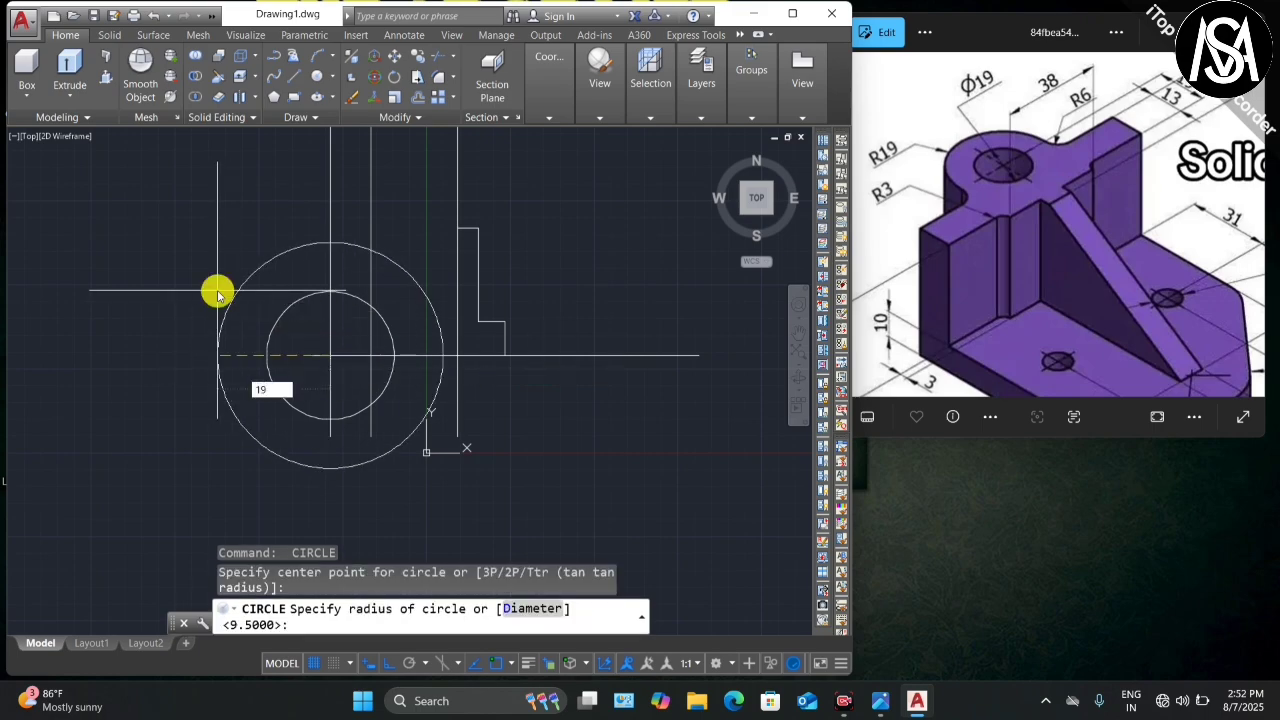
key("Return")
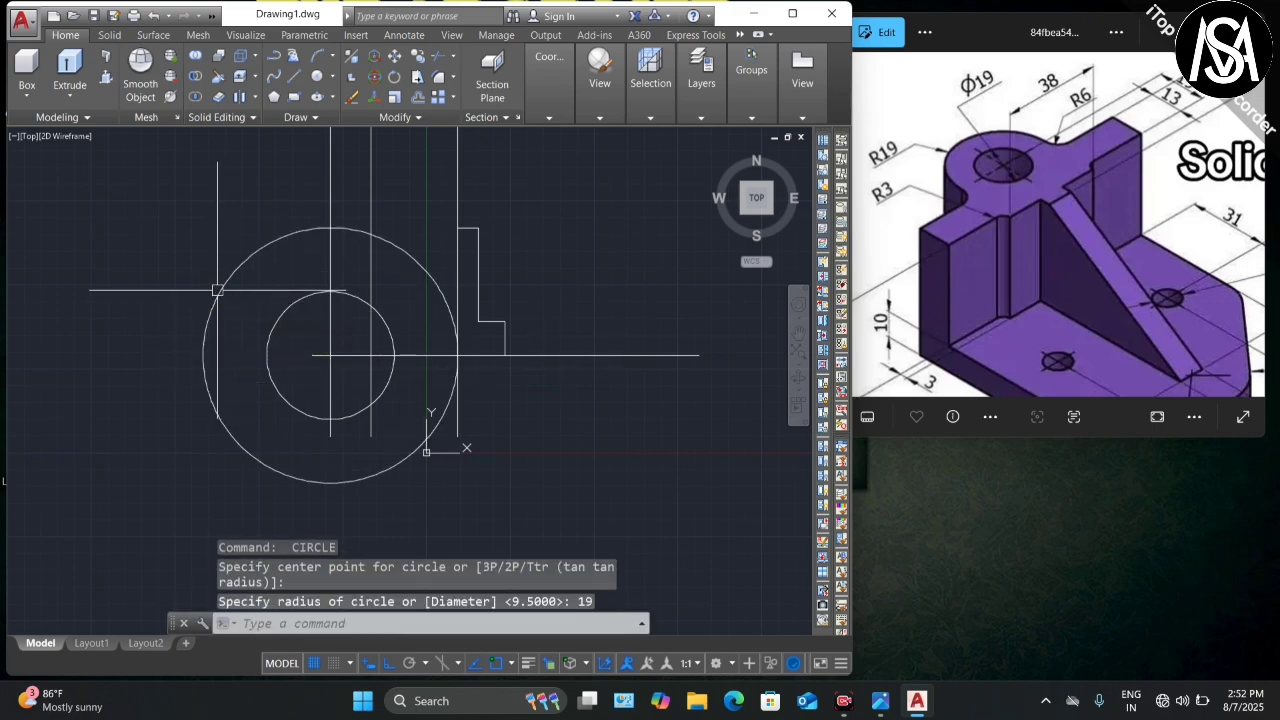
scroll(349, 291, "down", 3)
scroll(349, 291, "up", 6)
scroll(345, 255, "down", 3)
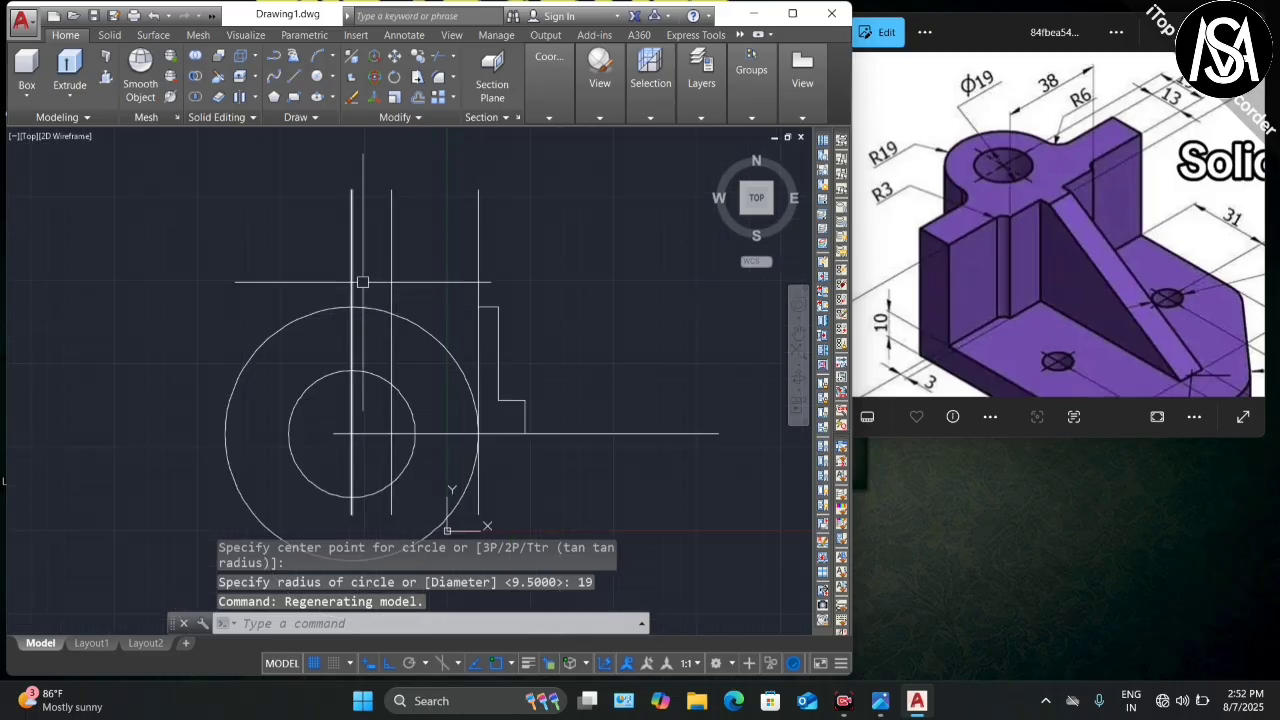
key("Escape")
left_click(352, 259)
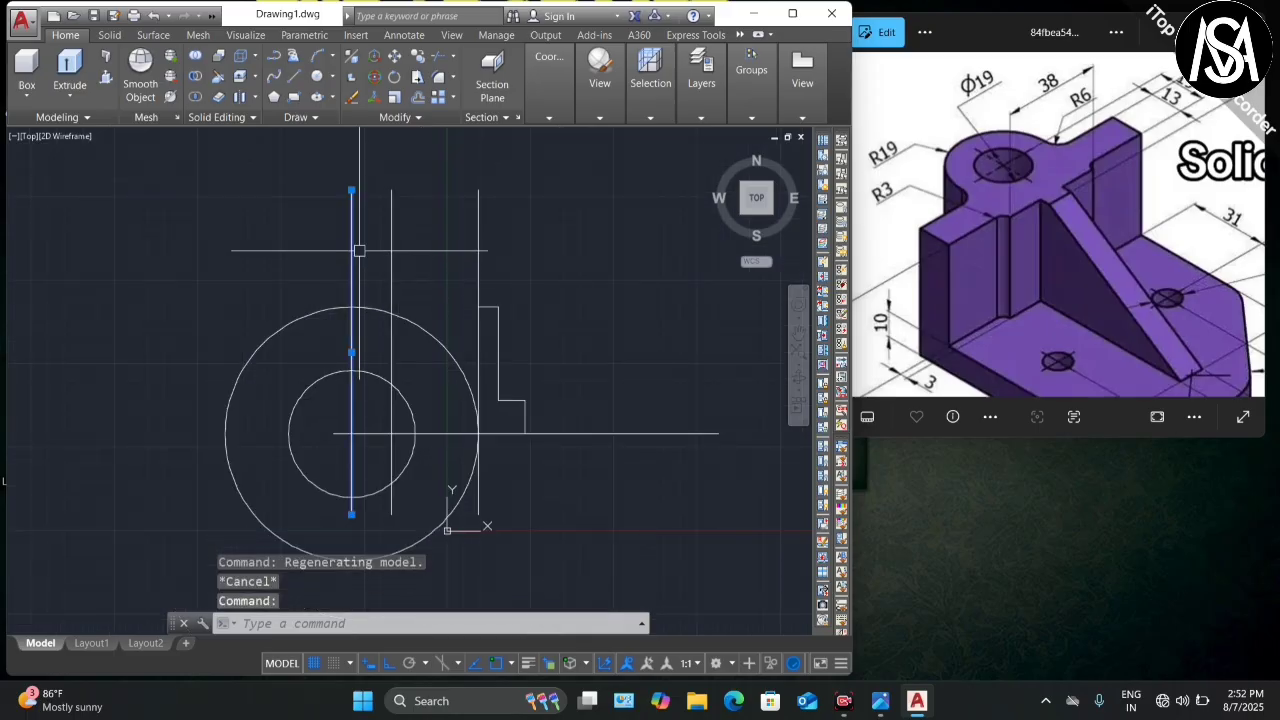
Step: Erase the surplus vertical construction line and start the Fillet command
key("Delete")
scroll(378, 300, "down", 2)
scroll(383, 286, "up", 3)
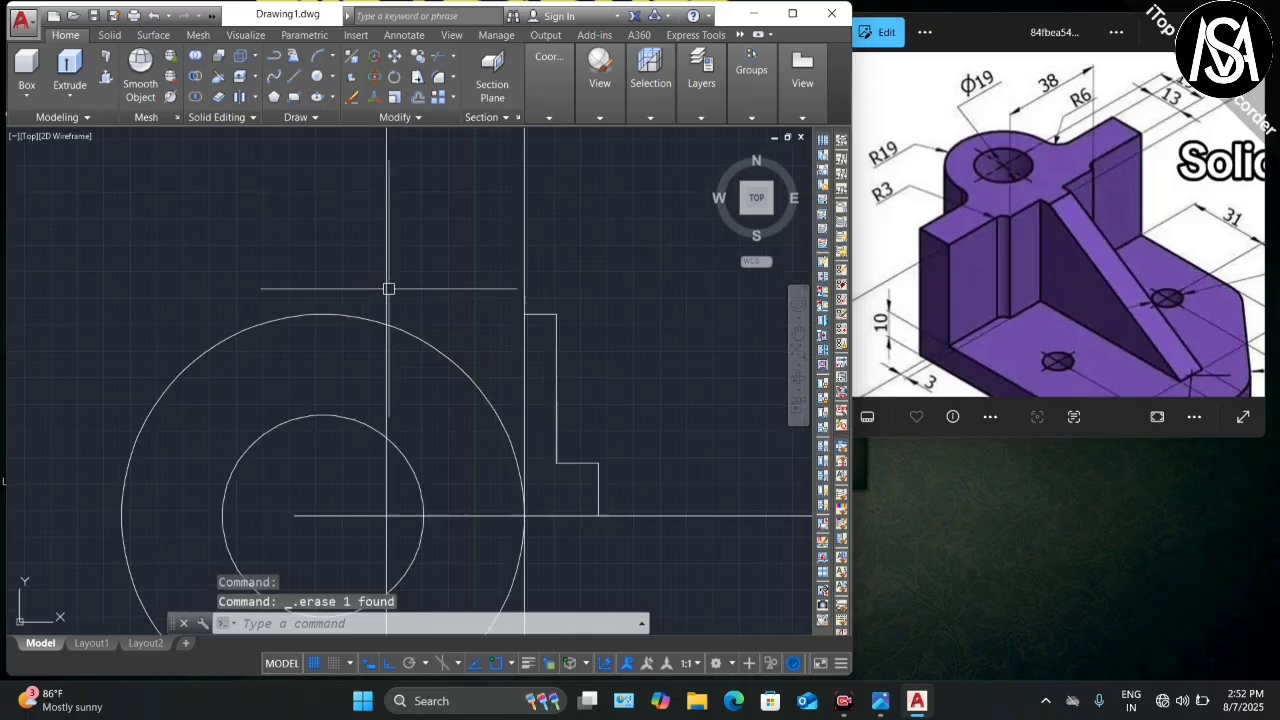
scroll(376, 250, "down", 3)
scroll(383, 246, "up", 4)
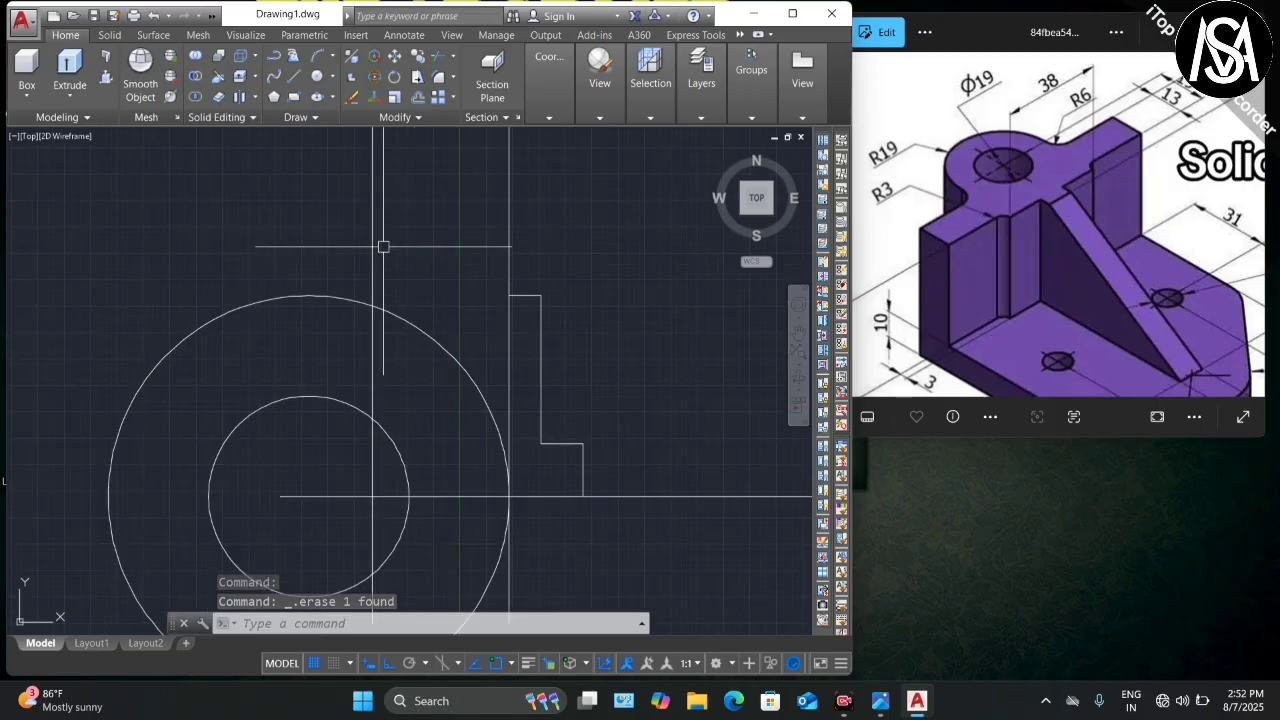
scroll(393, 261, "down", 4)
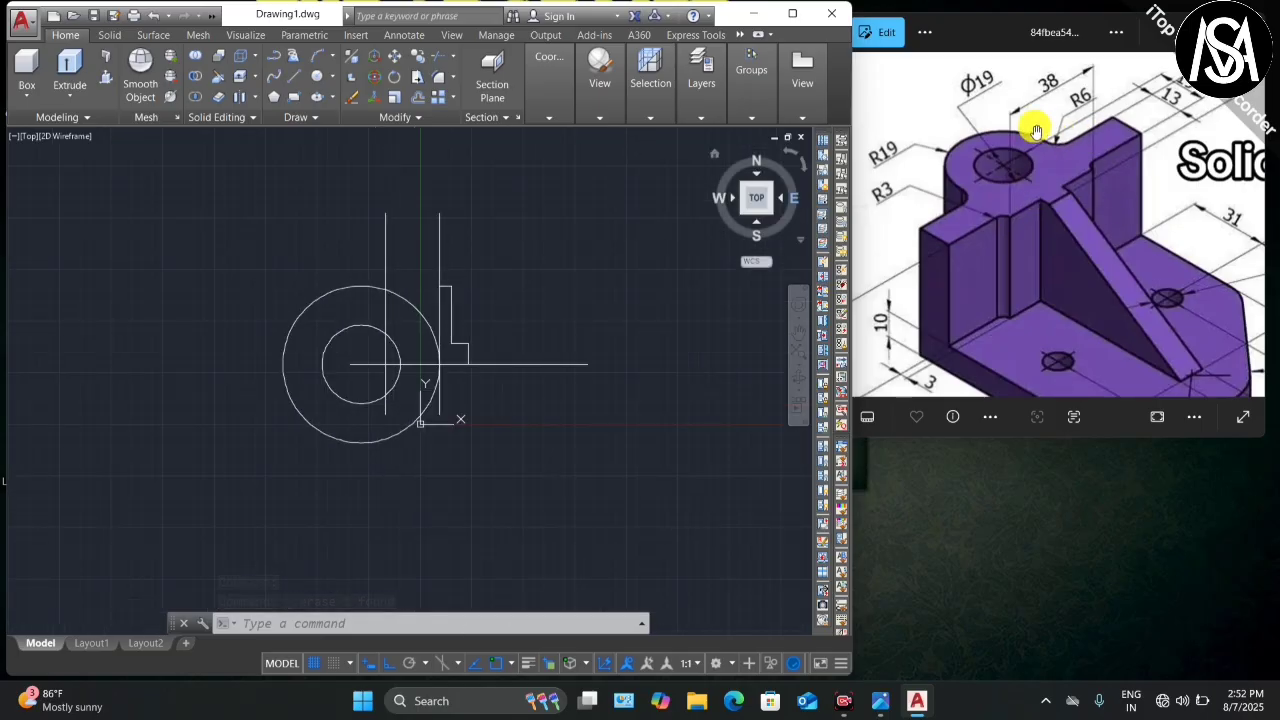
scroll(1052, 145, "up", 2)
scroll(1058, 150, "down", 3)
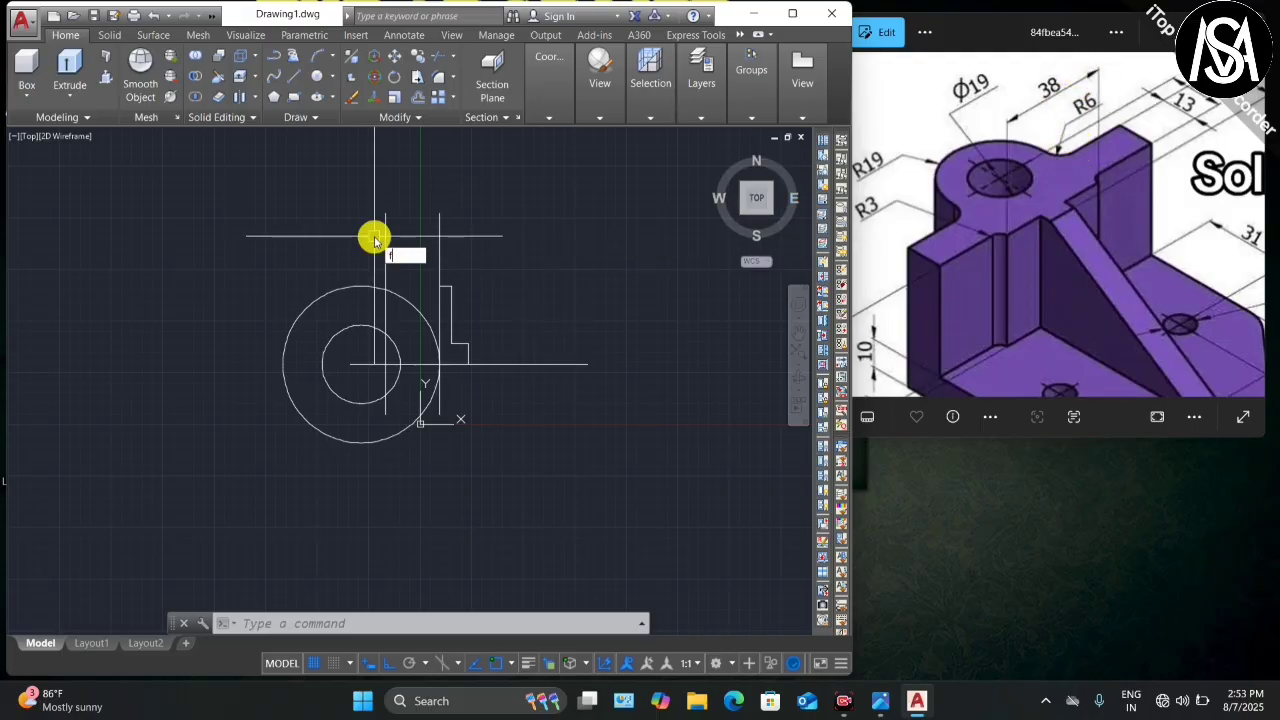
key("Return")
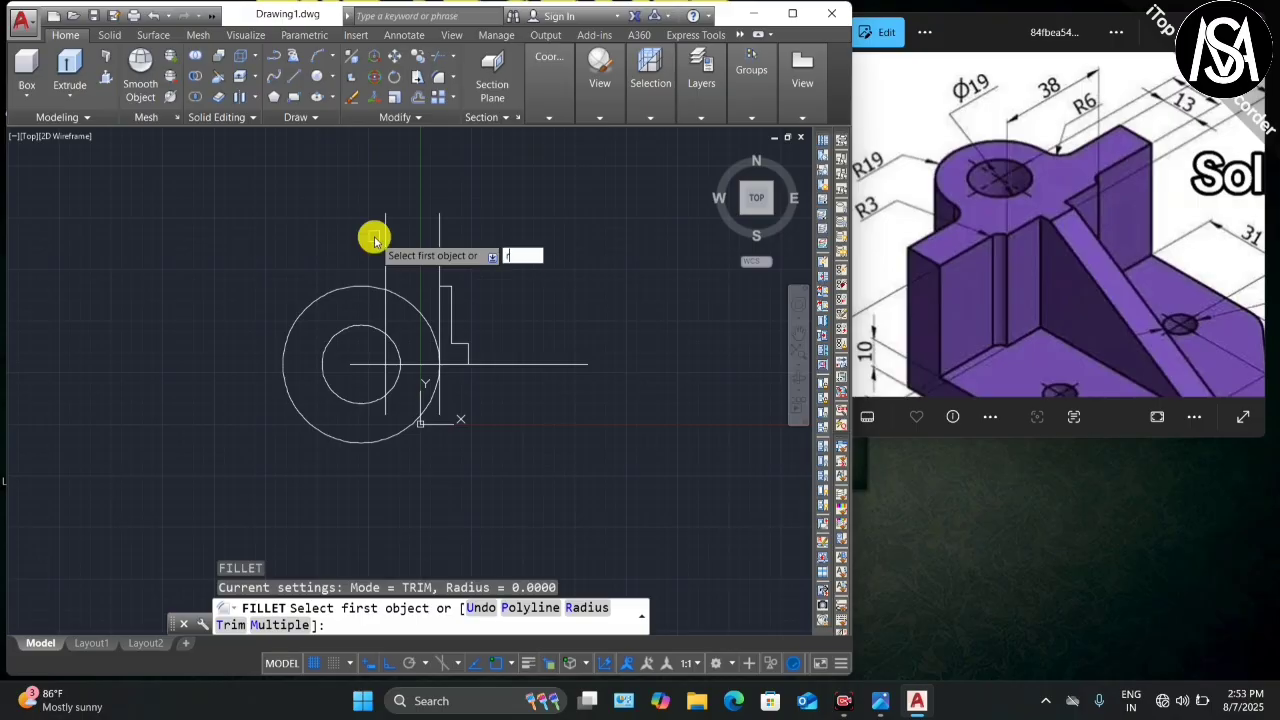
Step: Fillet the vertical line to the outer circle with radius 6
key("Return")
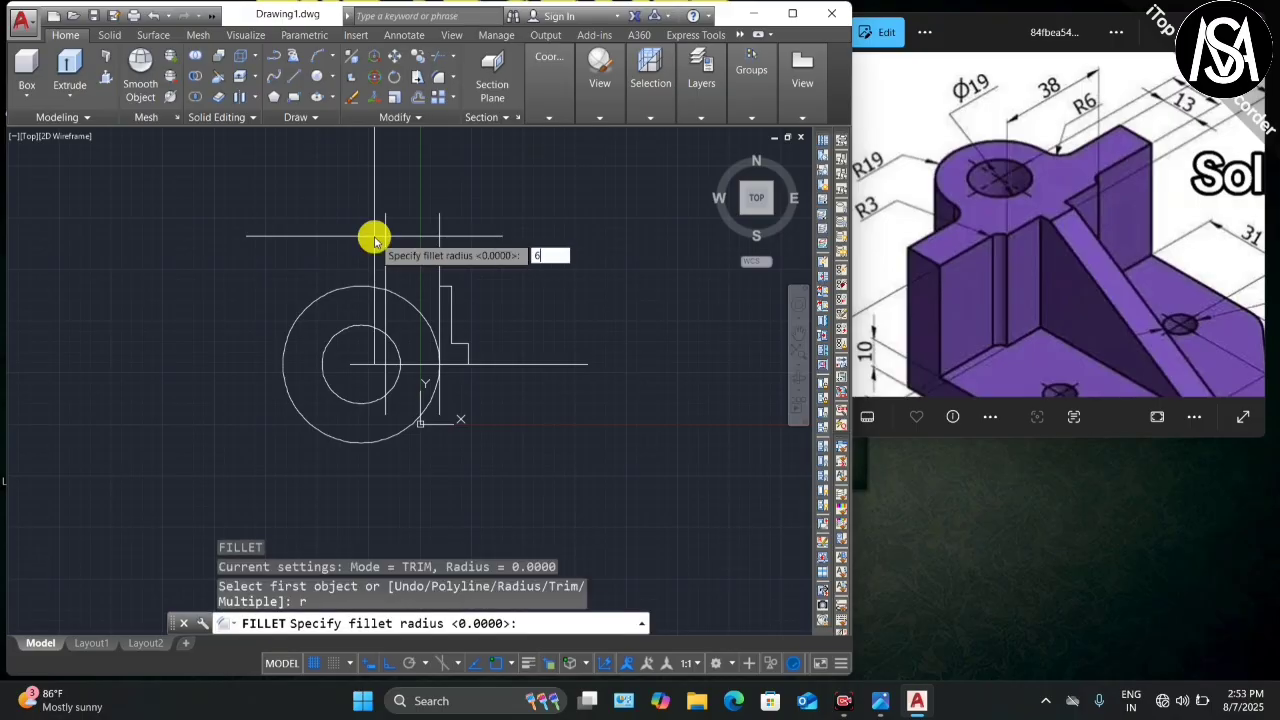
type("6")
key("Return")
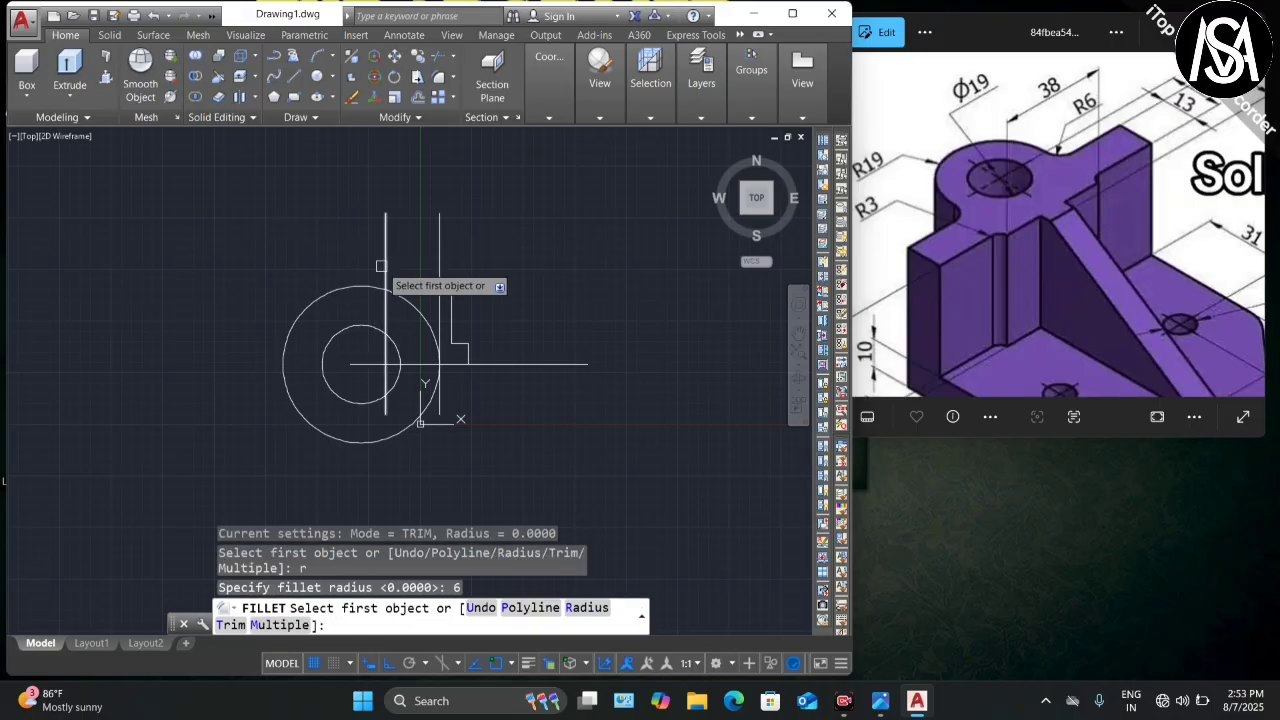
left_click(386, 276)
left_click(357, 284)
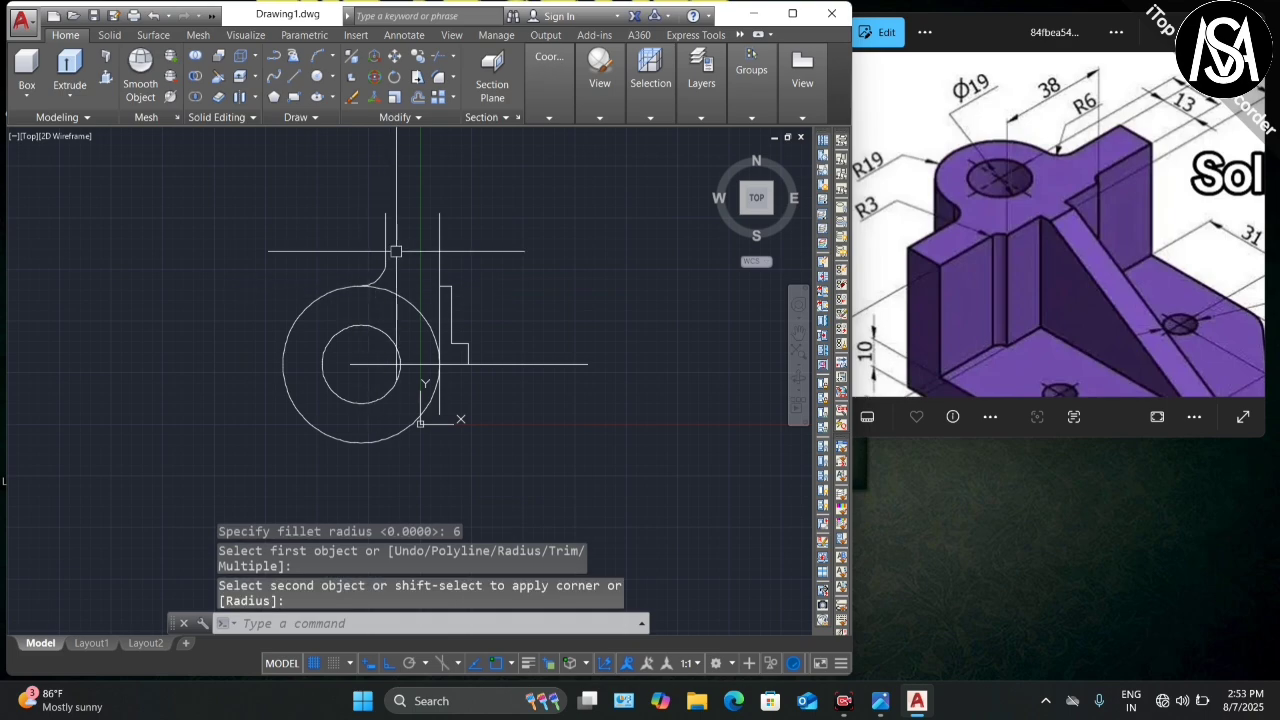
scroll(398, 251, "down", 2)
scroll(388, 255, "up", 2)
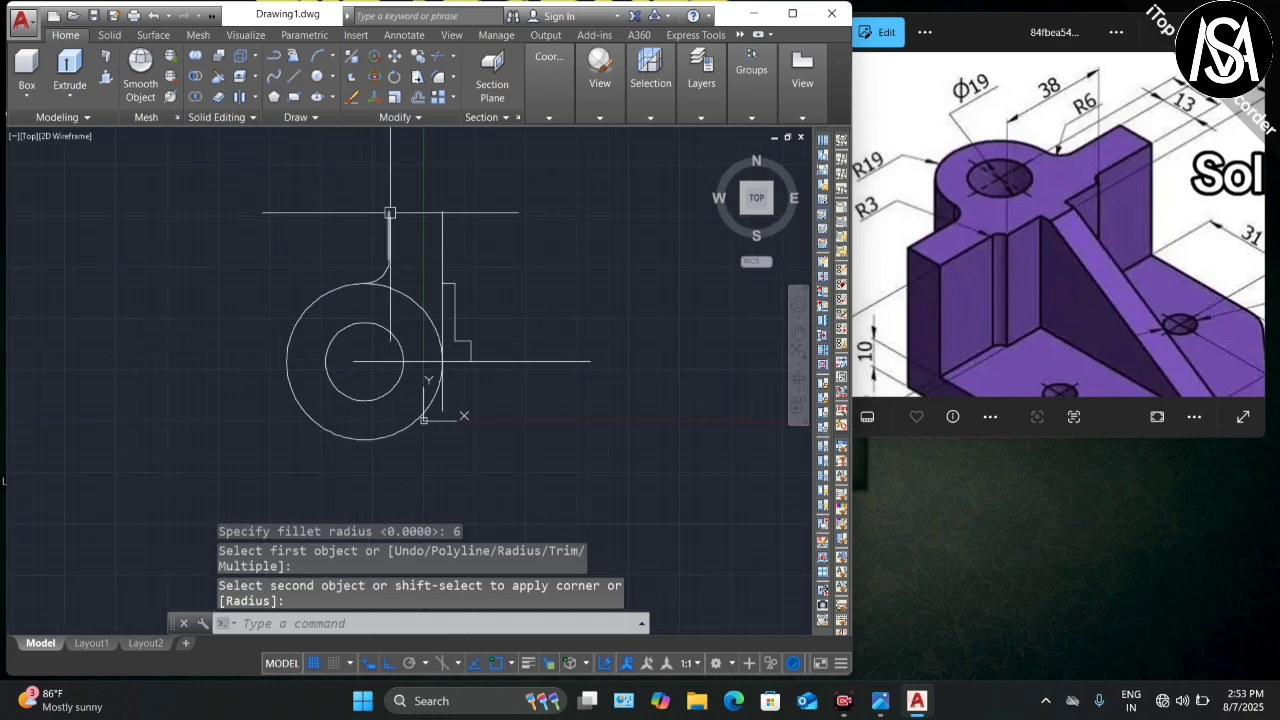
scroll(390, 212, "up", 2)
scroll(390, 210, "down", 2)
Step: Trim away the leftover circle arc beyond the fillet
key("Escape")
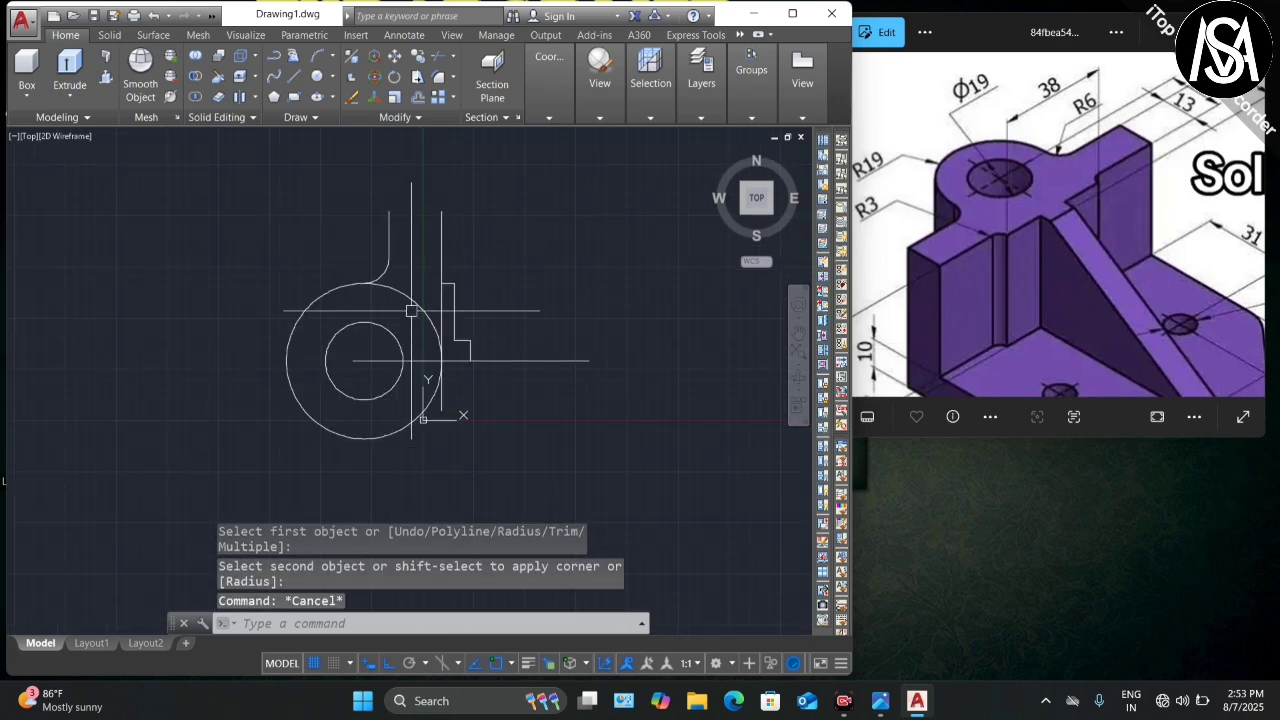
type("tr")
key("Return")
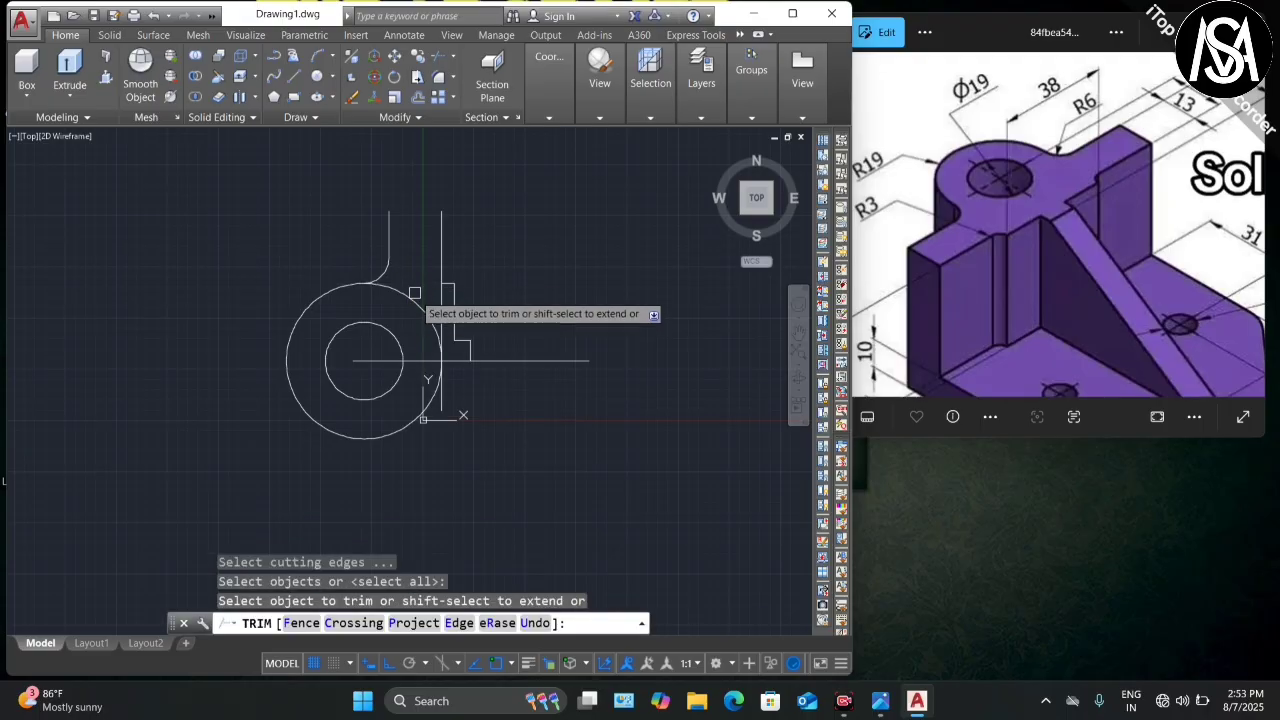
left_click(414, 293)
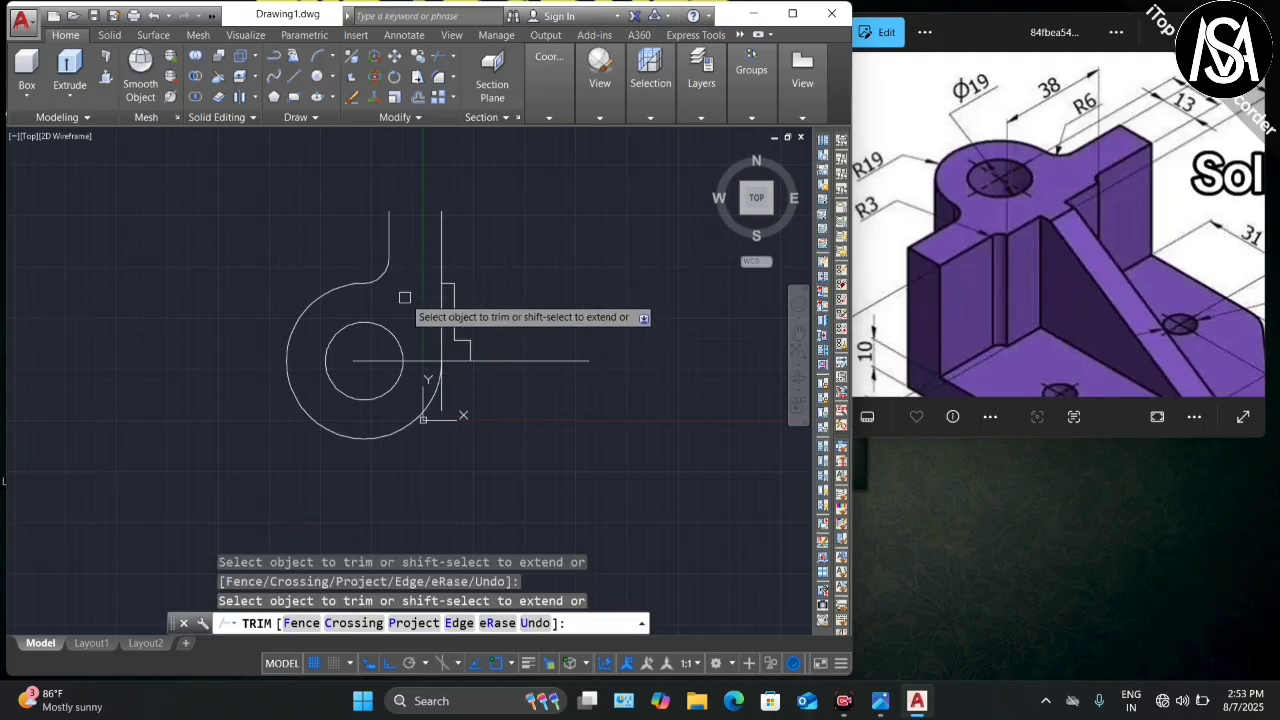
key("Escape")
scroll(383, 316, "down", 2)
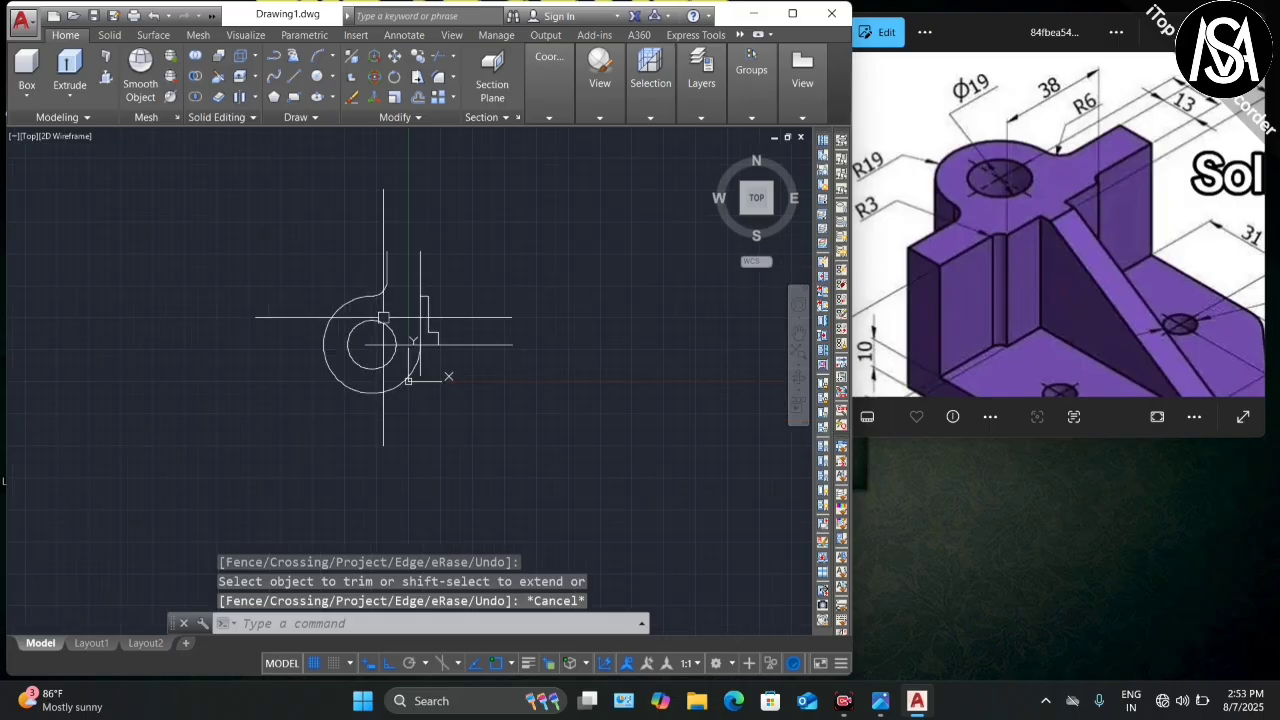
scroll(383, 315, "up", 4)
scroll(350, 270, "down", 2)
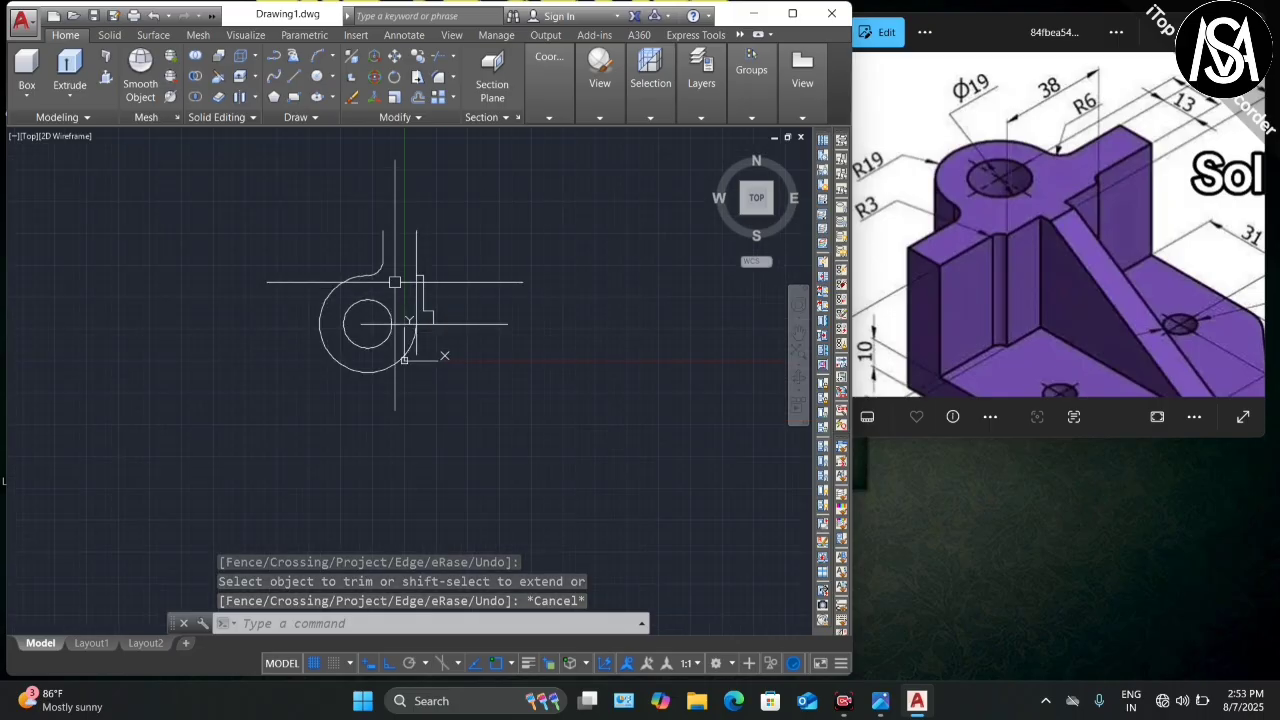
scroll(395, 220, "up", 2)
scroll(371, 229, "down", 2)
scroll(378, 250, "up", 4)
scroll(378, 255, "down", 5)
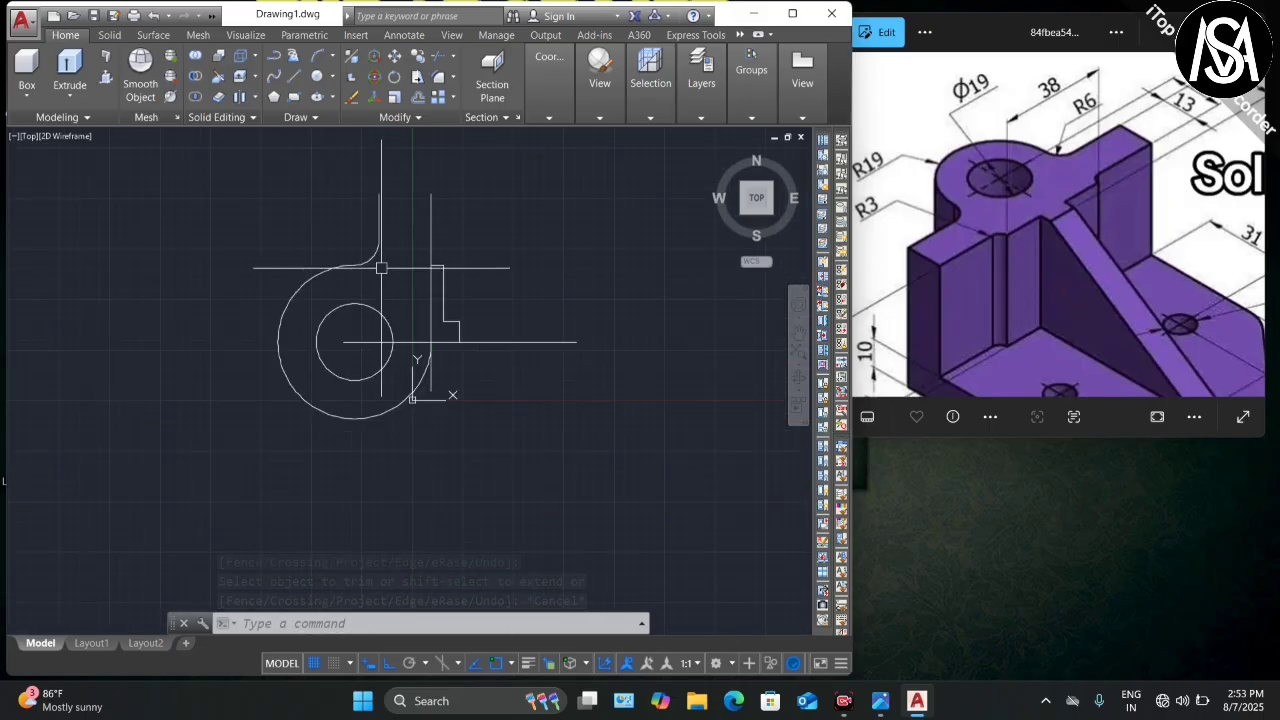
scroll(430, 330, "up", 1)
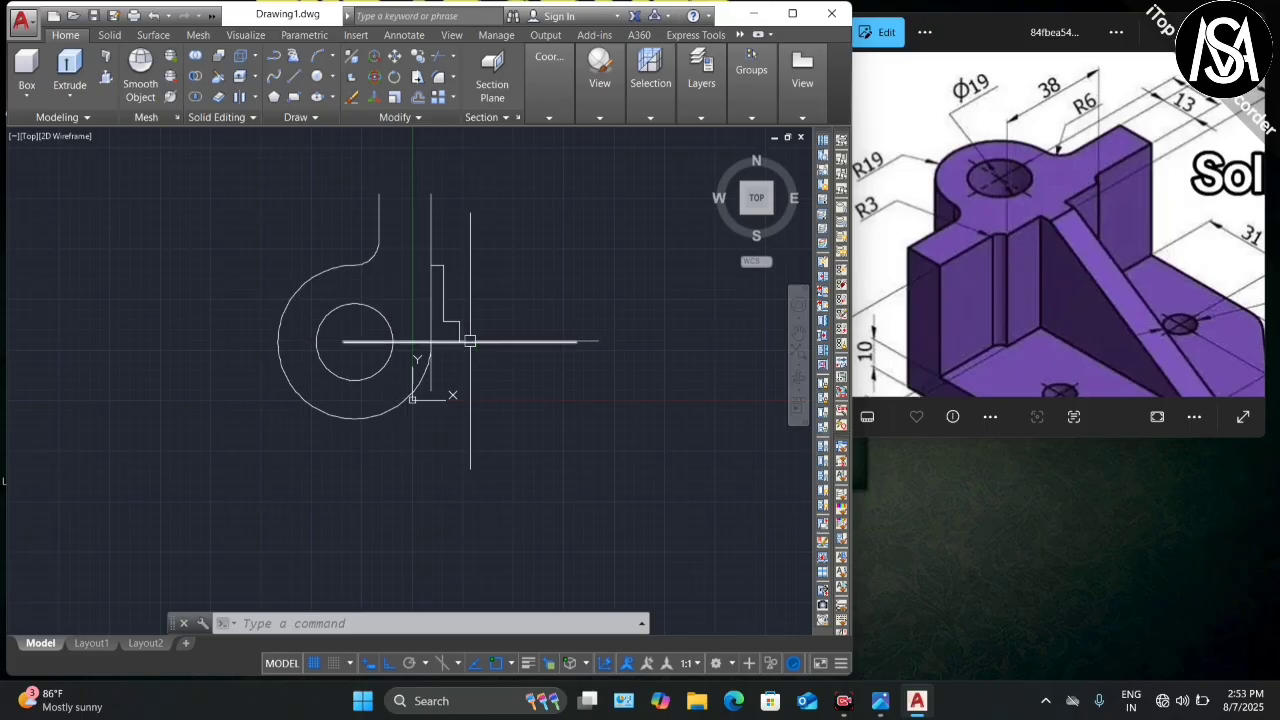
scroll(434, 329, "down", 3)
scroll(453, 317, "up", 2)
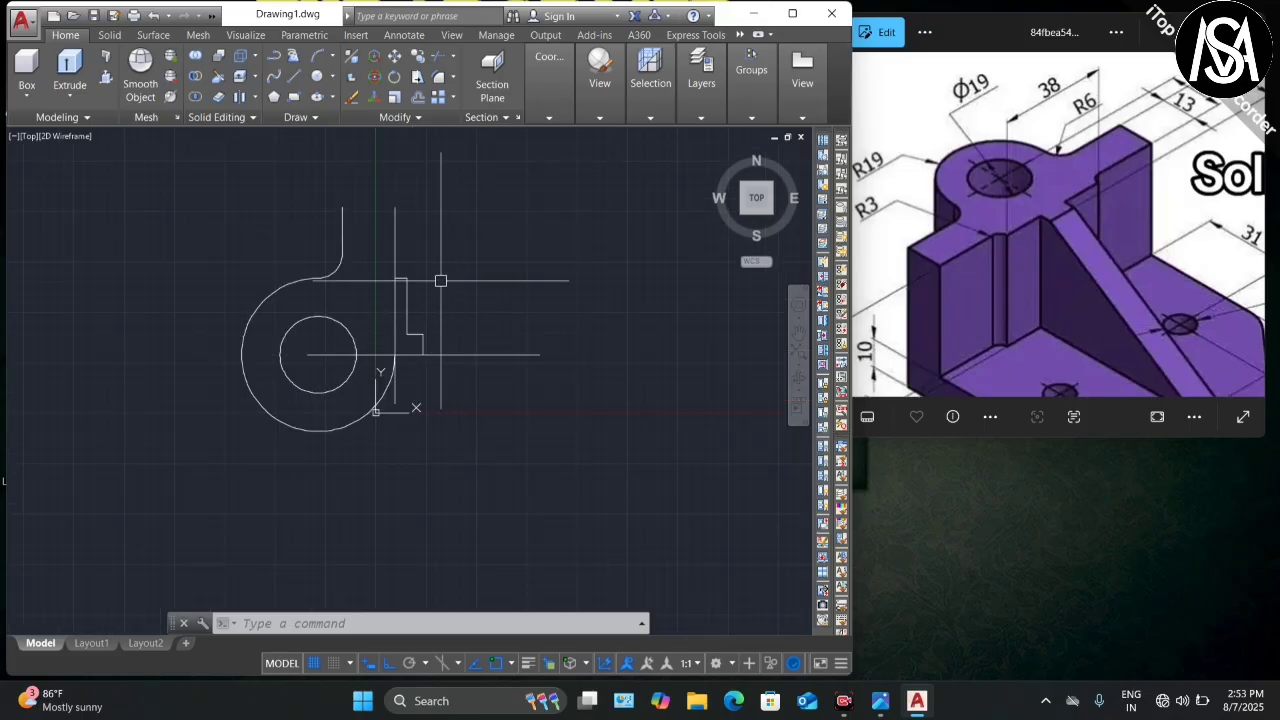
scroll(1012, 160, "down", 1)
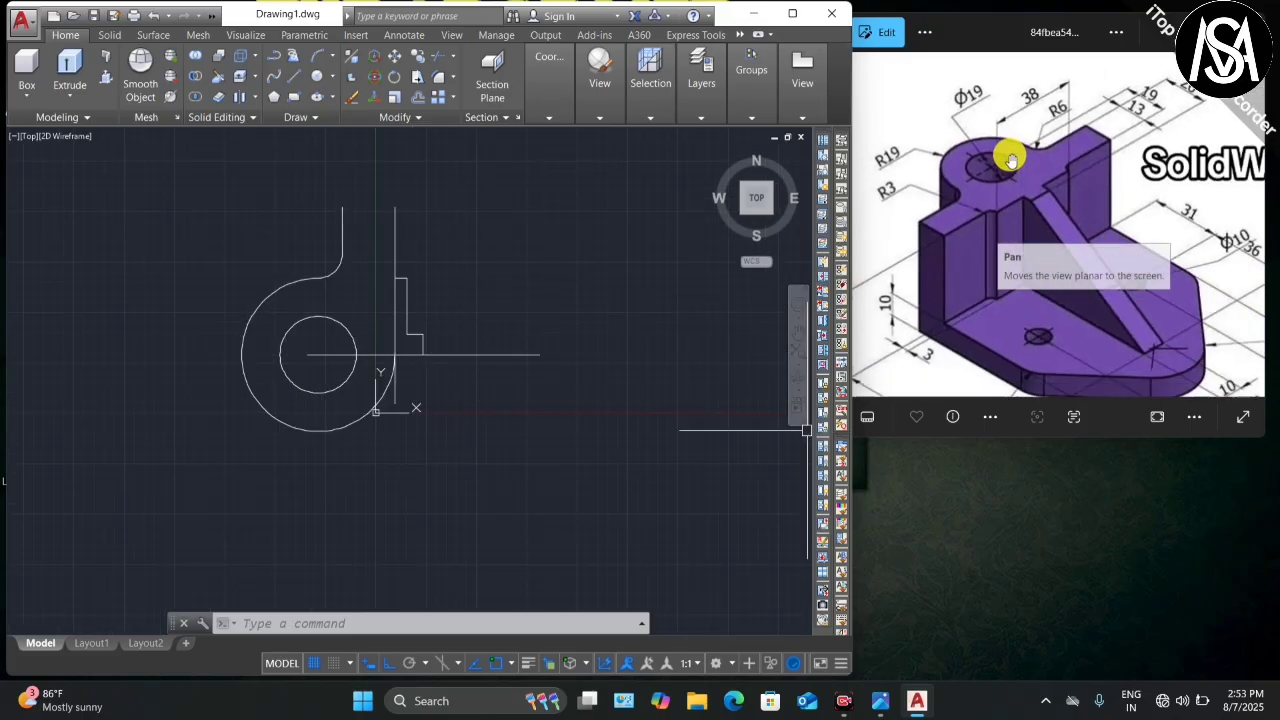
scroll(1040, 200, "down", 1)
scroll(1071, 277, "up", 3)
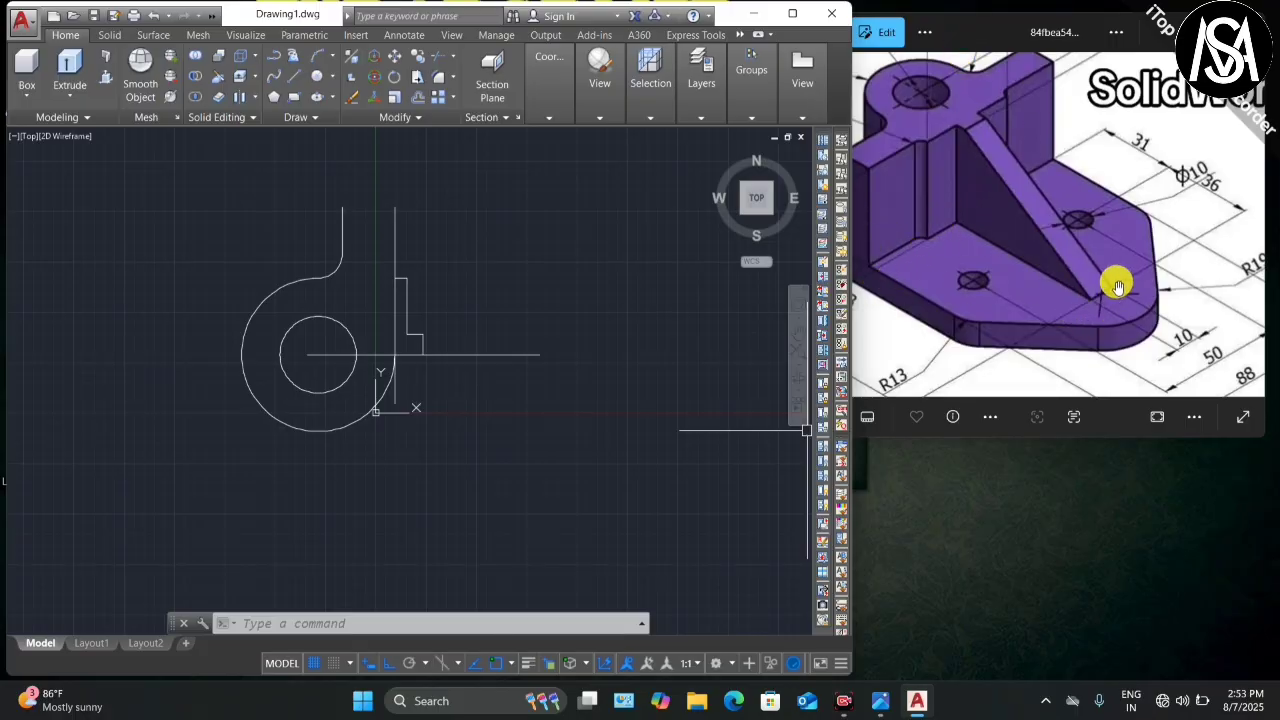
scroll(1100, 205, "down", 1)
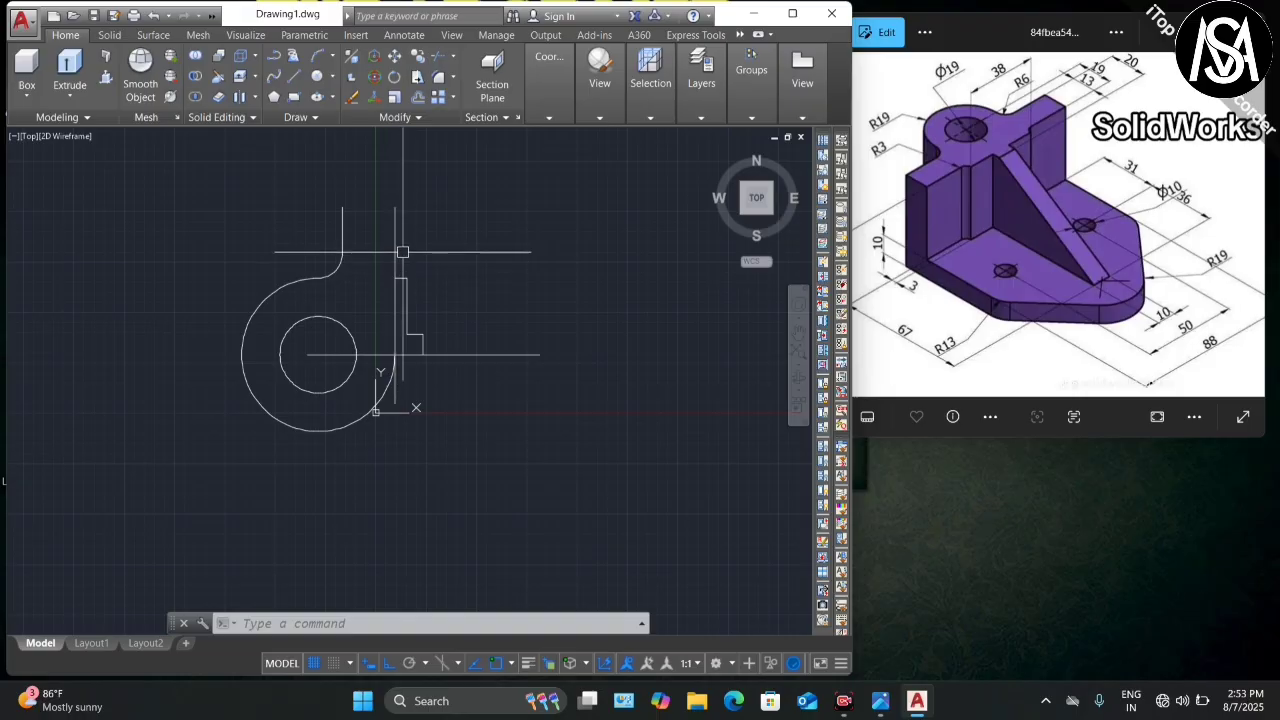
Step: Offset the vertical line 67 units to the right
key("Return")
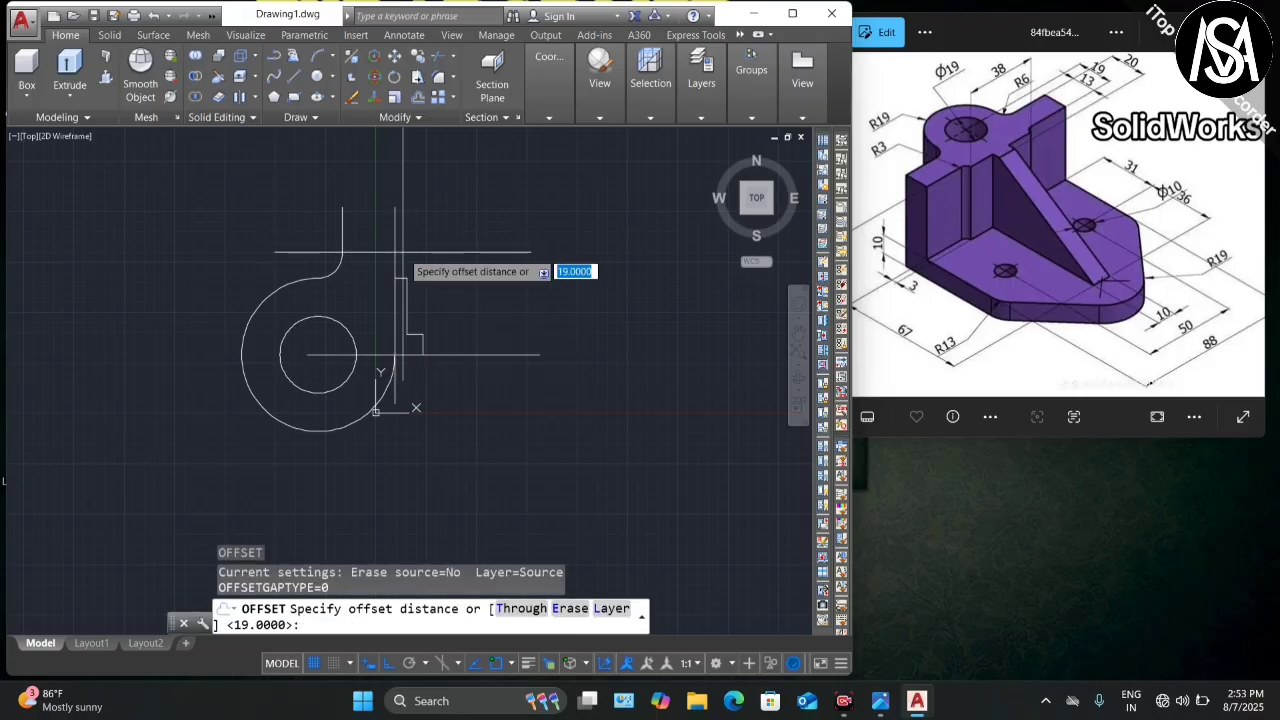
key("Return")
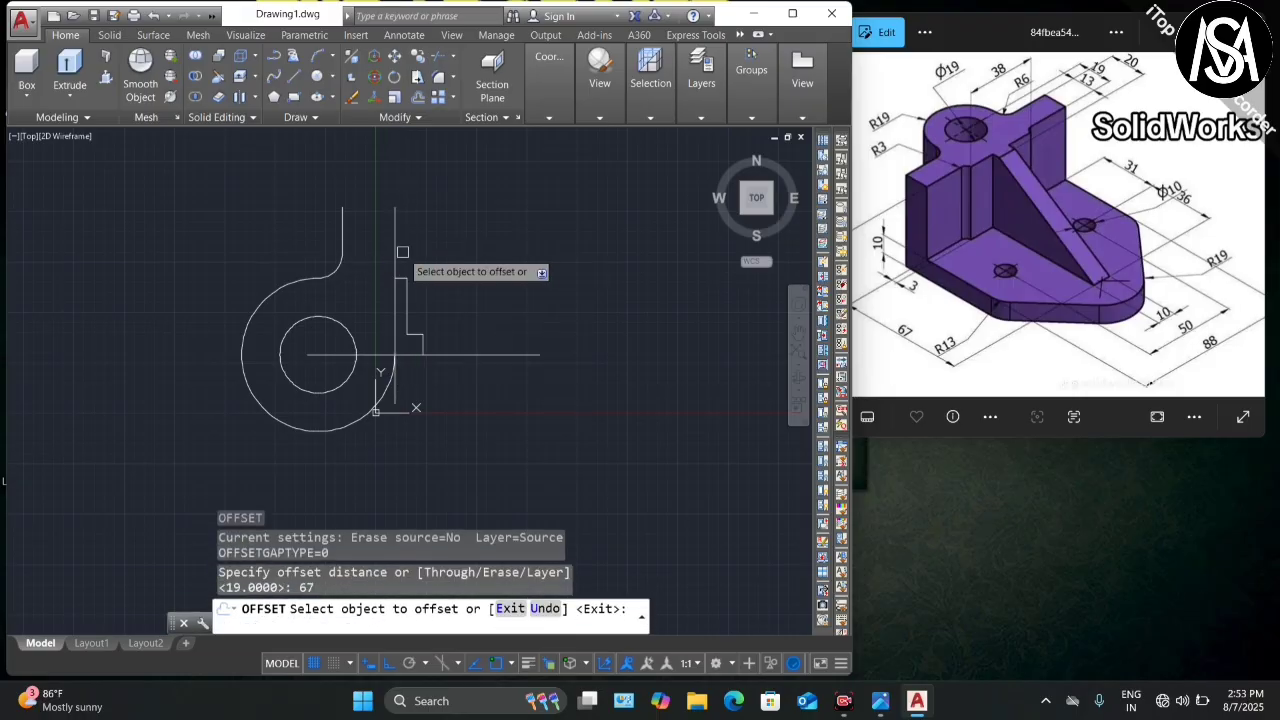
left_click(400, 252)
left_click(511, 261)
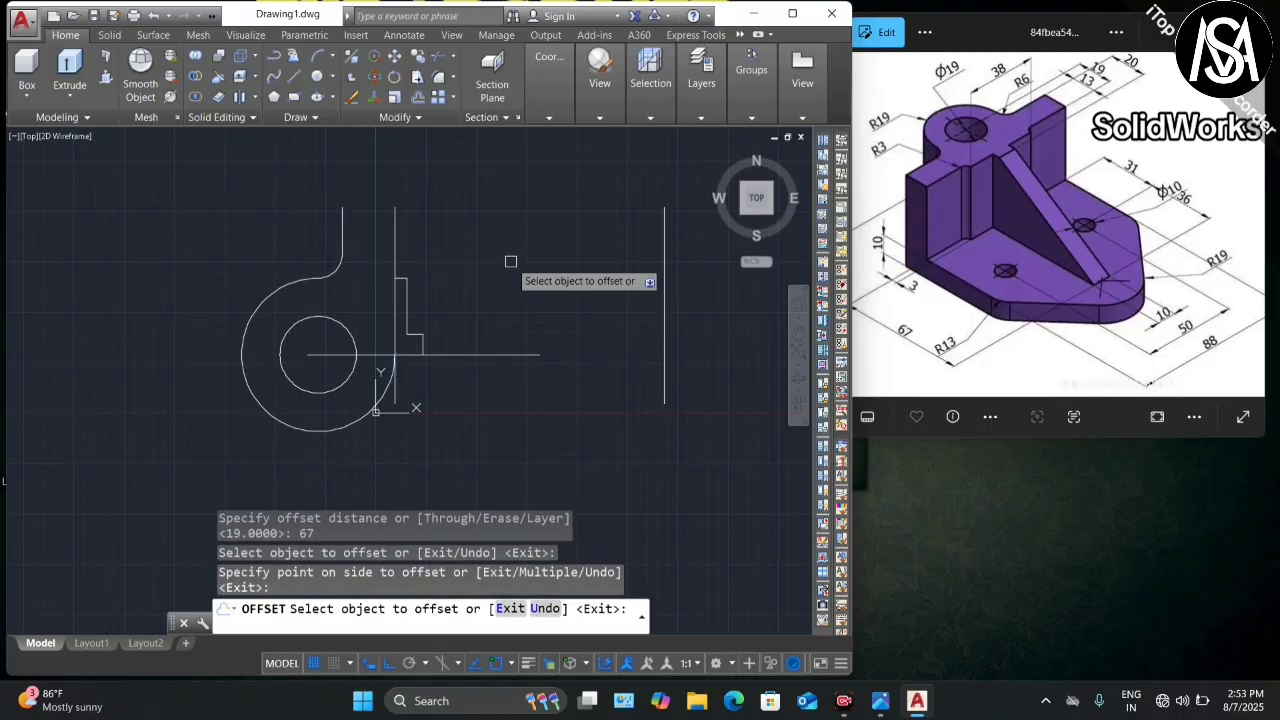
scroll(530, 275, "down", 3)
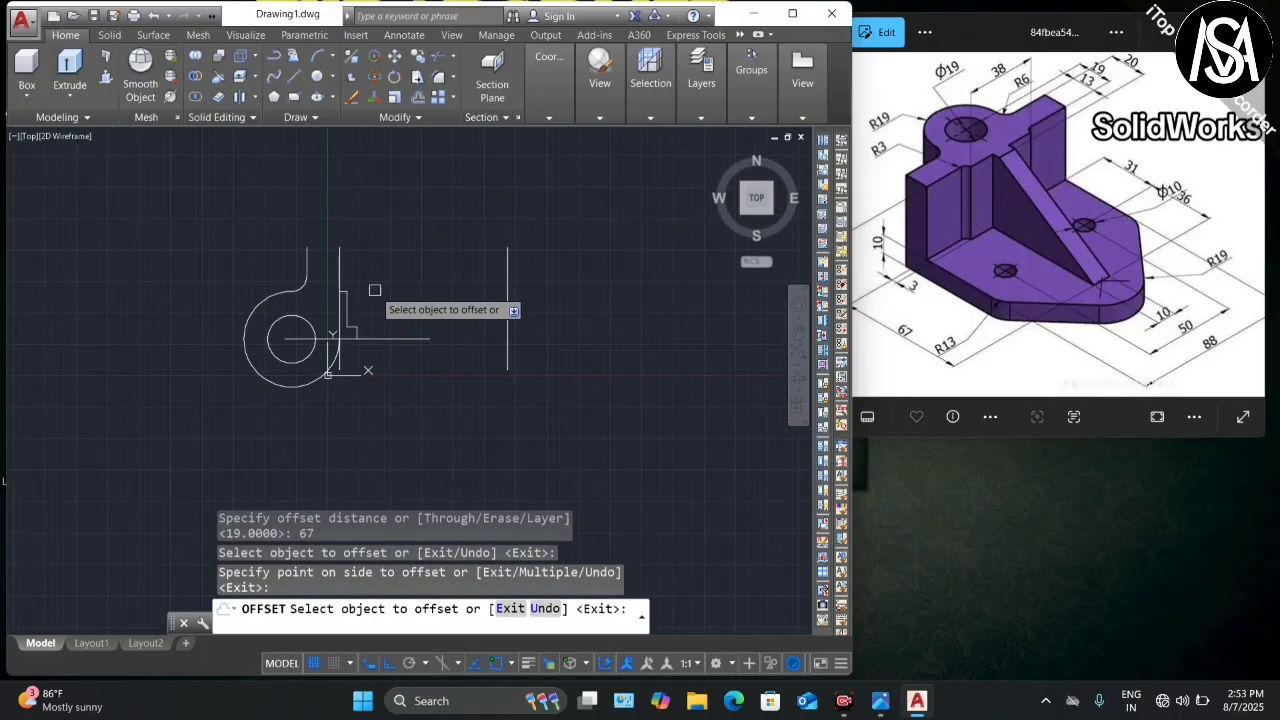
scroll(375, 290, "up", 2)
key("Escape")
key("Escape")
Step: Stretch the horizontal centre line past the new vertical line
left_click(425, 373)
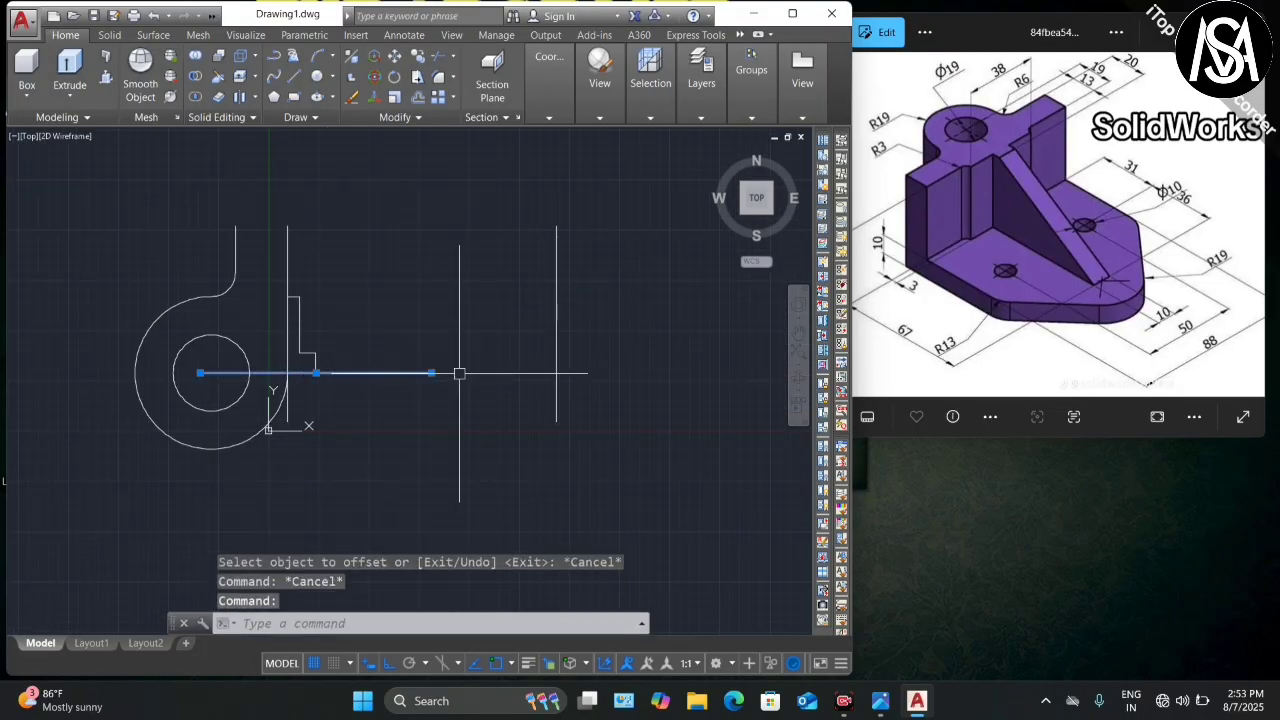
left_click(431, 373)
left_click(690, 373)
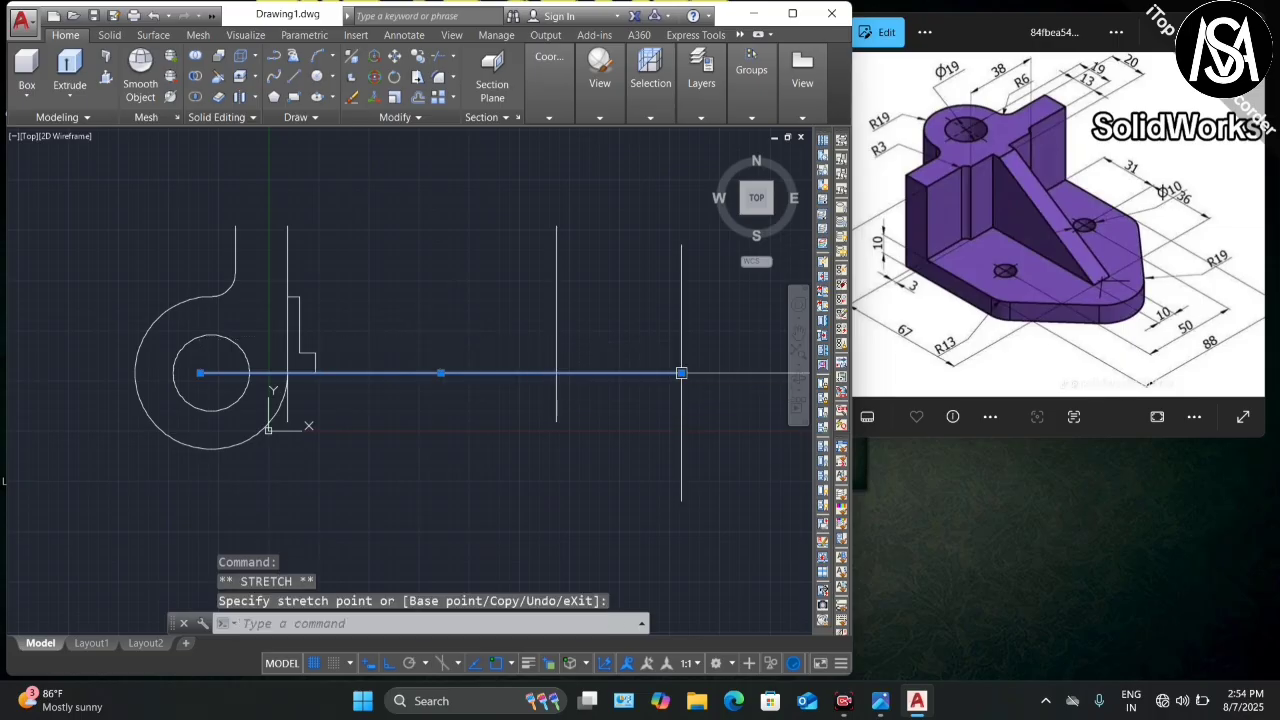
key("Escape")
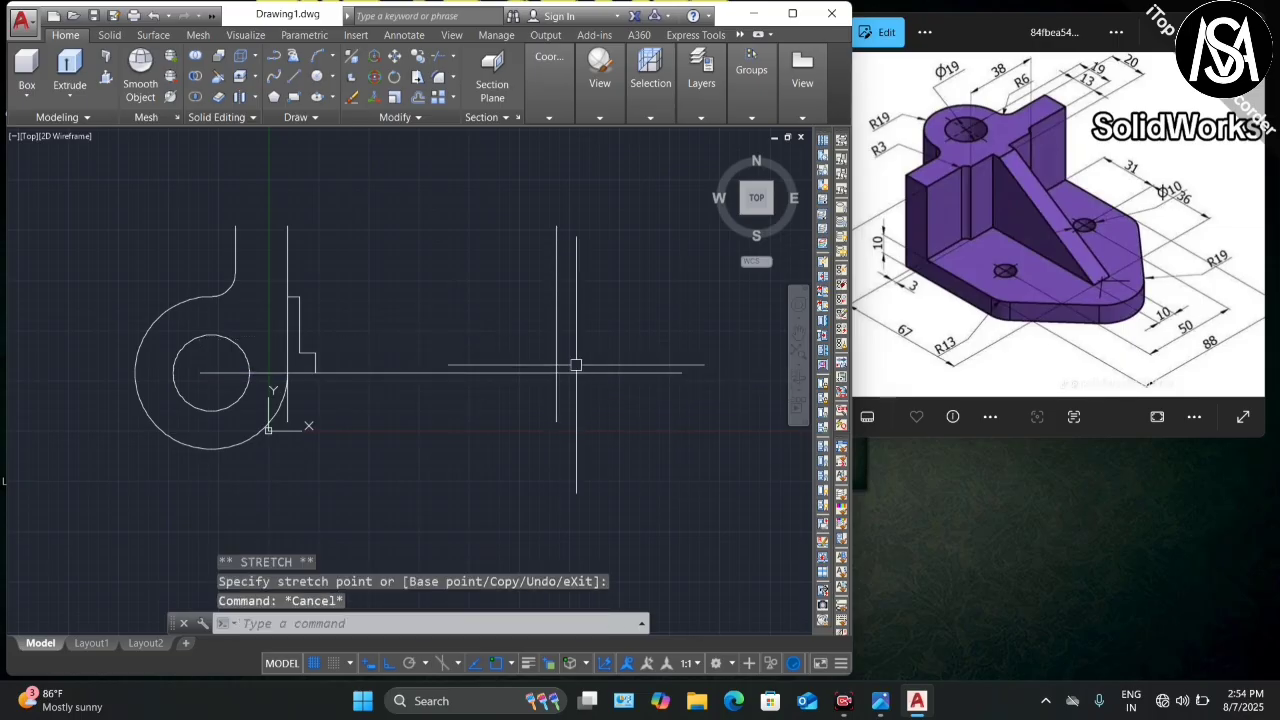
Step: Draw a 5-unit polyline segment rising from the baseline intersection
type("l")
key("Return")
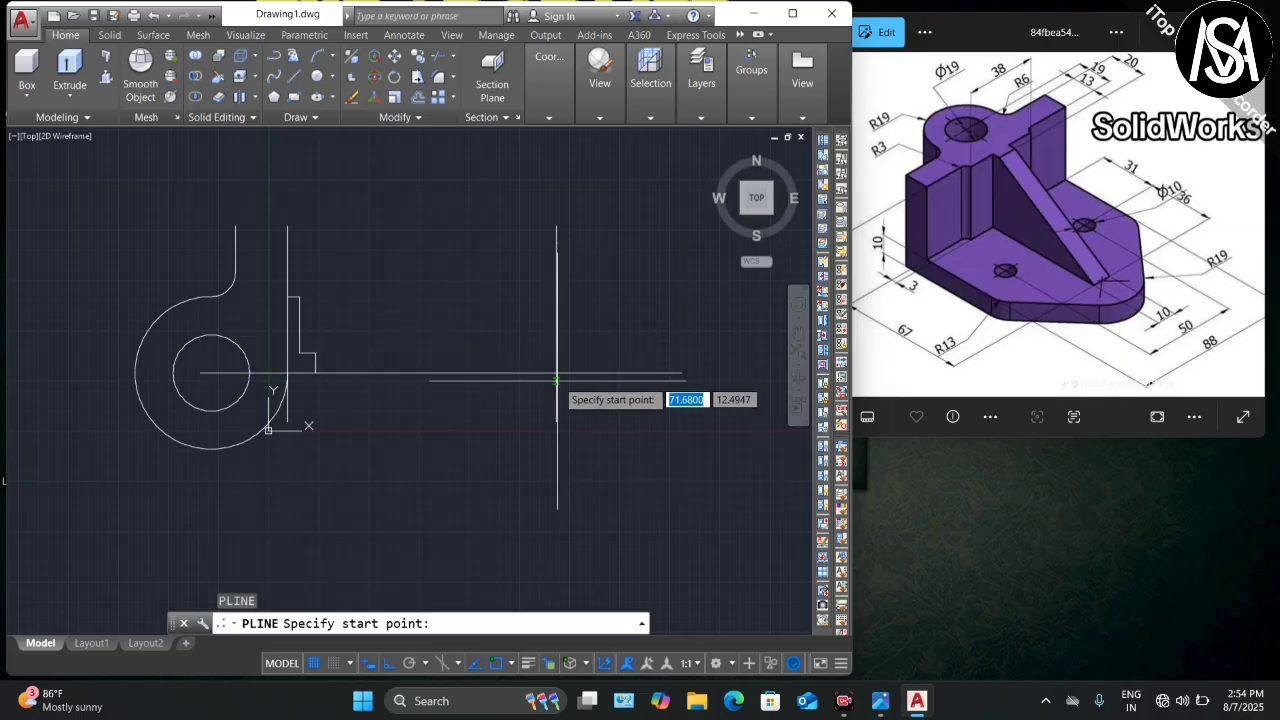
left_click(556, 373)
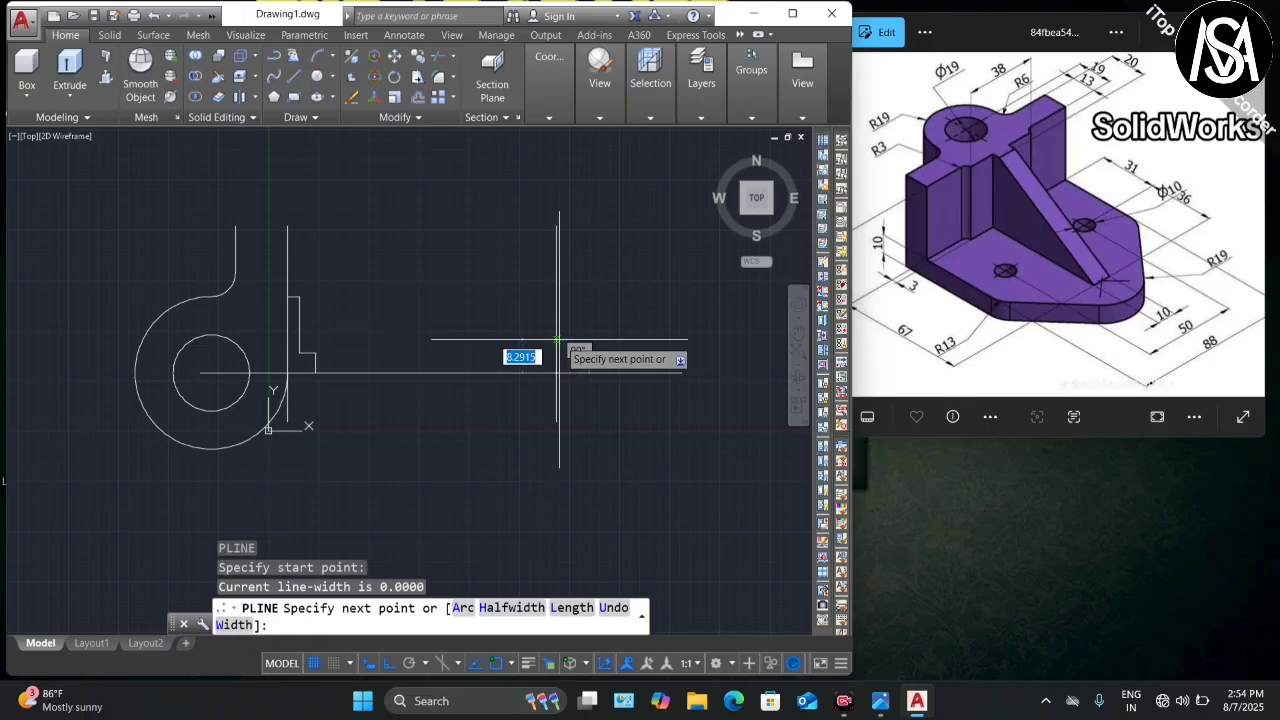
type("5")
key("Return")
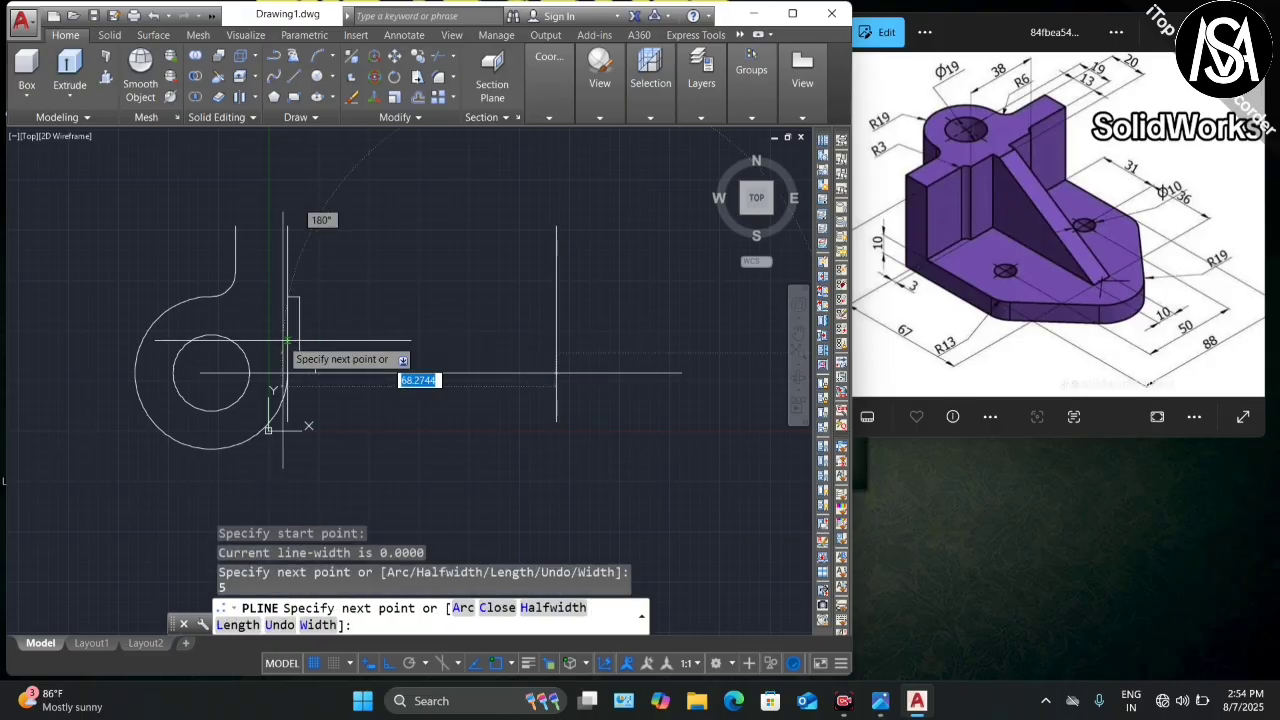
left_click(556, 353)
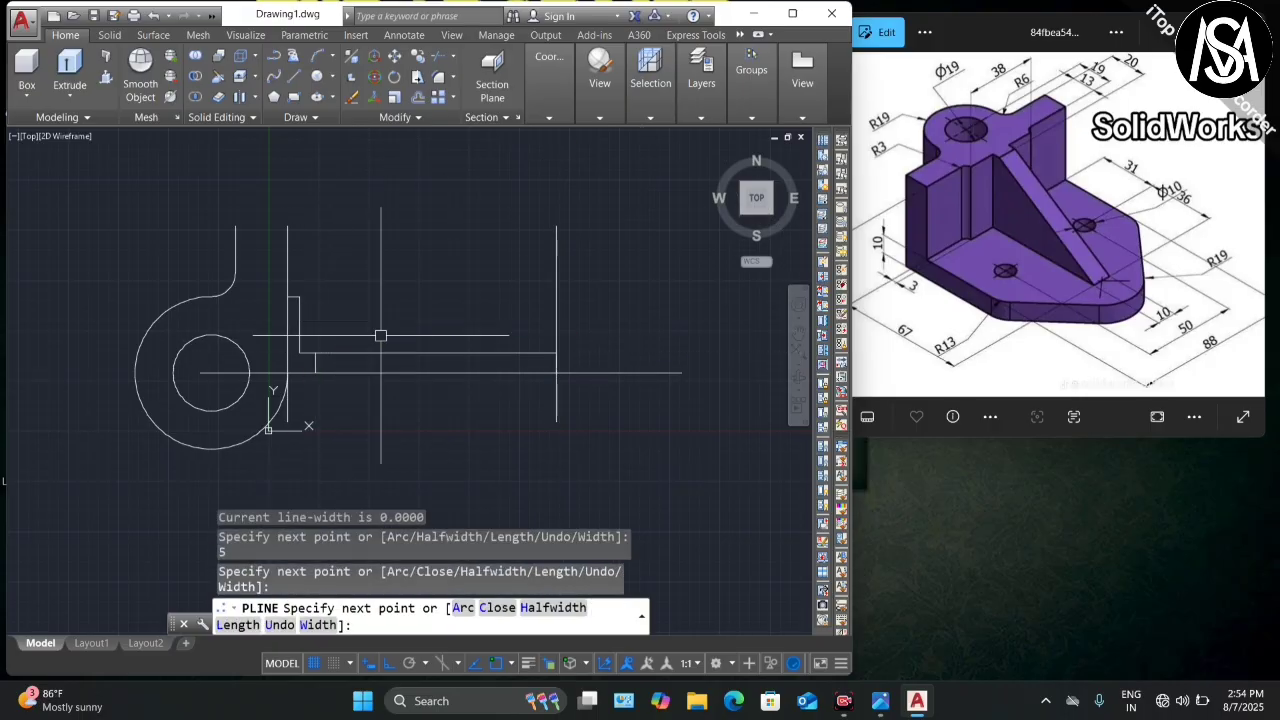
key("Escape")
Step: Erase the unwanted right vertical line
left_click(556, 285)
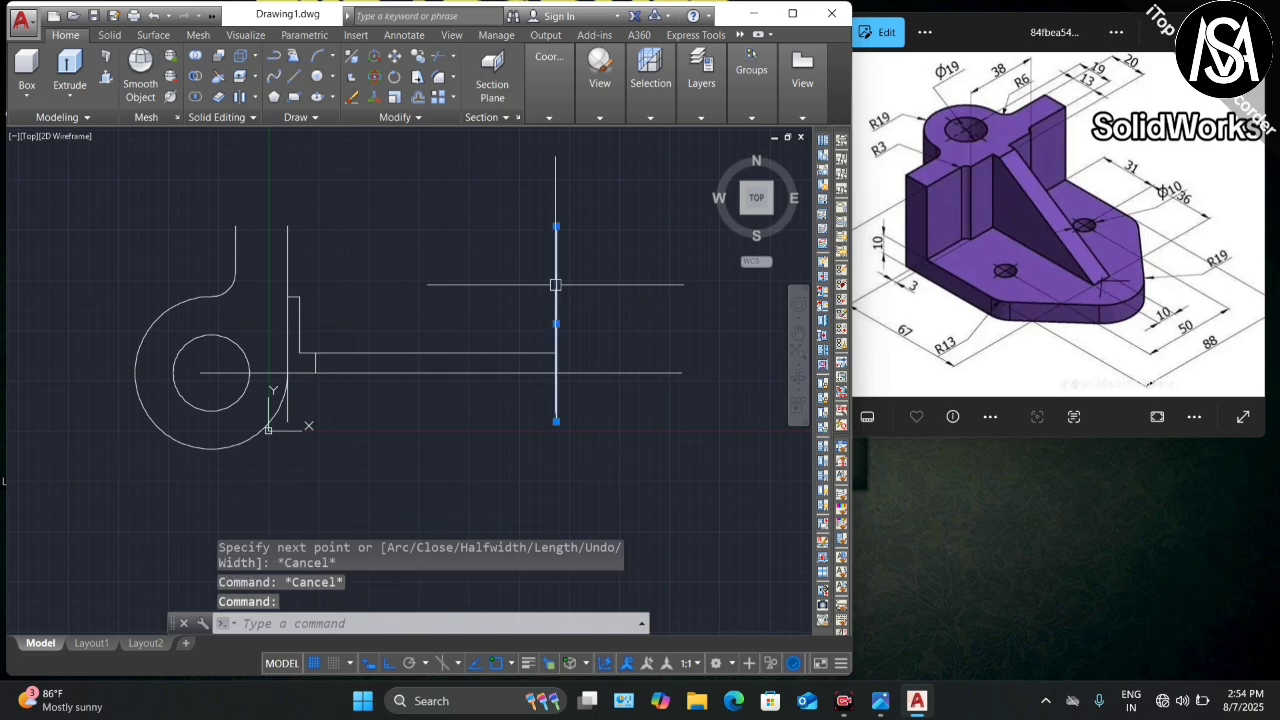
key("Delete")
scroll(530, 330, "down", 2)
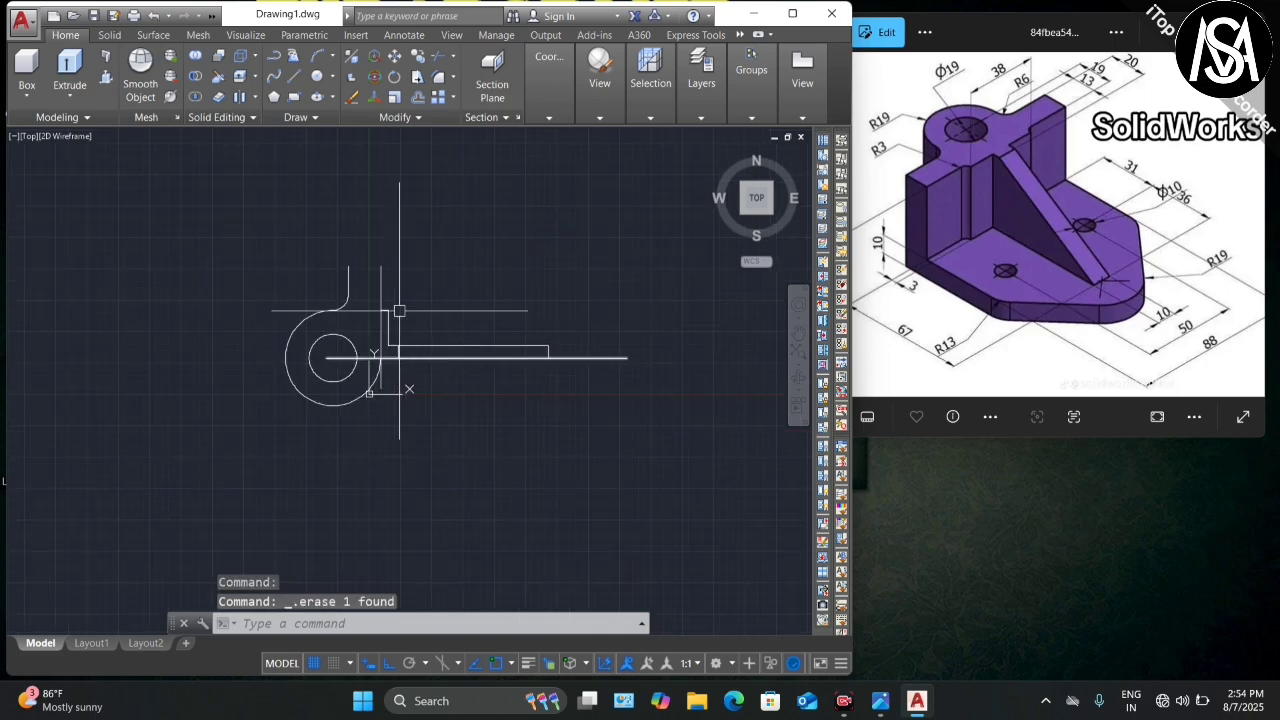
scroll(390, 392, "up", 3)
scroll(390, 392, "down", 3)
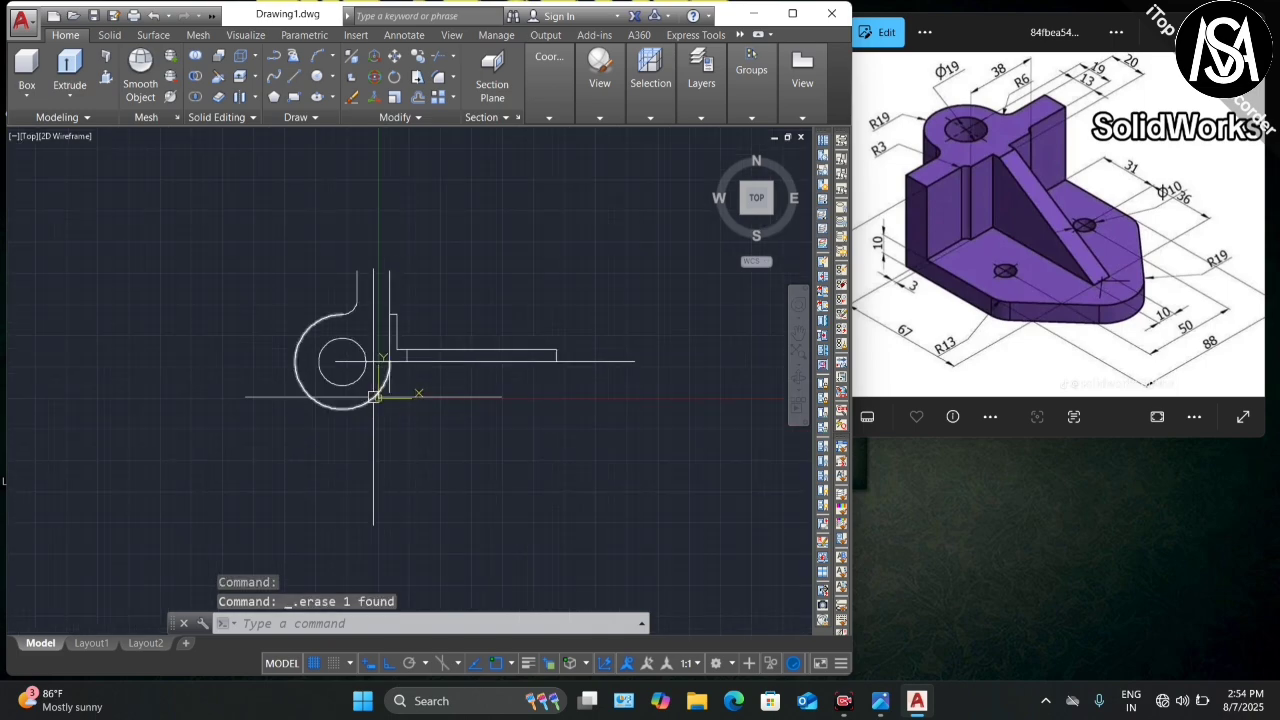
scroll(383, 398, "up", 2)
Step: Move the UCS origin to the far left of the drawing area, clear of the sketch
left_click(382, 400)
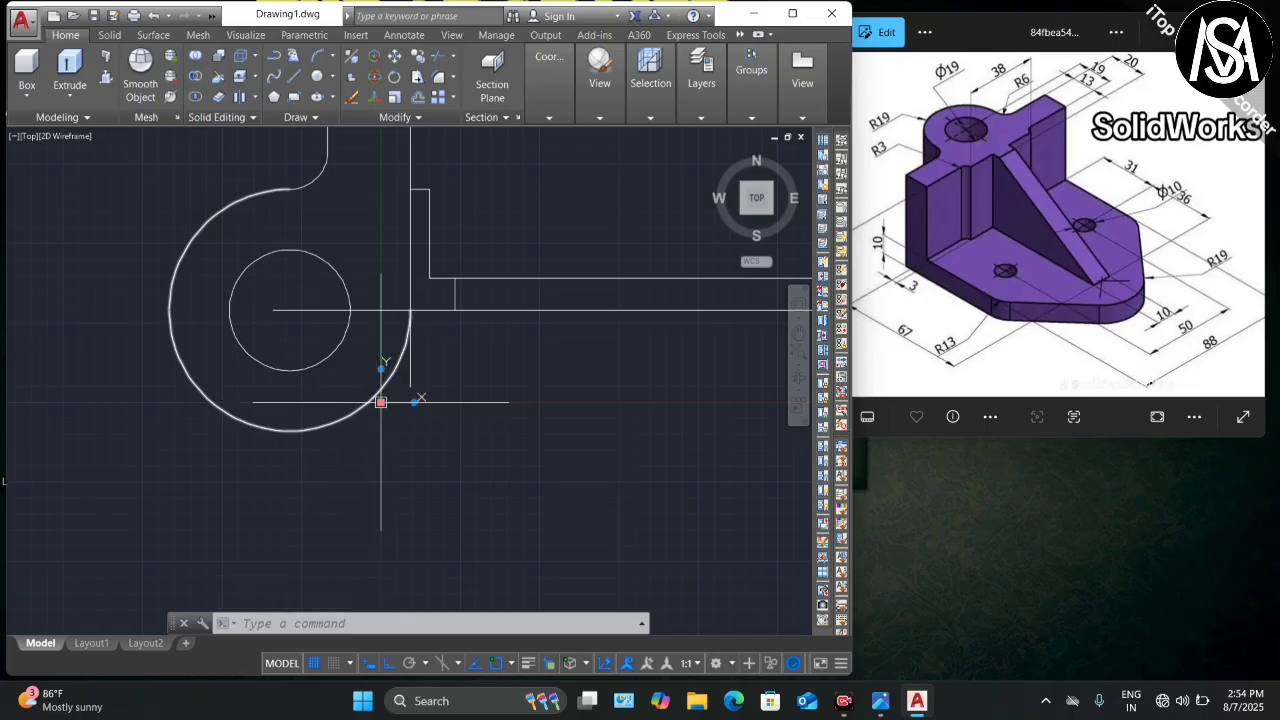
left_click(381, 401)
left_click(14, 399)
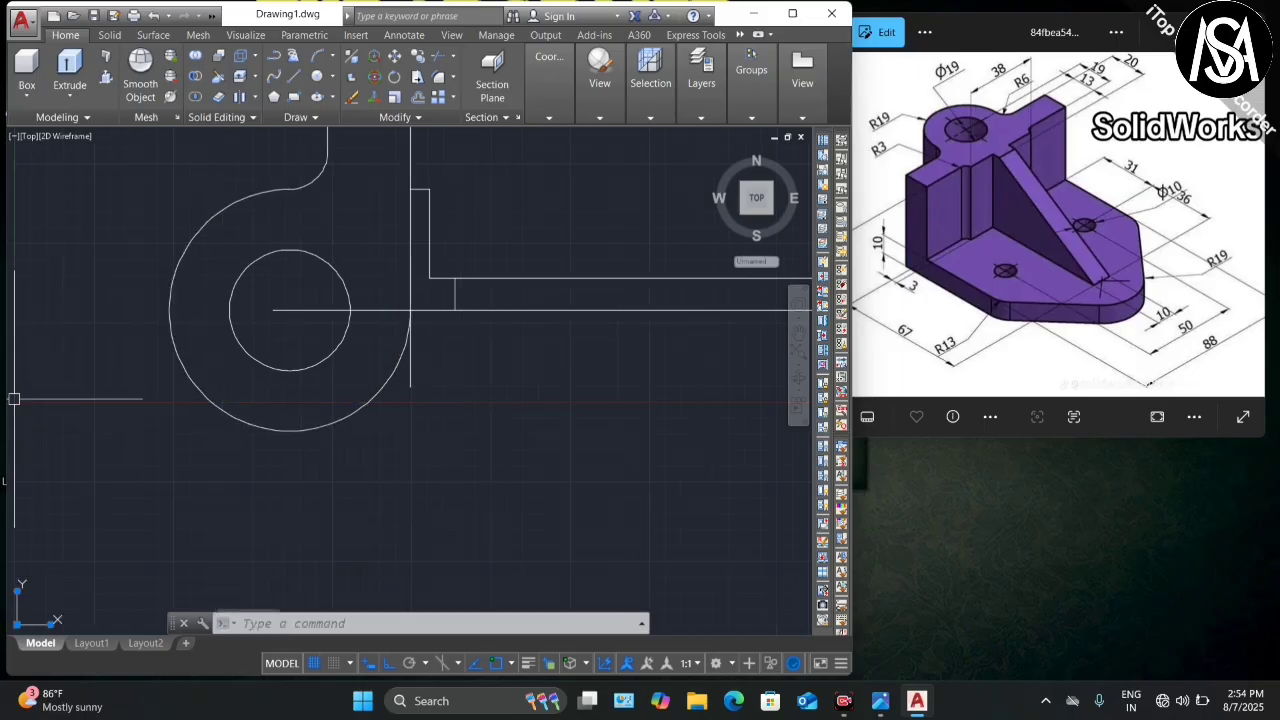
scroll(220, 395, "down", 4)
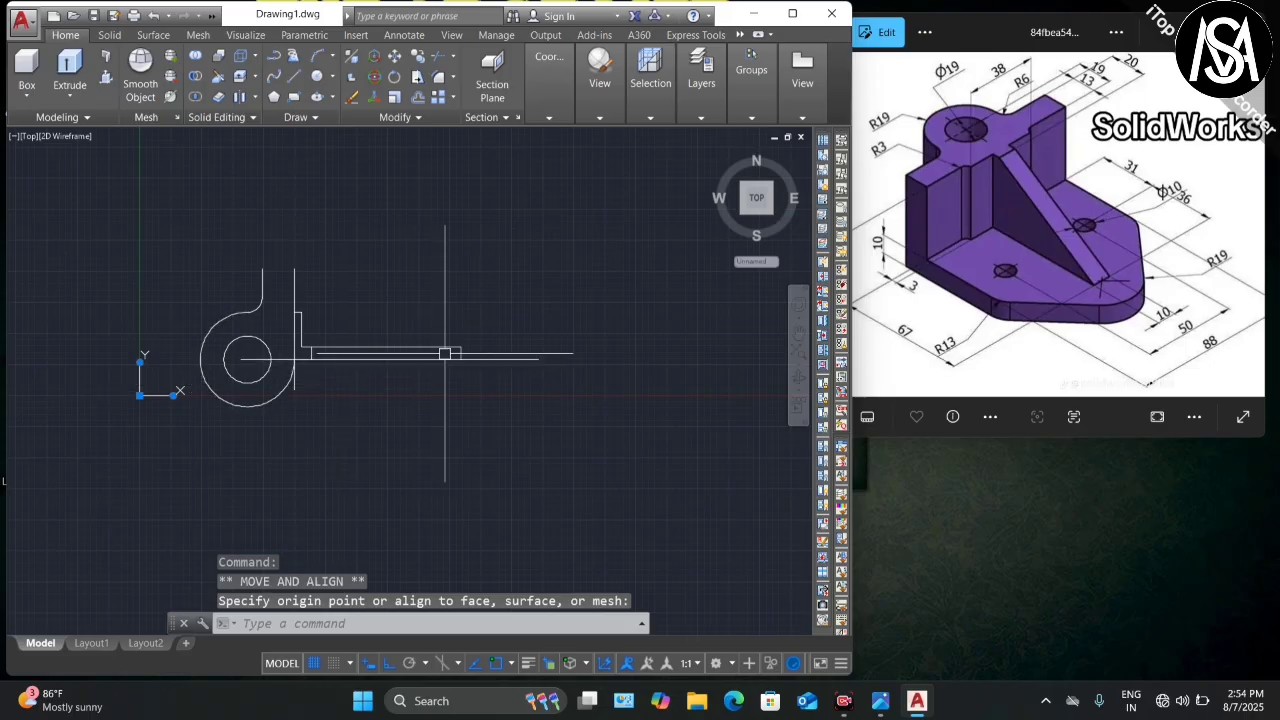
scroll(460, 355, "up", 2)
scroll(1125, 277, "down", 1)
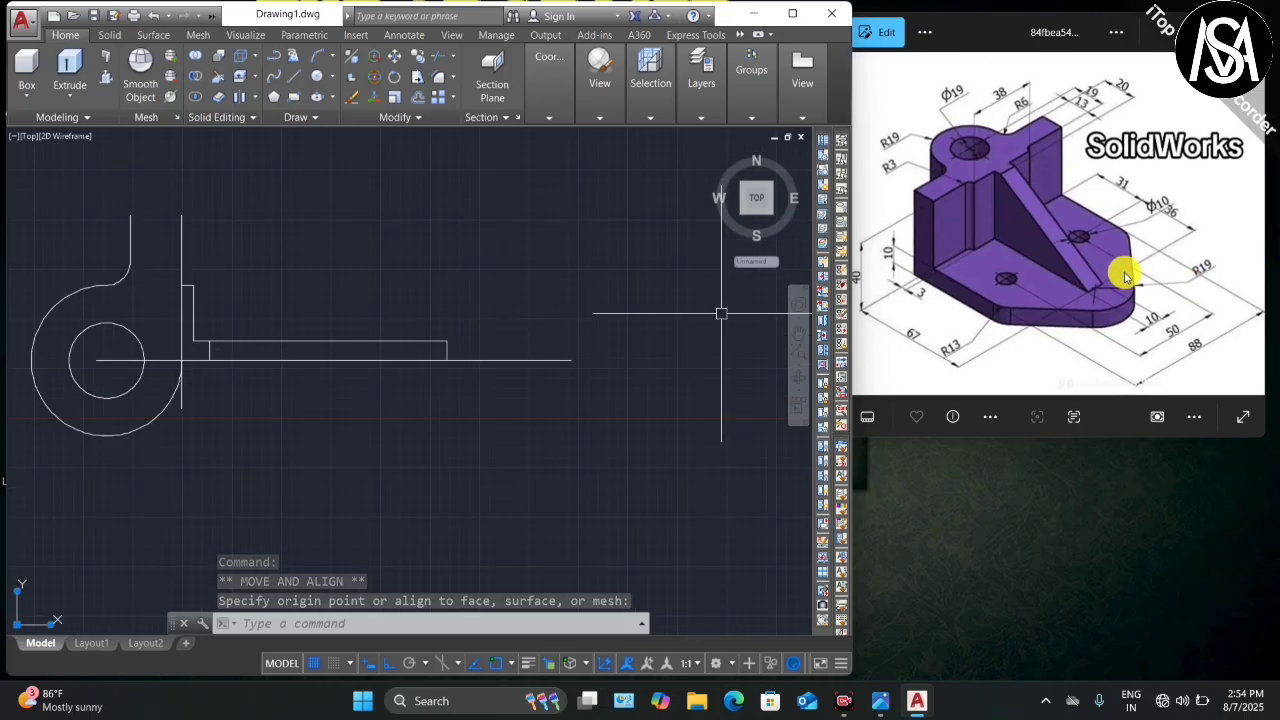
scroll(1125, 277, "up", 2)
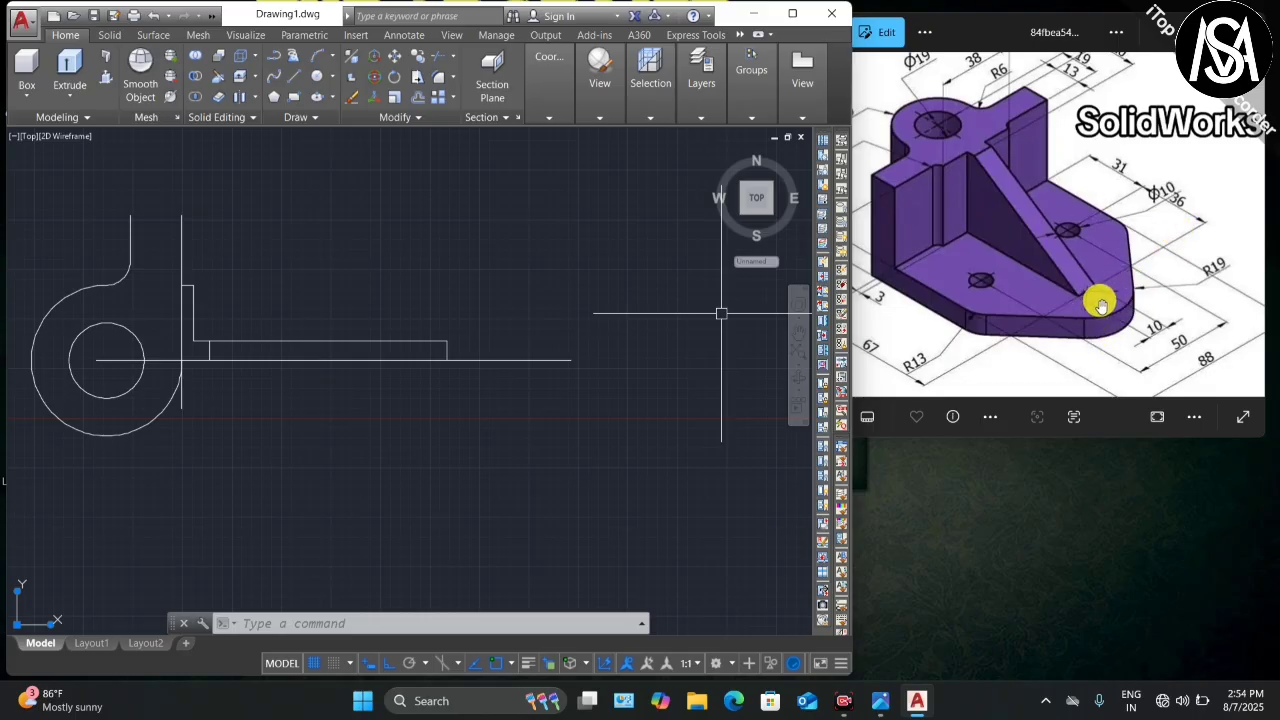
scroll(1092, 285, "up", 2)
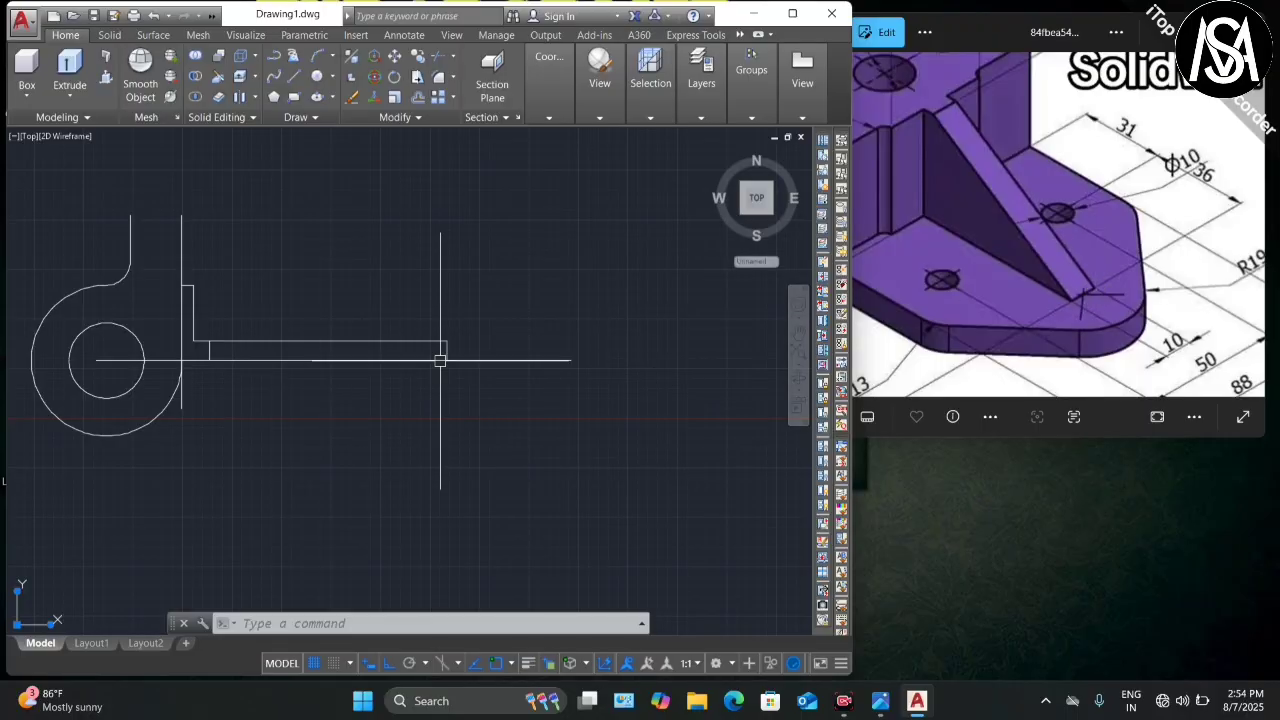
scroll(485, 380, "up", 5)
scroll(470, 395, "down", 5)
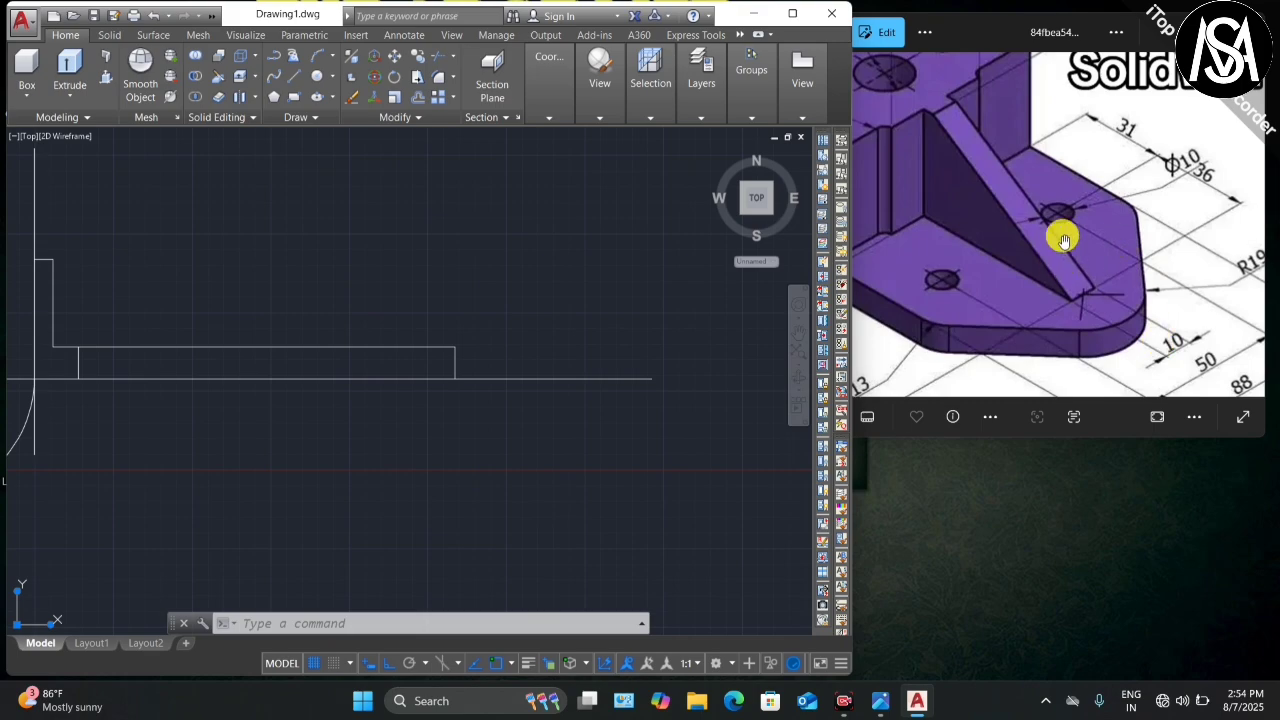
scroll(1095, 250, "down", 2)
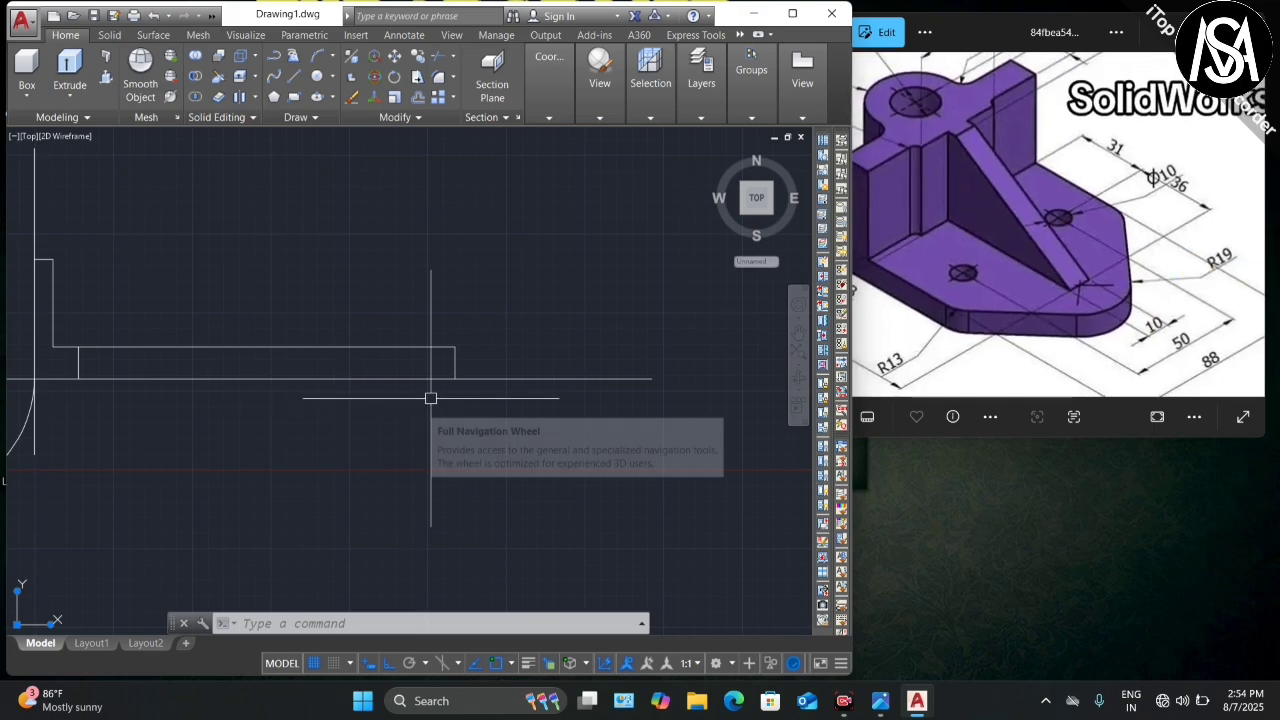
Step: Draw a radius-19 circle centred on the horizontal line's right endpoint
key("Return")
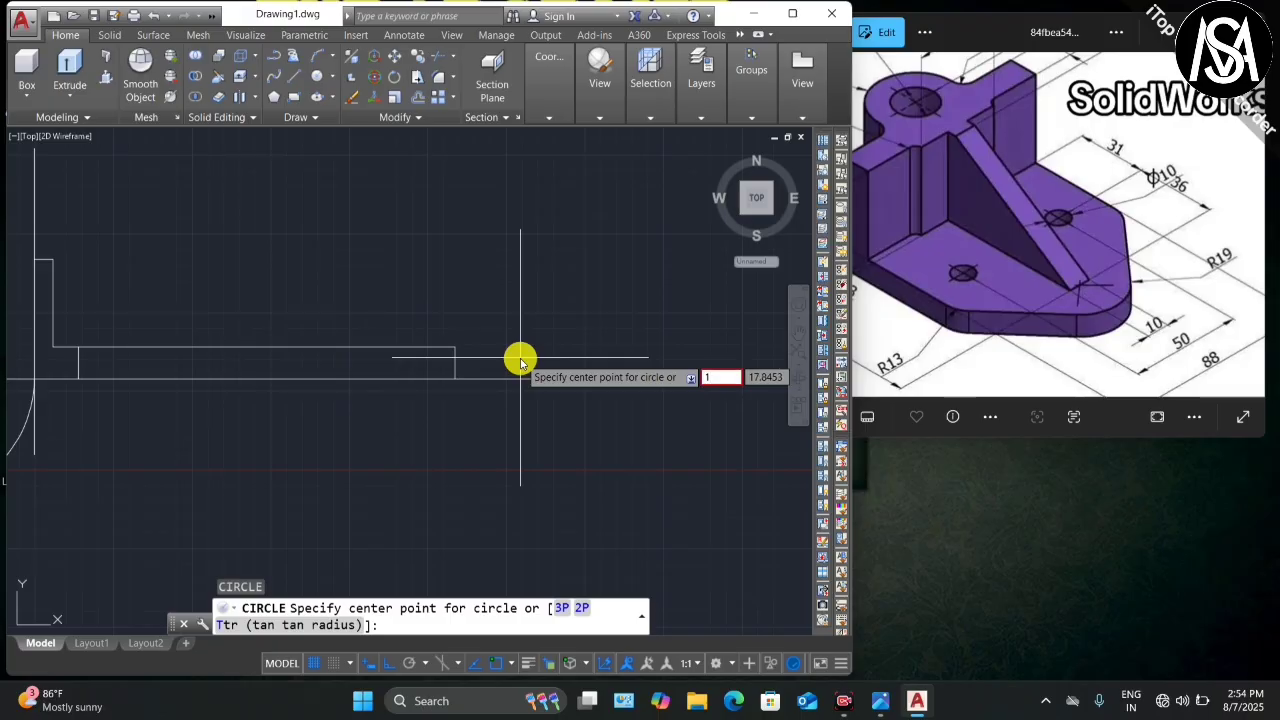
type("19")
key("Return")
key("Escape")
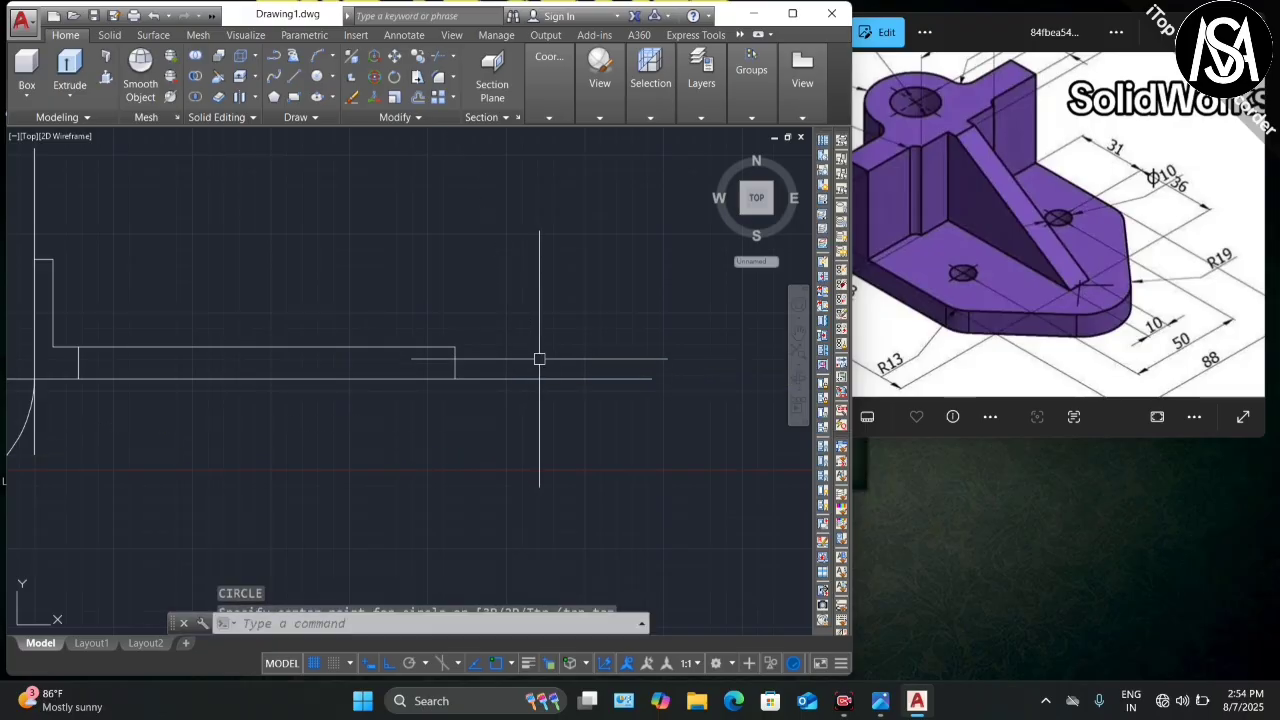
key("Escape")
key("Escape")
key("Return")
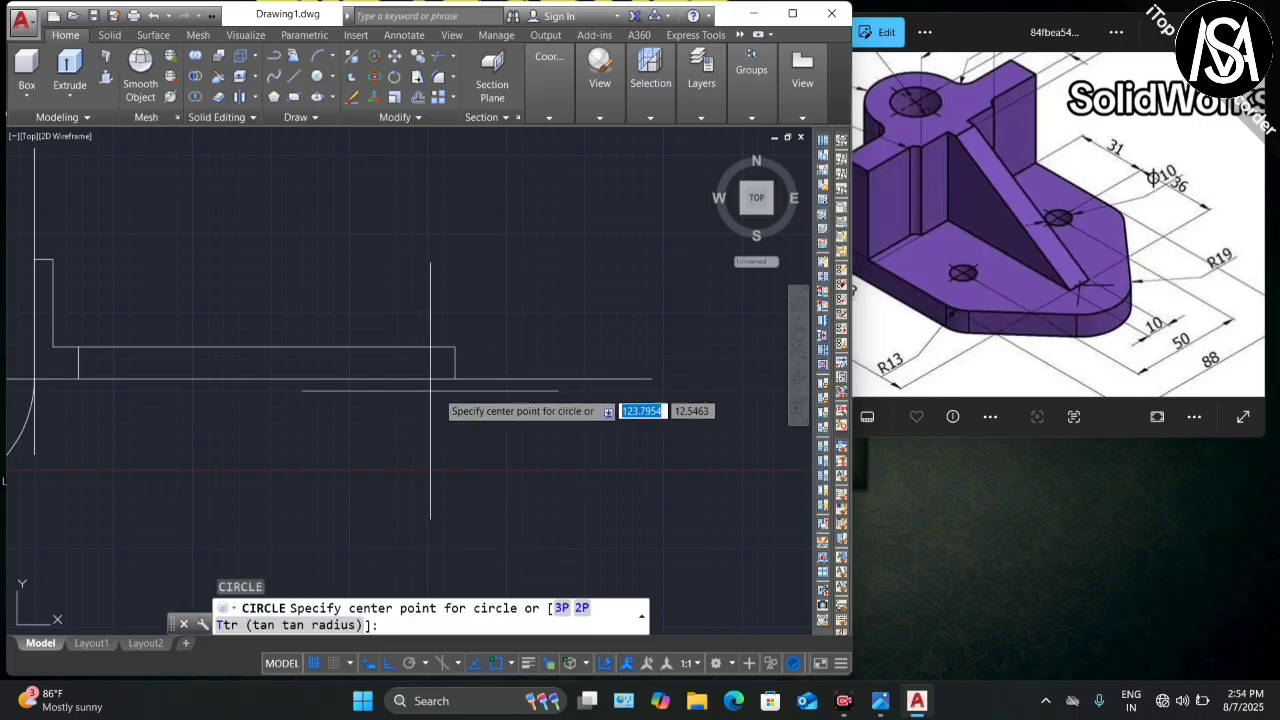
left_click(455, 378)
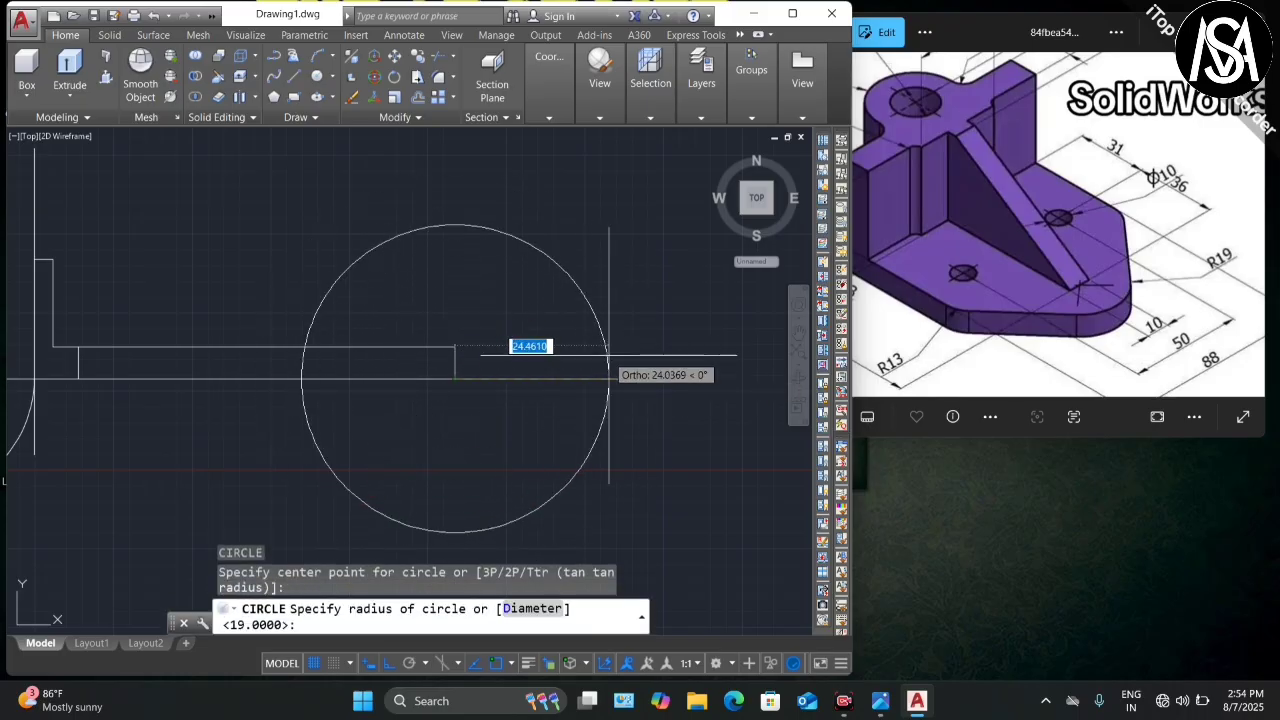
type("19")
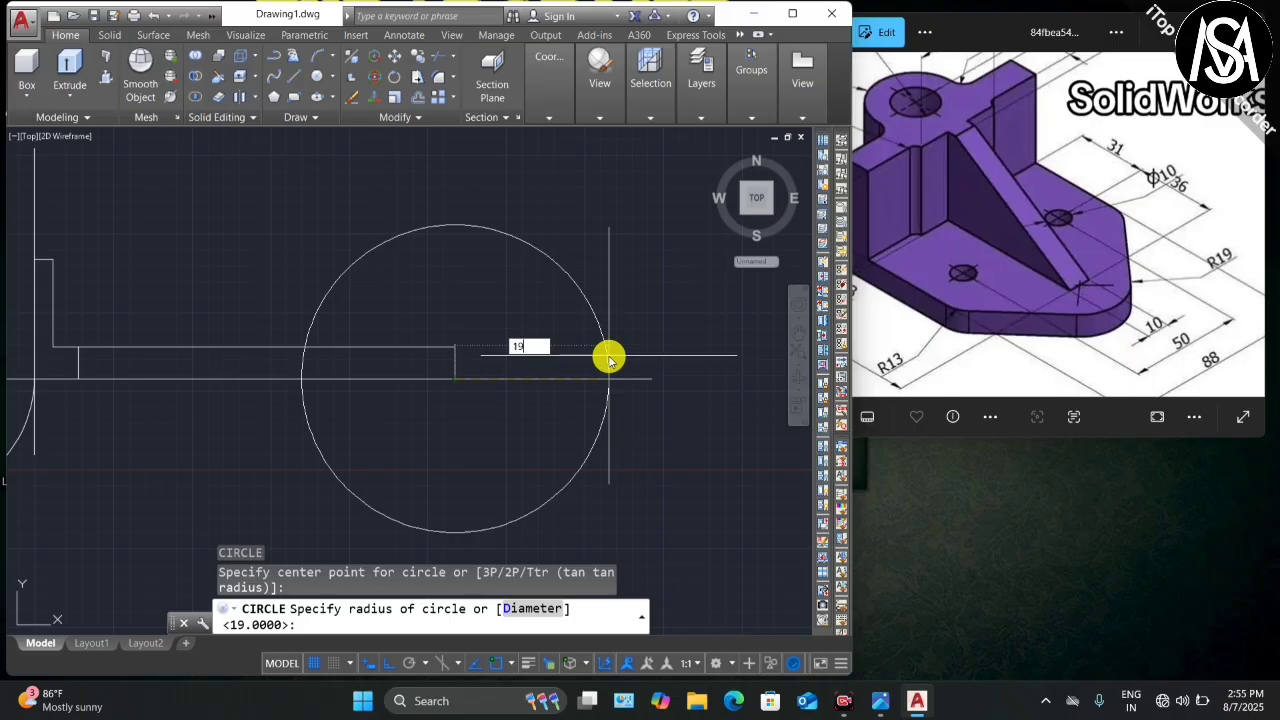
key("Return")
scroll(607, 360, "down", 4)
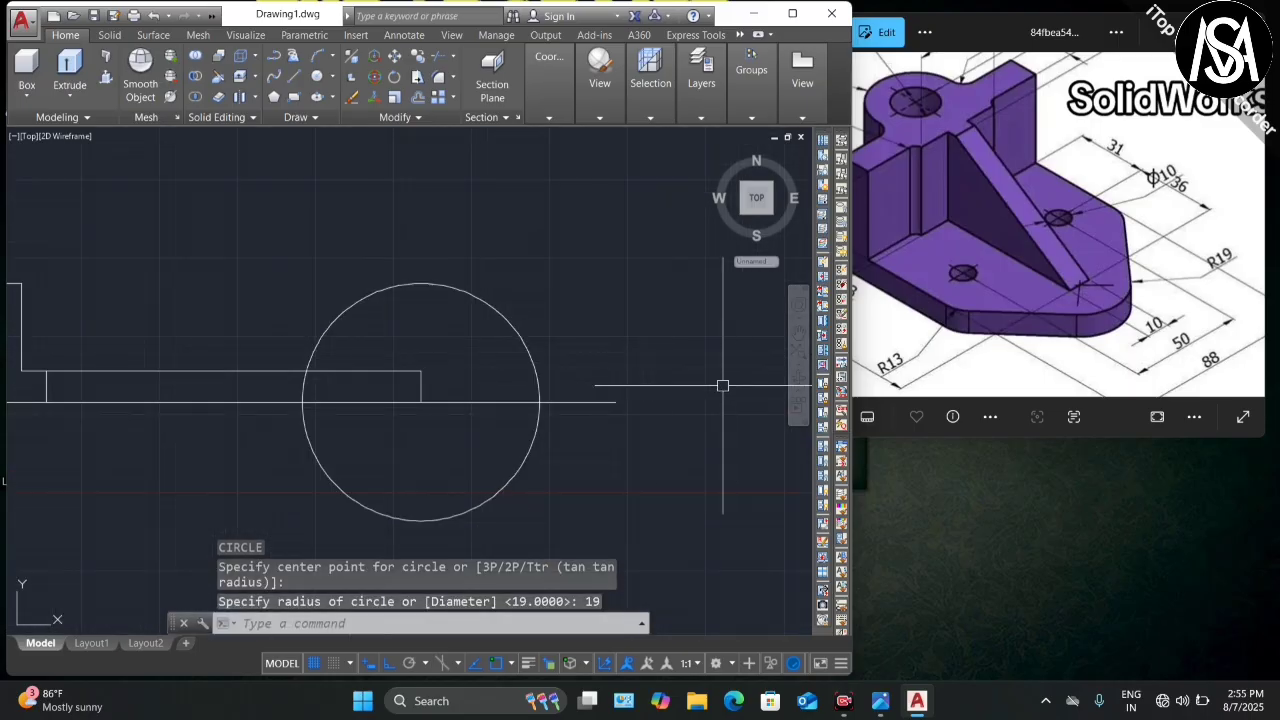
scroll(1120, 231, "down", 2)
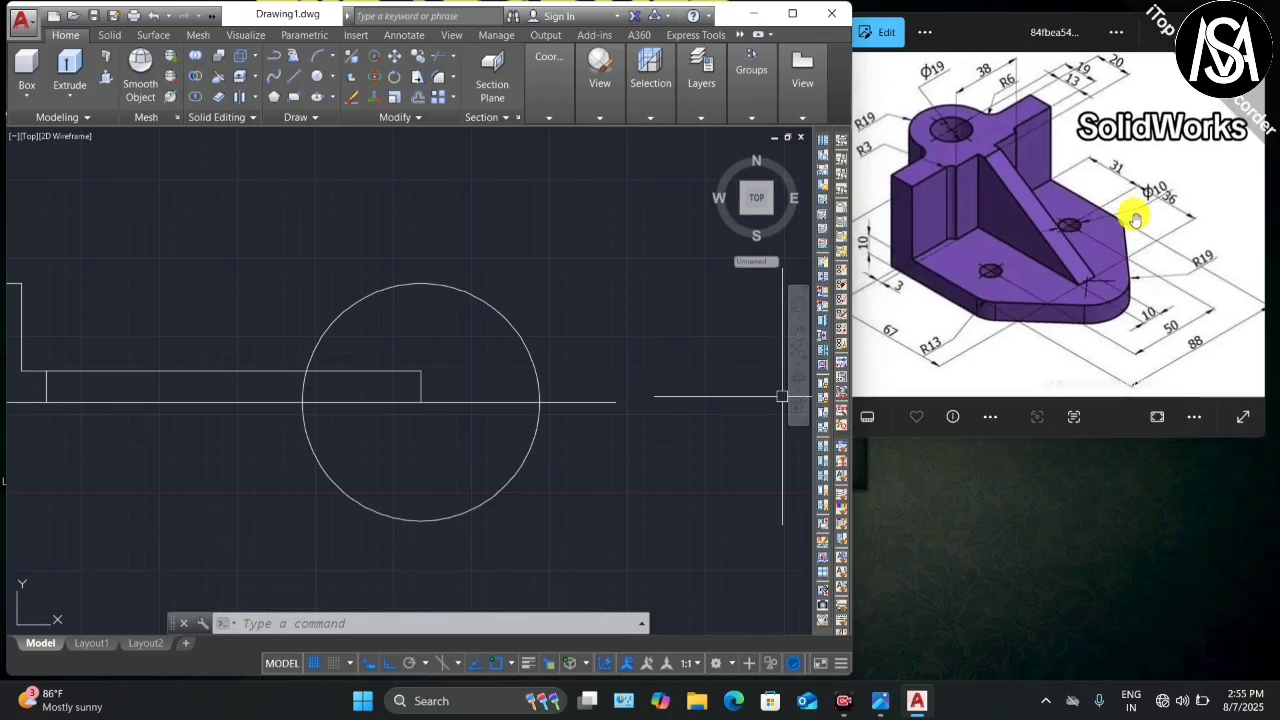
scroll(1096, 224, "down", 1)
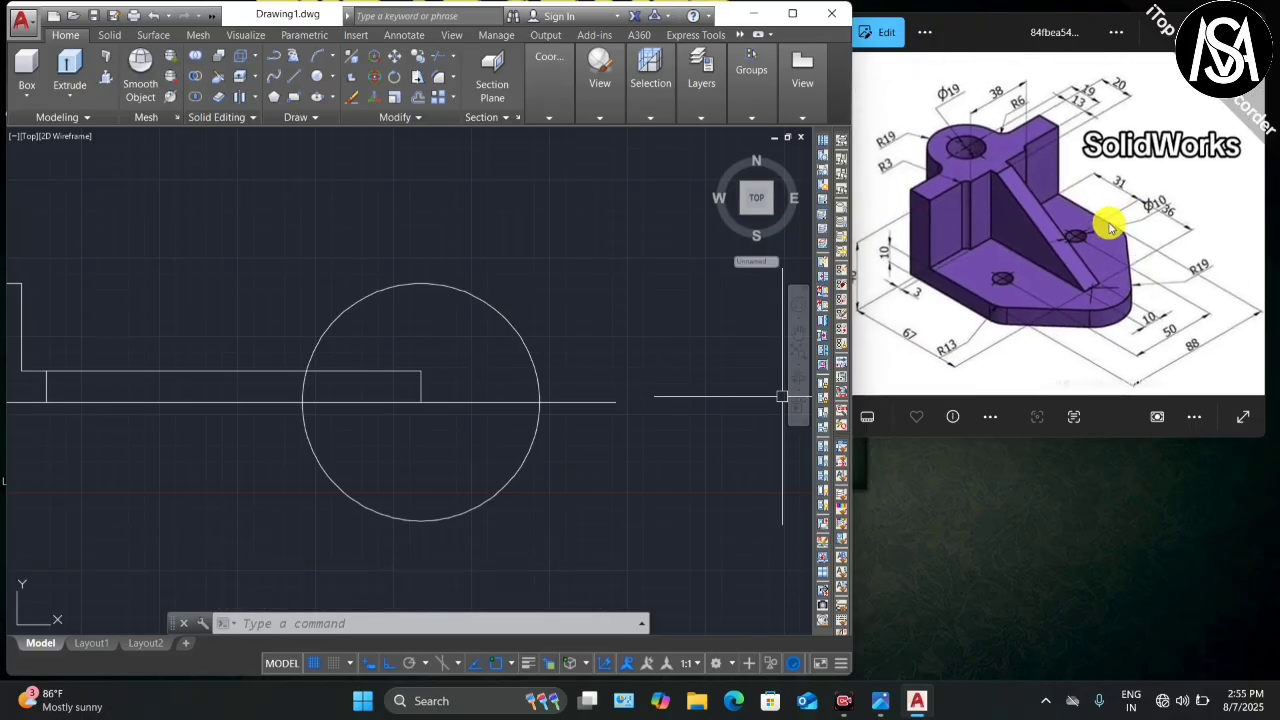
scroll(686, 320, "down", 2)
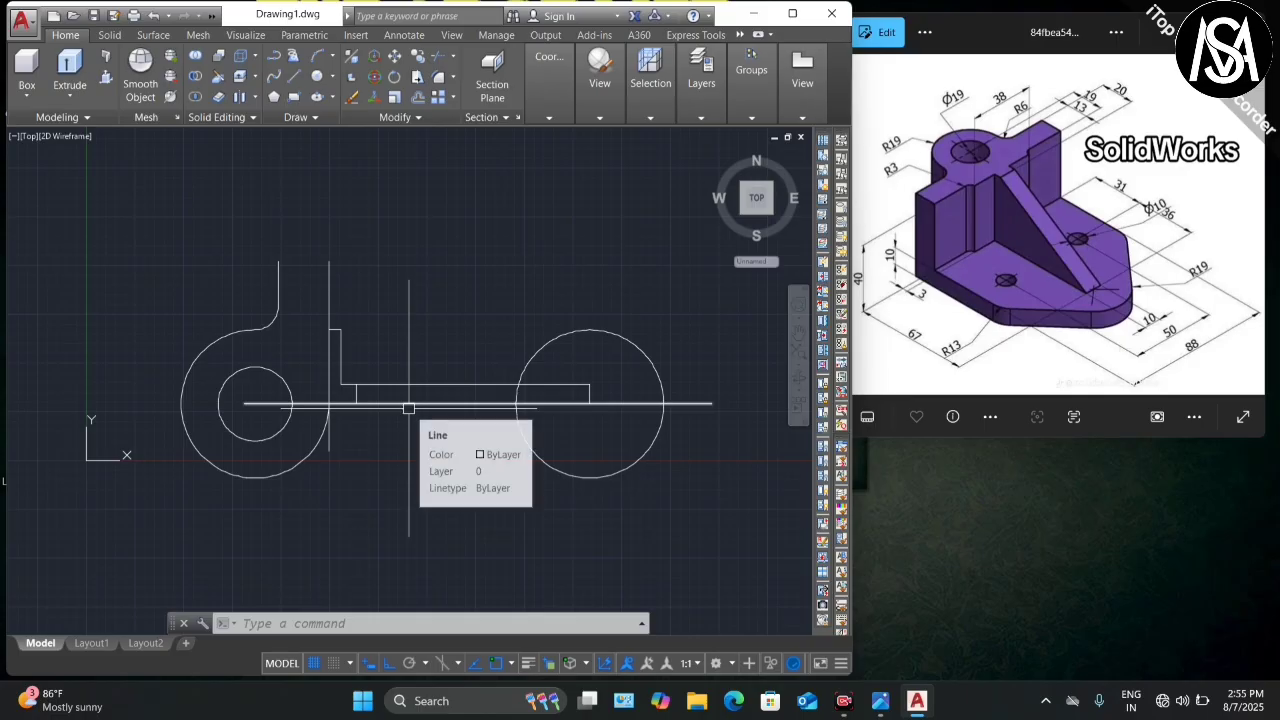
Step: Offset the horizontal line 44 units upward
type("o")
key("Return")
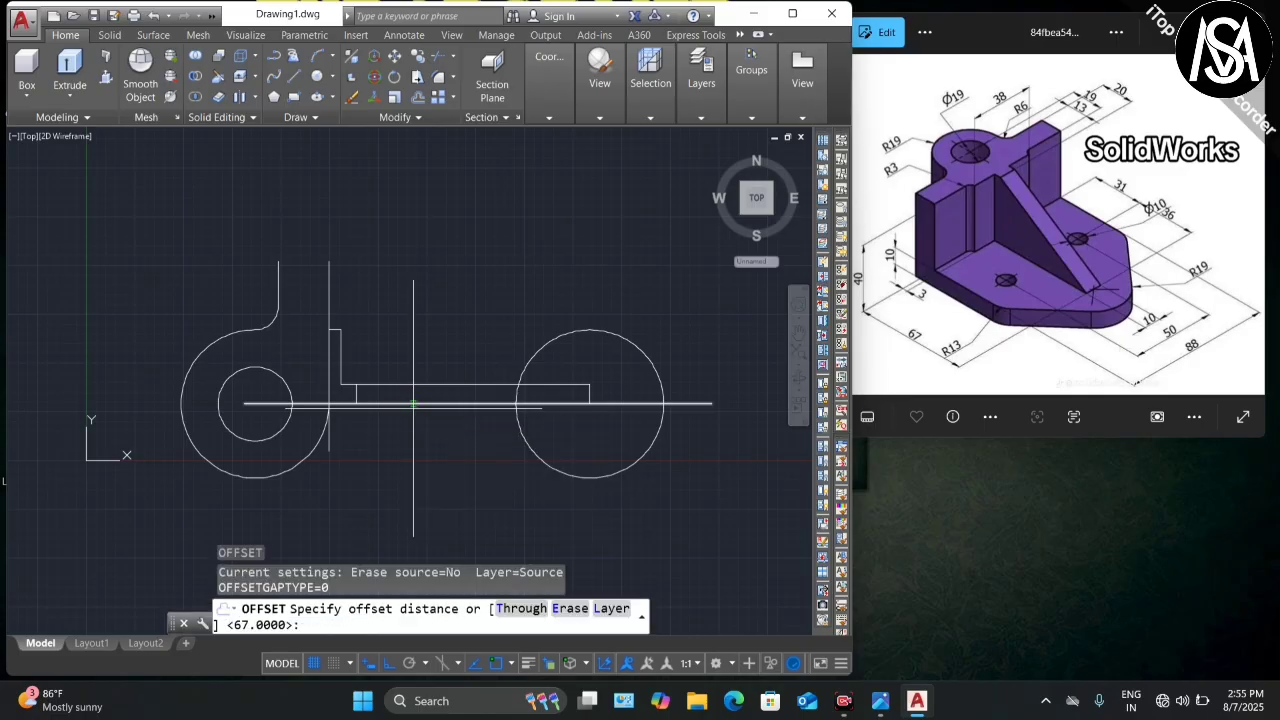
type("44")
key("Return")
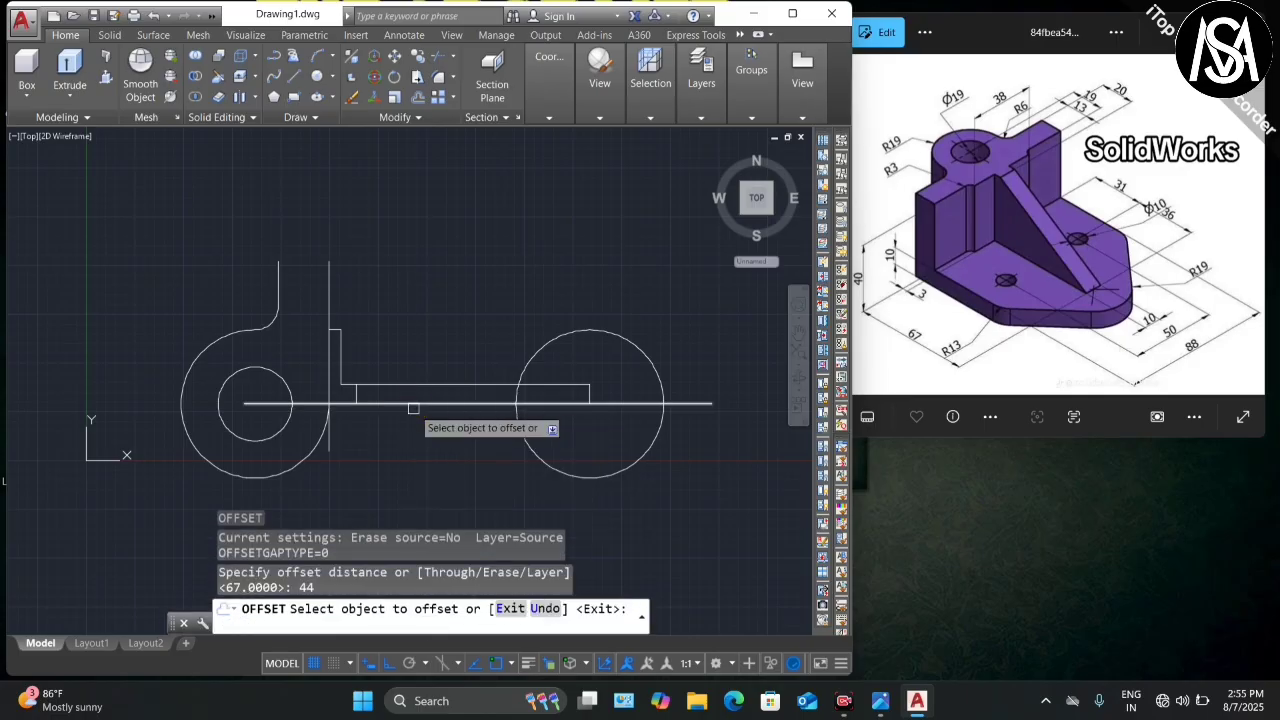
left_click(413, 405)
left_click(428, 210)
key("Escape")
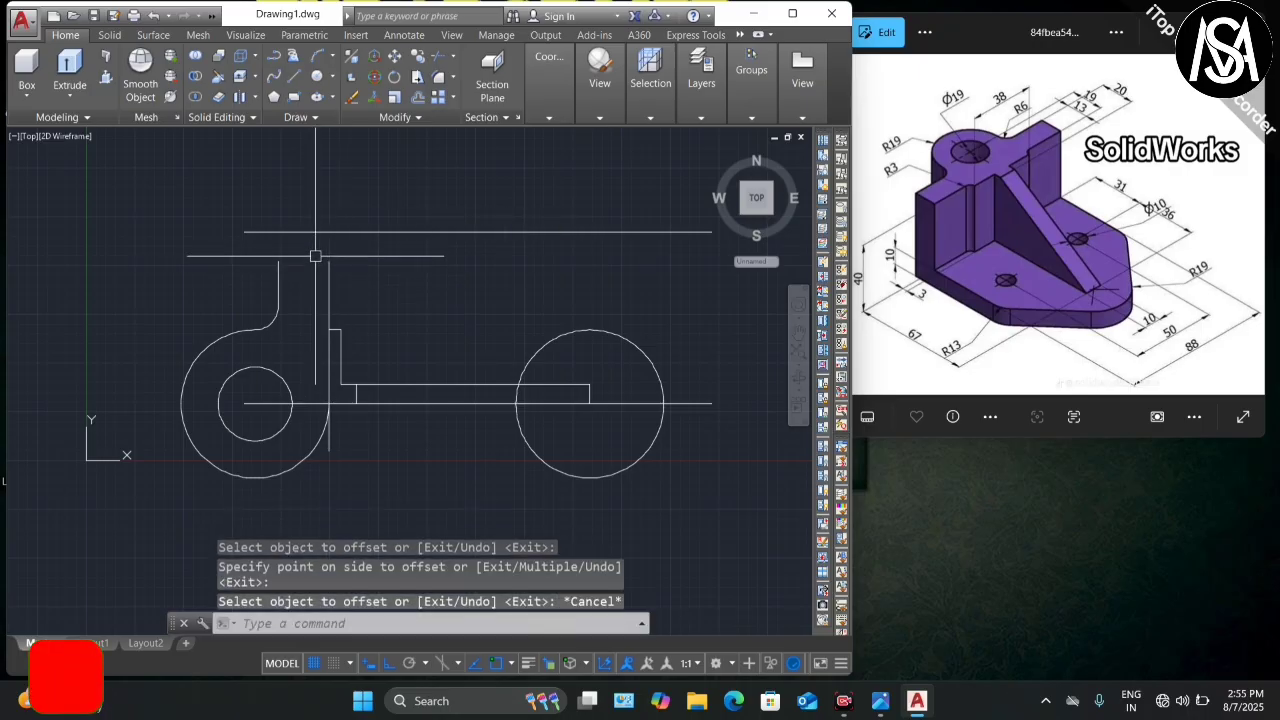
Step: Extend both vertical lines up to the new top line
type("ex")
key("Return")
key("Return")
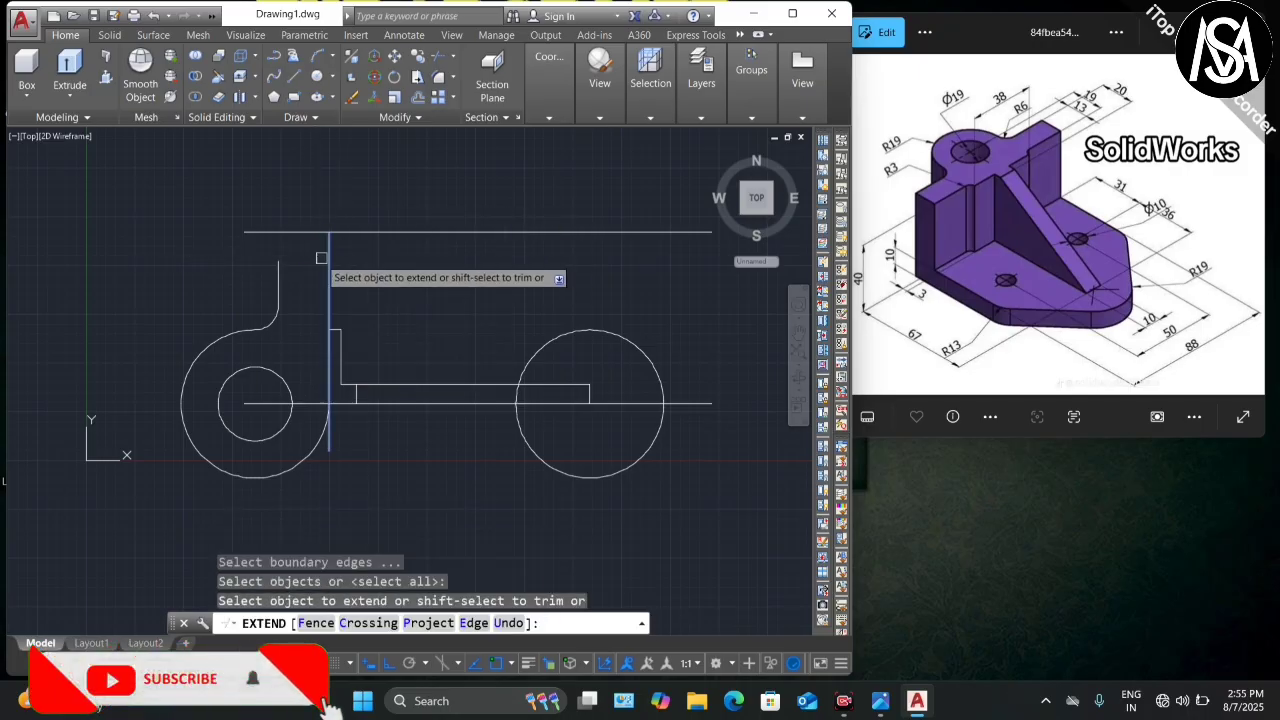
left_click(278, 276)
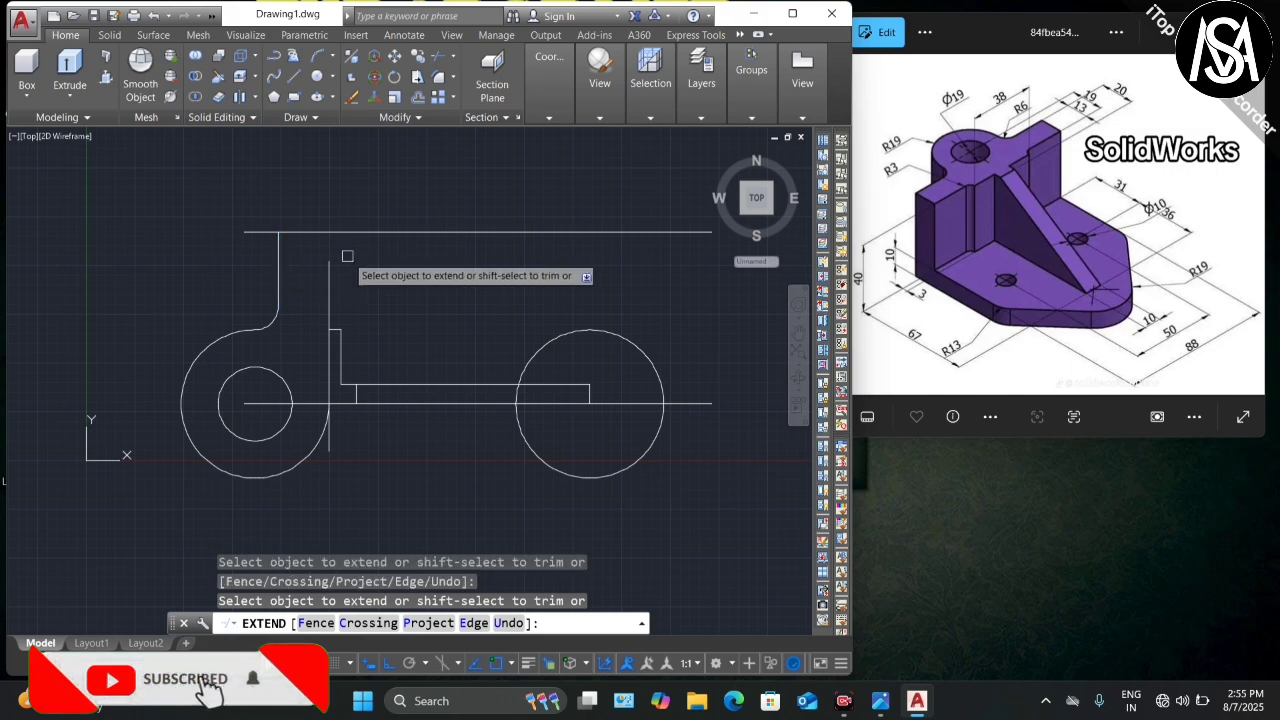
left_click(330, 267)
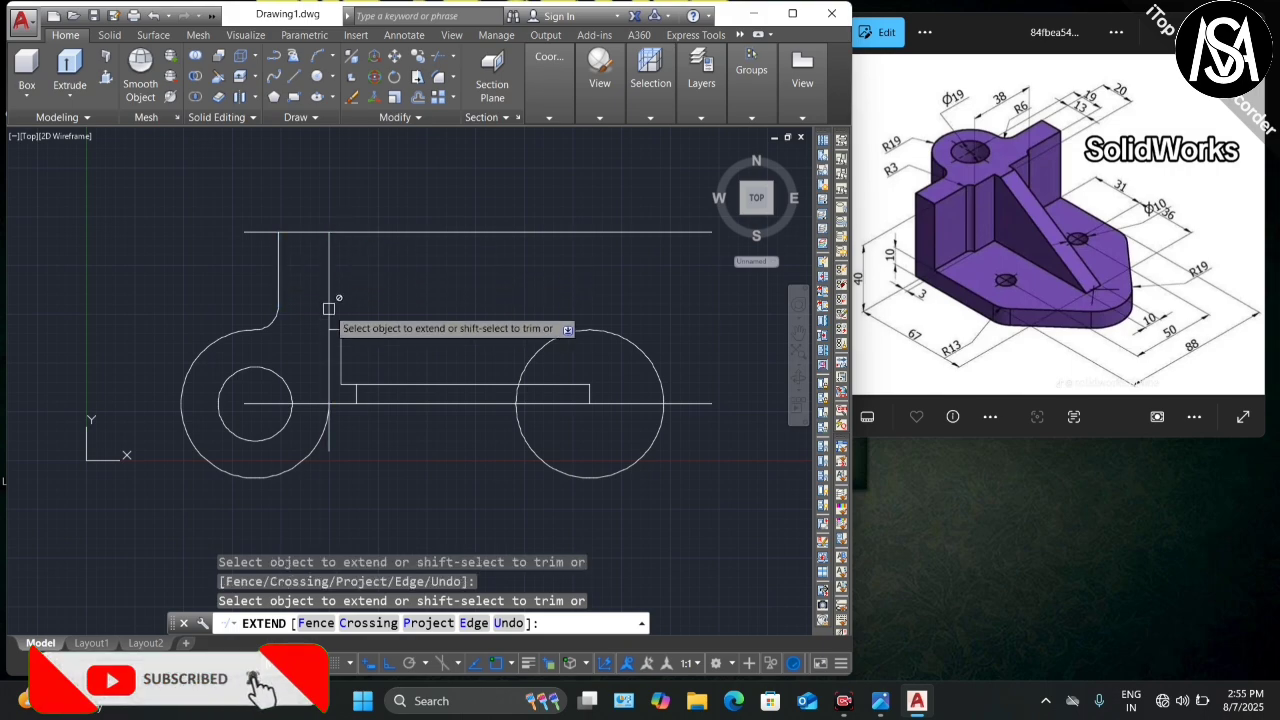
key("Escape")
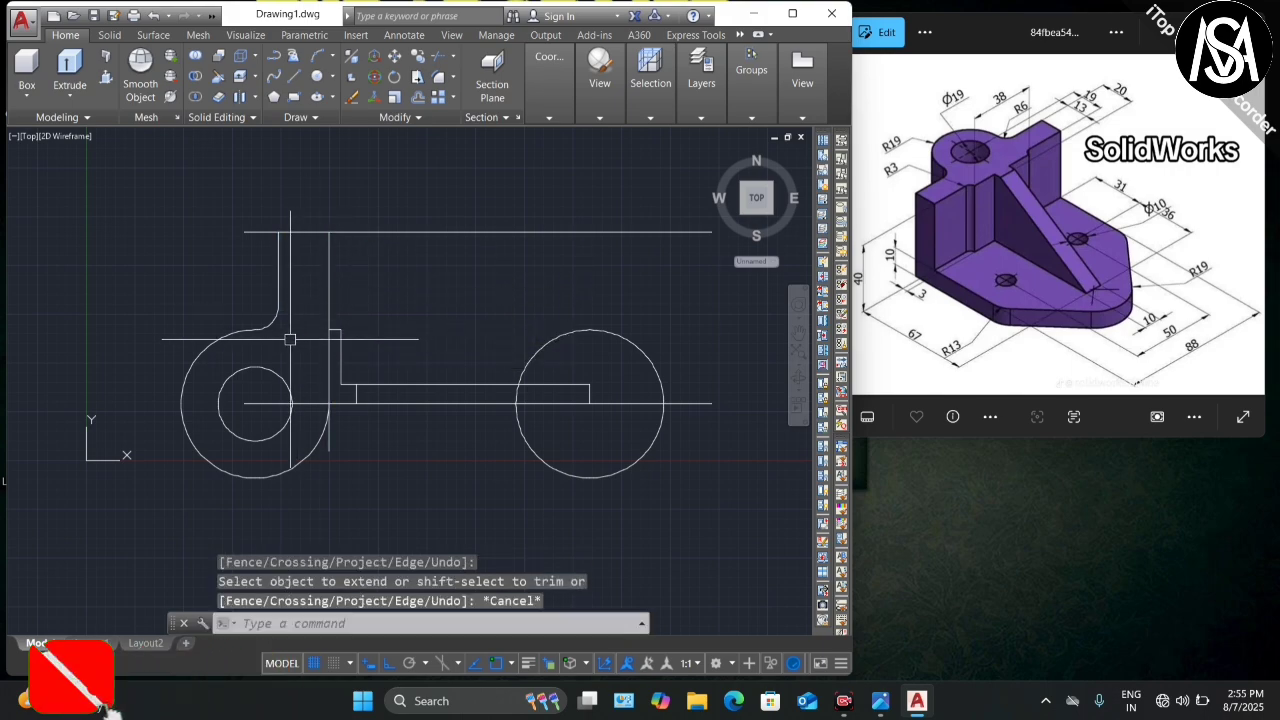
scroll(287, 354, "down", 4)
scroll(405, 364, "up", 2)
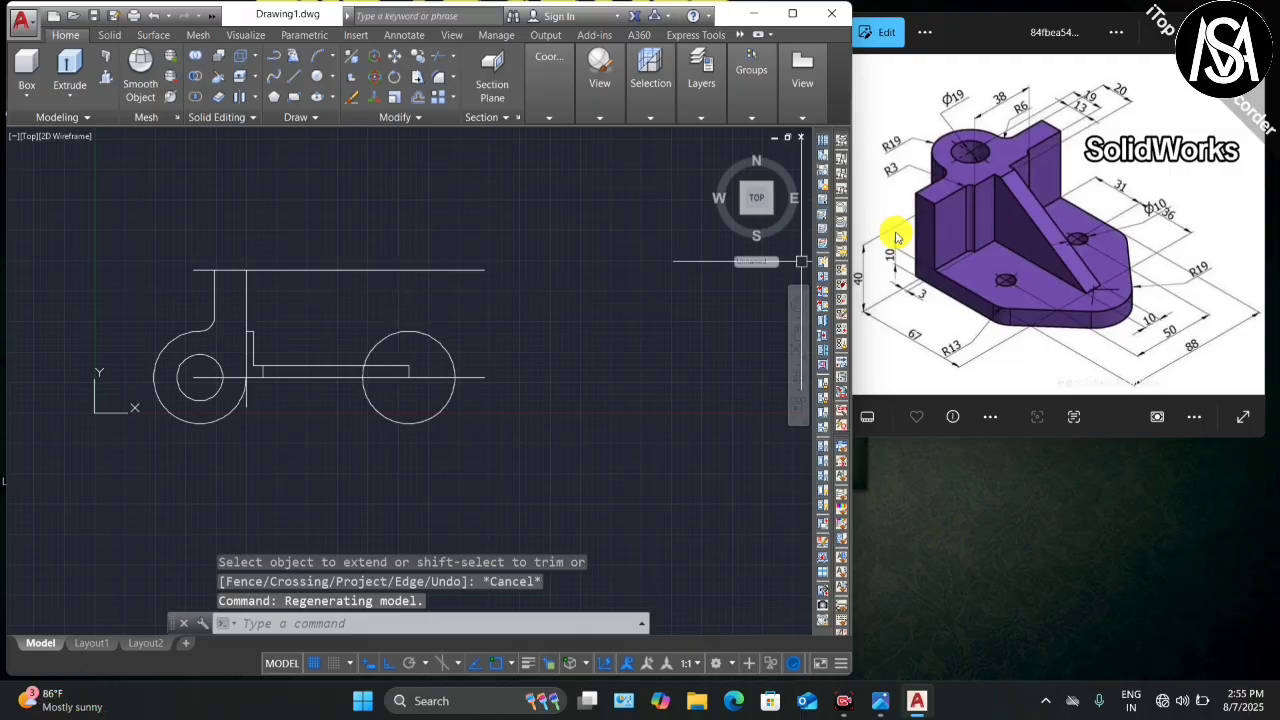
scroll(1137, 288, "up", 4)
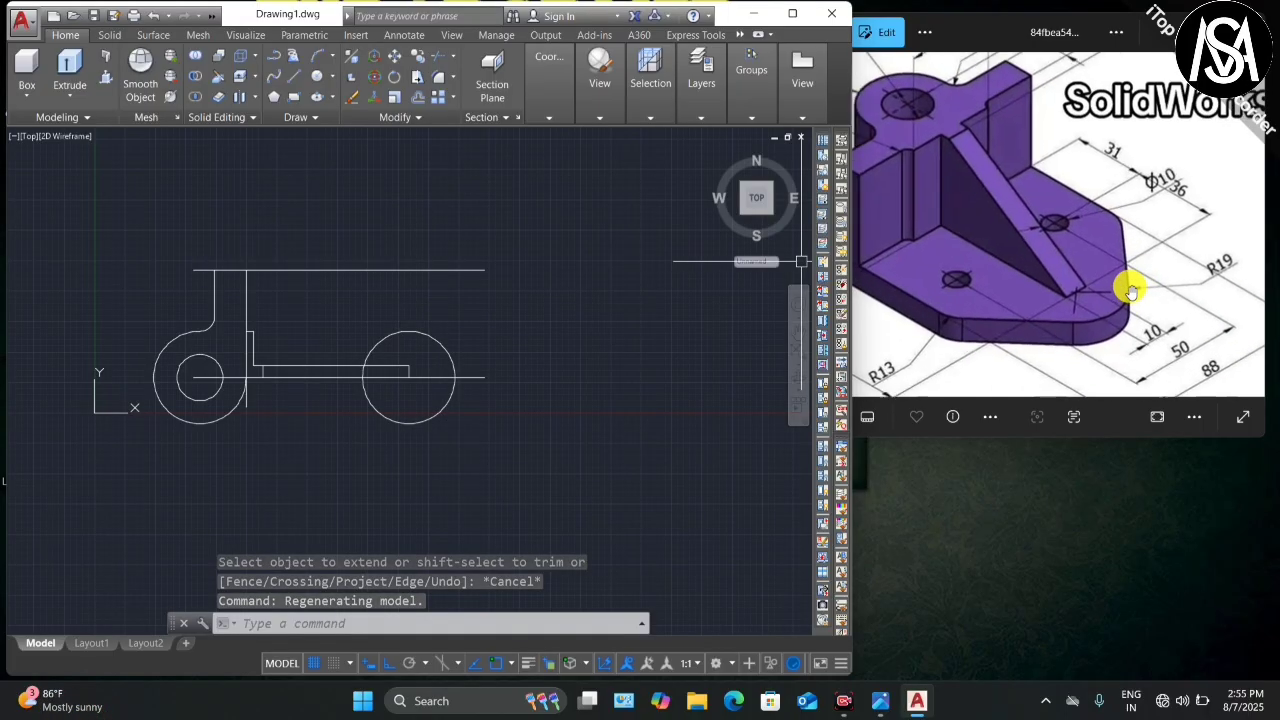
scroll(1119, 240, "down", 3)
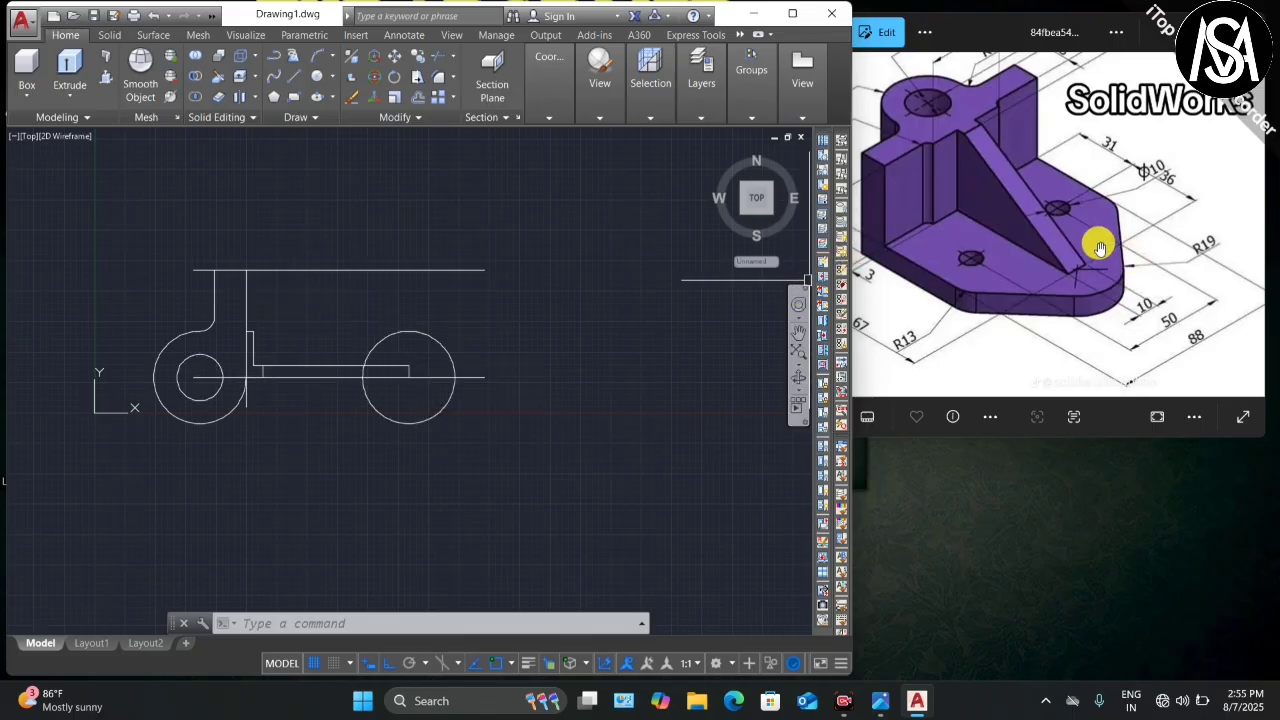
scroll(1100, 247, "up", 2)
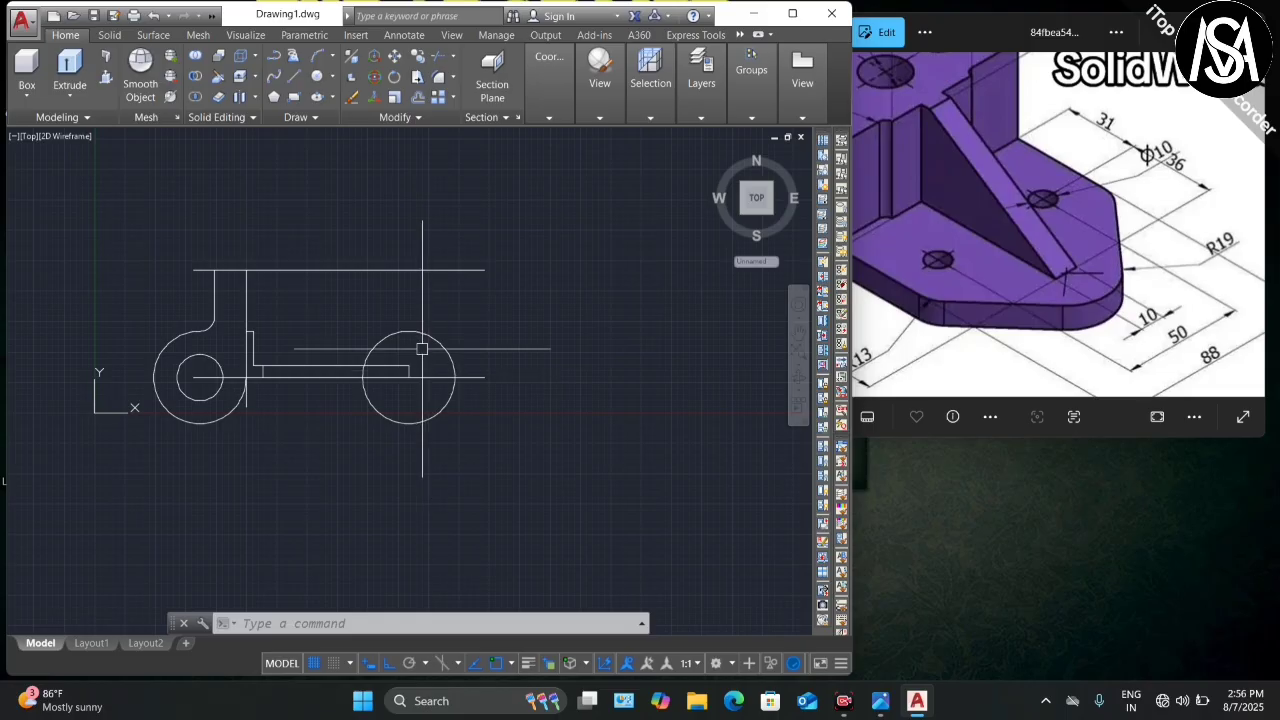
Step: Draw a 45° diagonal line from the step corner near the right circle's centre
scroll(422, 349, "up", 2)
key("Return")
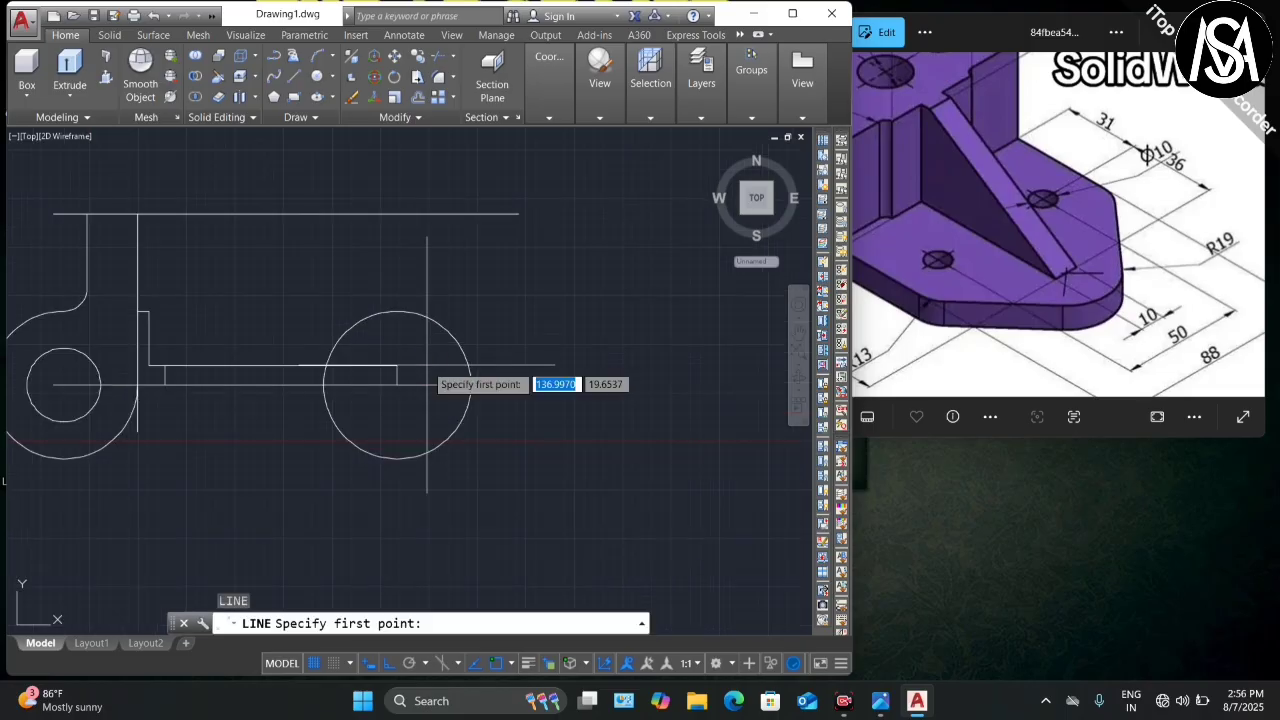
left_click(397, 365)
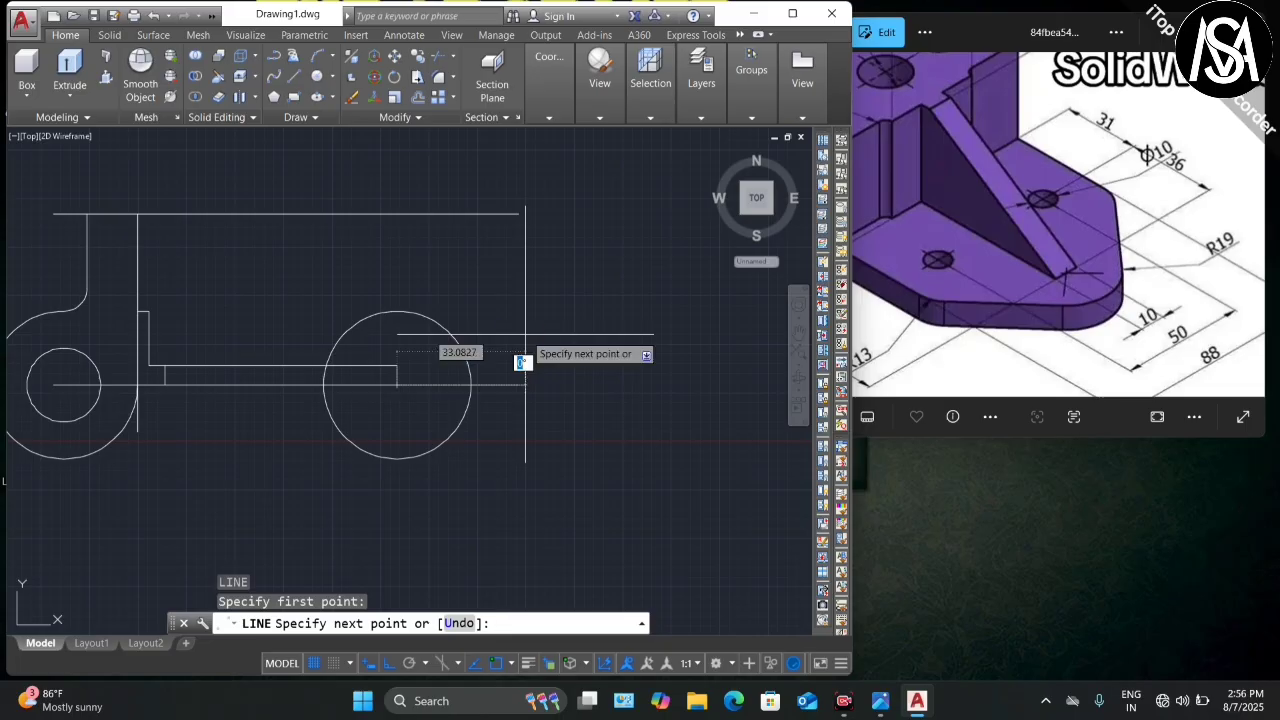
key("Return")
key("Escape")
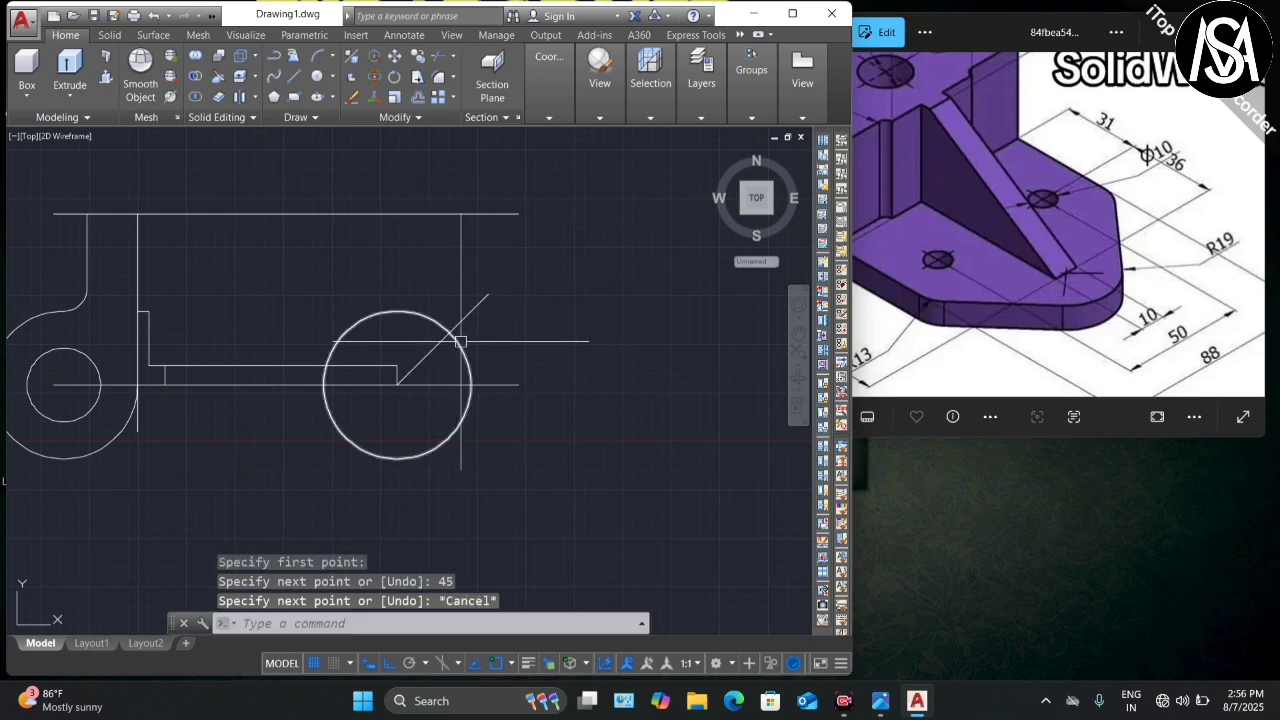
scroll(468, 307, "up", 4)
scroll(468, 307, "down", 4)
scroll(468, 305, "up", 2)
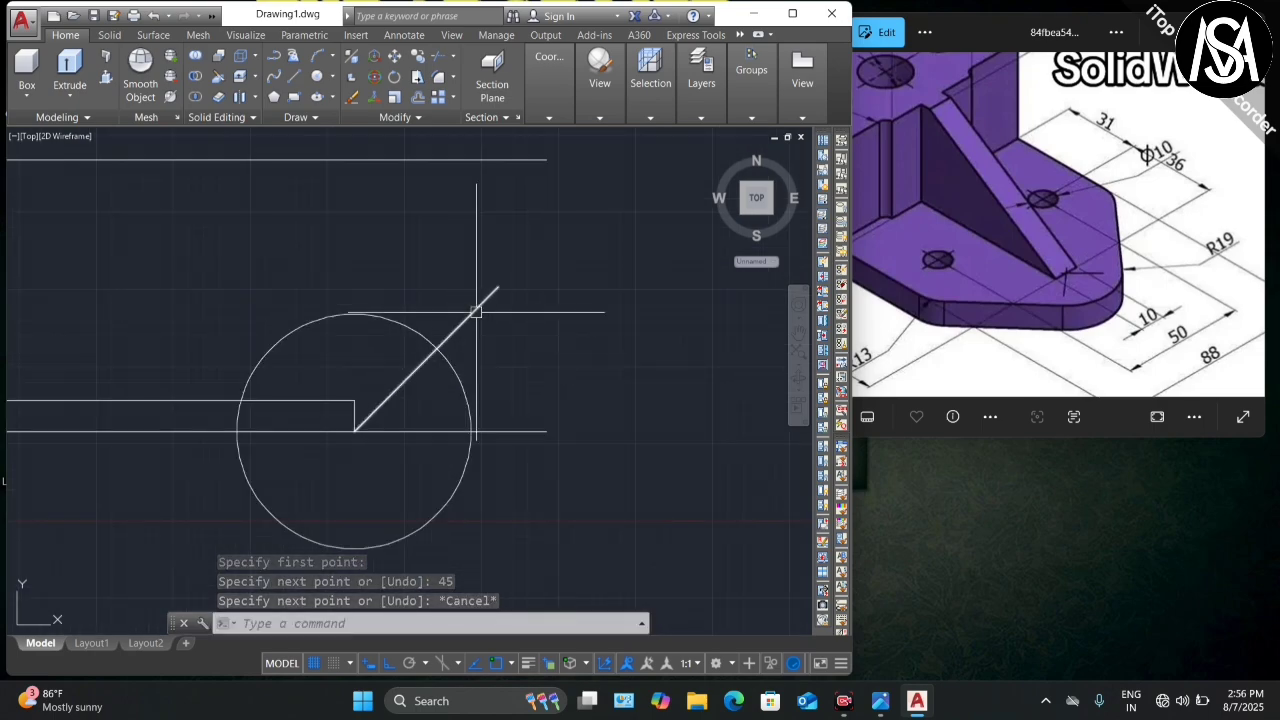
scroll(443, 357, "down", 2)
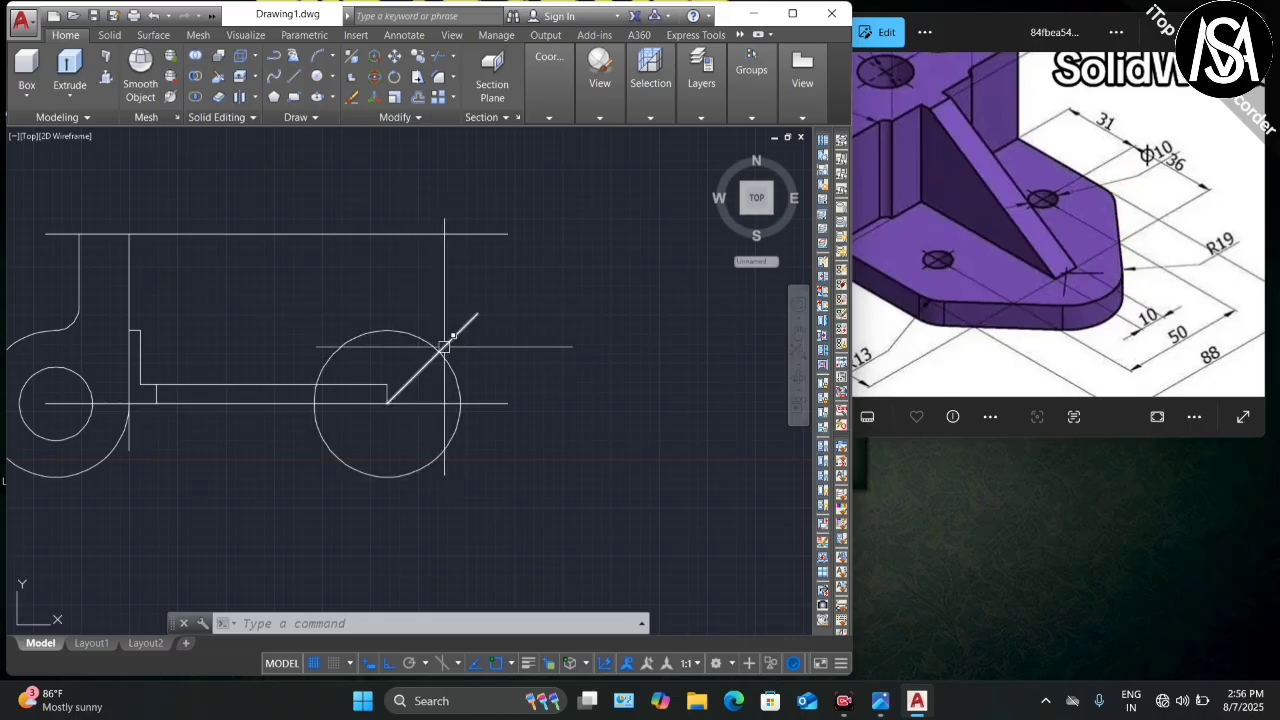
Step: Draw a 135° line from the diagonal/circle intersection, sloping up-left past the top line
type("l")
key("Return")
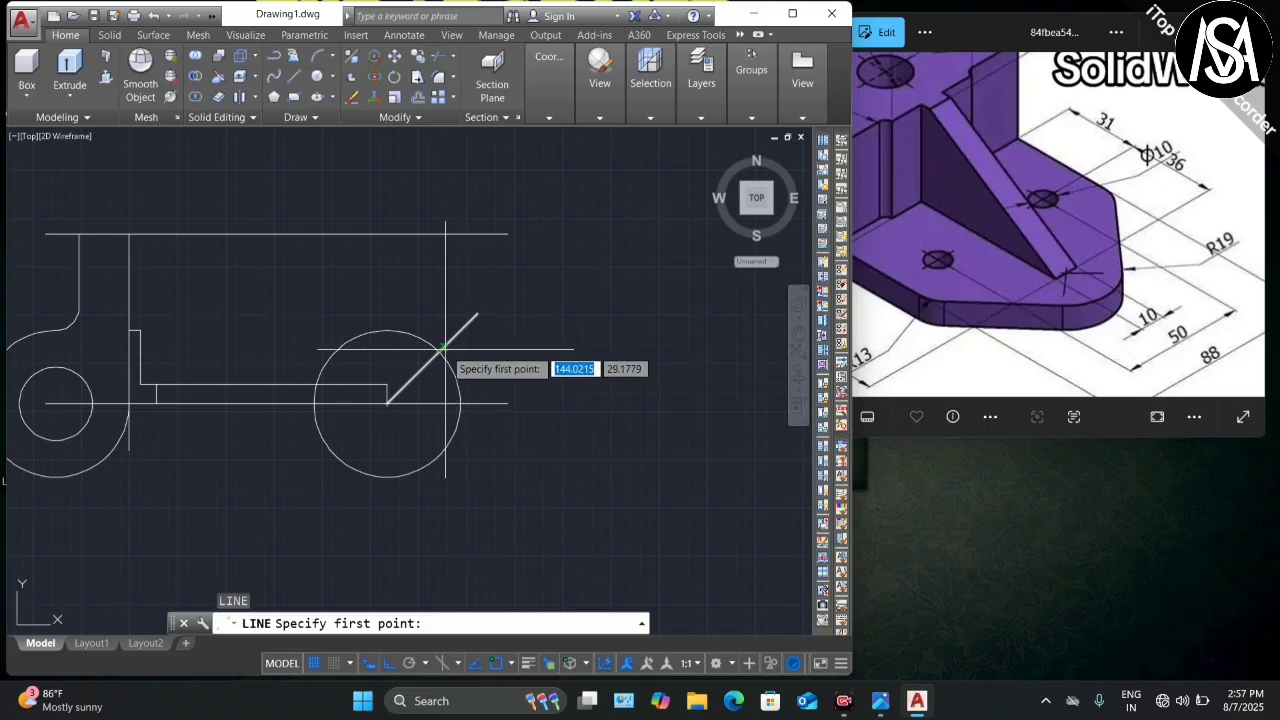
left_click(439, 351)
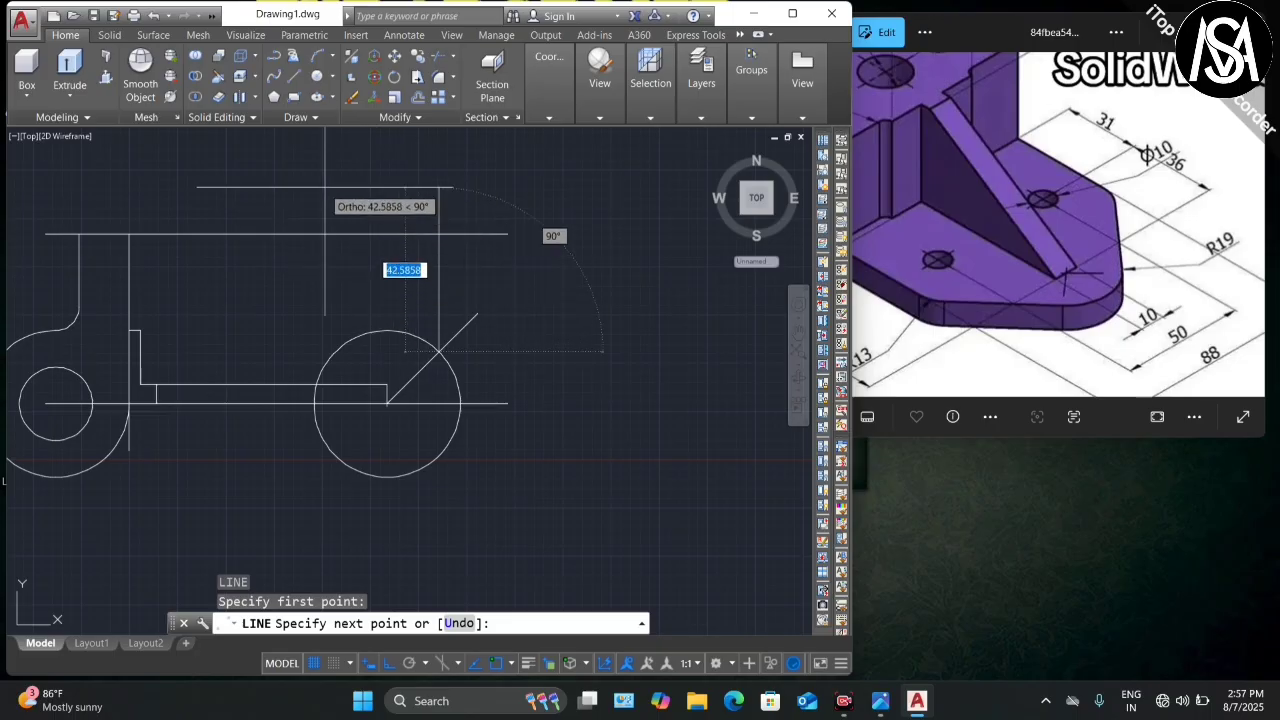
key("Tab")
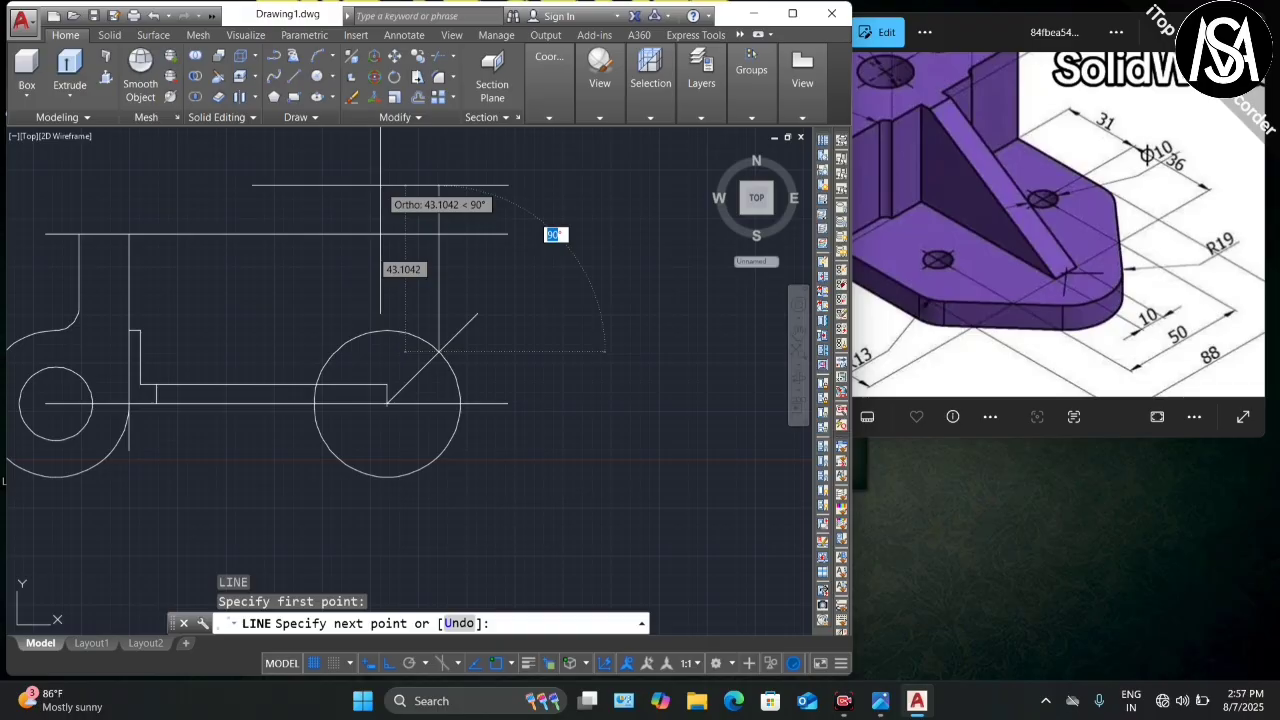
type("1")
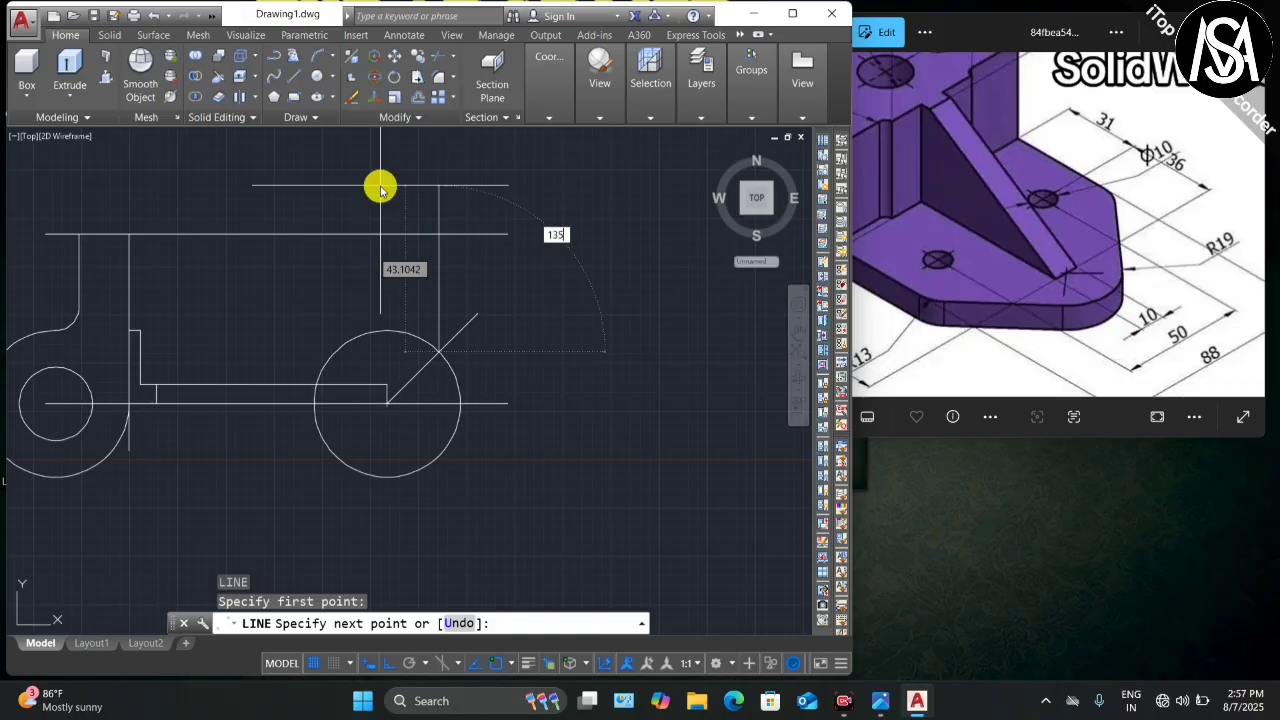
type("35")
key("Return")
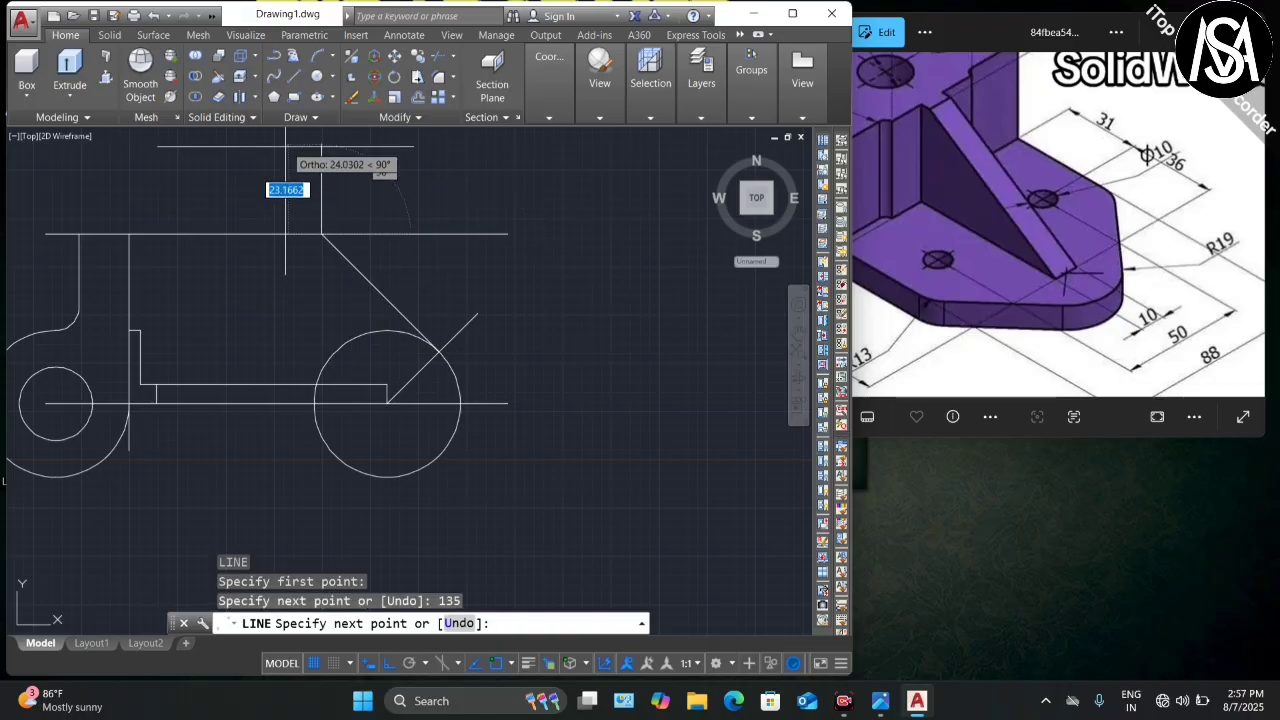
key("Escape")
scroll(322, 228, "up", 5)
Step: Extend the slanted line and the top line so they meet
scroll(320, 232, "up", 2)
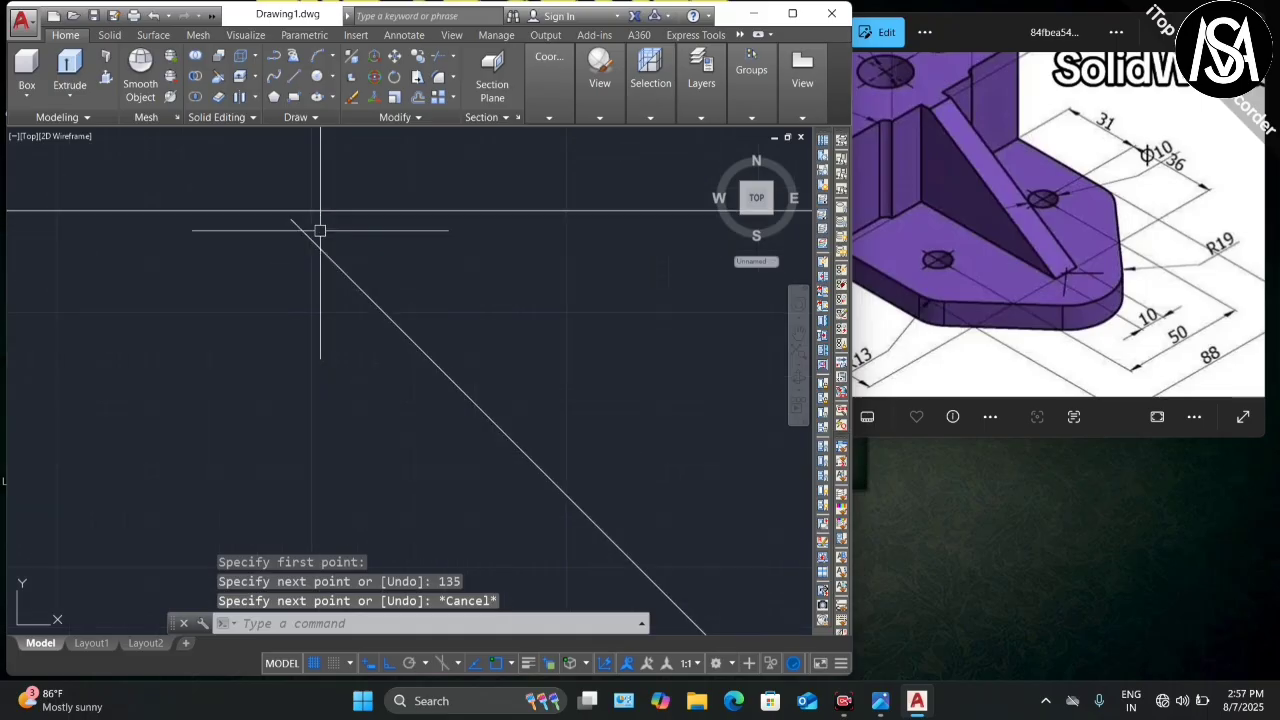
type("e")
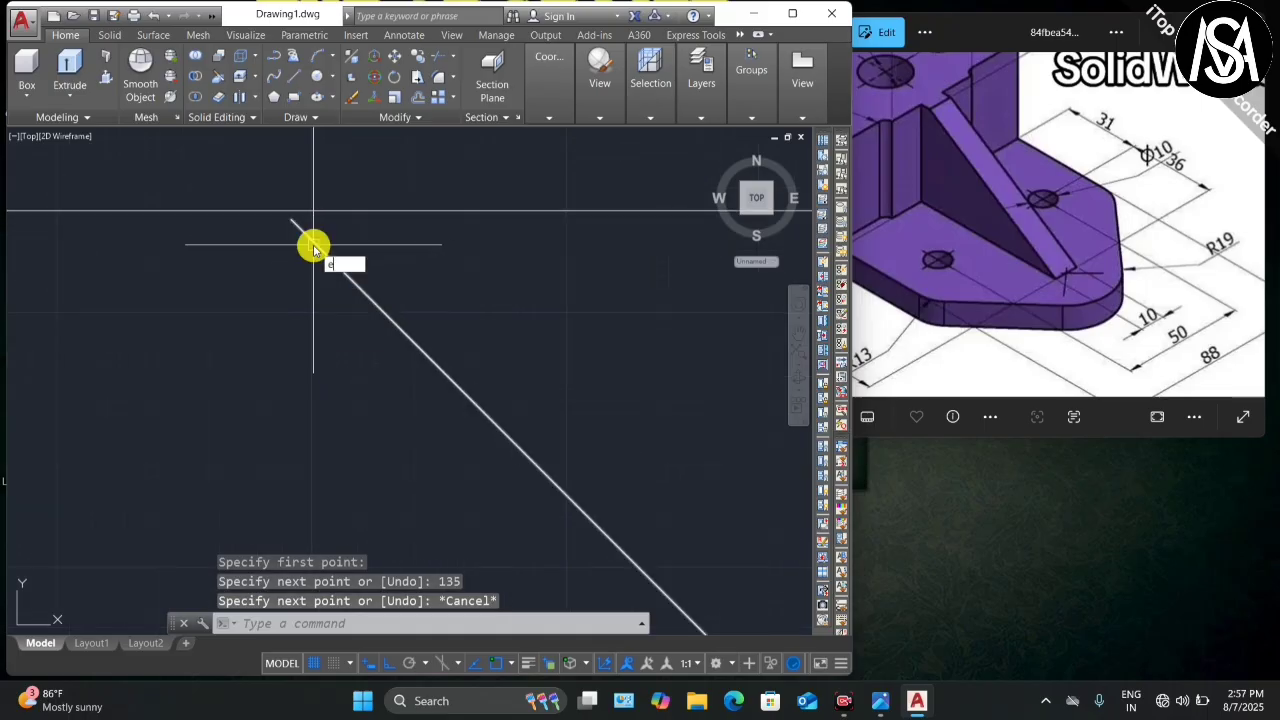
type("x")
key("Return")
key("Return")
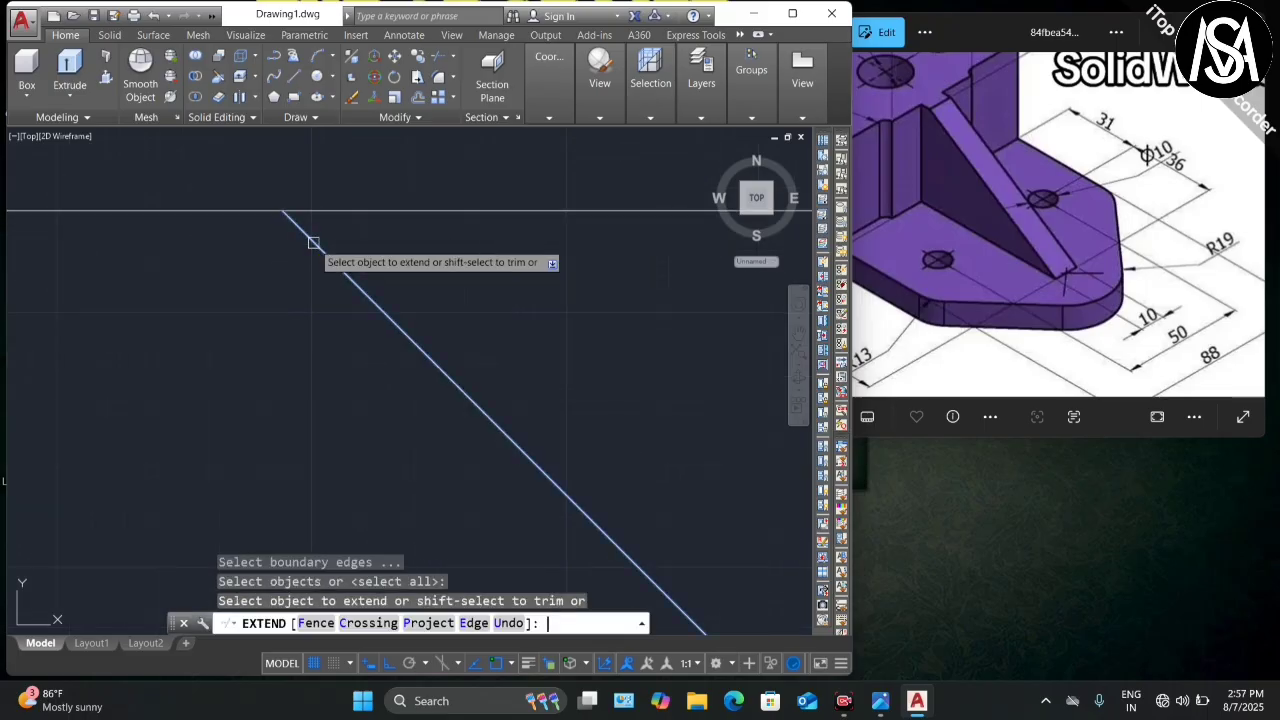
scroll(295, 210, "down", 5)
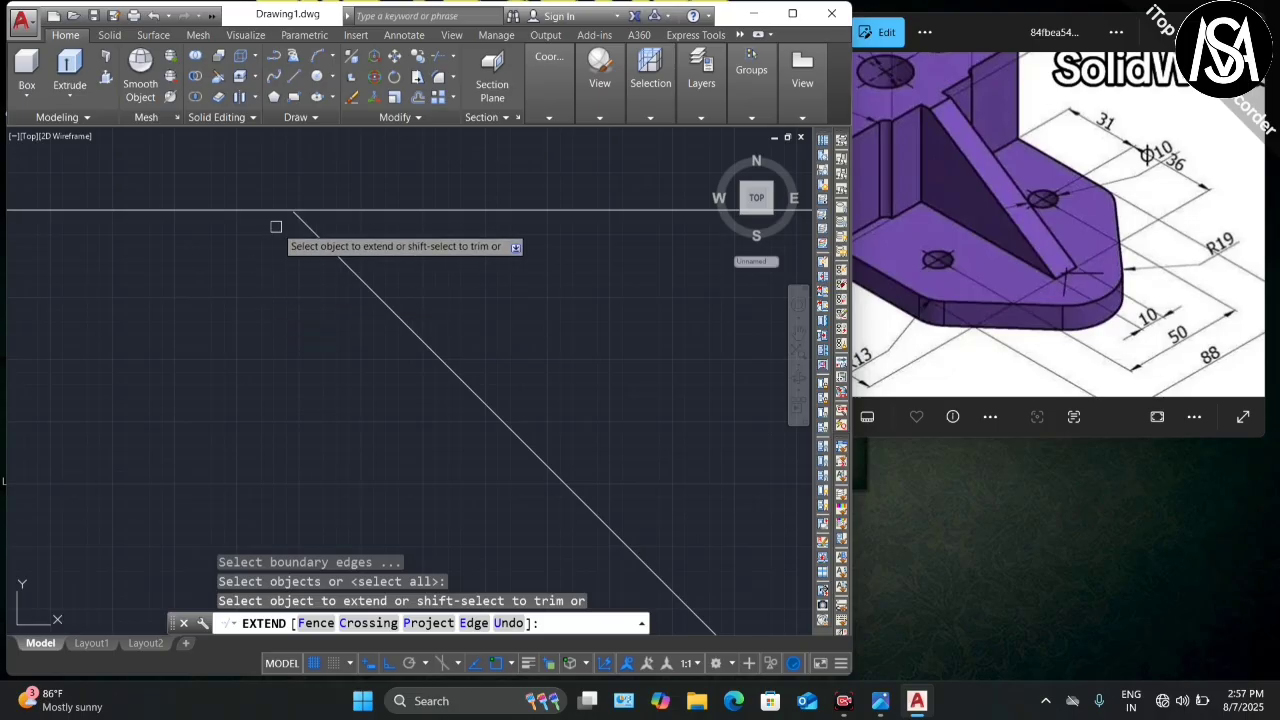
left_click(312, 226)
scroll(289, 195, "up", 8)
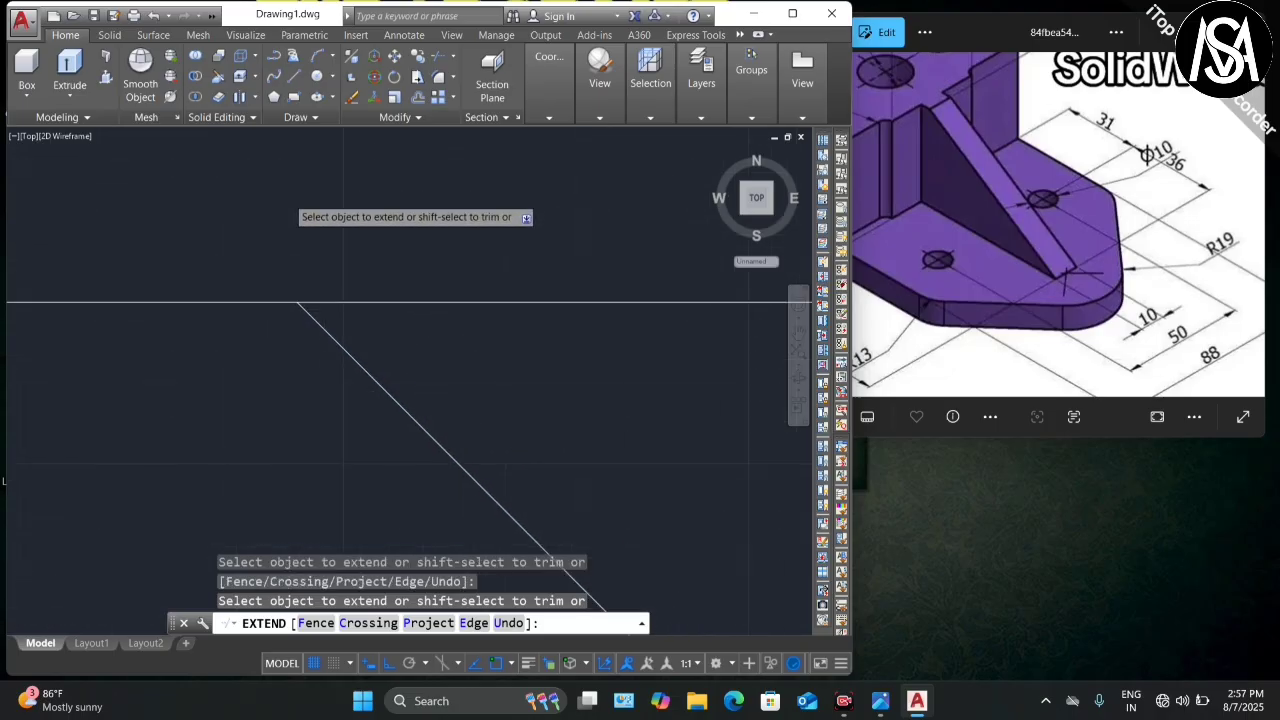
scroll(288, 197, "down", 6)
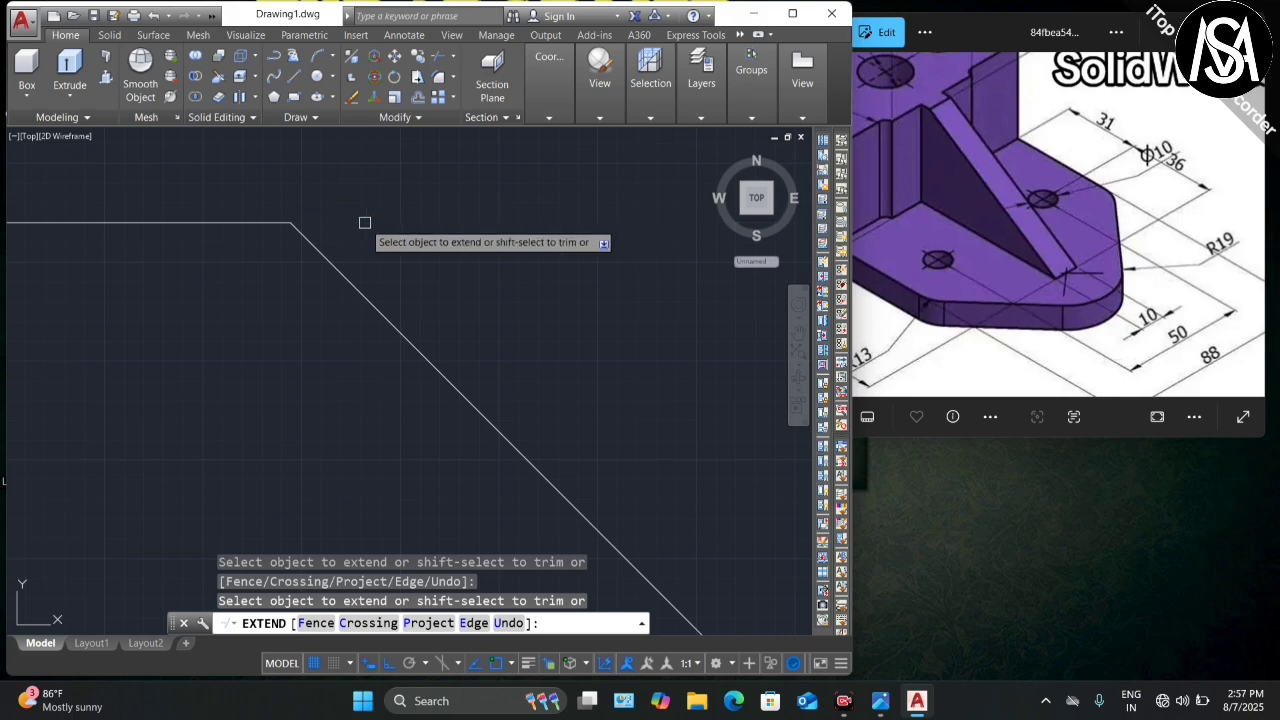
scroll(332, 210, "down", 2)
left_click(332, 210)
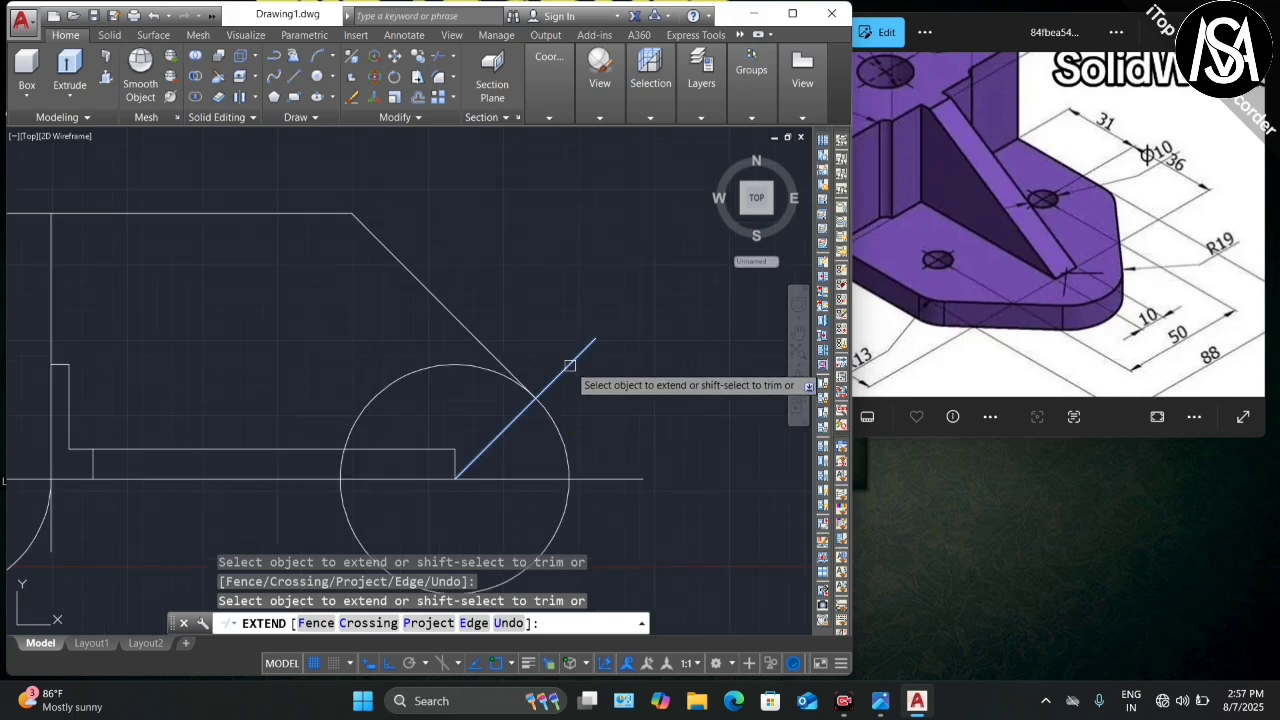
left_click(569, 365)
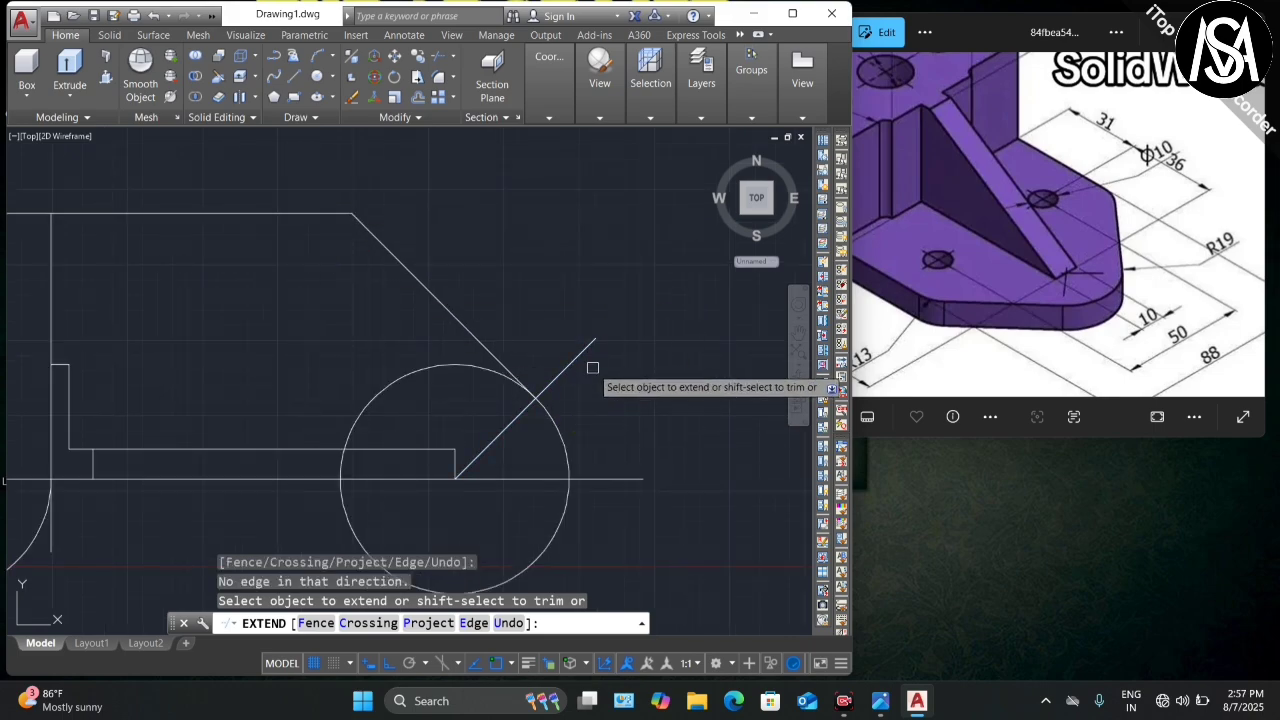
key("Escape")
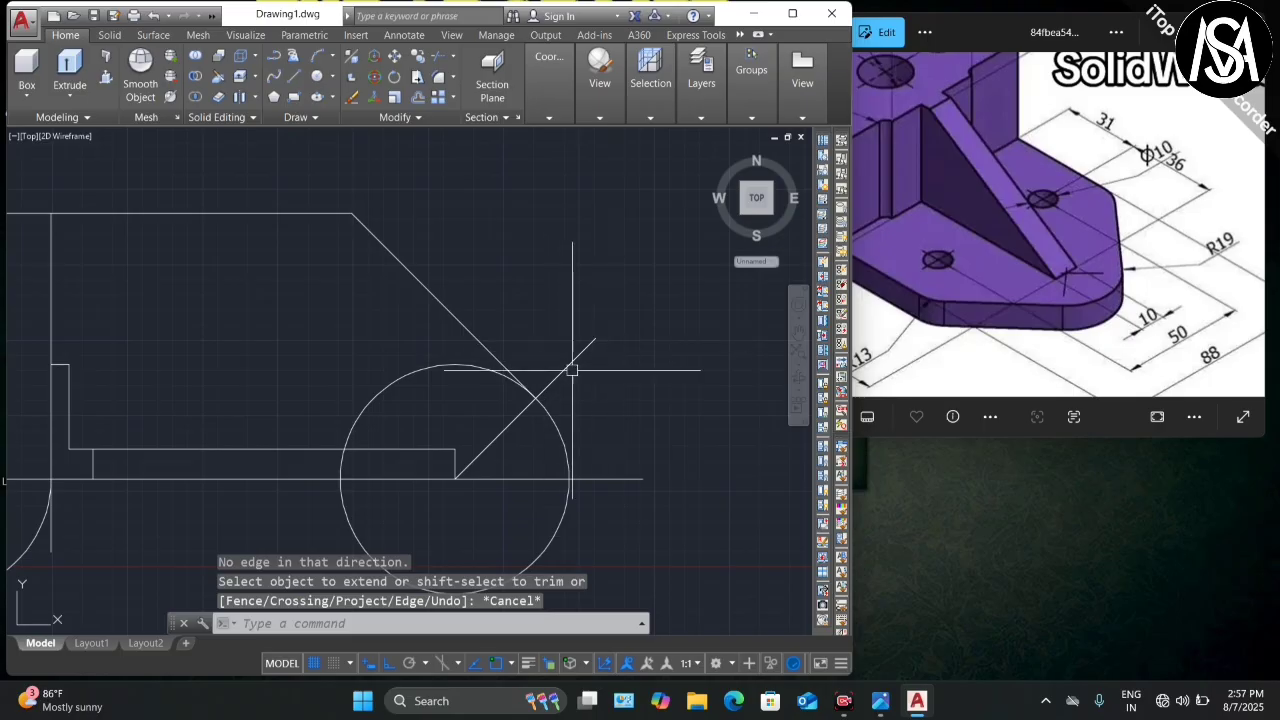
Step: Delete the 45° construction diagonal
left_click(572, 364)
key("Delete")
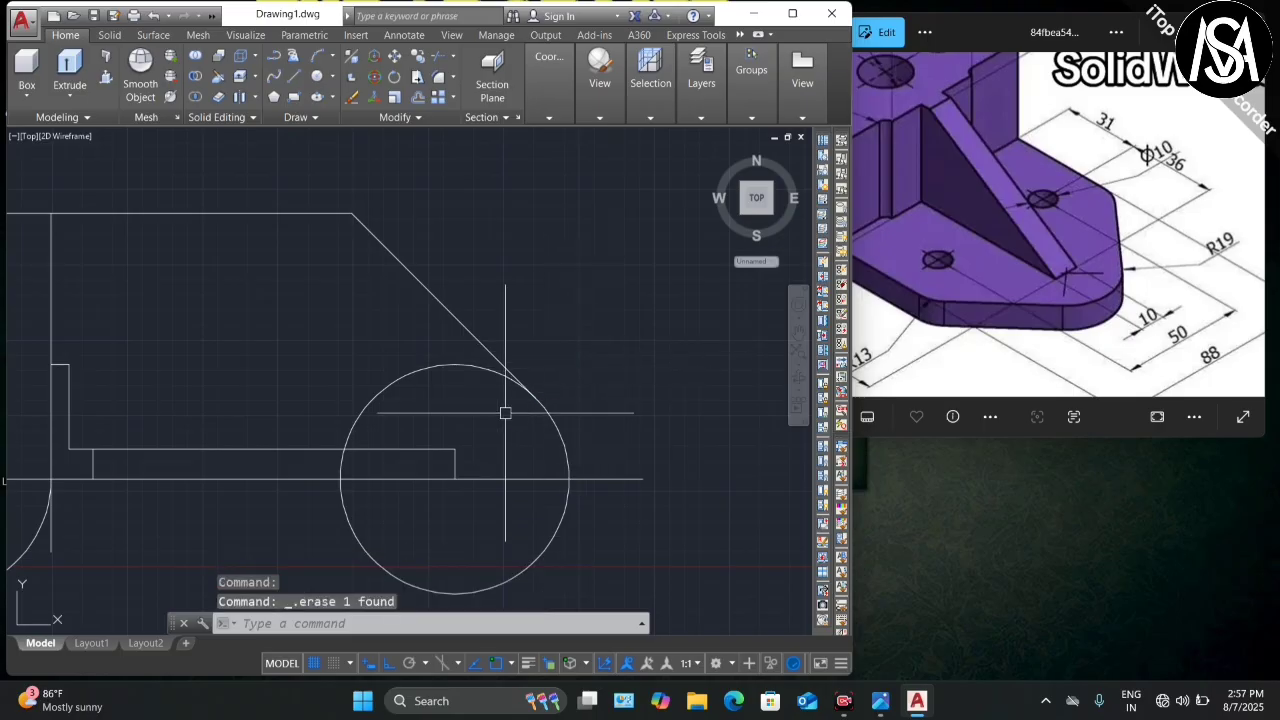
scroll(443, 365, "down", 4)
scroll(346, 390, "up", 4)
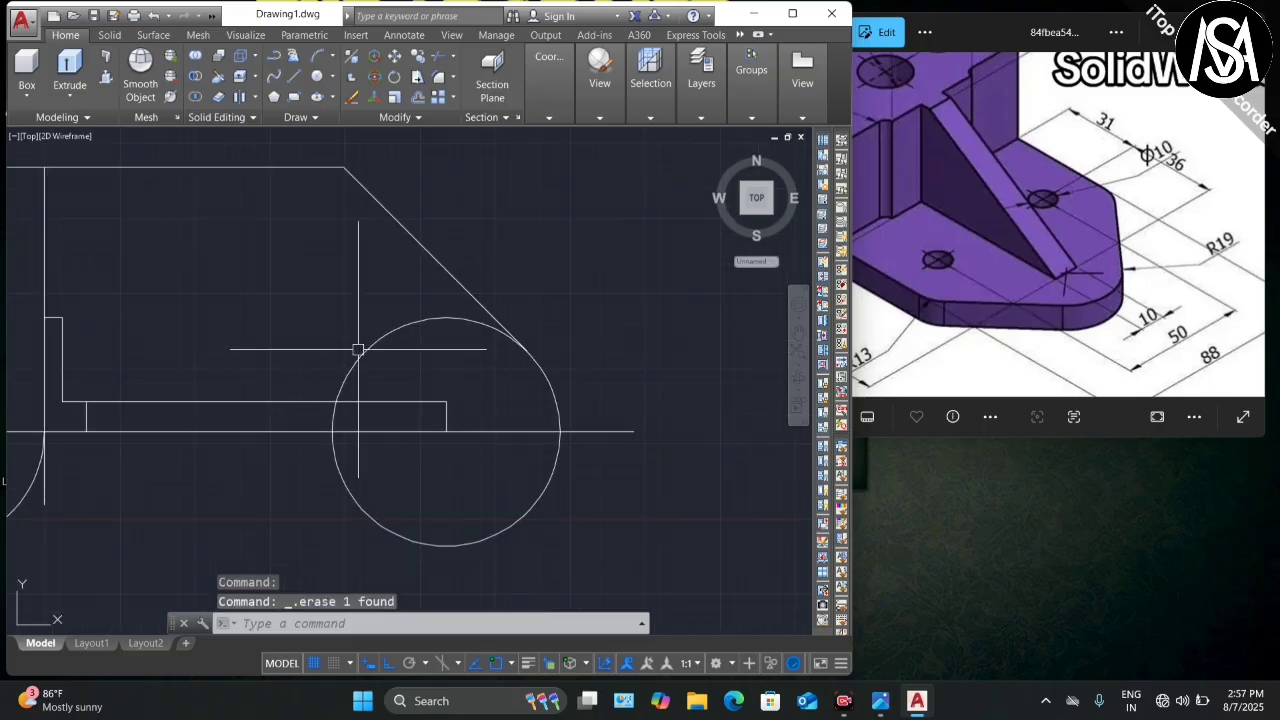
scroll(358, 349, "down", 5)
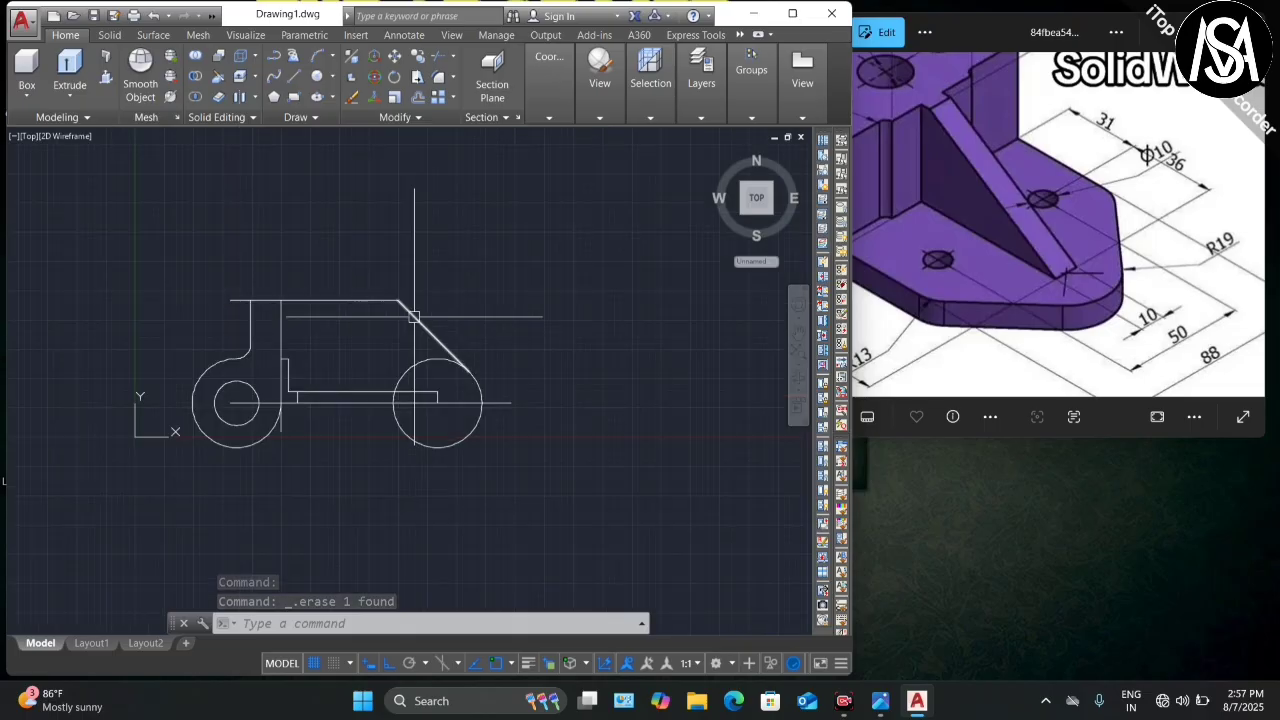
scroll(229, 299, "up", 4)
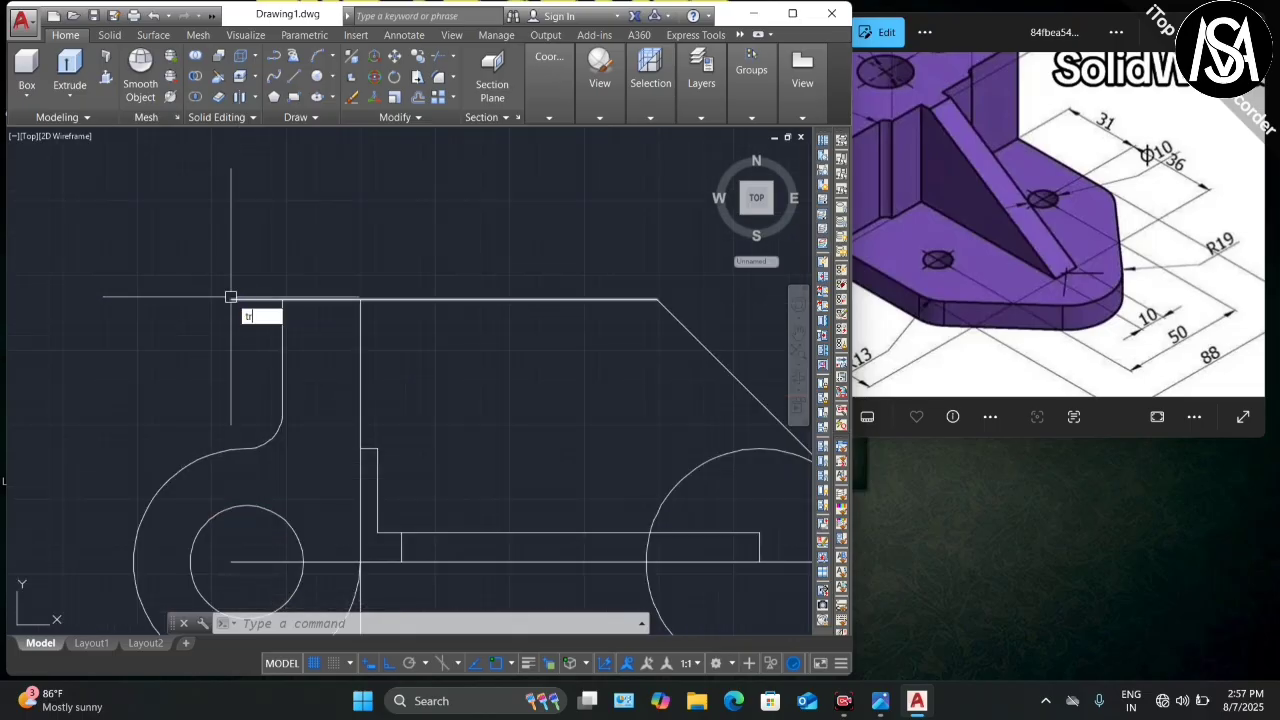
Step: Trim the stray vertical segment, the arc above the horizontal line, and the right round end's lower arc
key("Return")
key("Return")
scroll(406, 256, "down", 4)
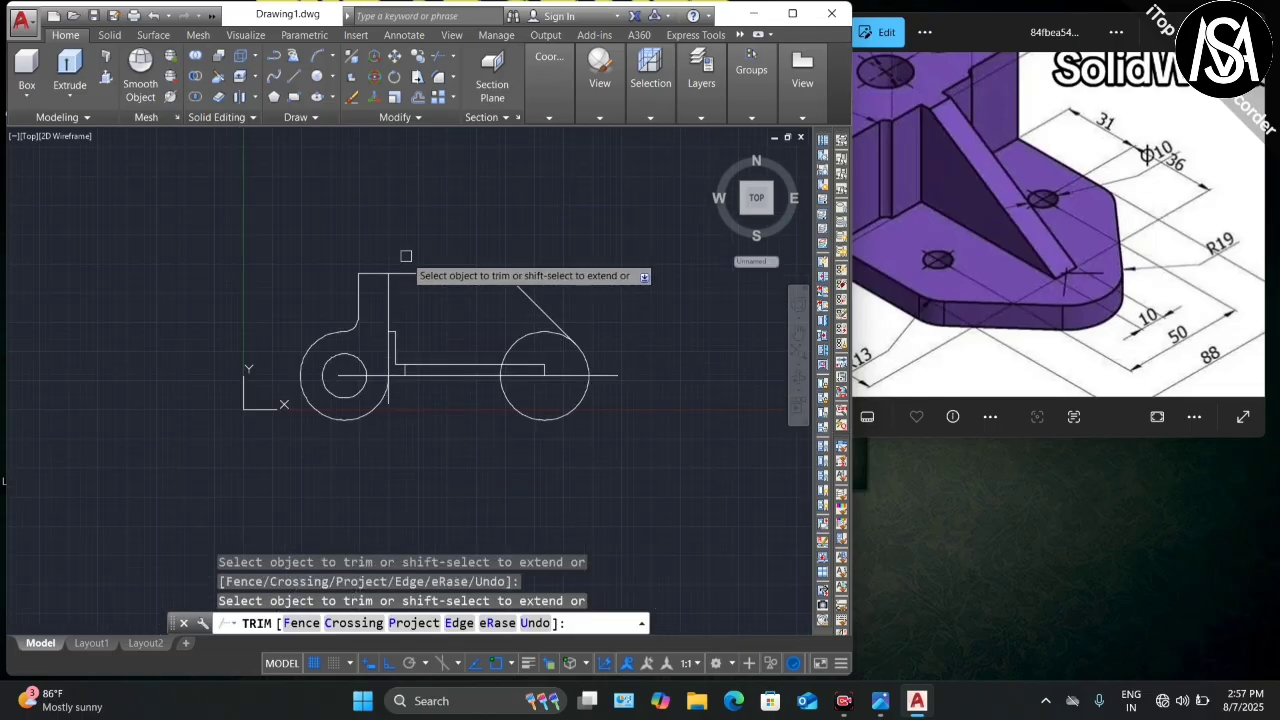
scroll(384, 368, "up", 5)
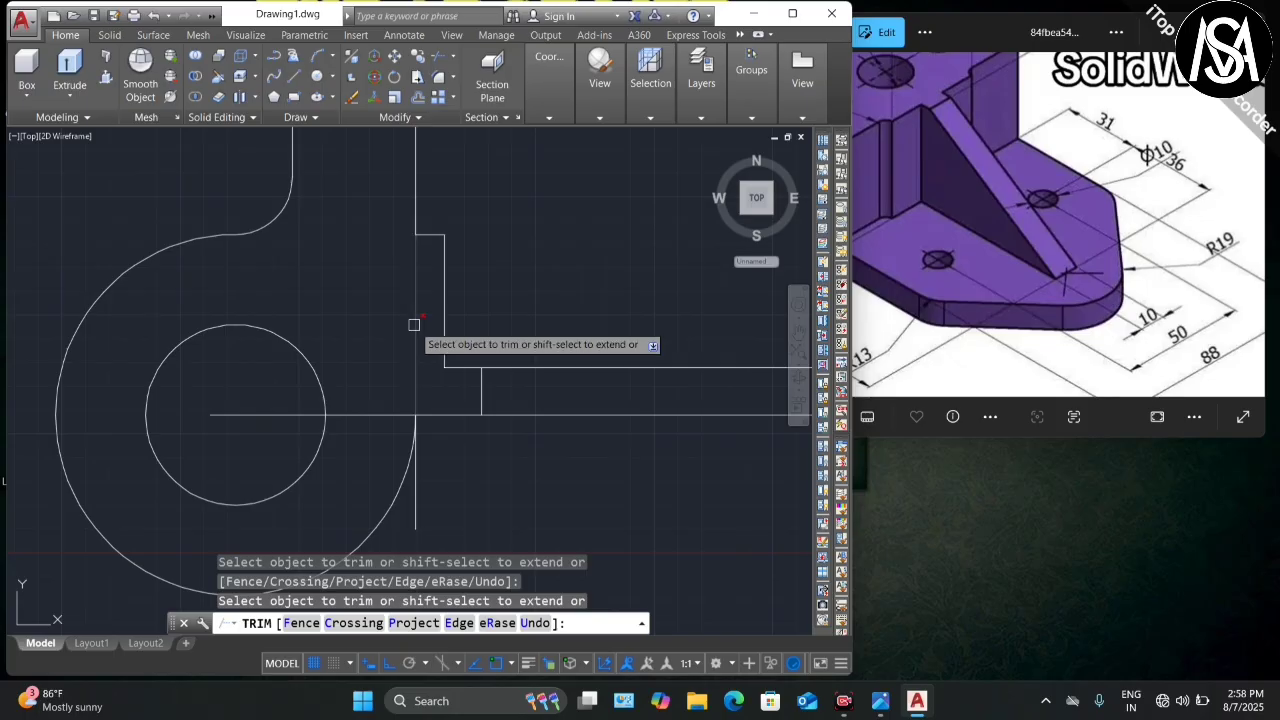
left_click(414, 324)
scroll(306, 331, "down", 3)
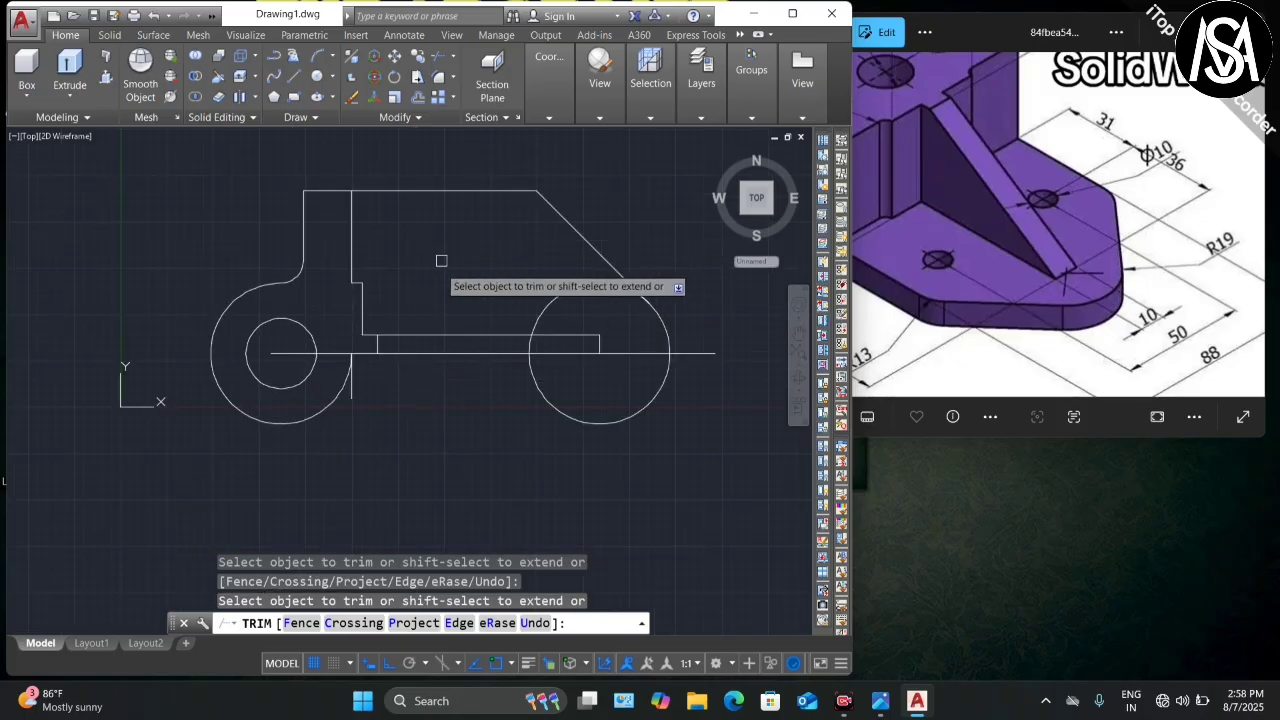
scroll(415, 297, "down", 2)
scroll(508, 232, "up", 2)
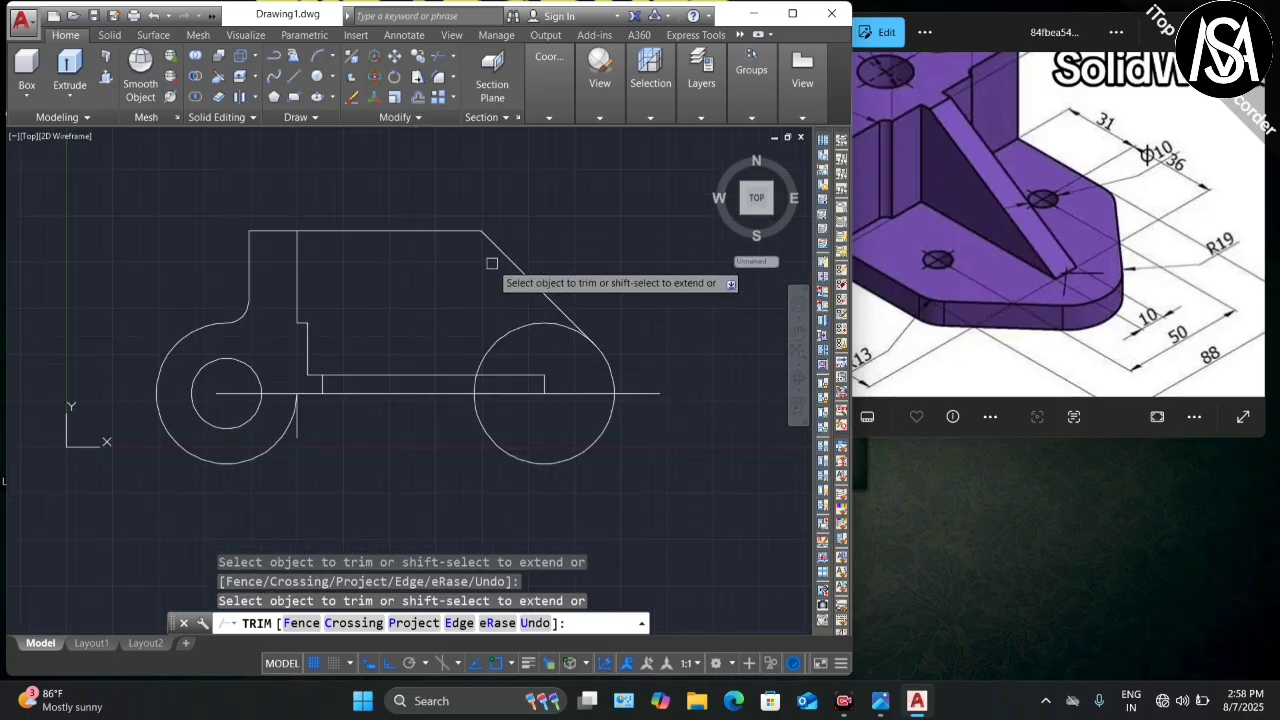
scroll(506, 309, "down", 2)
scroll(477, 343, "up", 6)
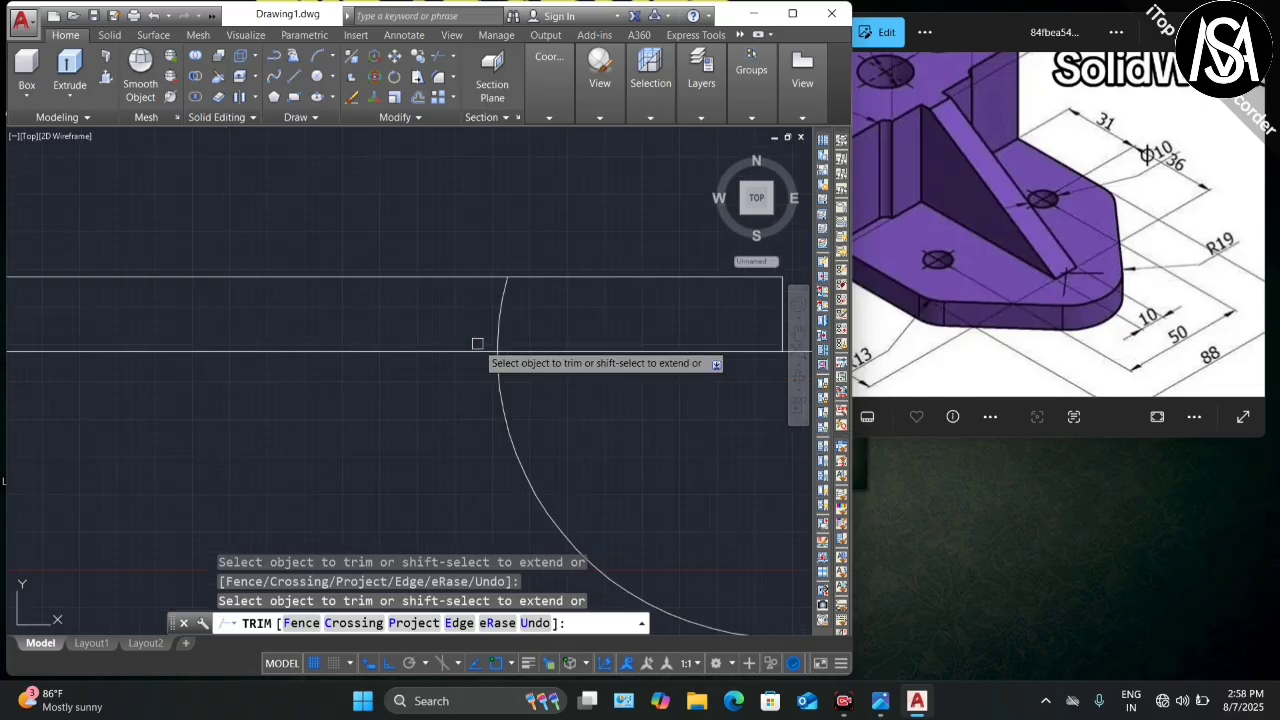
left_click(498, 323)
scroll(390, 376, "down", 6)
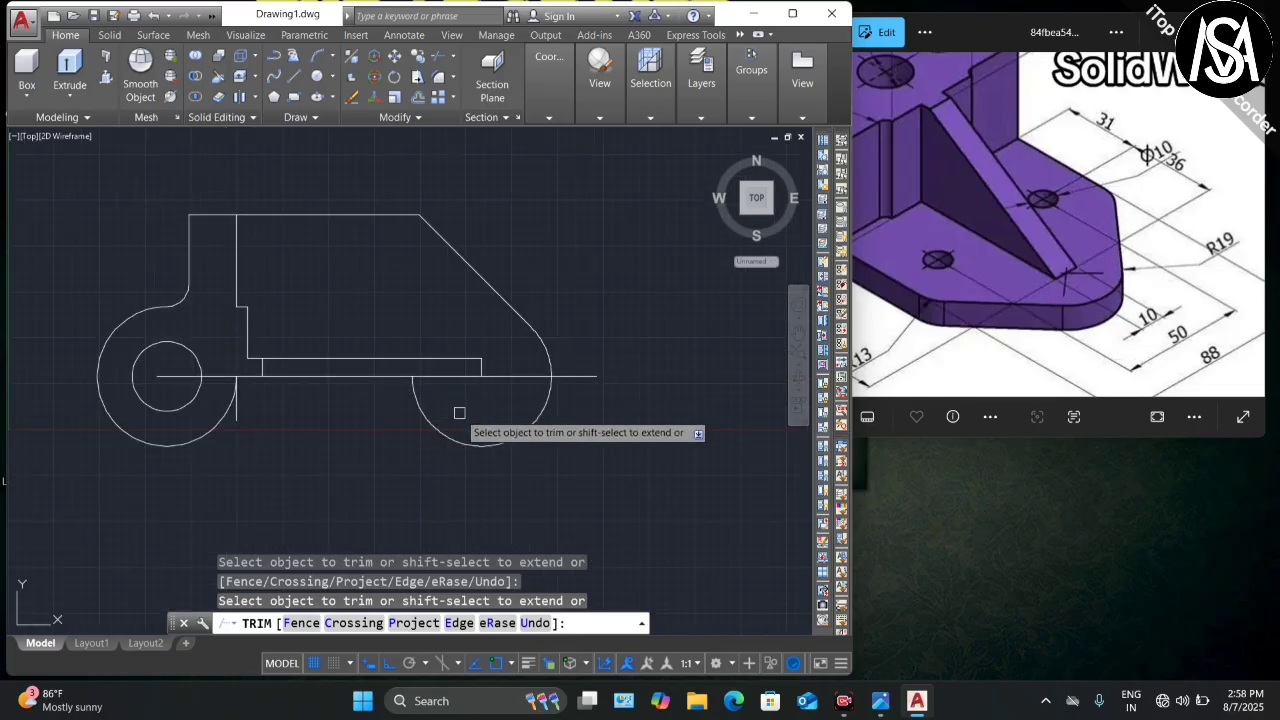
left_click(492, 443)
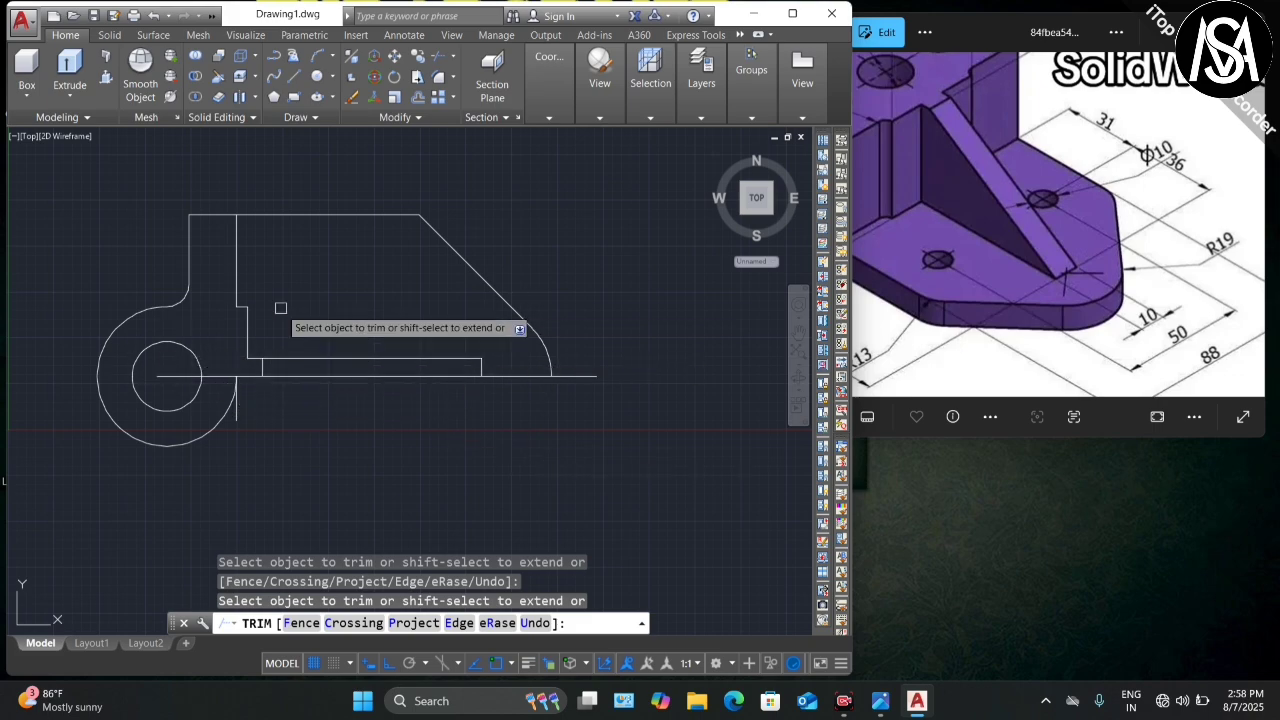
key("Escape")
Step: Fillet the corner between the top horizontal edge and the slanted edge with radius 13
scroll(308, 363, "down", 2)
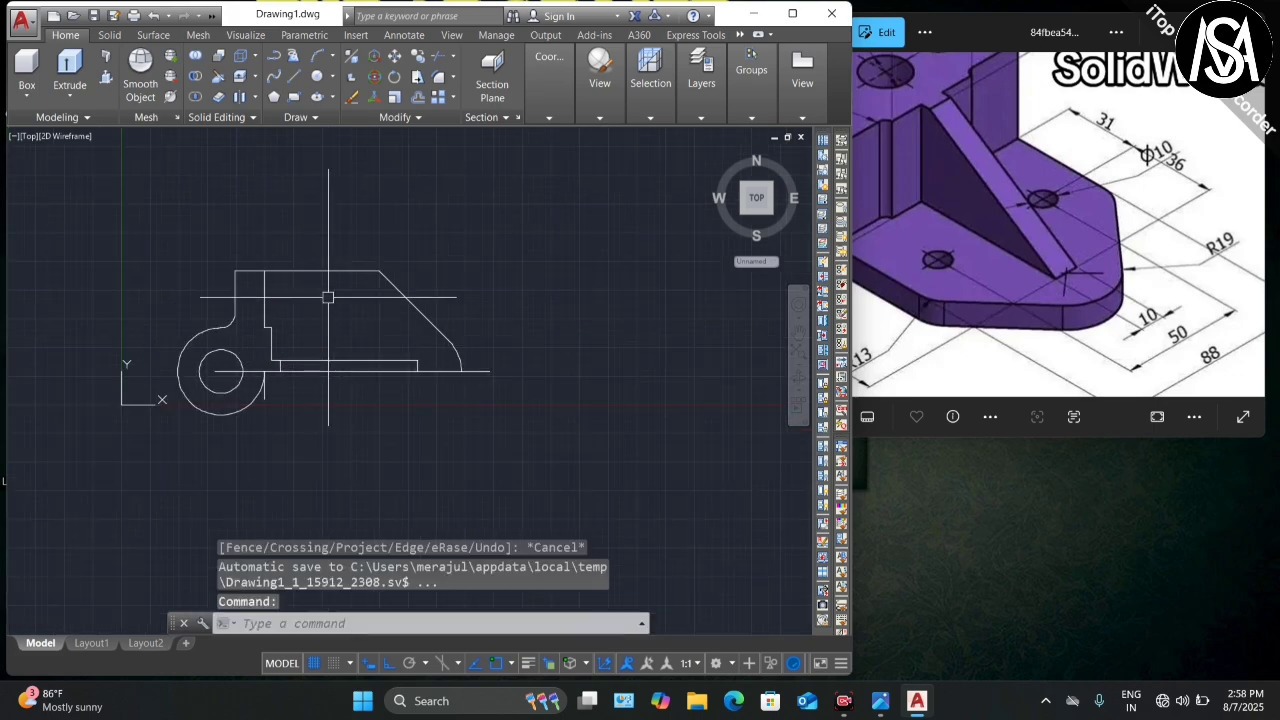
scroll(369, 272, "up", 3)
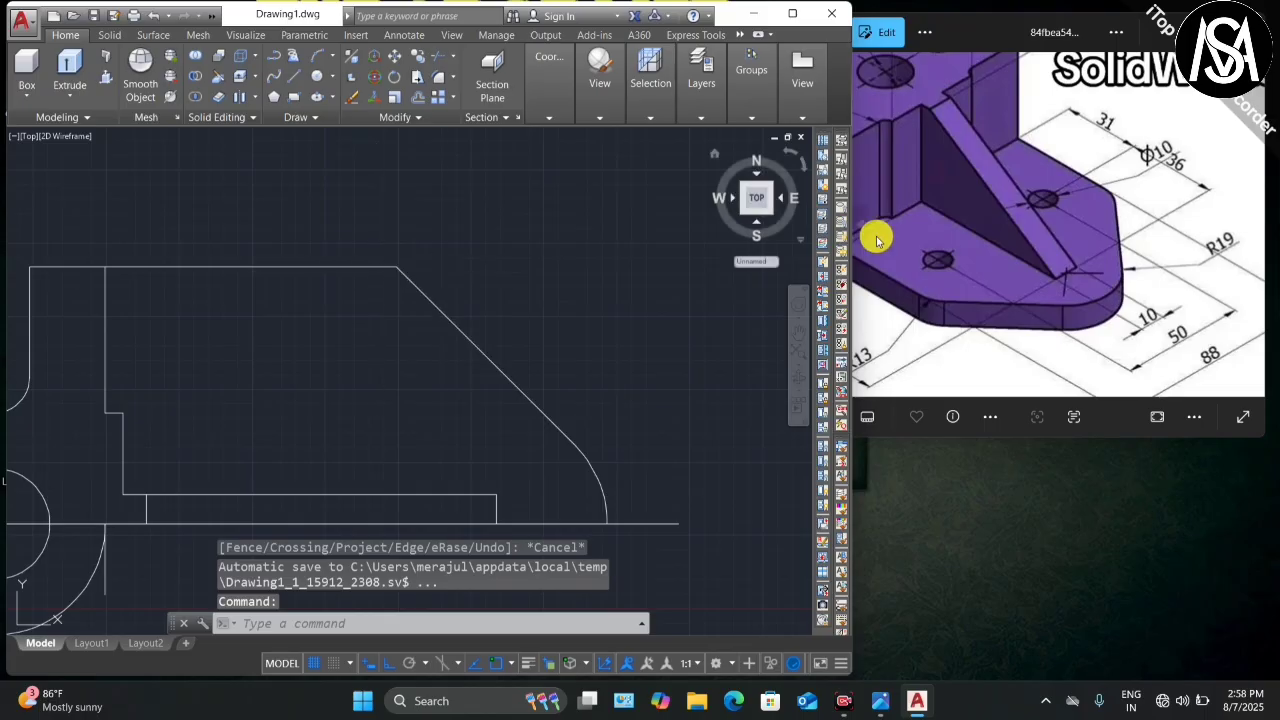
scroll(1108, 190, "up", 3)
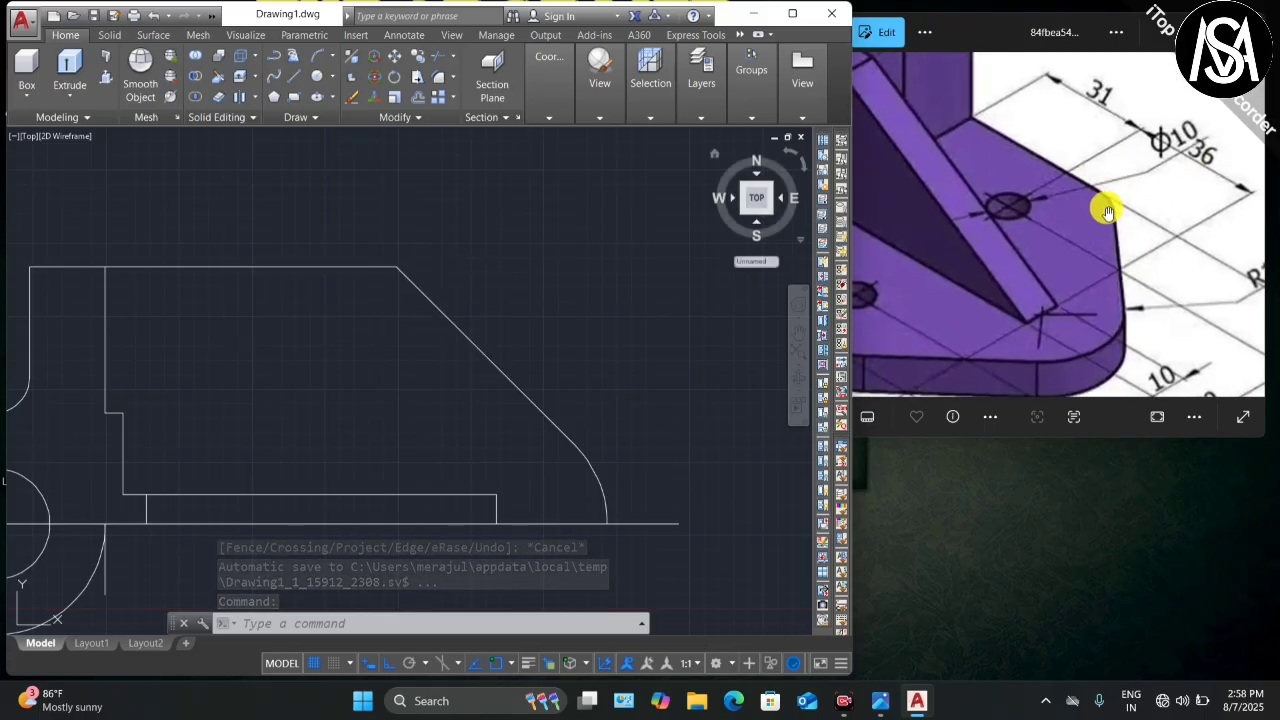
scroll(1108, 212, "down", 3)
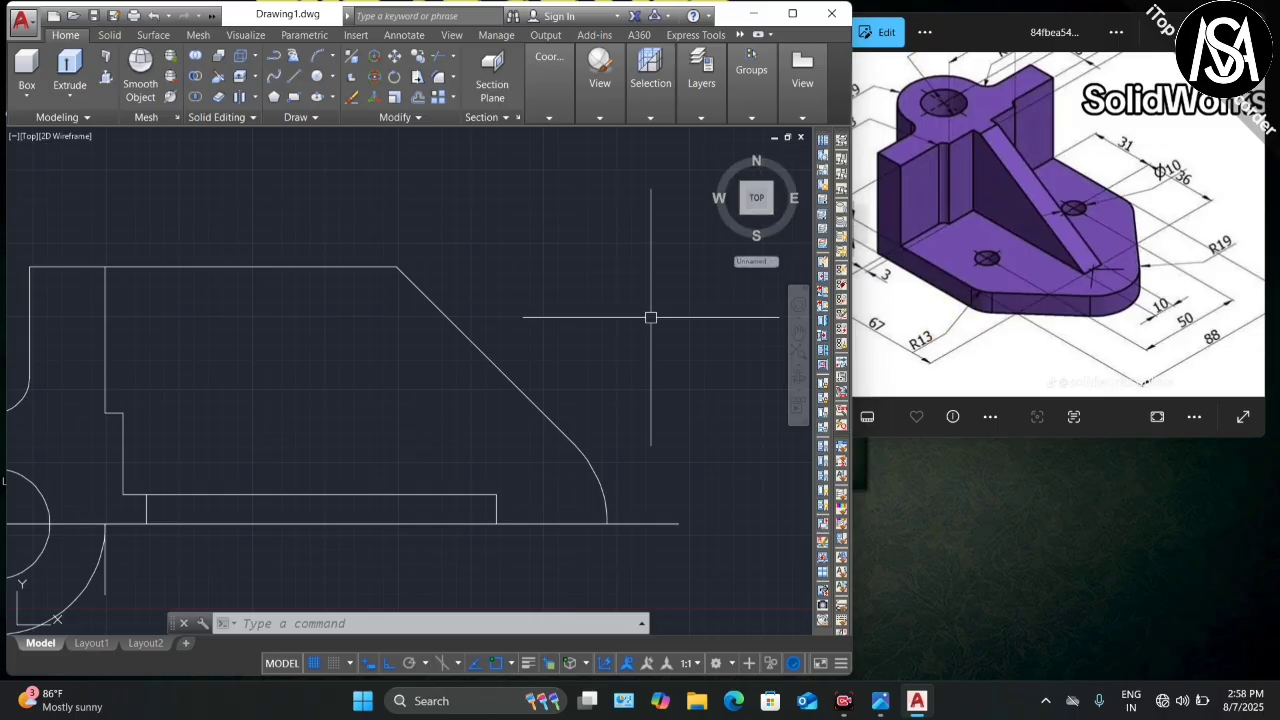
type("f")
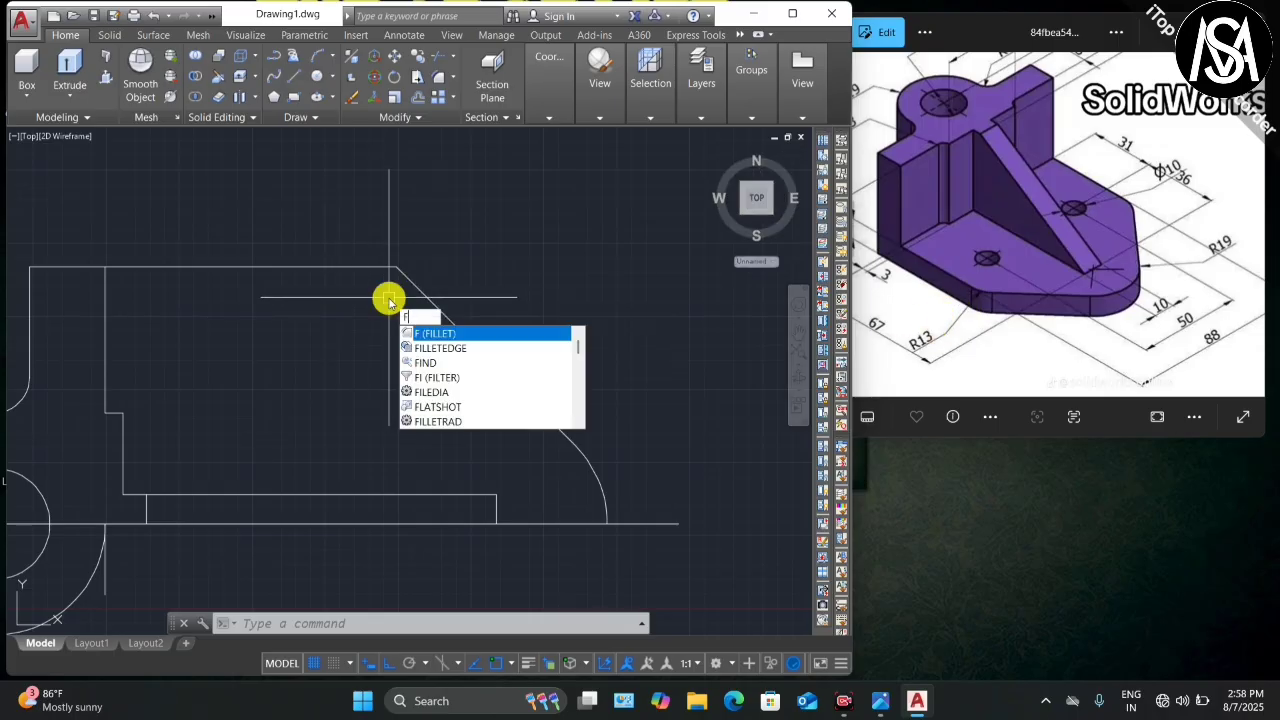
key("Return")
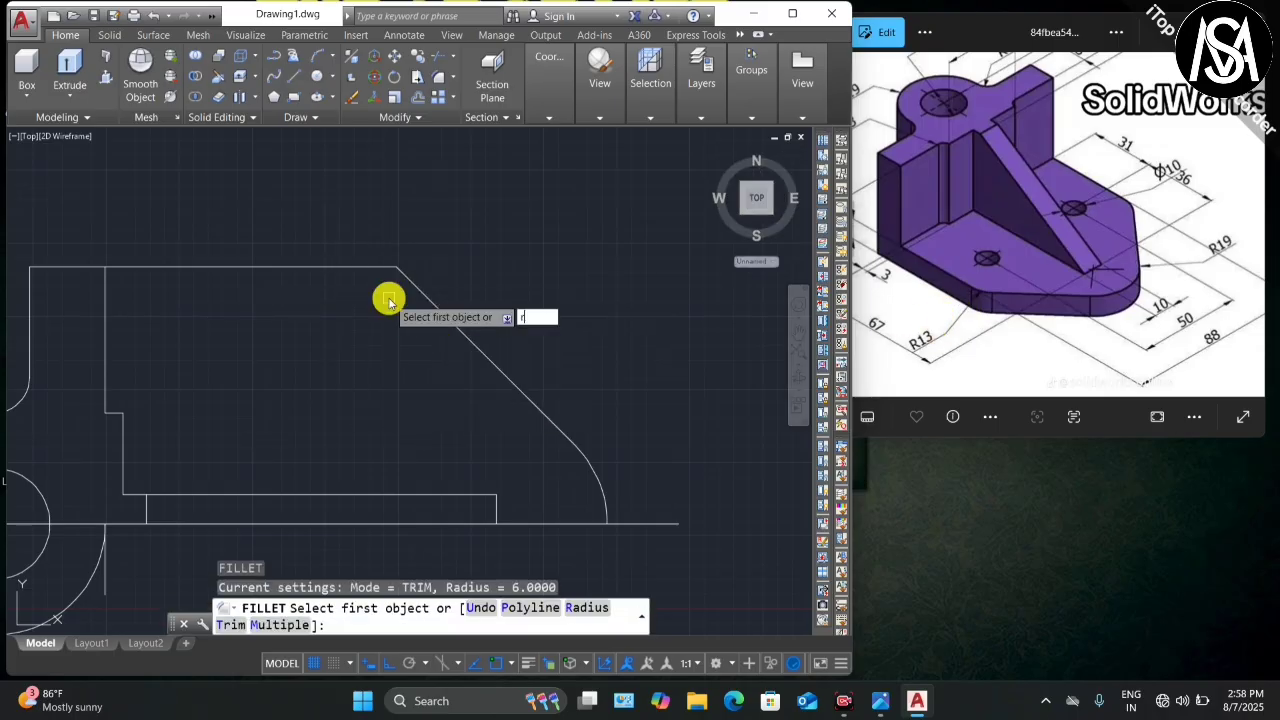
key("Return")
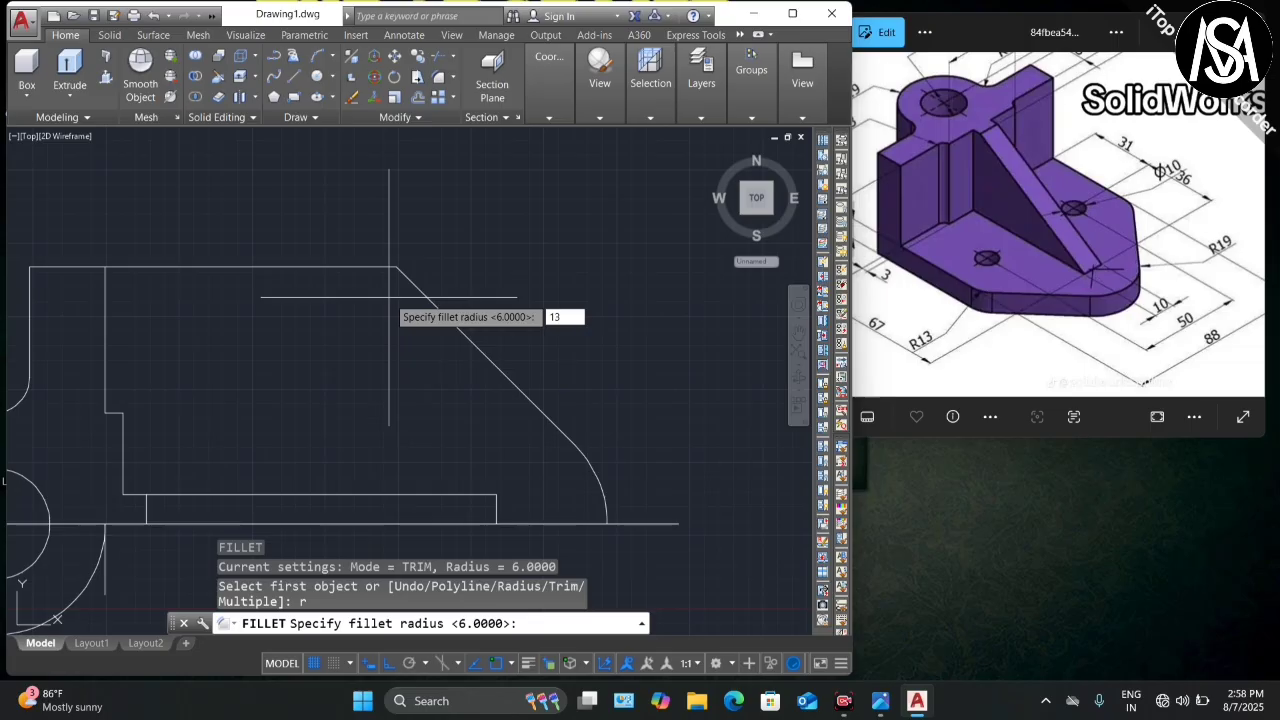
key("Return")
left_click(371, 264)
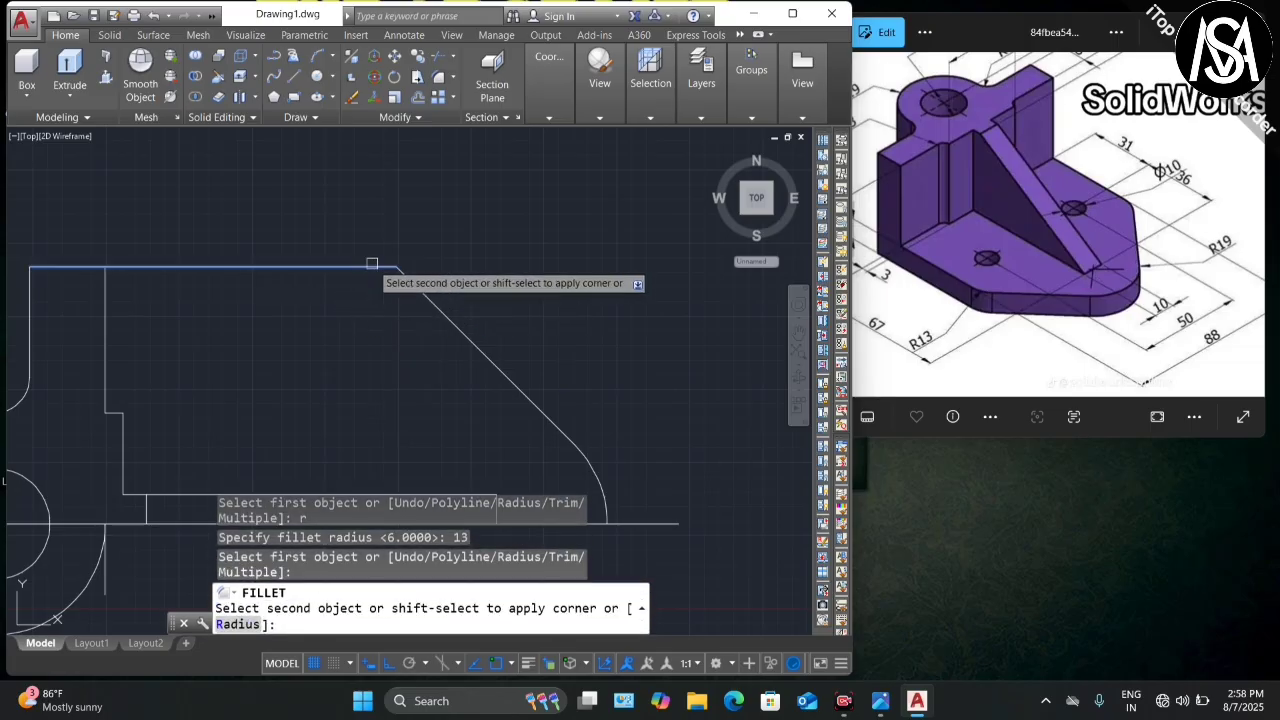
left_click(440, 310)
scroll(437, 306, "down", 2)
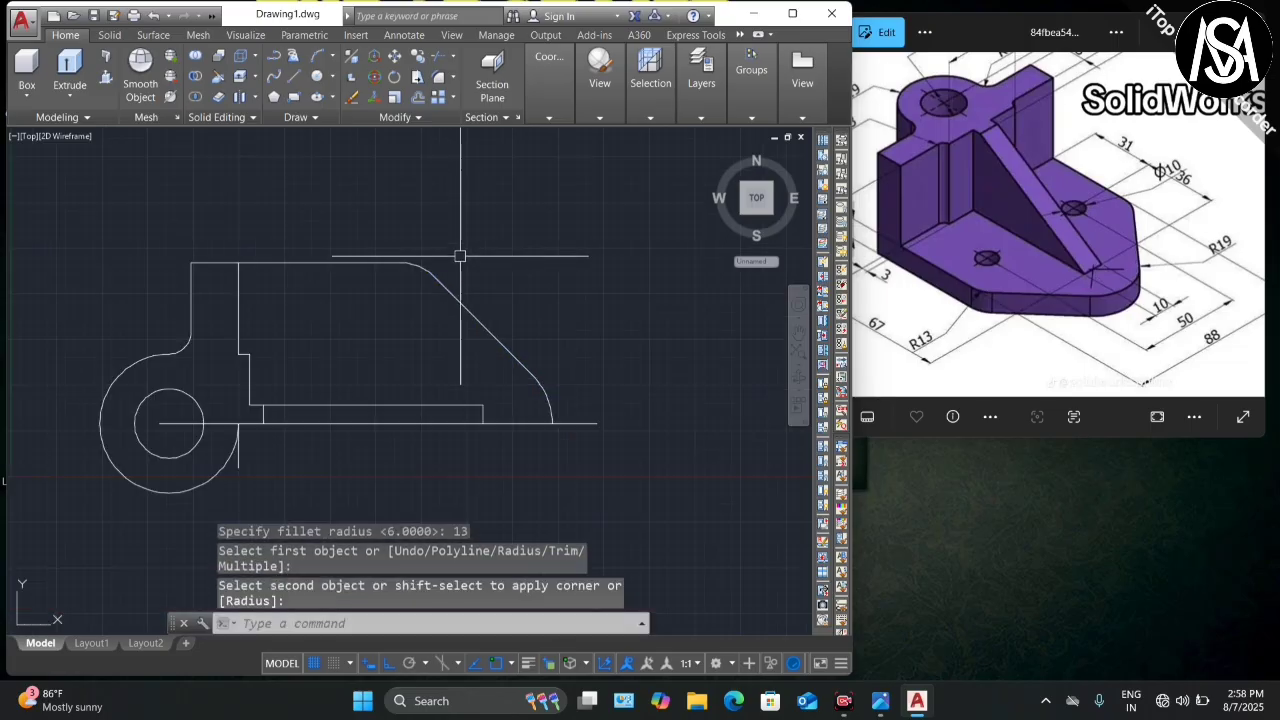
scroll(440, 254, "down", 1)
scroll(449, 264, "up", 2)
scroll(451, 257, "down", 2)
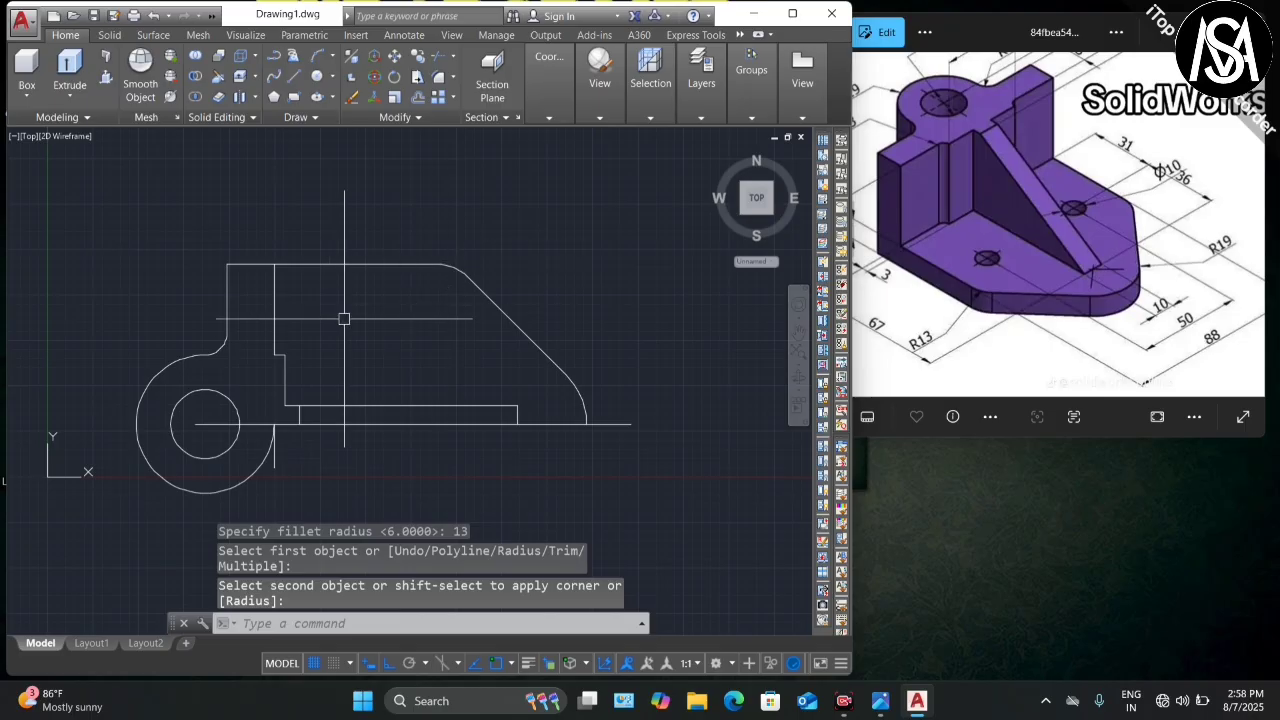
scroll(336, 286, "down", 2)
scroll(287, 313, "up", 2)
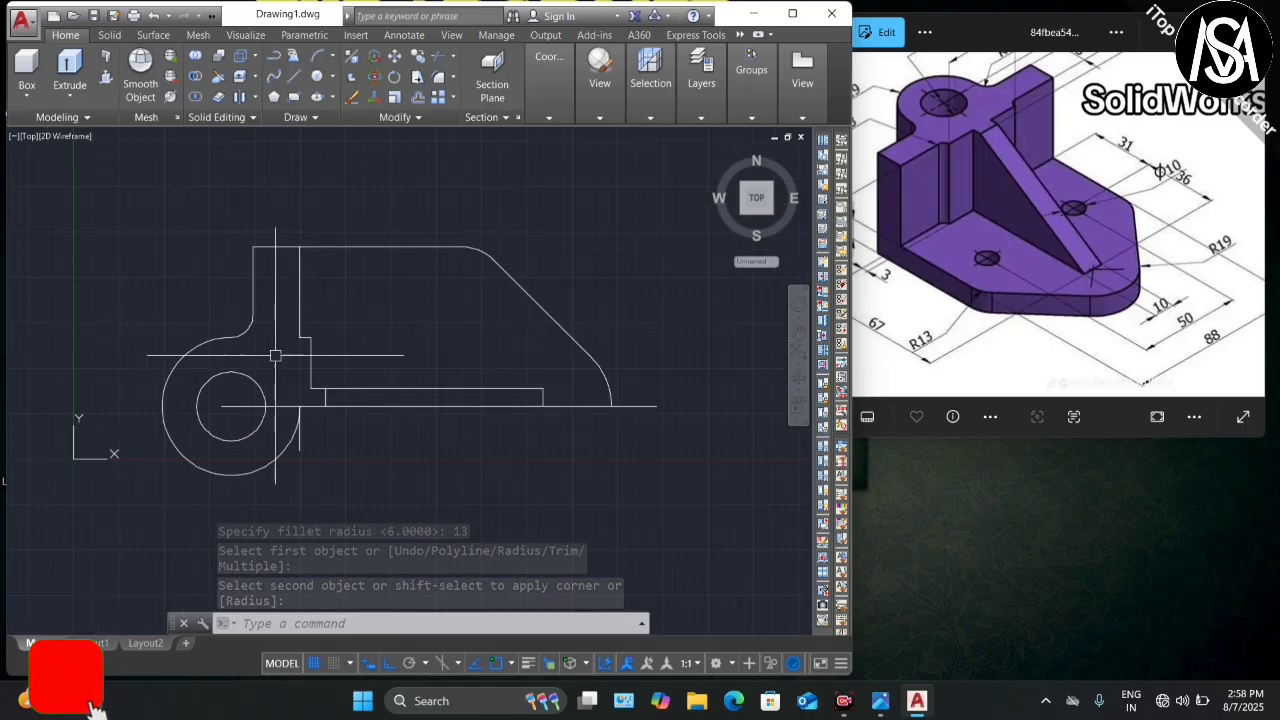
scroll(1000, 88, "up", 1)
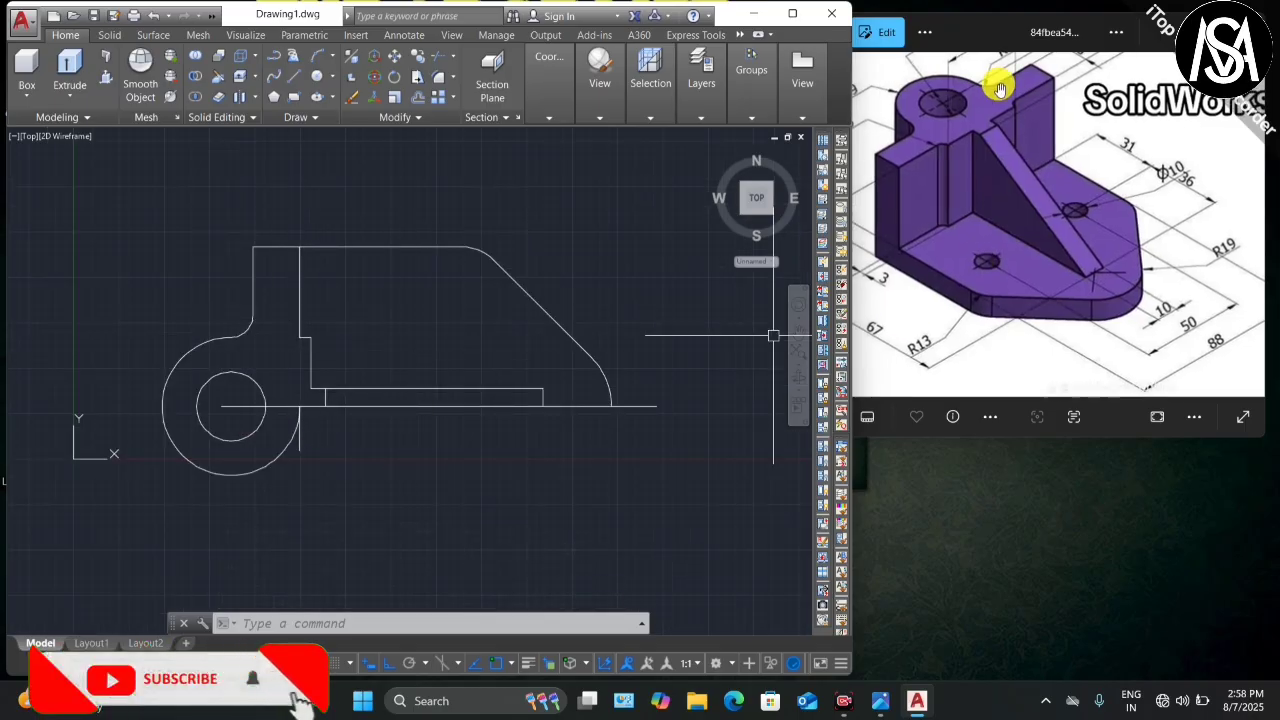
scroll(1000, 88, "up", 1)
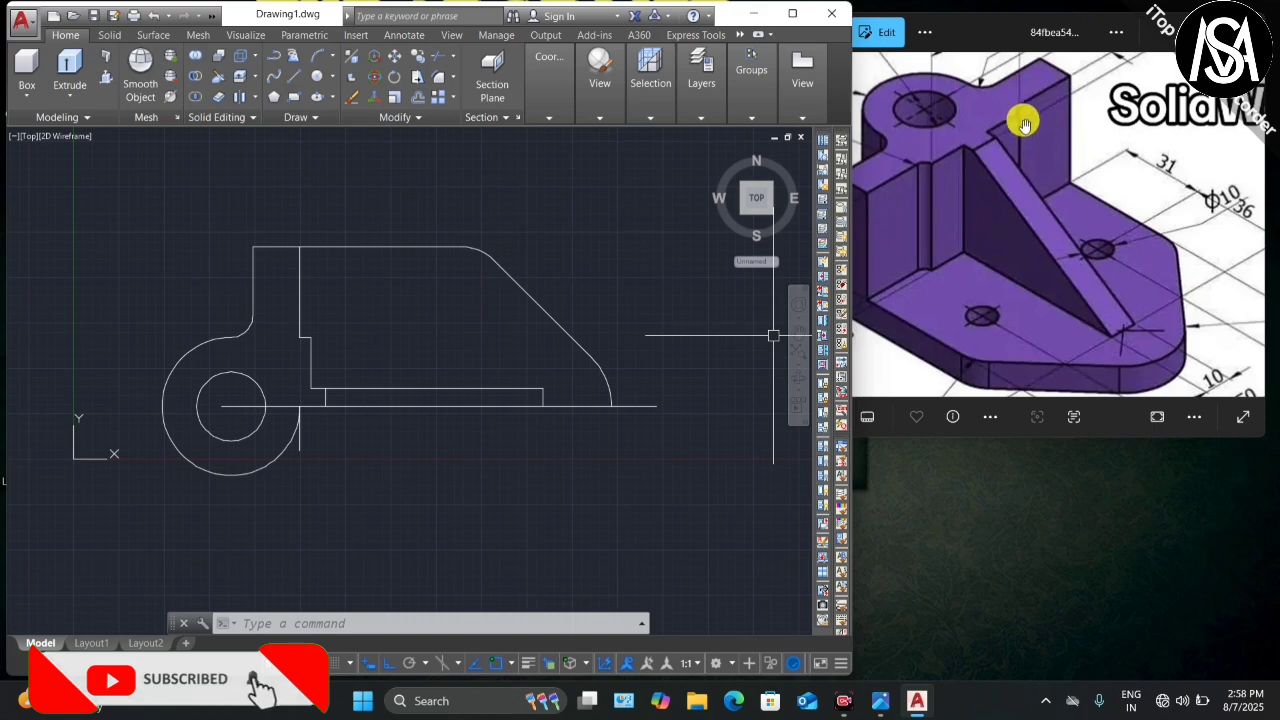
scroll(1024, 123, "down", 2)
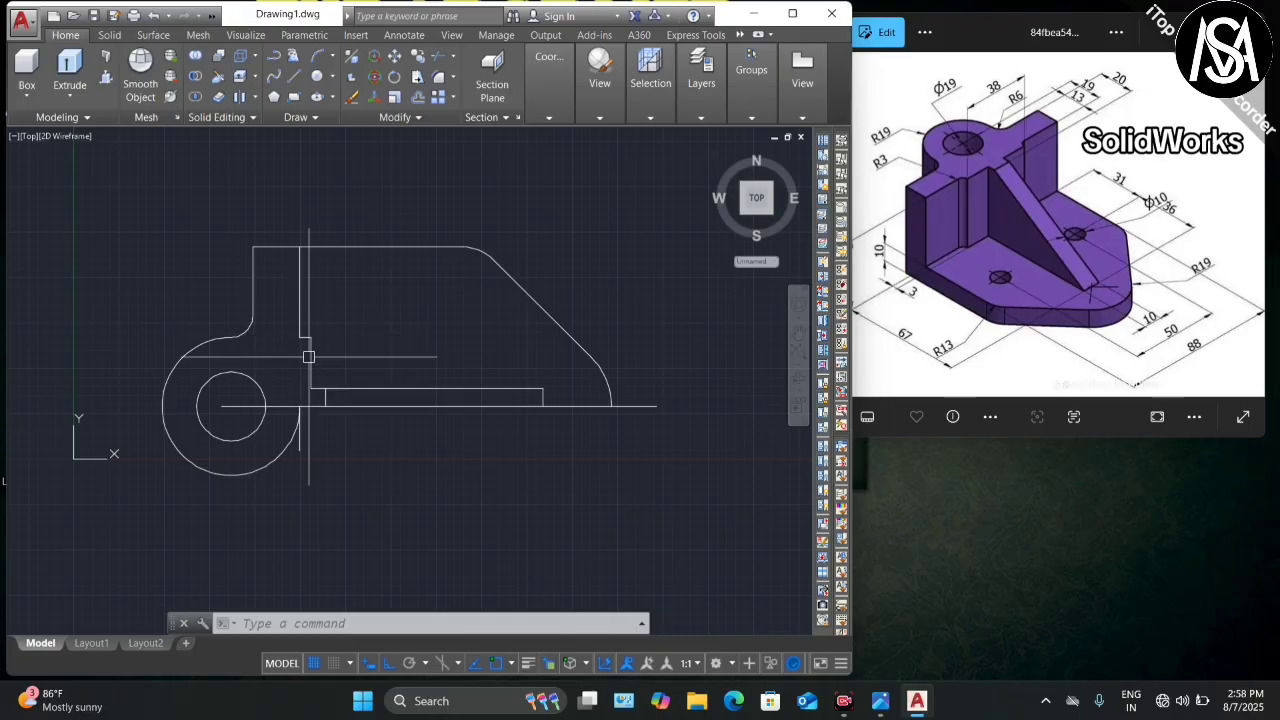
scroll(309, 357, "up", 3)
Step: Fillet the step corner between the vertical line beside the boss and its adjoining line with radius 3
scroll(325, 322, "down", 2)
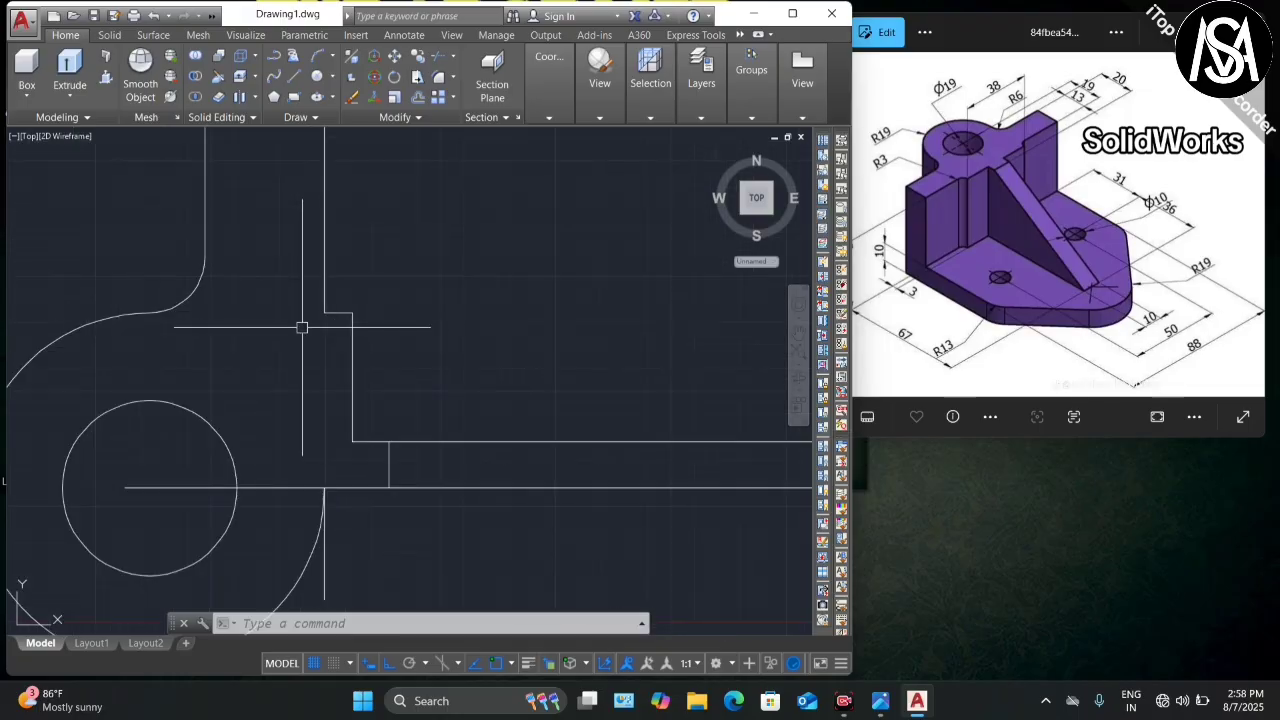
key("Return")
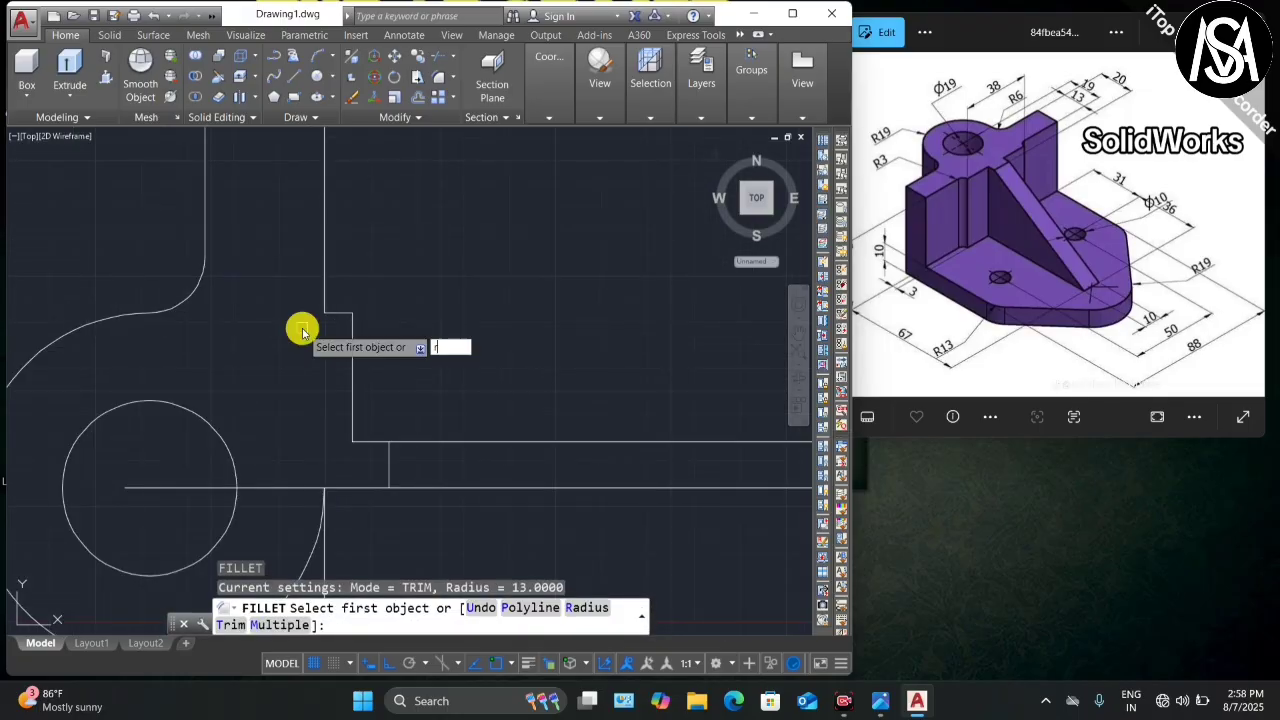
type("r")
key("Return")
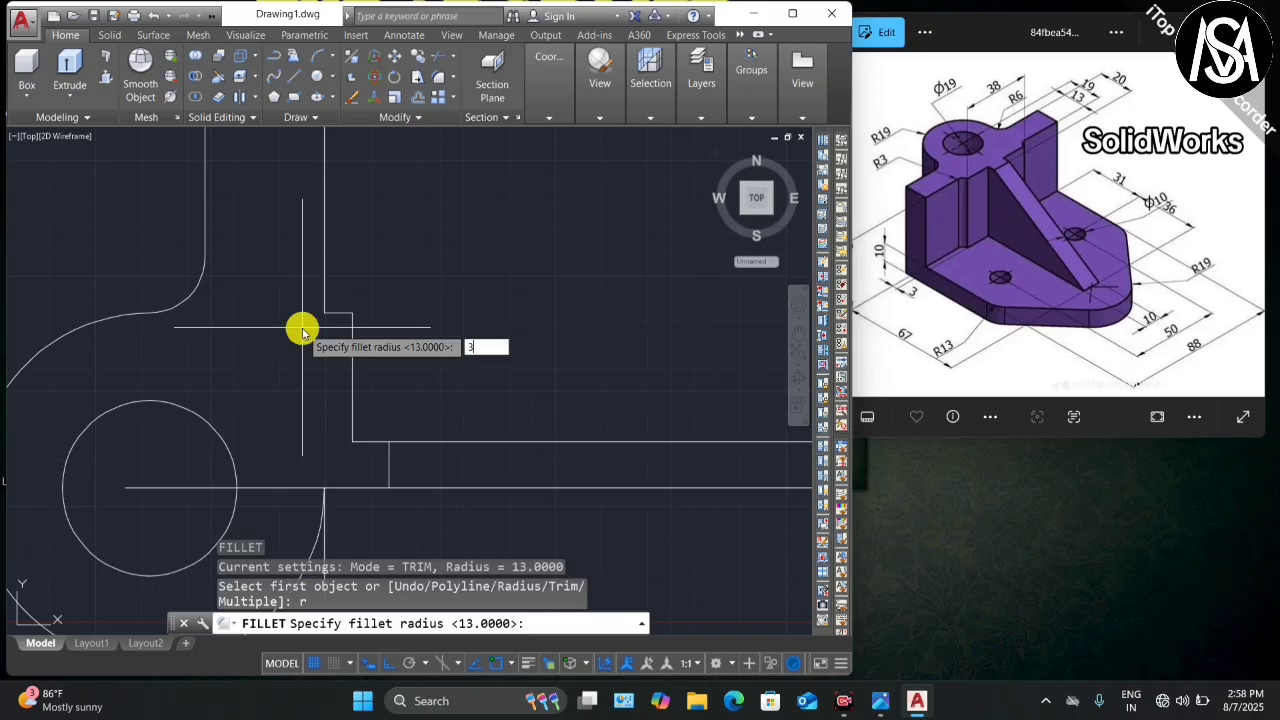
type("3")
key("Return")
left_click(320, 292)
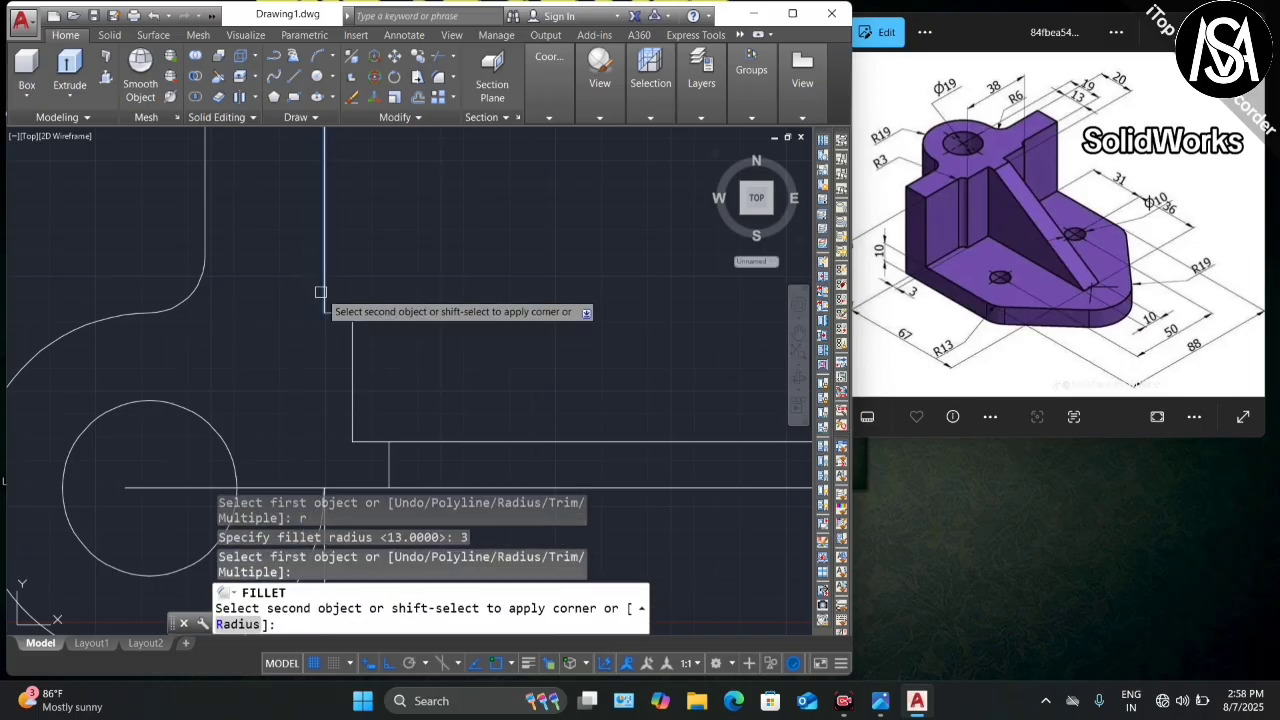
left_click(342, 315)
scroll(357, 300, "down", 4)
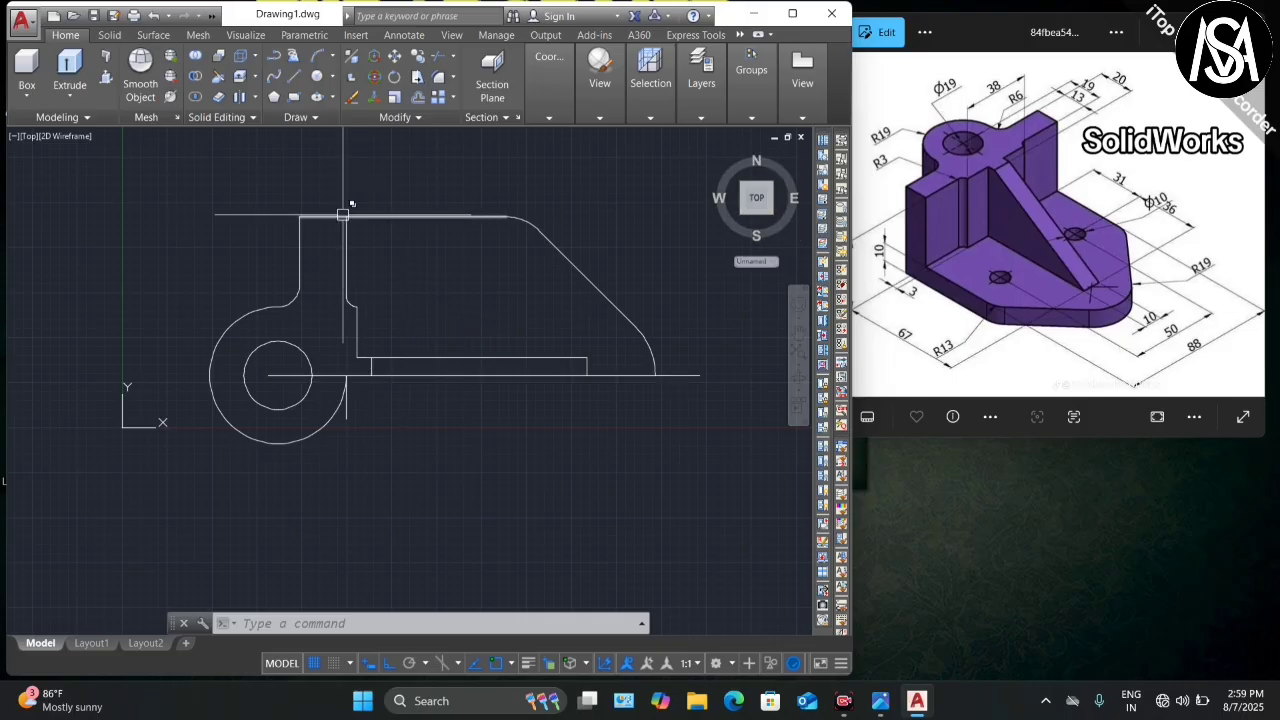
Step: Draw a polyline from a point on the top edge, 31 units horizontally then 25 units down
type("l")
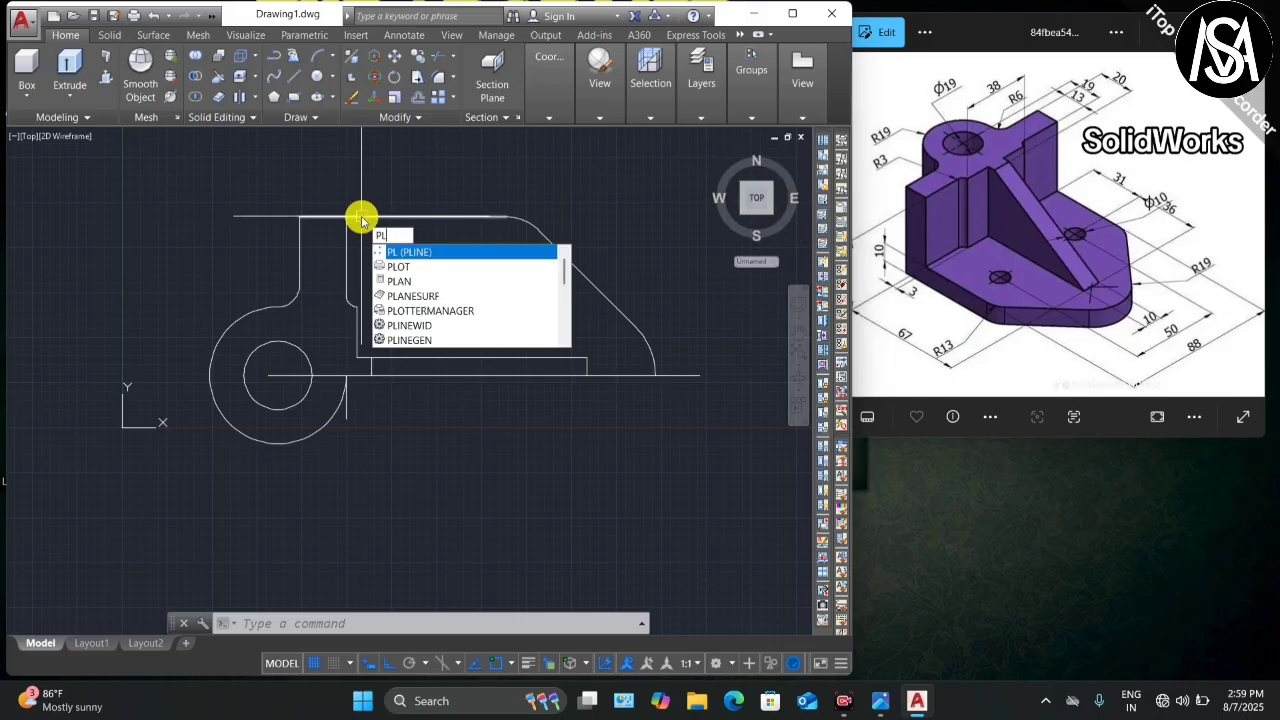
key("Return")
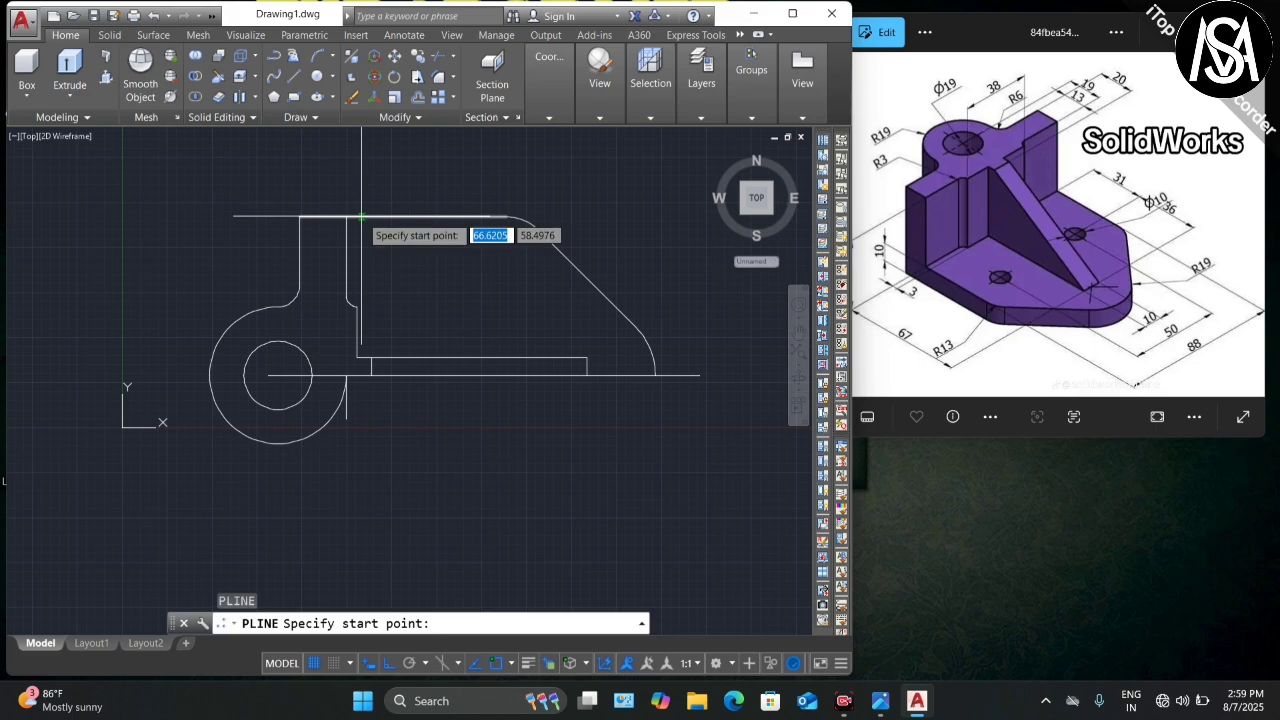
left_click(346, 216)
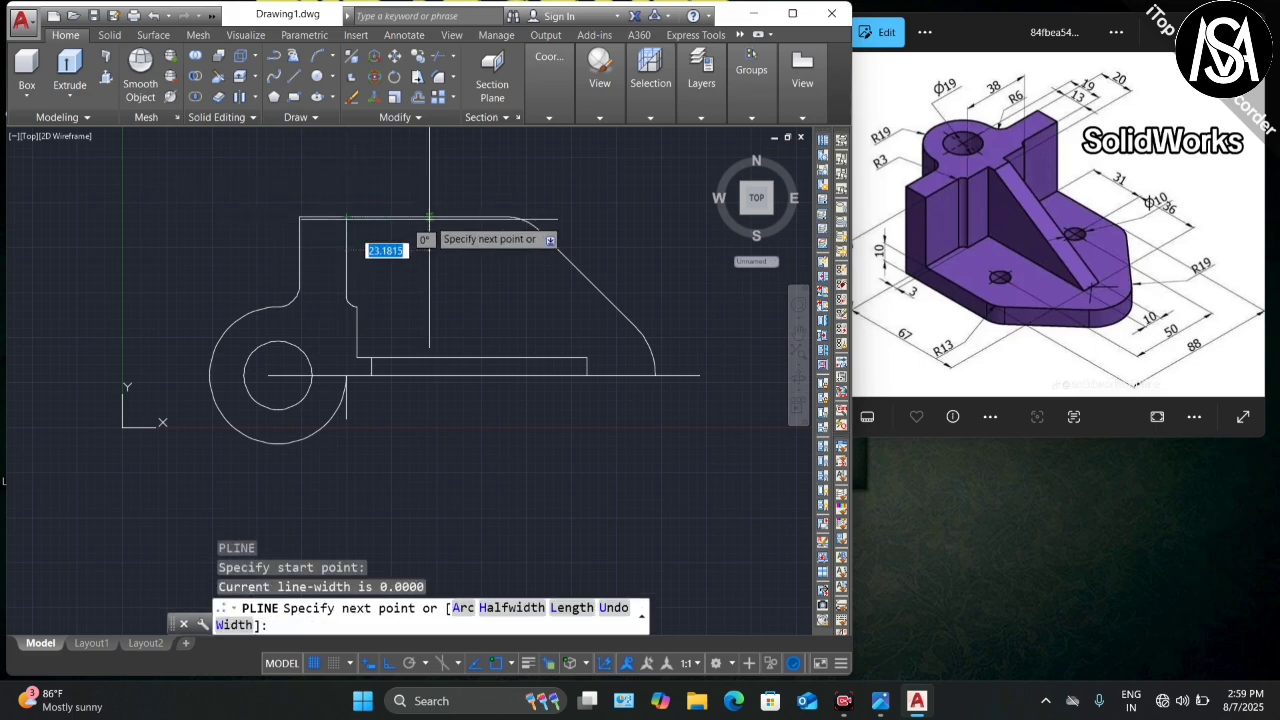
type("31")
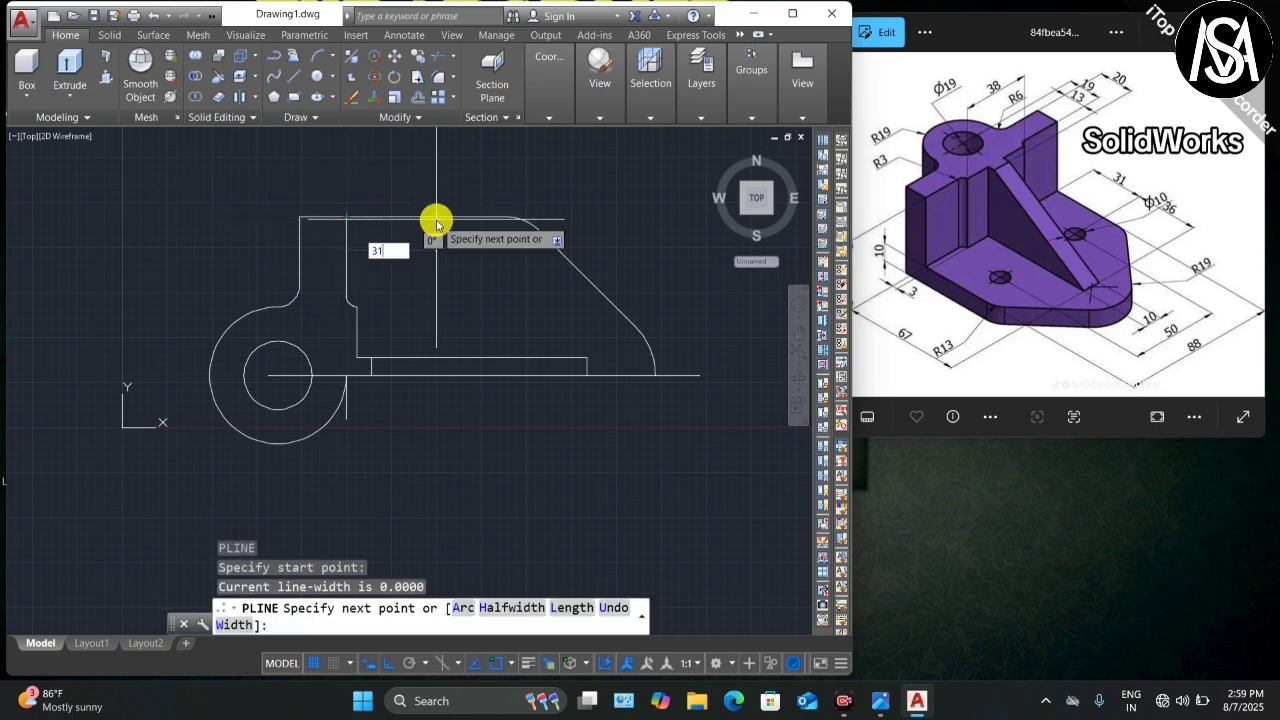
key("Return")
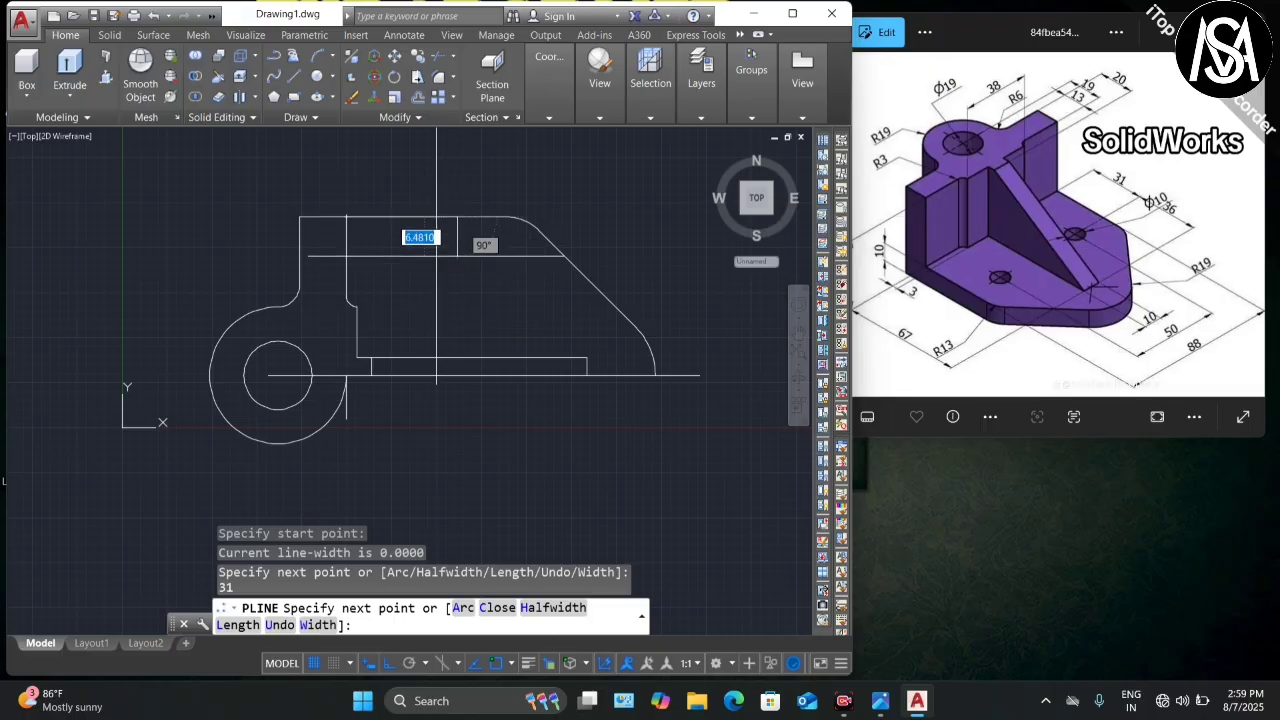
type("25")
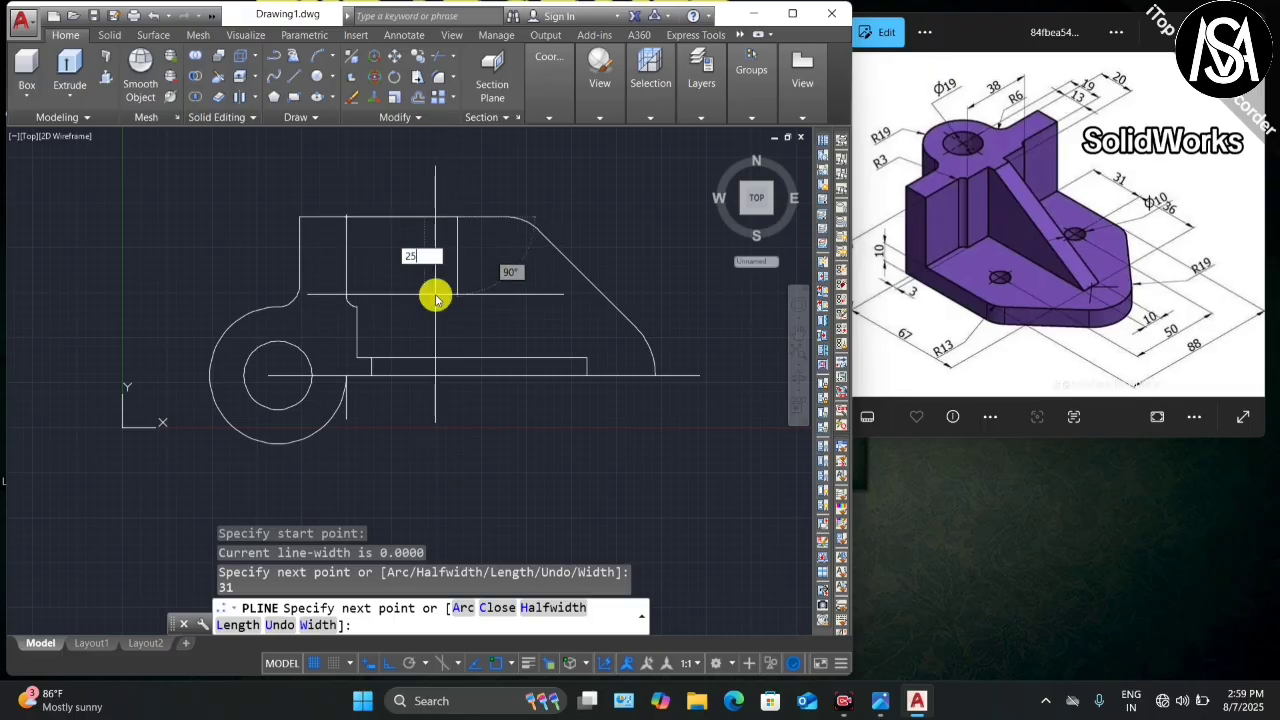
key("Return")
key("Escape")
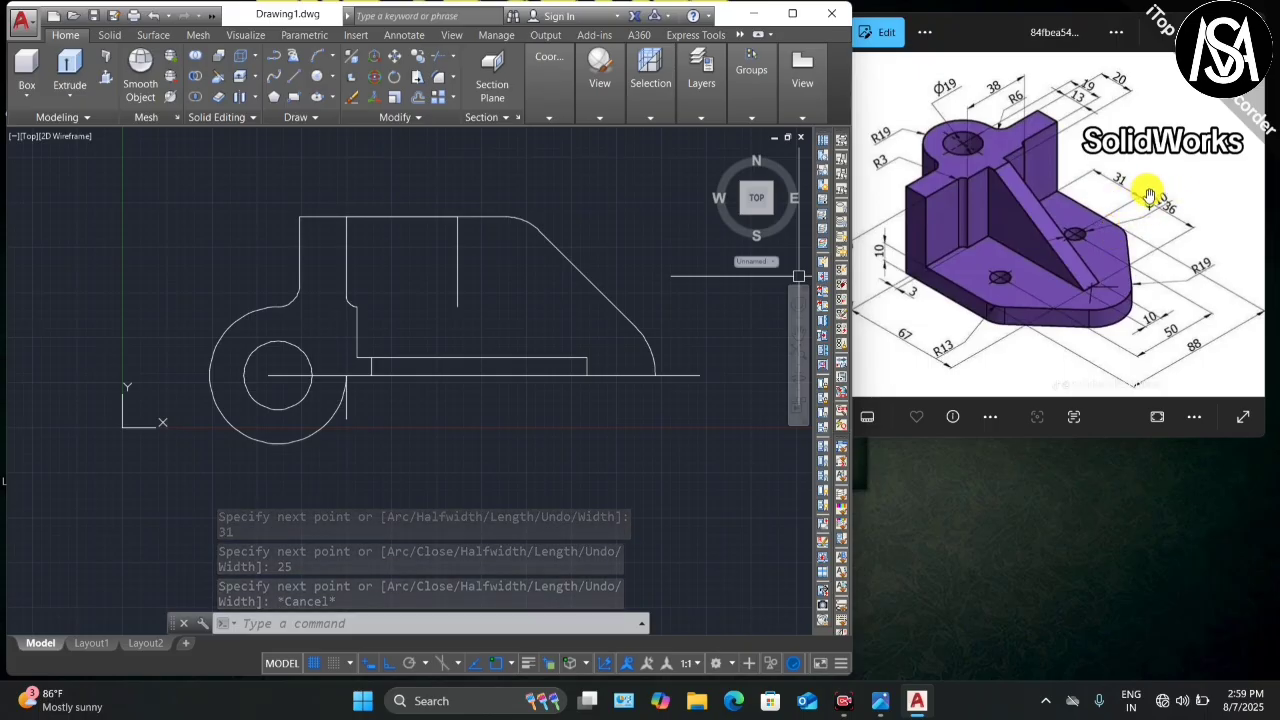
Step: Draw a 10-diameter hole circle centred on the construction-line intersection
type("c")
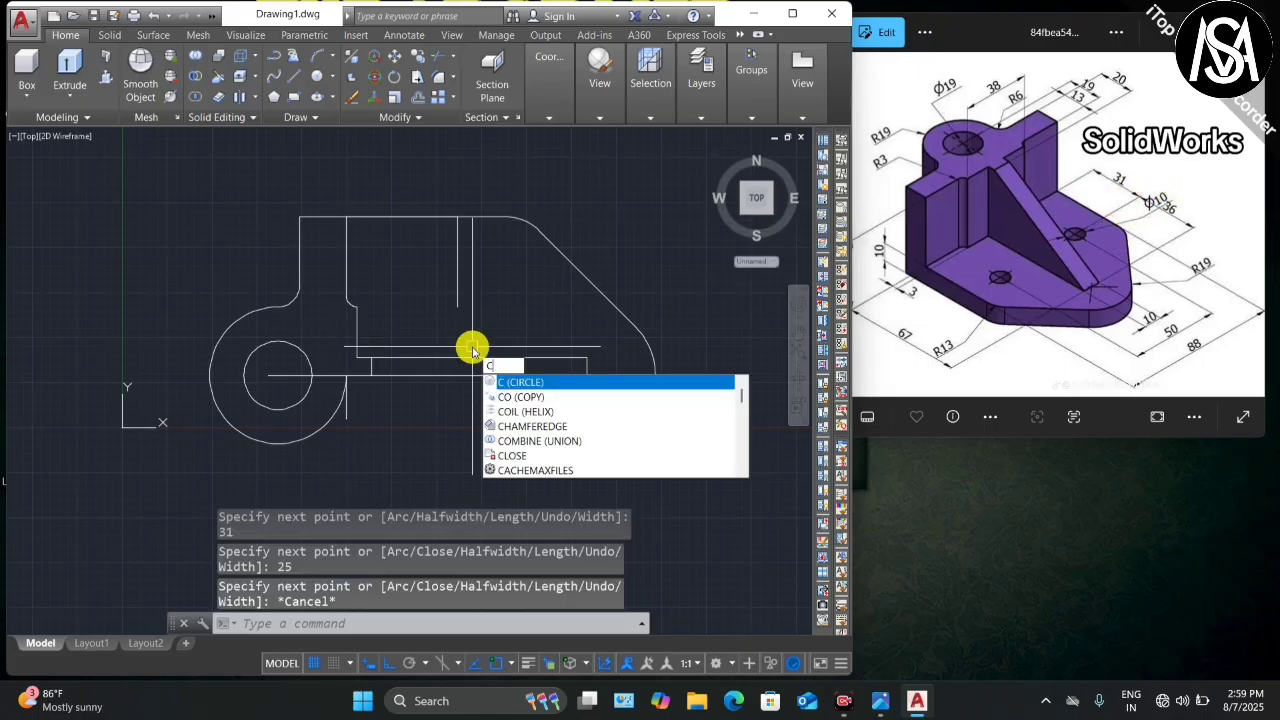
key("Return")
left_click(458, 308)
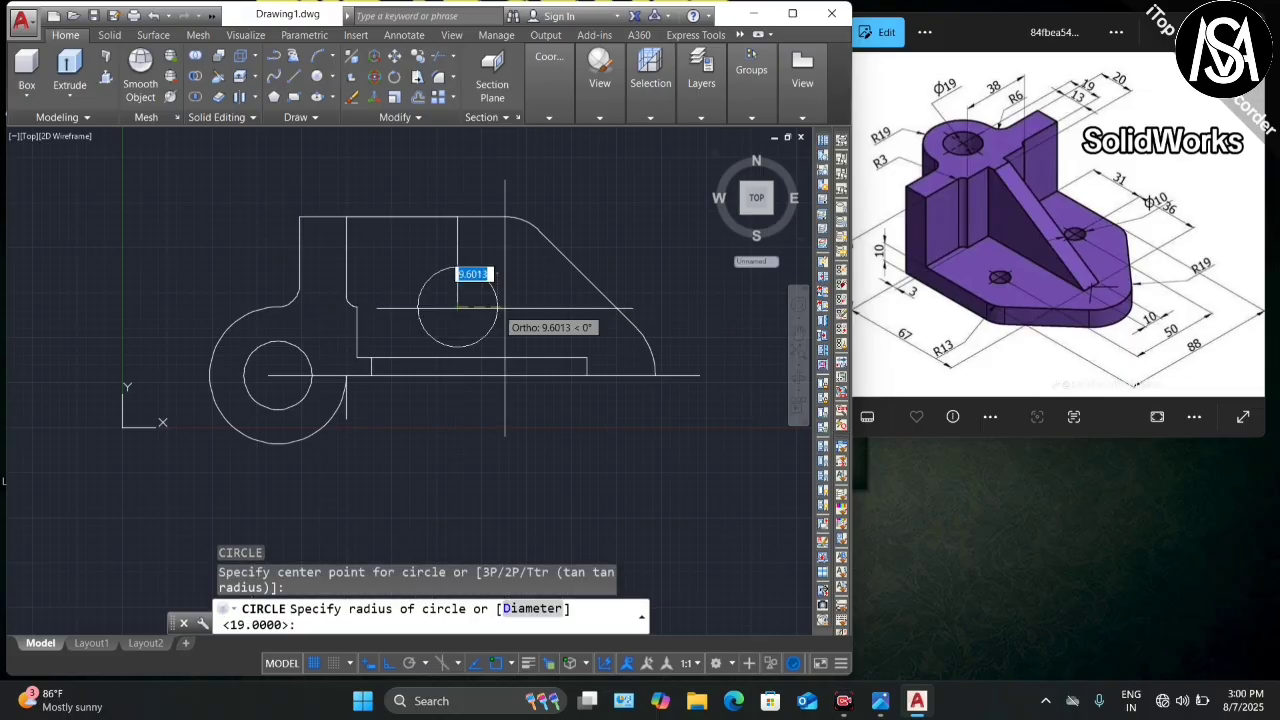
type("d")
key("Return")
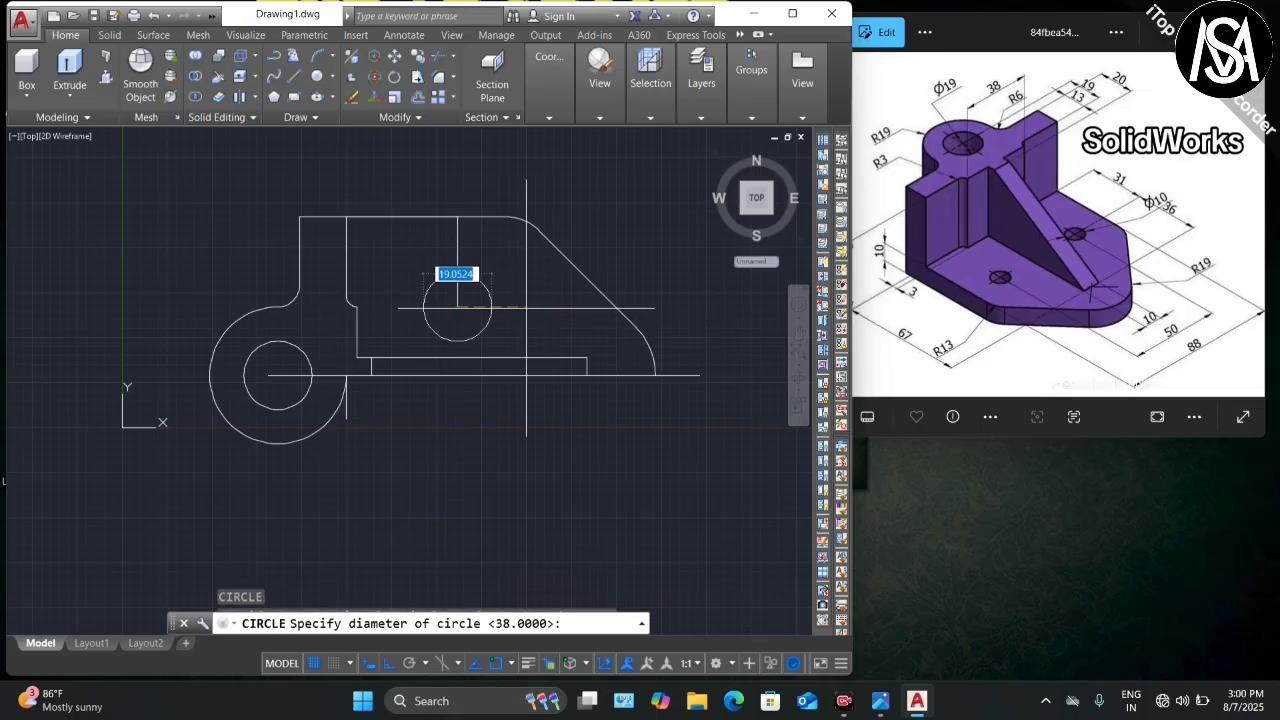
type("10")
key("Return")
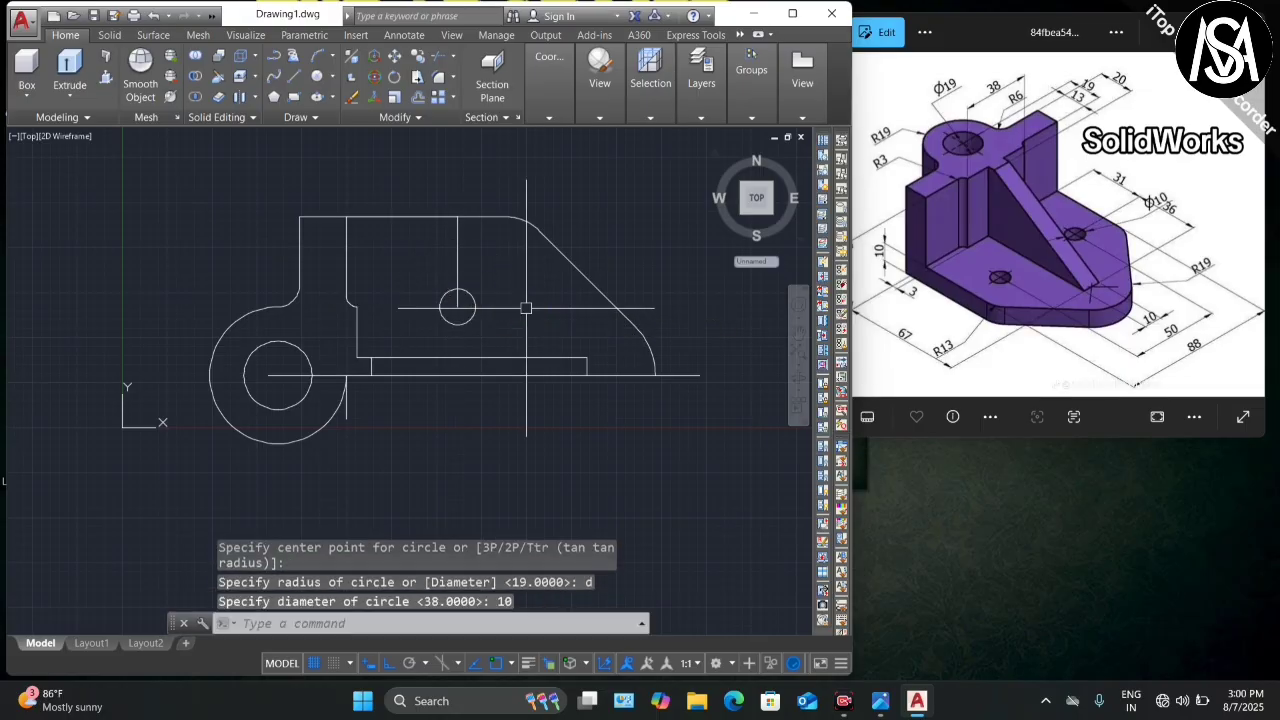
Step: Delete the 31/25 construction polyline above the hole
left_click(457, 255)
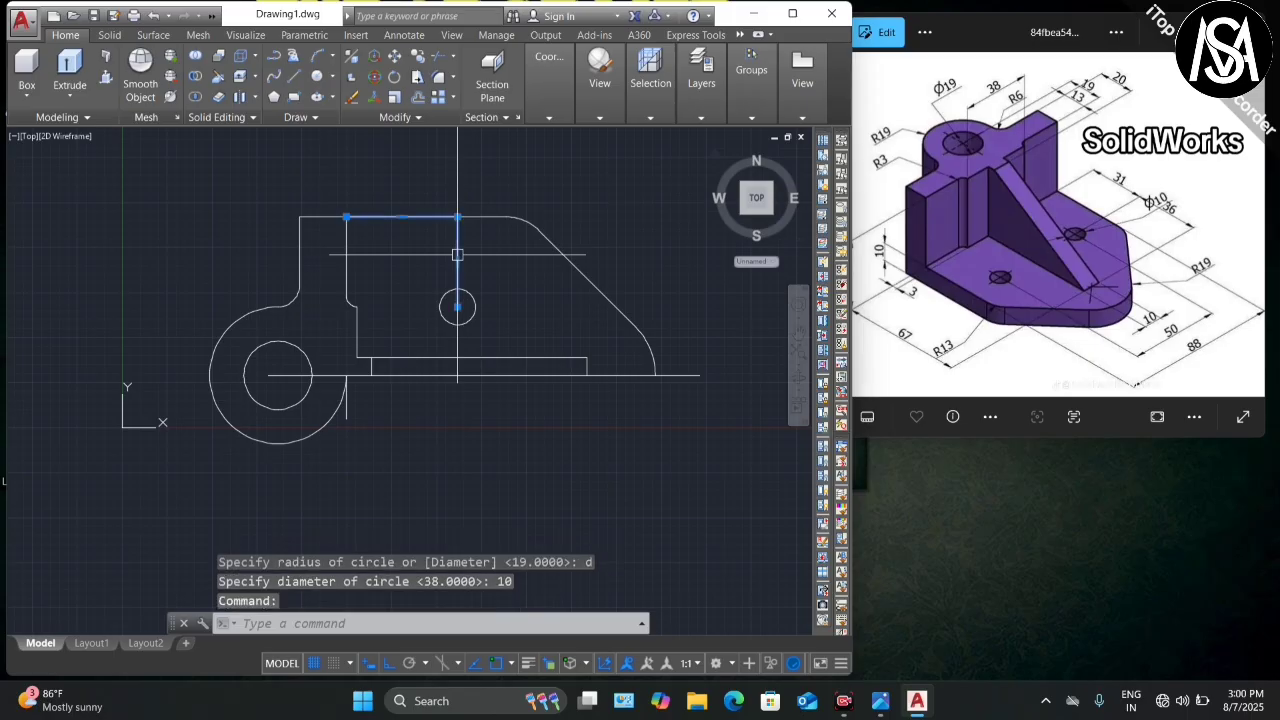
key("Delete")
scroll(449, 285, "down", 2)
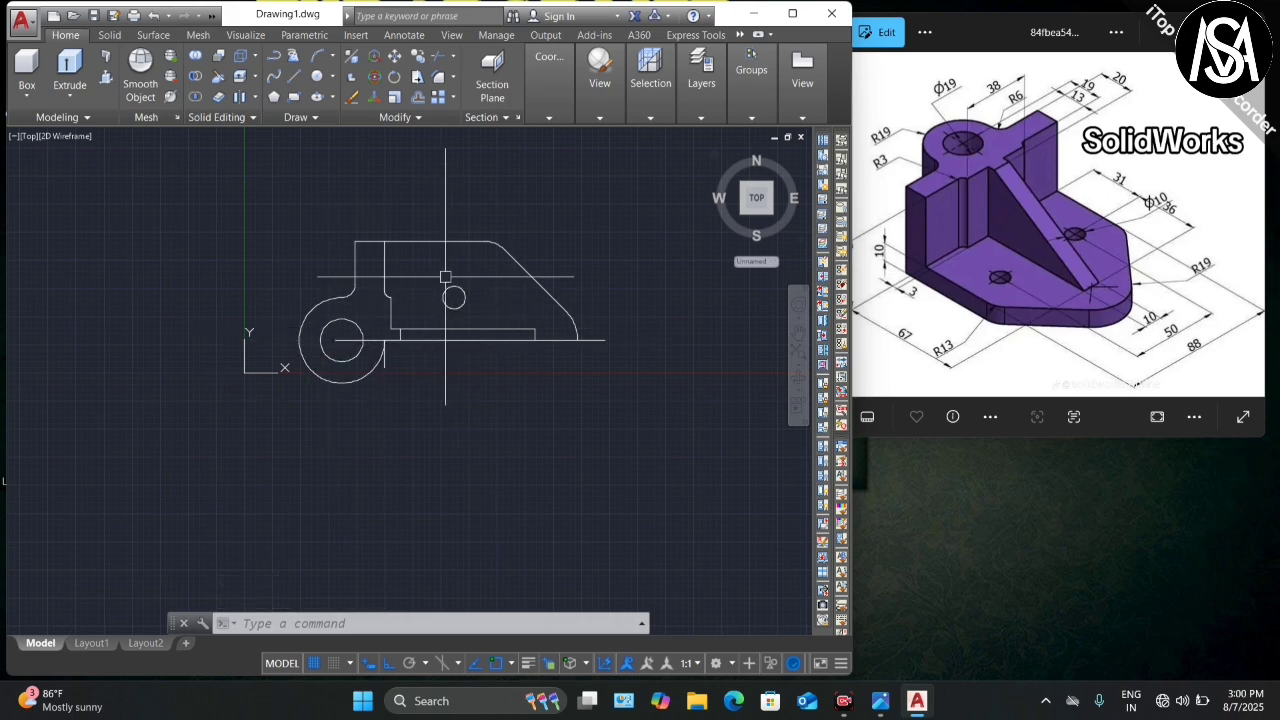
Step: Mirror the selected half outline and hole about the horizontal centre line, keeping the original
left_click(646, 202)
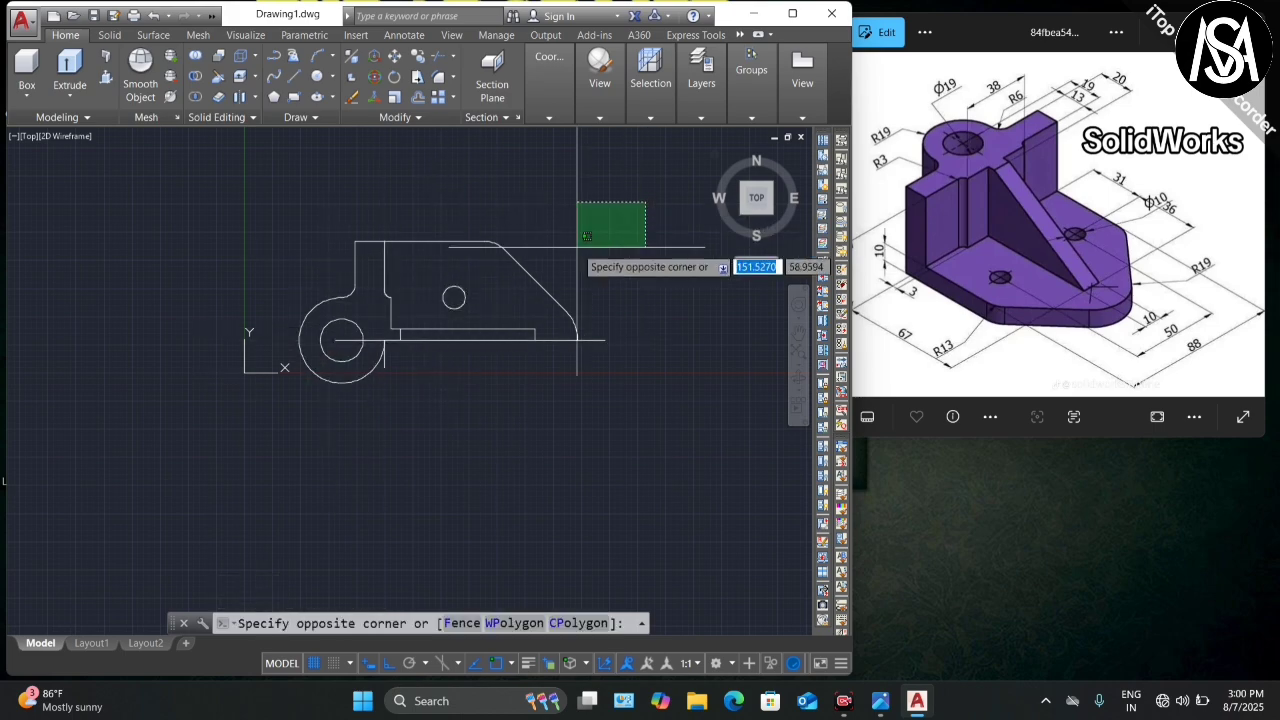
left_click(373, 337)
scroll(325, 276, "up", 3)
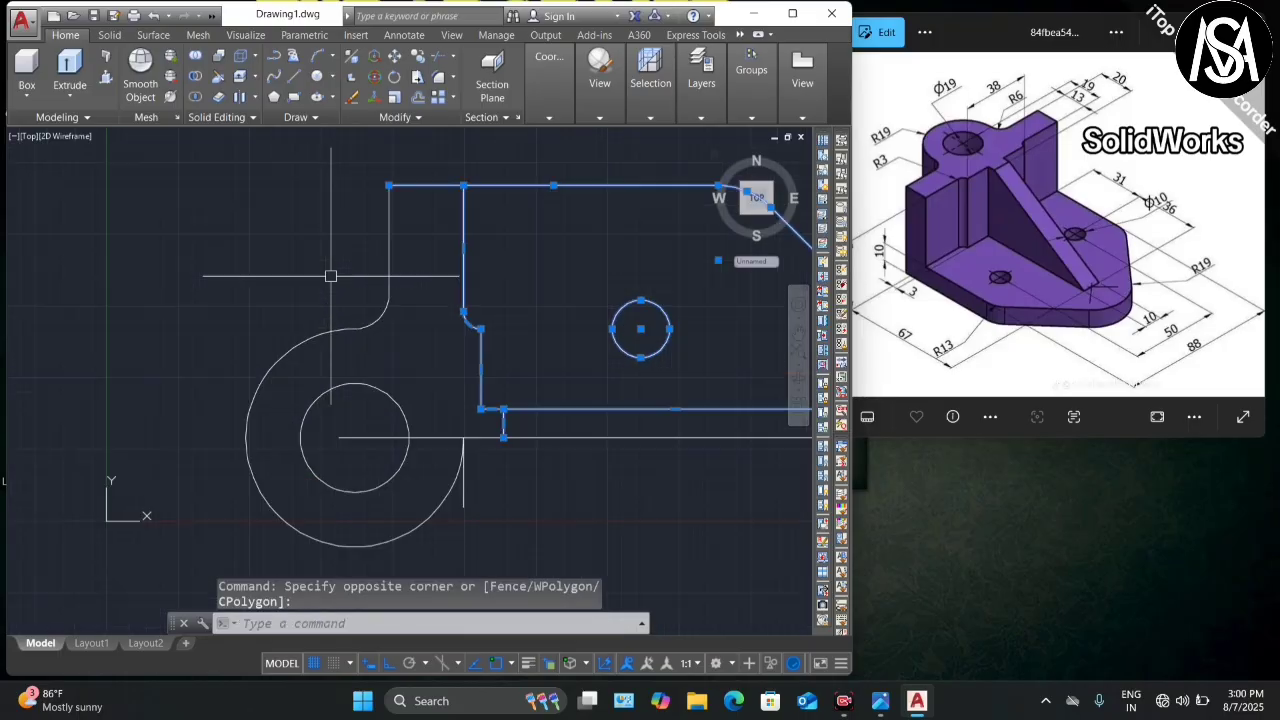
left_click(422, 217)
left_click(351, 314)
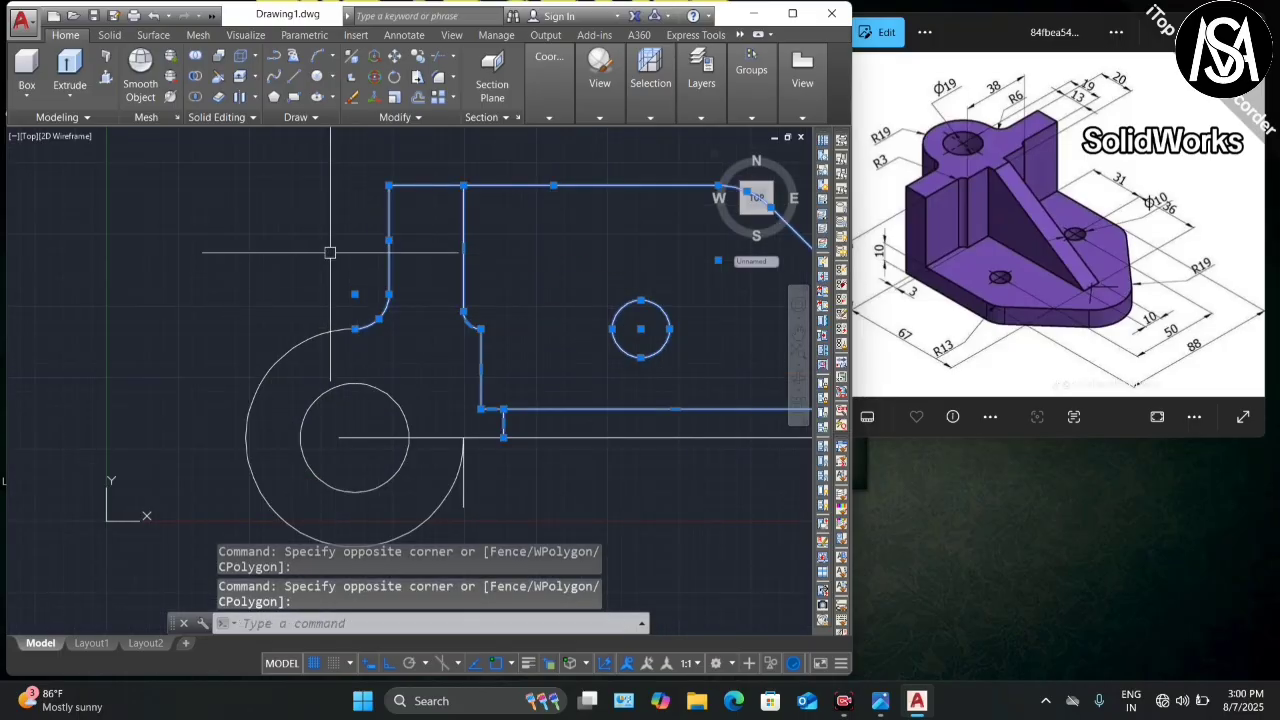
scroll(440, 295, "down", 2)
scroll(440, 290, "down", 2)
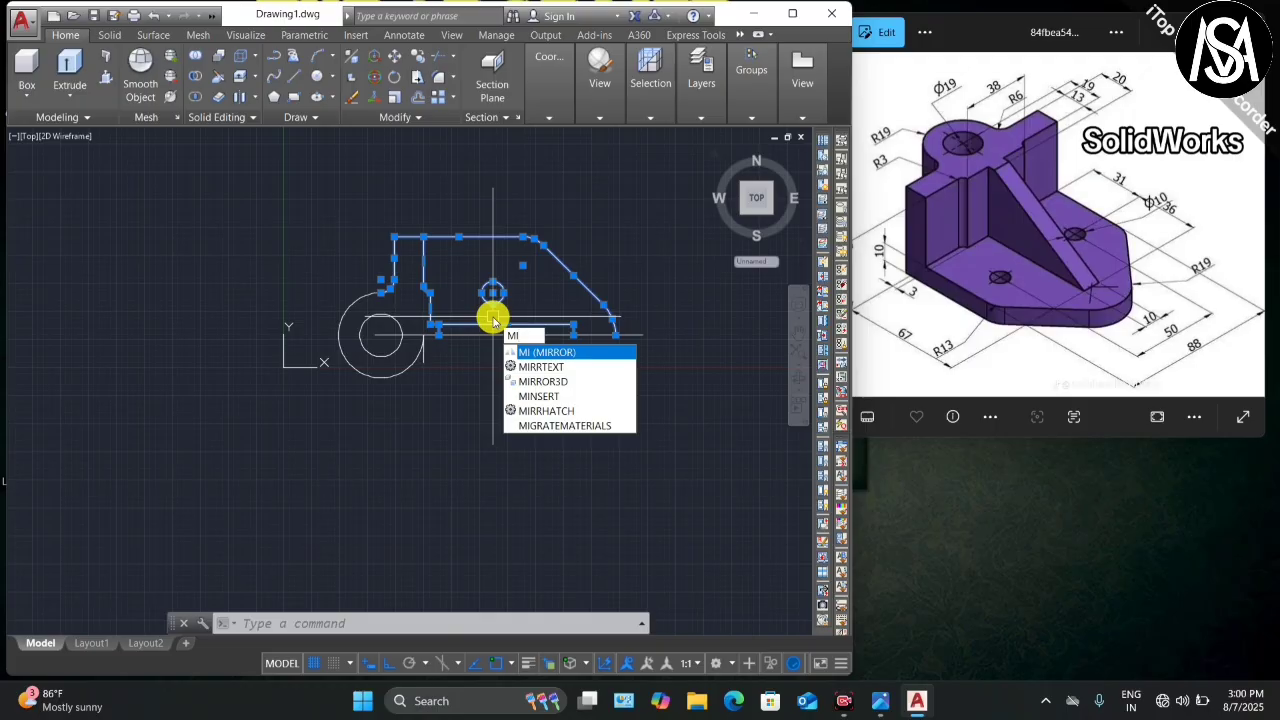
key("Return")
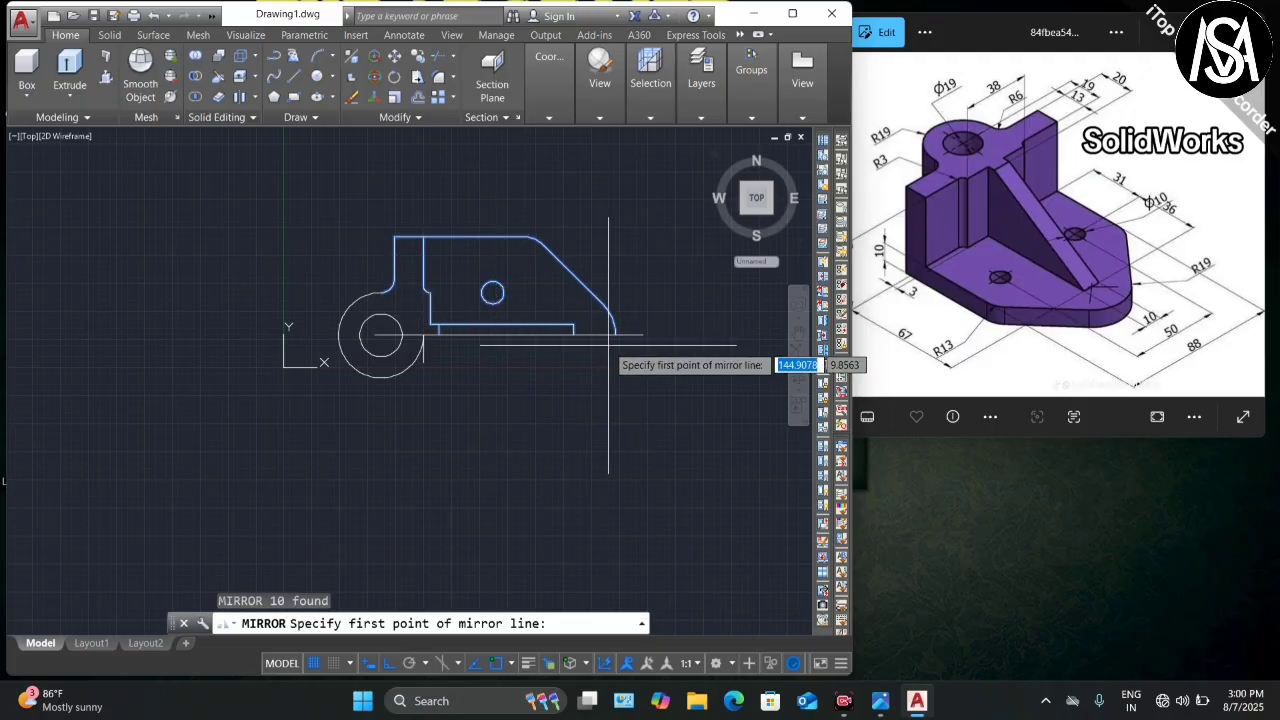
left_click(642, 334)
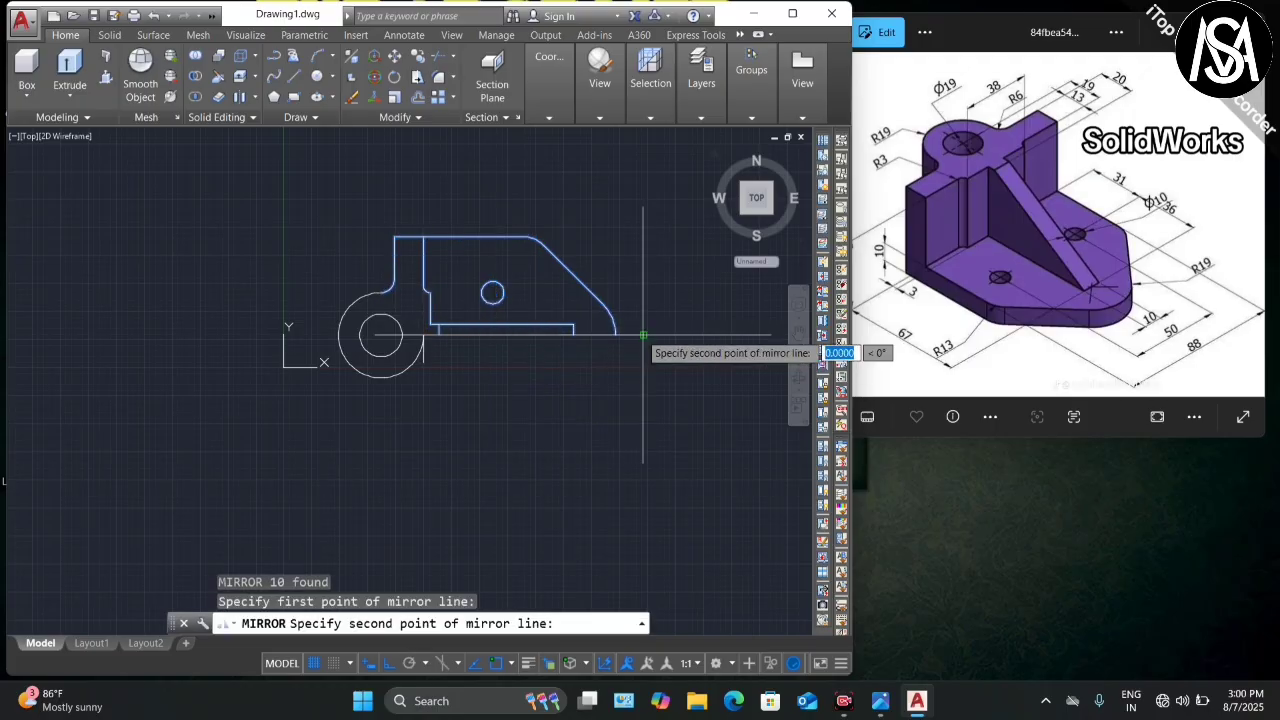
left_click(380, 336)
left_click(412, 390)
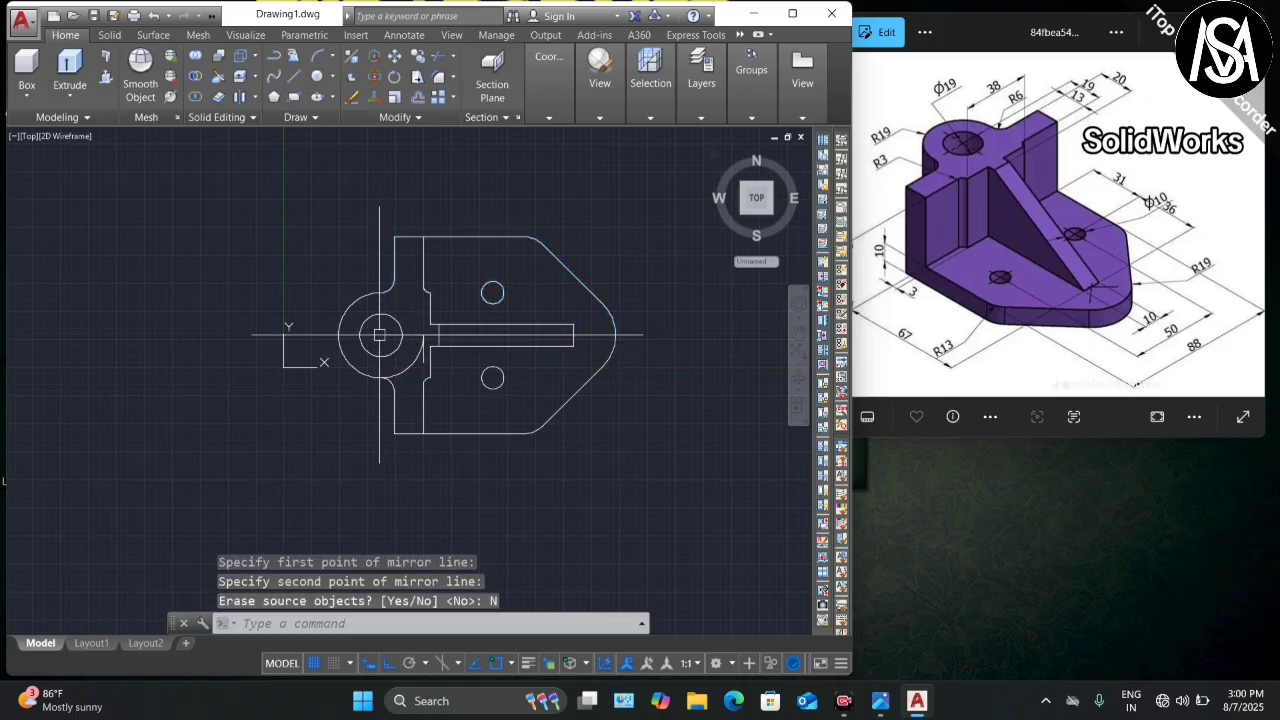
key("Escape")
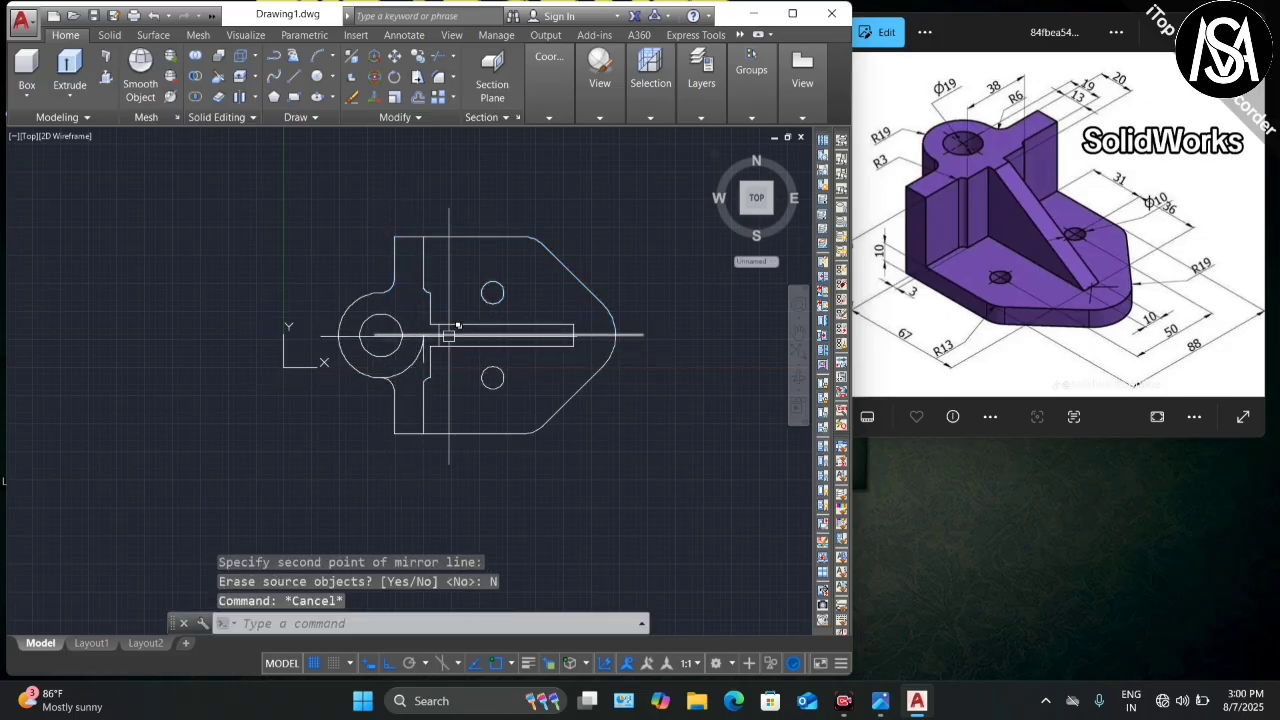
Step: Delete the horizontal centre line and the short leftover vertical segment
left_click(604, 334)
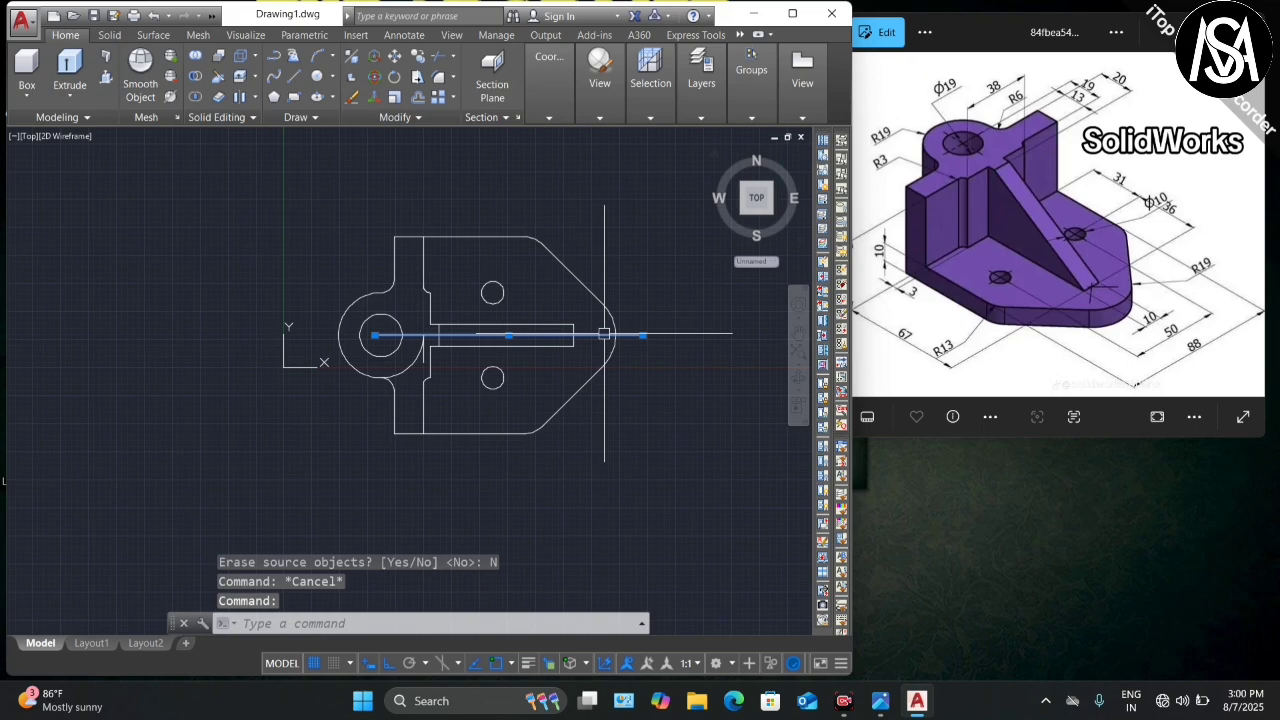
key("Delete")
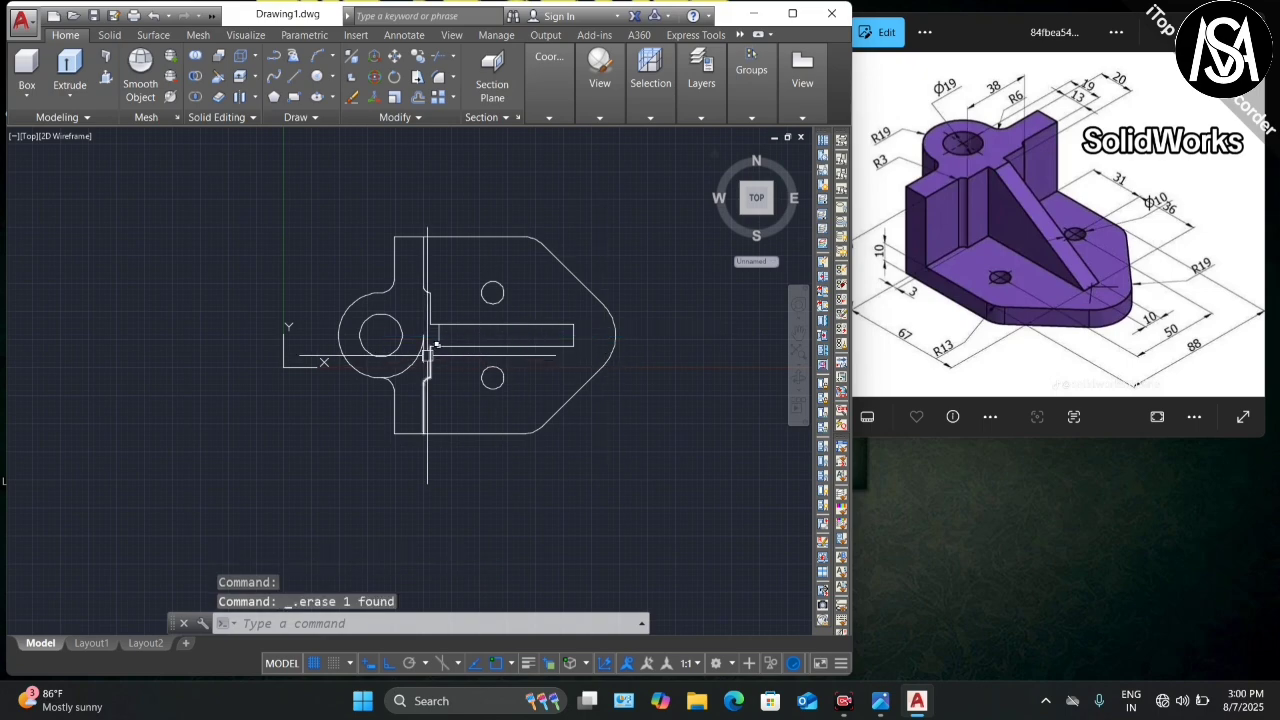
scroll(427, 354, "up", 2)
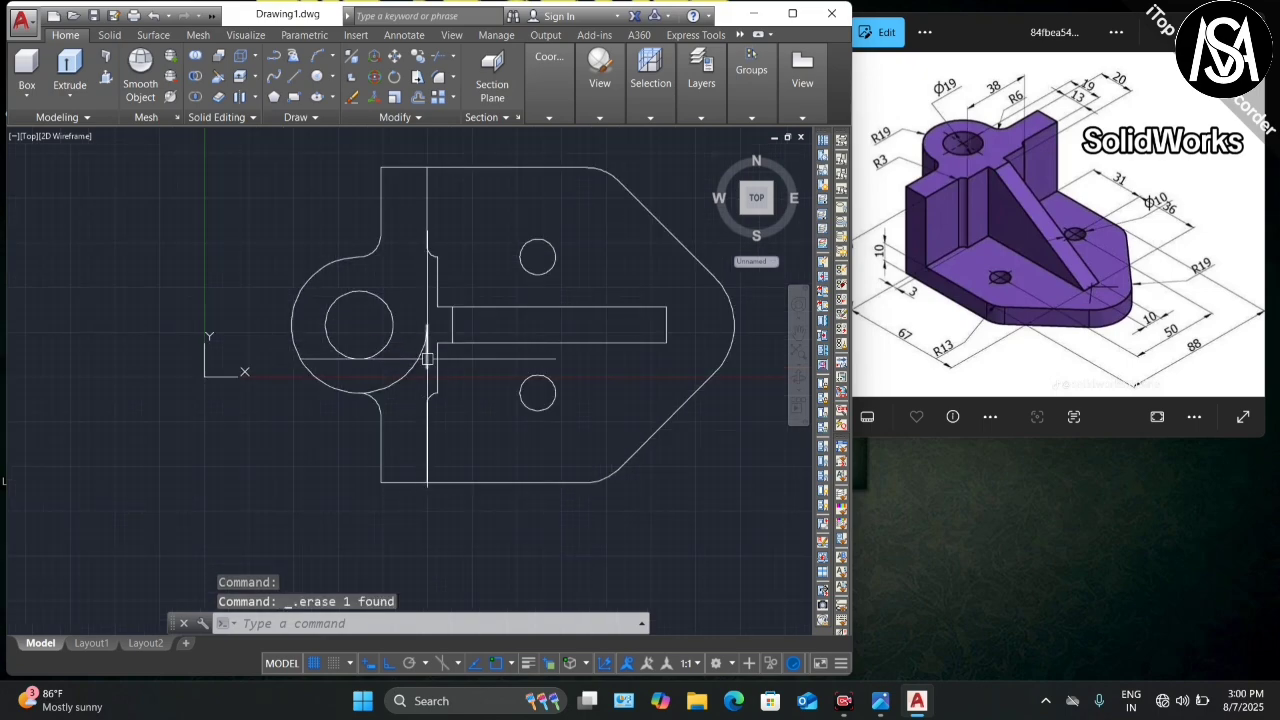
left_click(427, 358)
key("Delete")
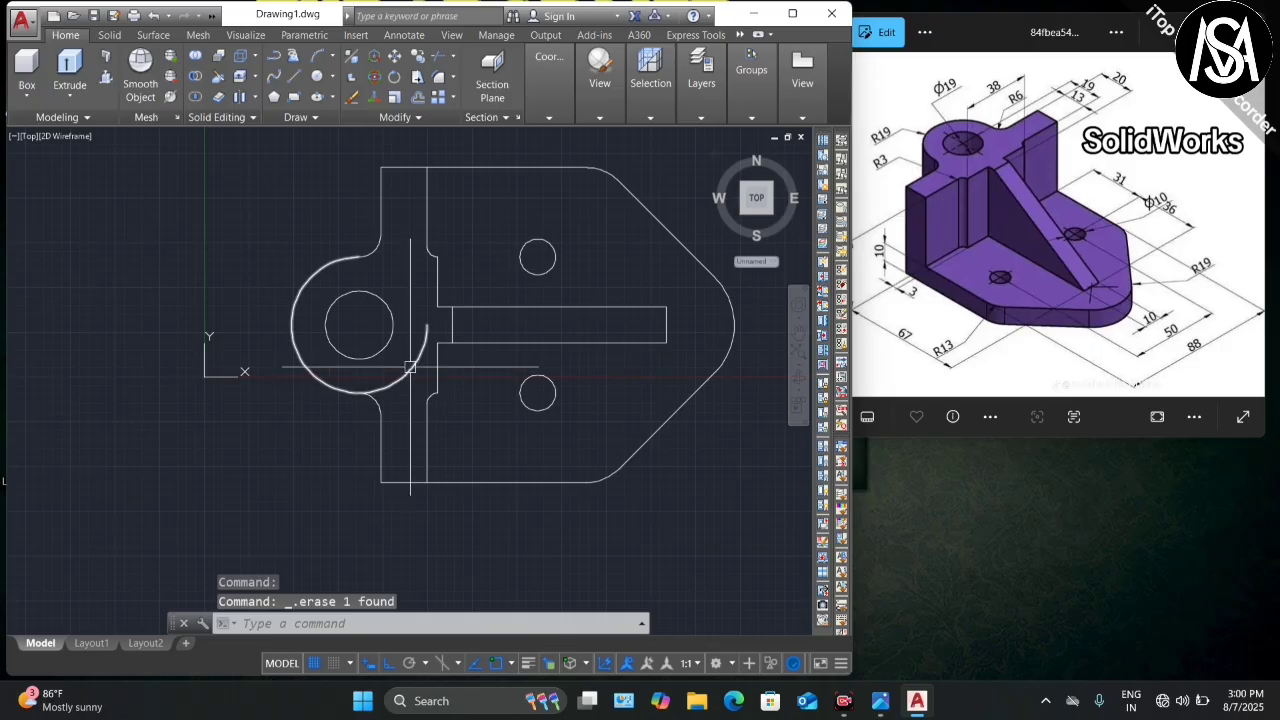
type("tr")
key("Return")
key("Return")
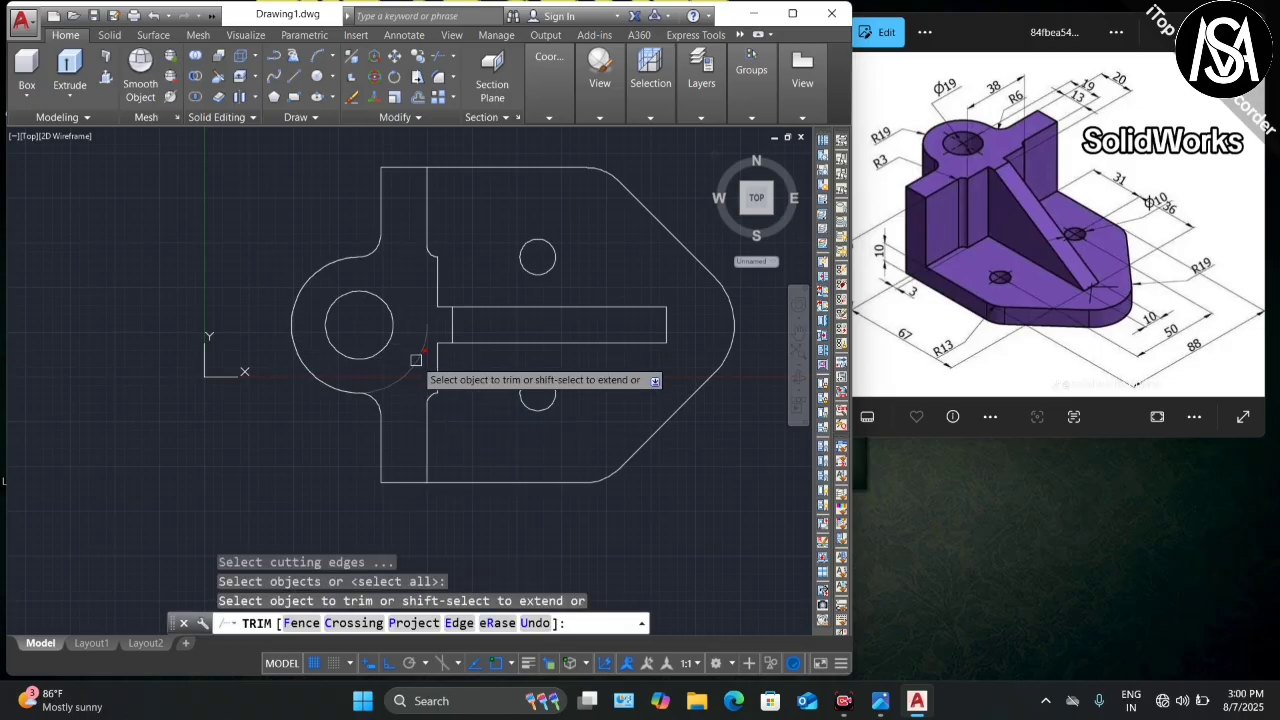
Step: Cancel trimming and turn the view to SE Isometric via the ViewCube corner
key("Escape")
scroll(386, 376, "down", 4)
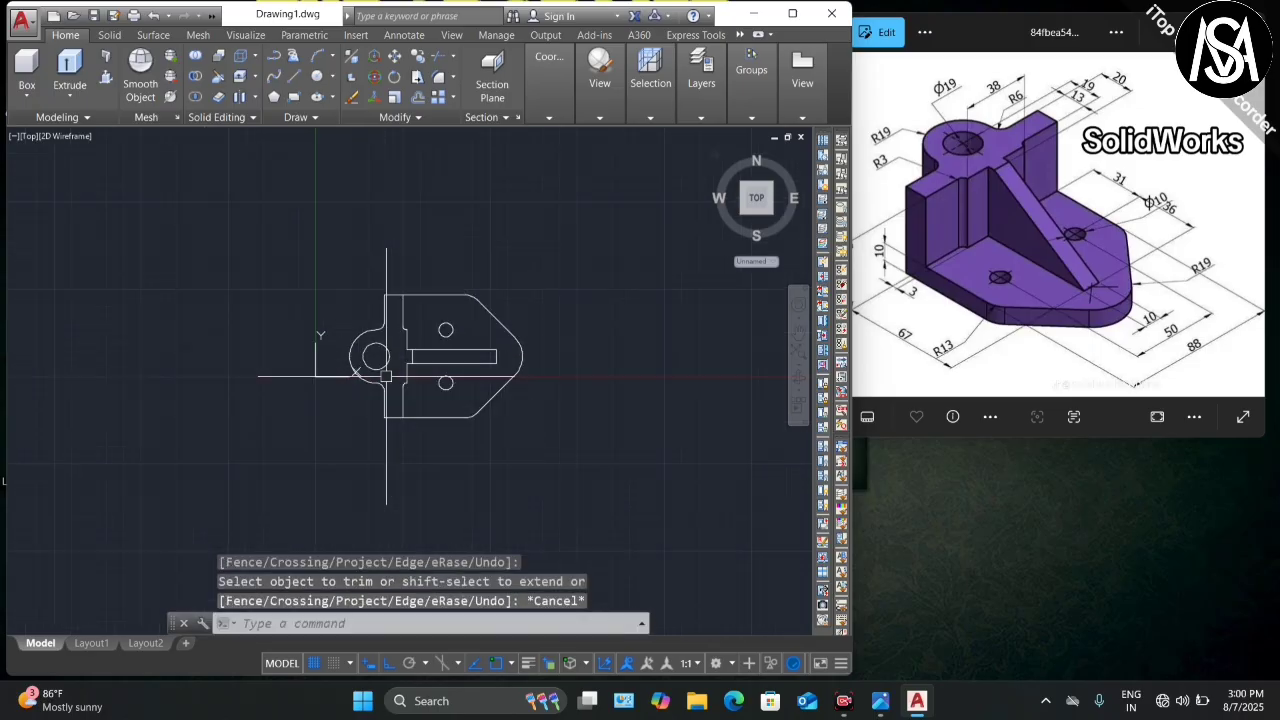
scroll(399, 345, "up", 2)
scroll(334, 343, "down", 2)
scroll(419, 330, "up", 2)
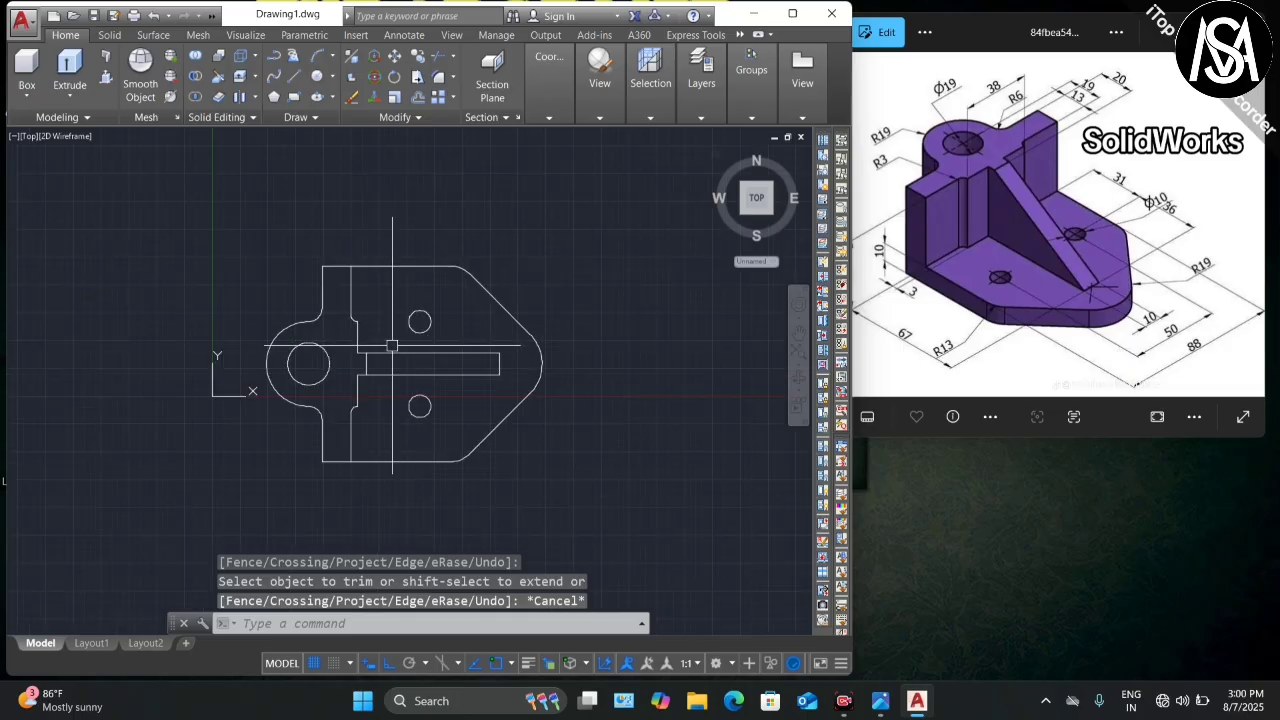
scroll(300, 326, "down", 2)
scroll(396, 308, "up", 2)
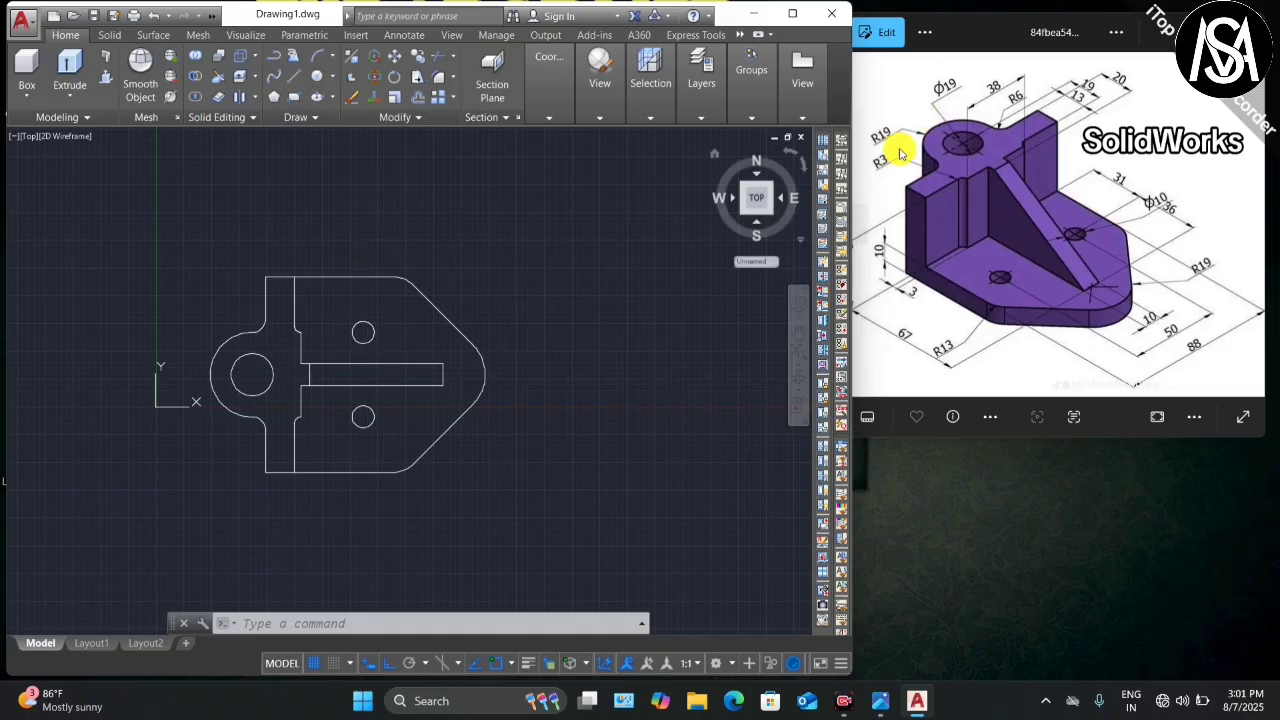
left_click(766, 213)
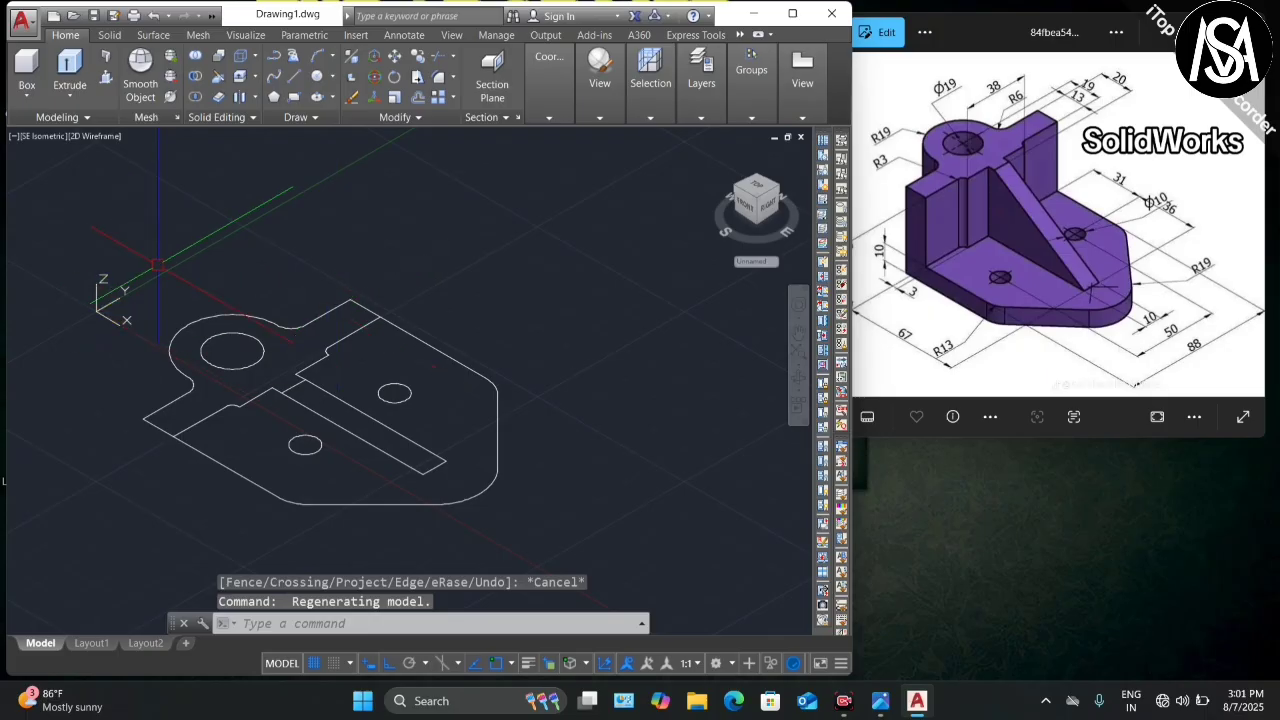
scroll(261, 337, "up", 2)
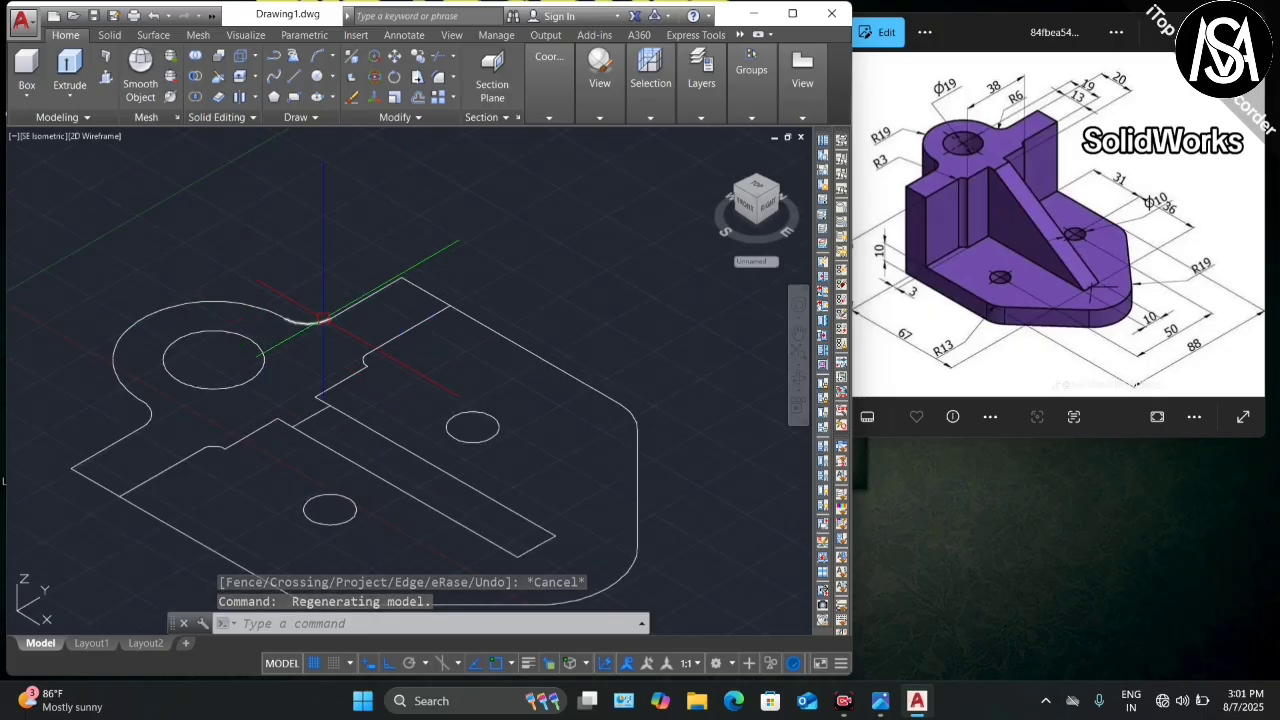
scroll(320, 318, "down", 2)
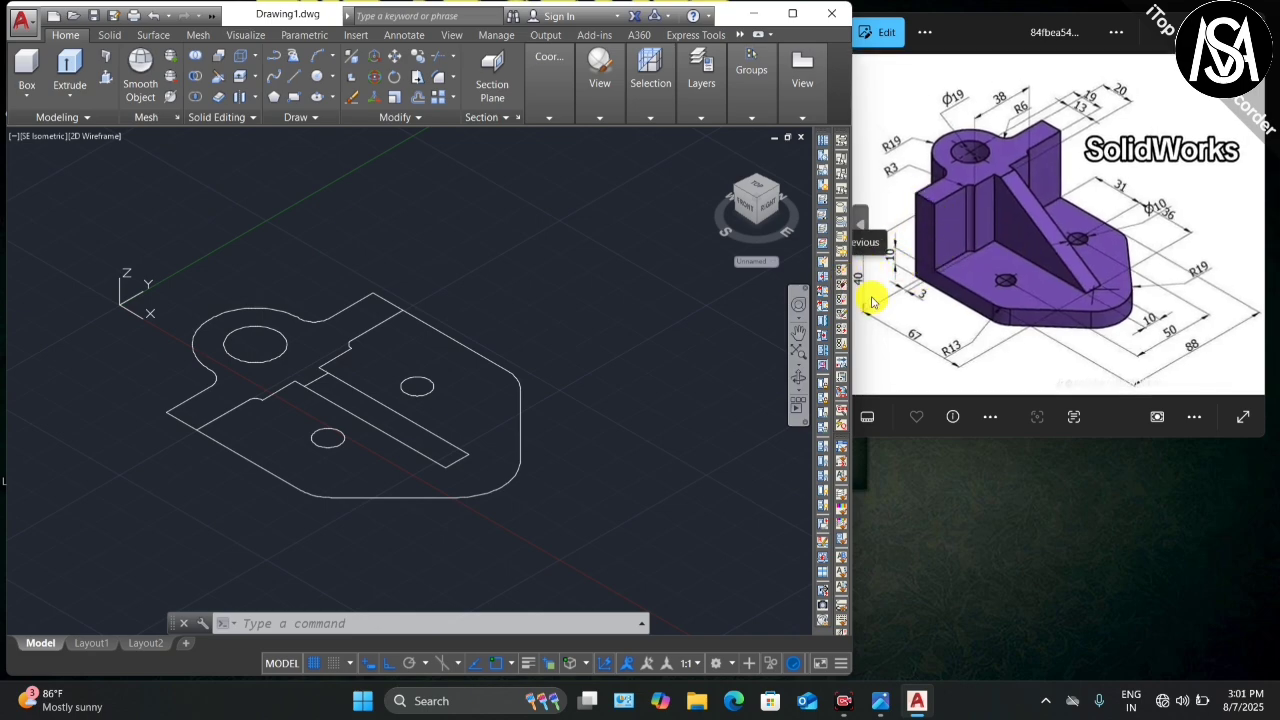
Step: Press-pull the boss and wall profile and the thin rib strip up 40 units
left_click(108, 87)
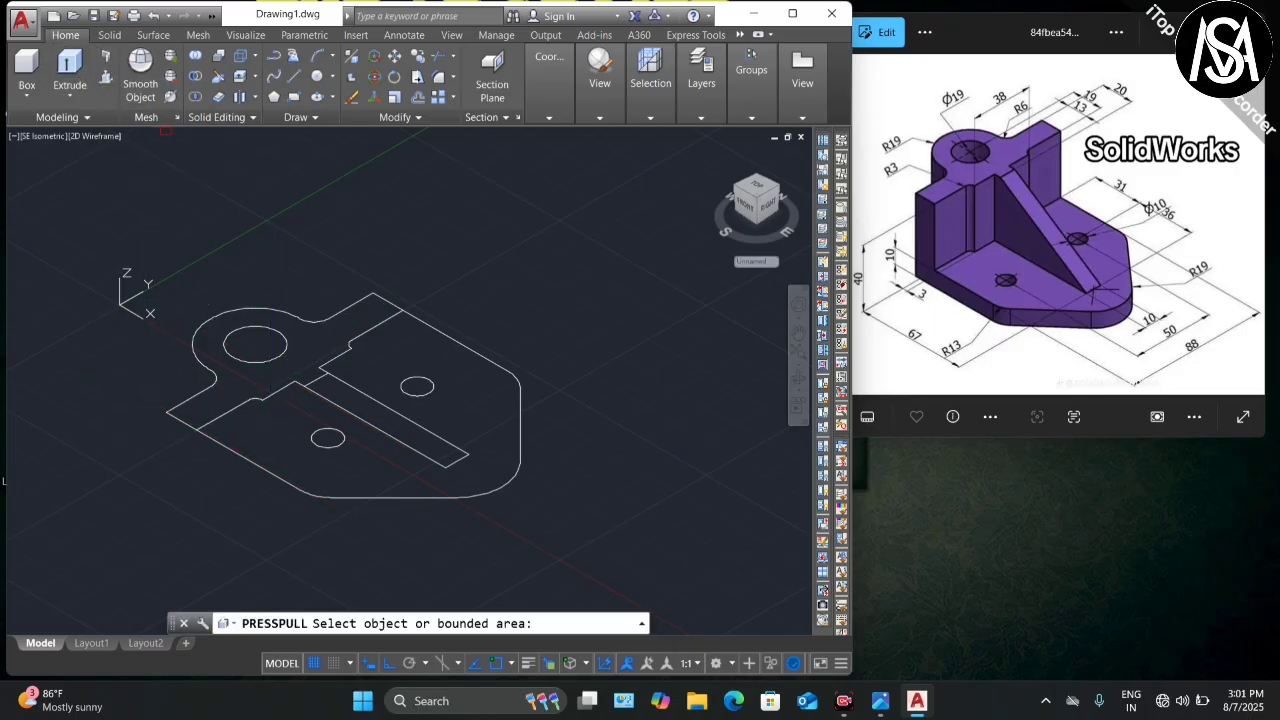
left_click(296, 340)
scroll(313, 310, "down", 2)
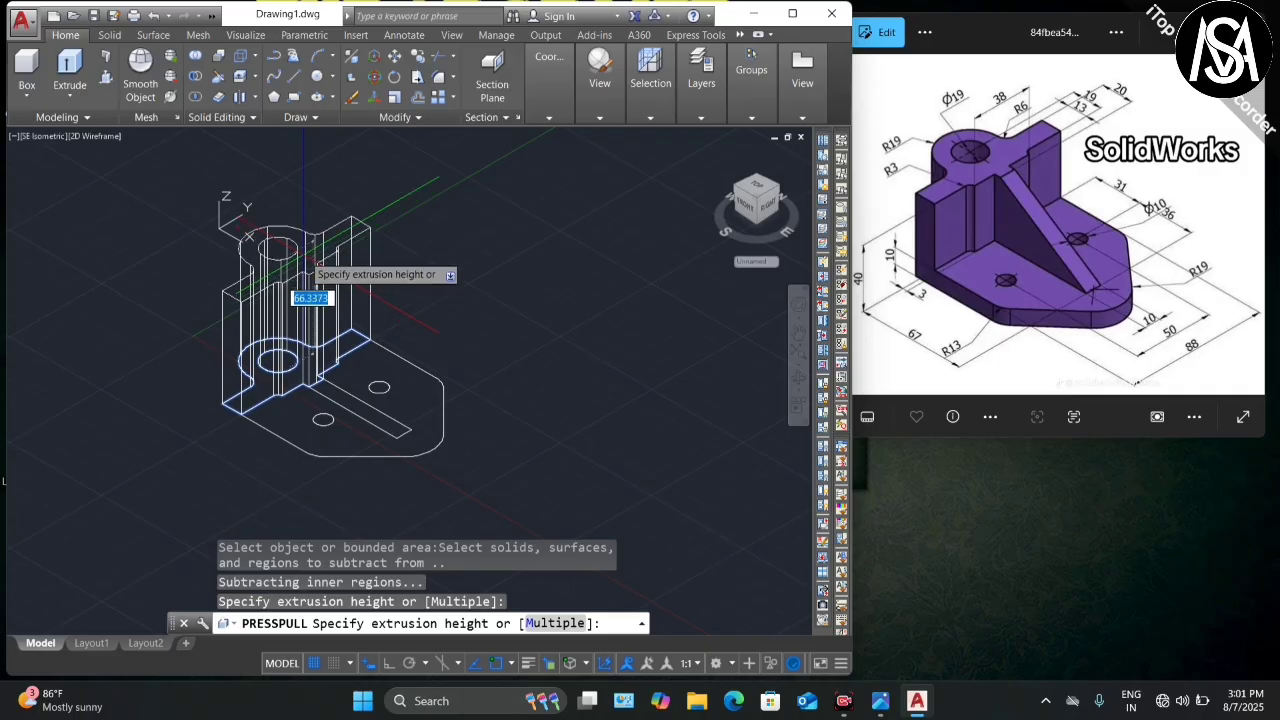
type("40")
key("Return")
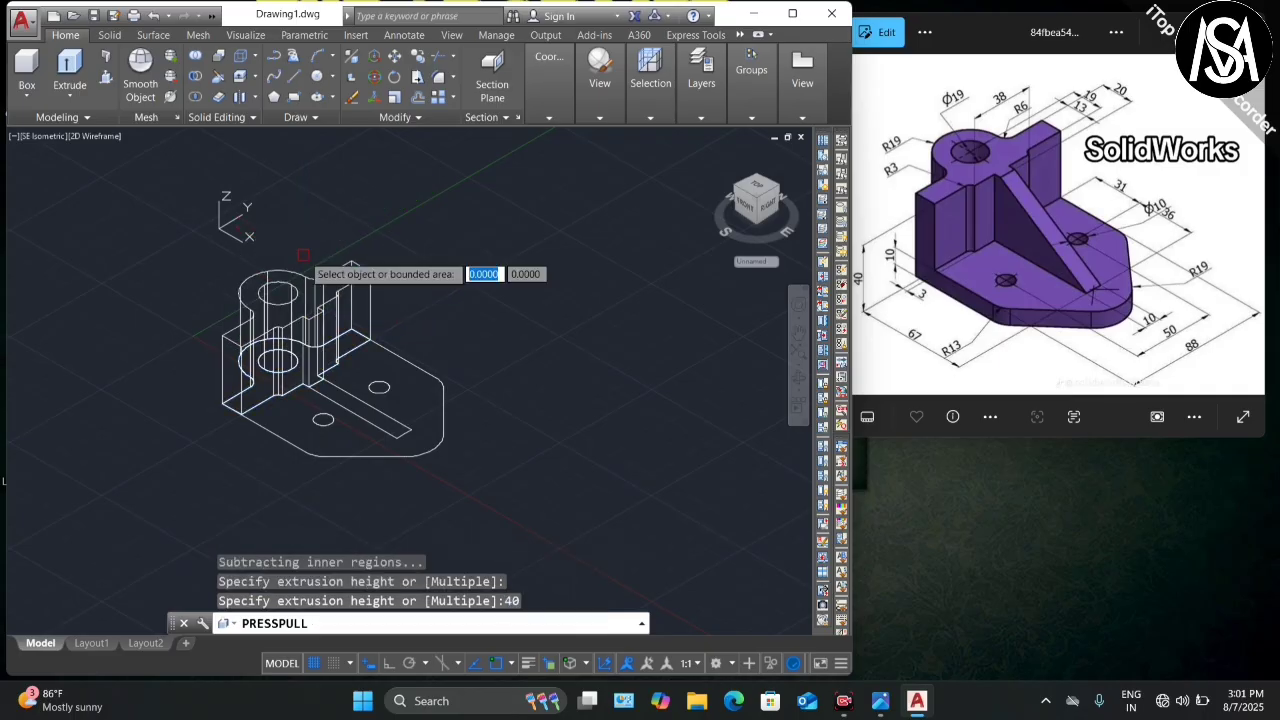
scroll(344, 426, "up", 4)
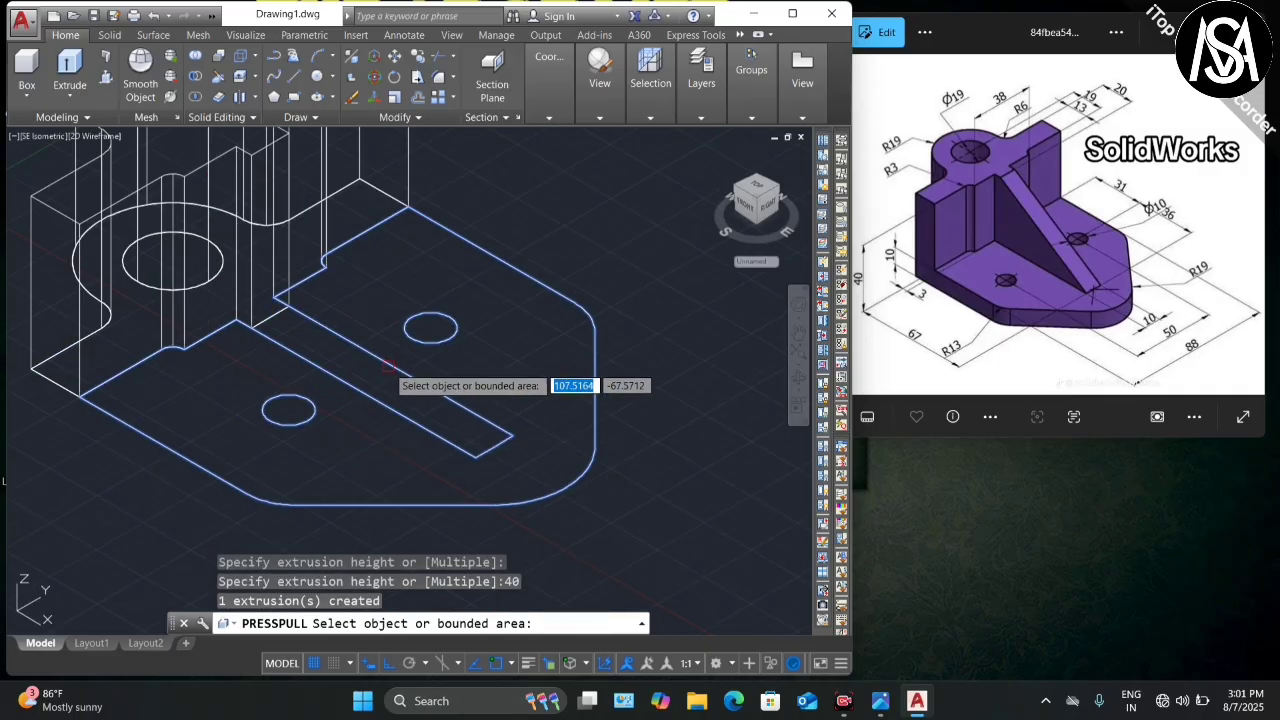
left_click(382, 384)
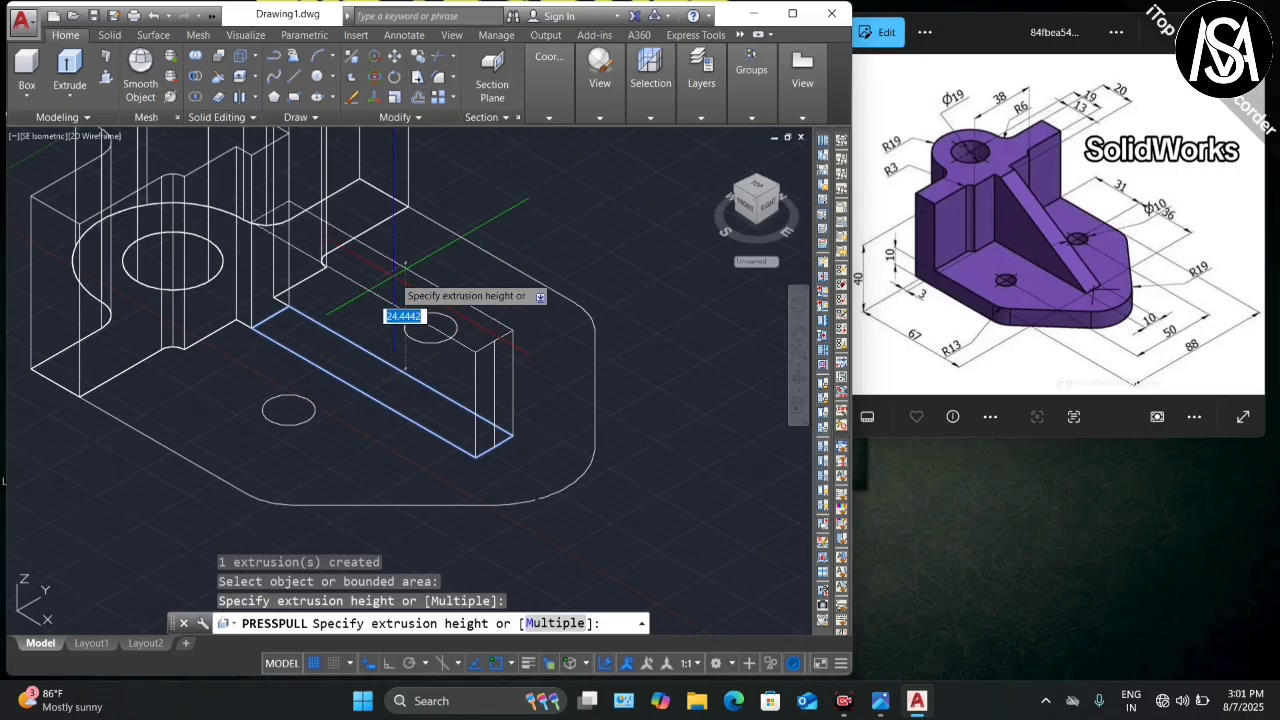
key("Return")
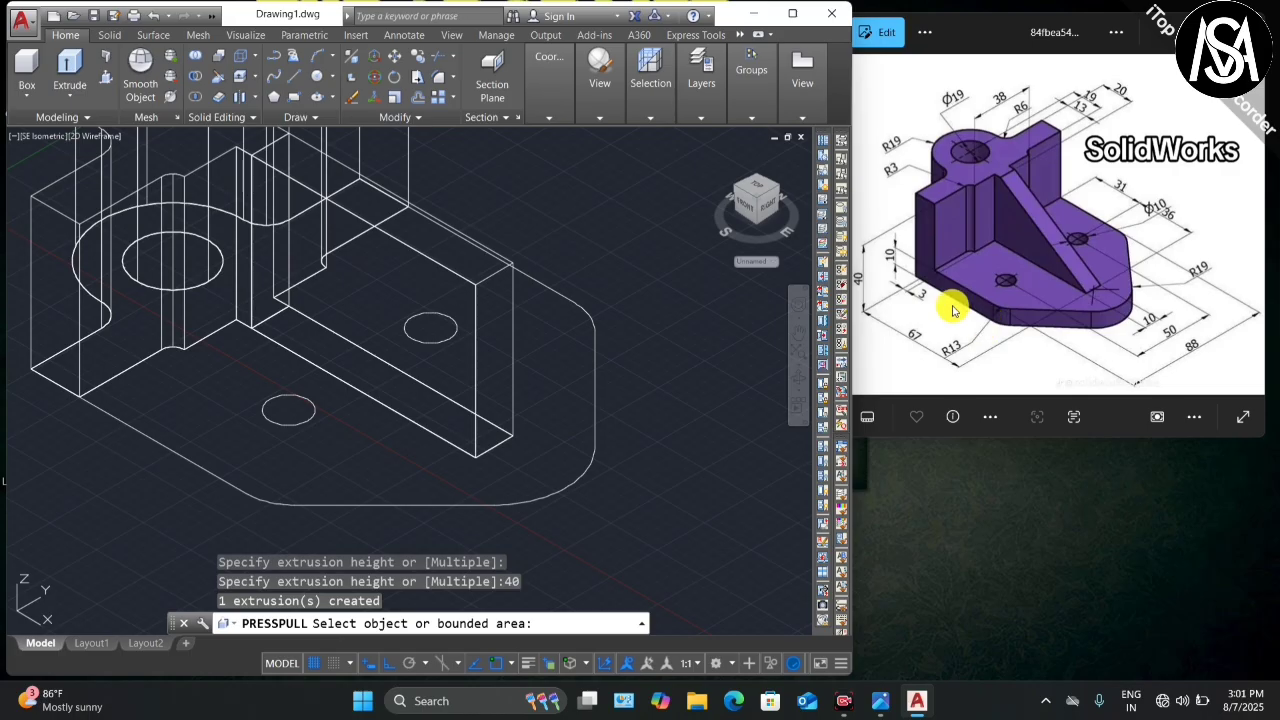
Step: Extrude the holed base plate region up 10 units
left_click(349, 462)
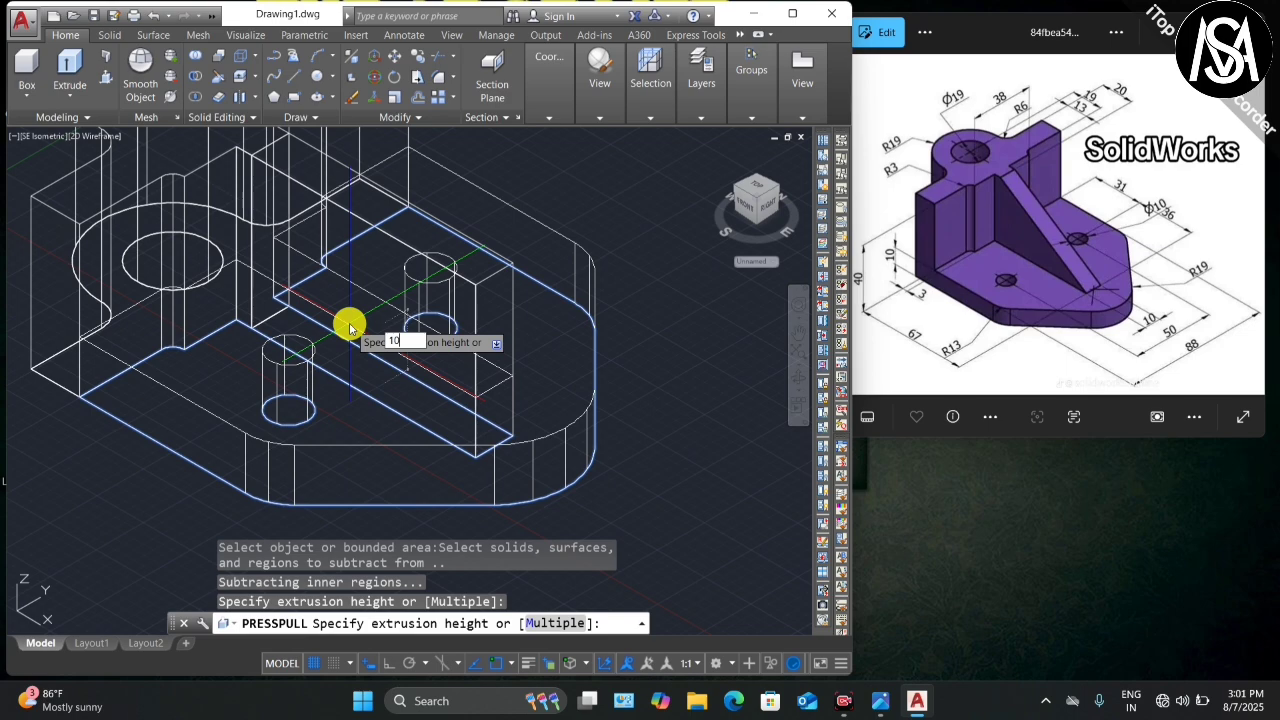
key("Return")
scroll(497, 415, "down", 2)
scroll(530, 405, "up", 3)
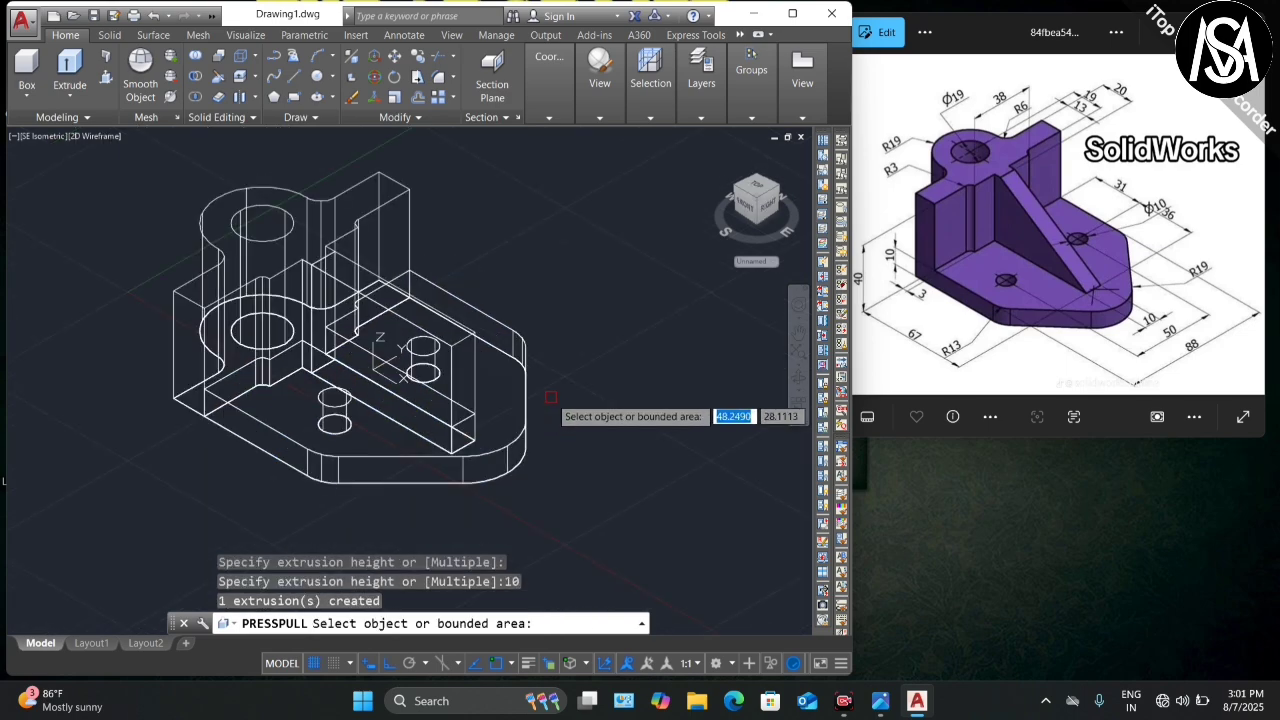
key("Return")
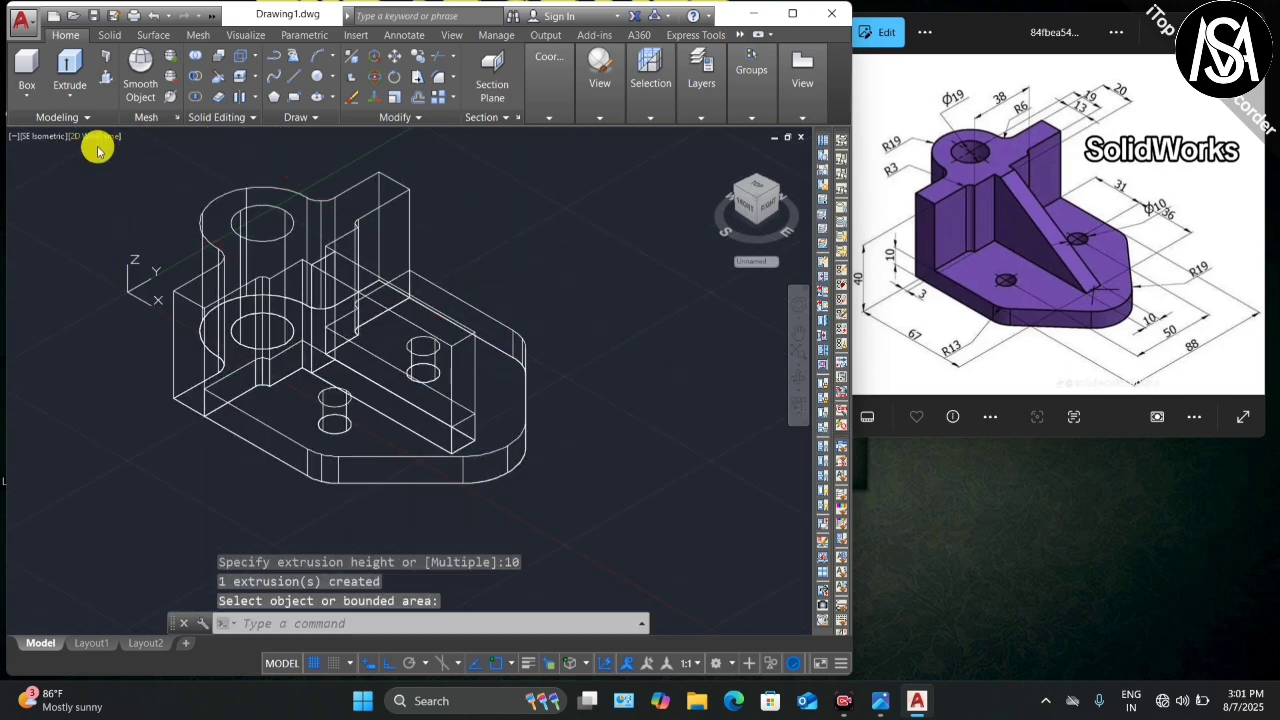
Step: Set the visual style to Shades of Gray and start a line at the rib wall's lower corner
left_click(101, 136)
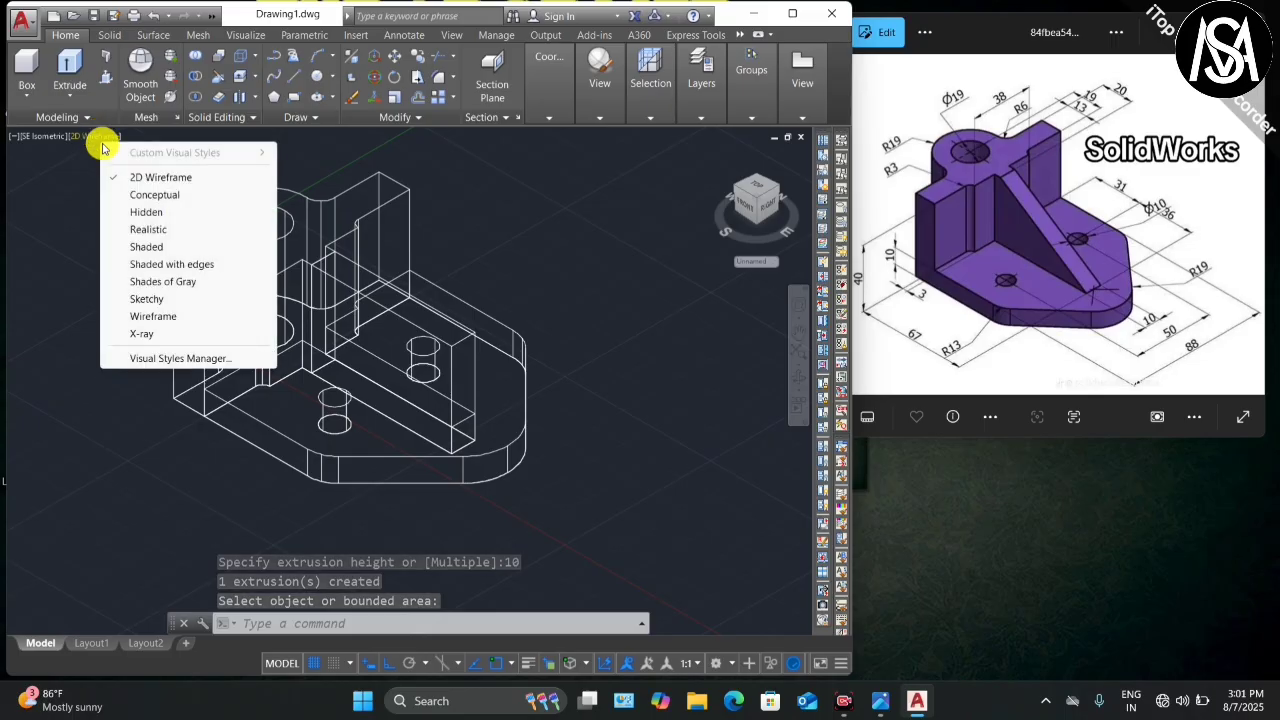
left_click(163, 281)
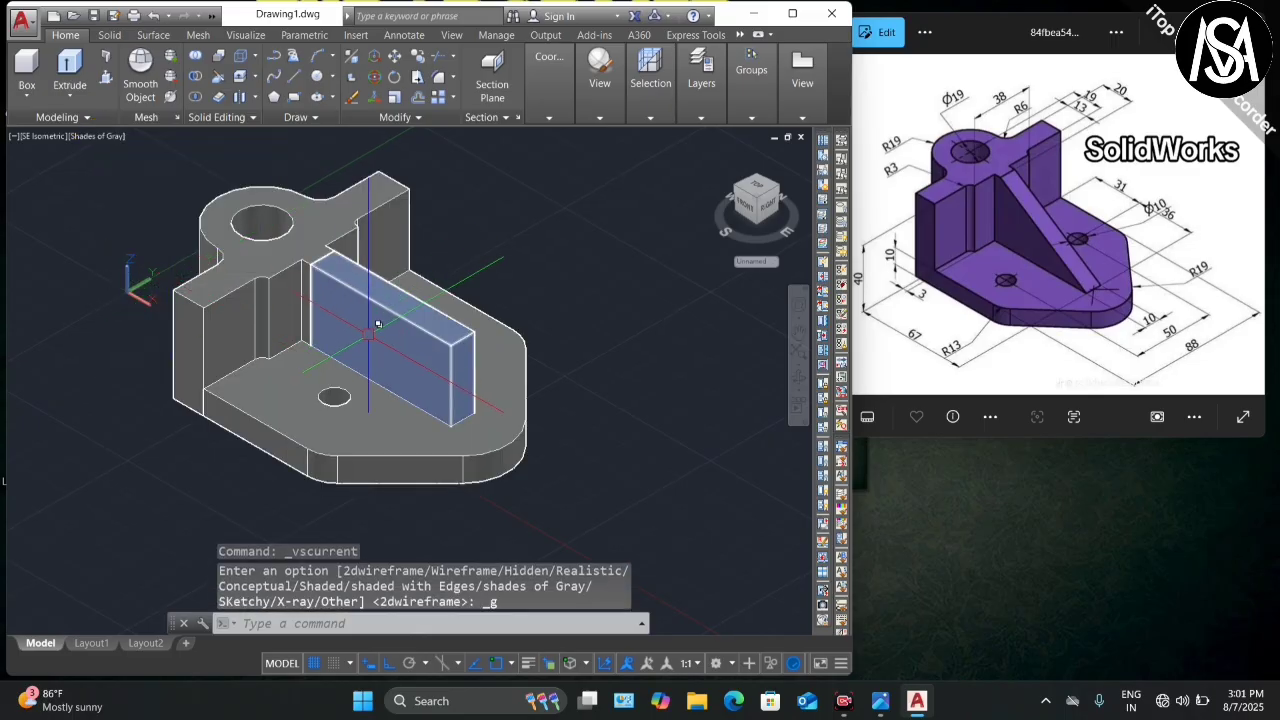
scroll(234, 245, "up", 2)
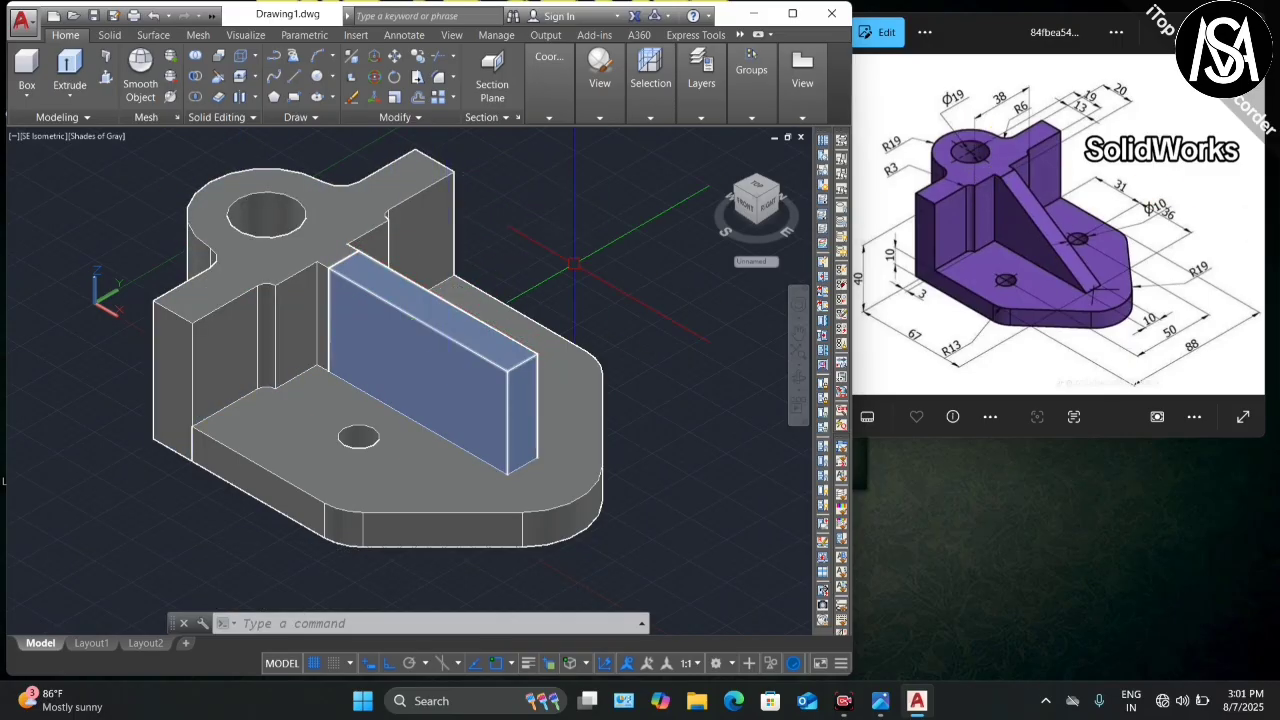
key("Return")
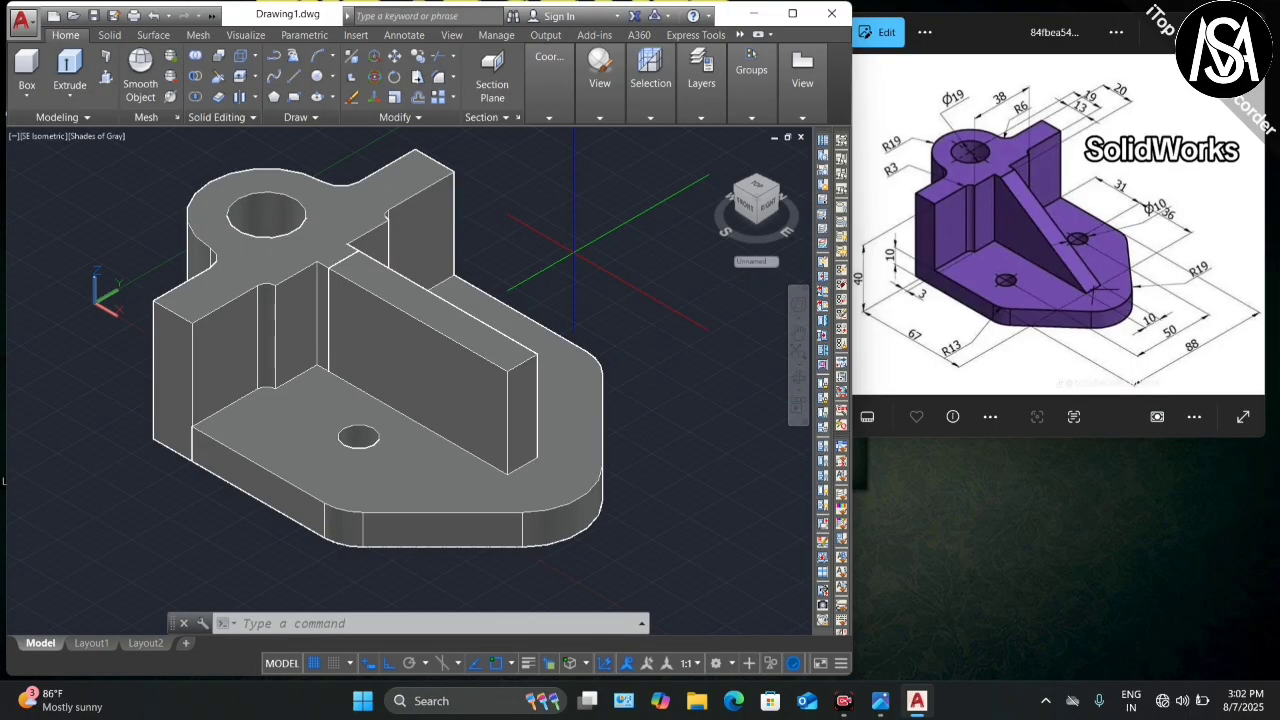
scroll(328, 268, "up", 2)
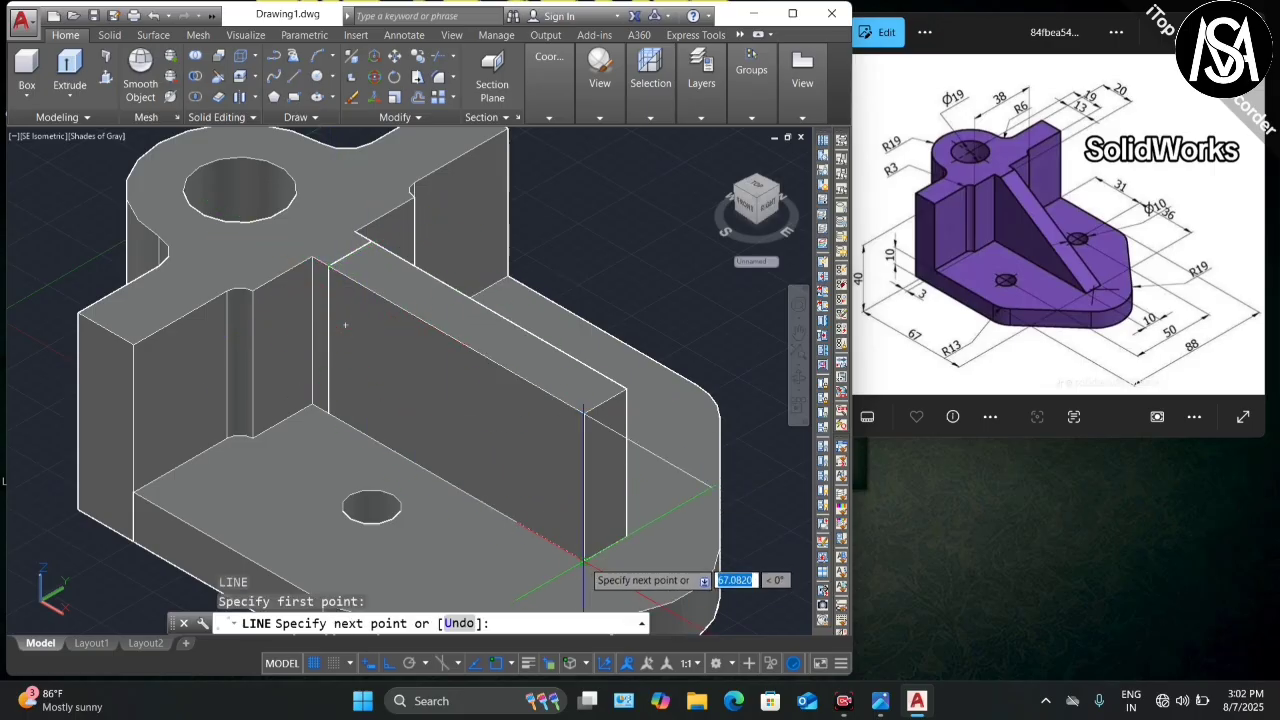
Step: Finish the diagonal line, then press-pull the triangular face through the block to form a sloped rib
key("Escape")
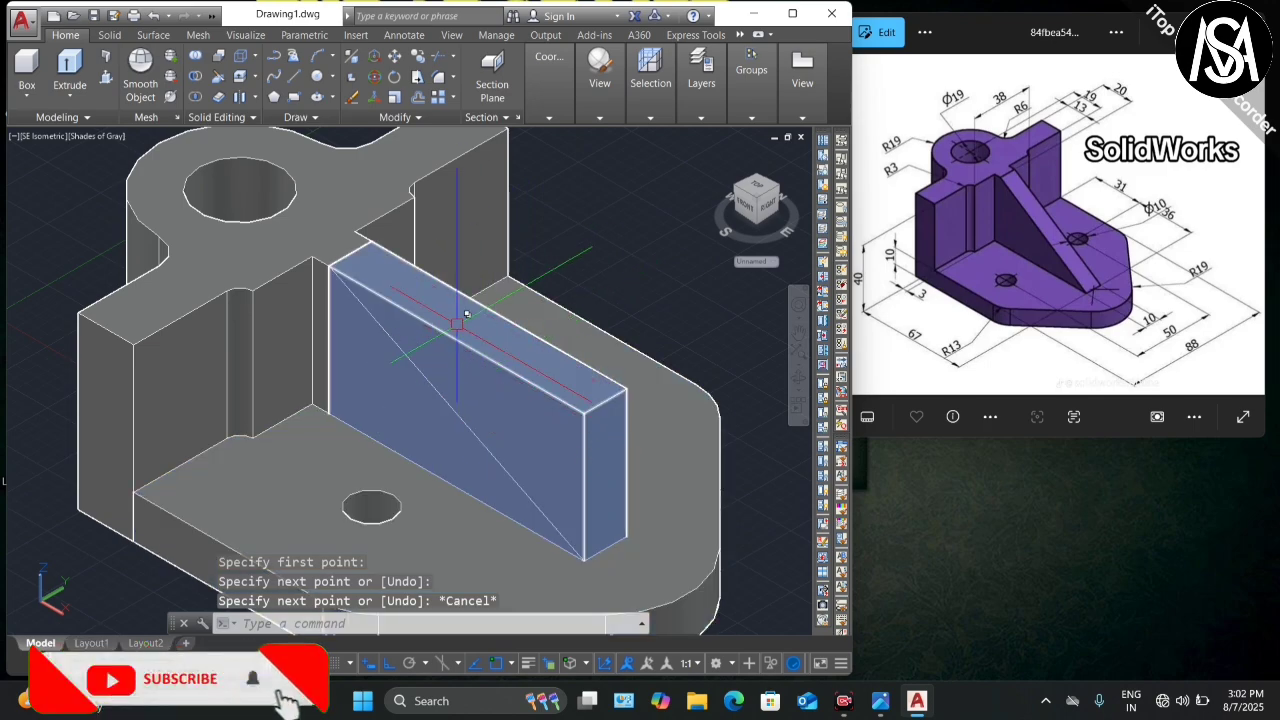
left_click(105, 60)
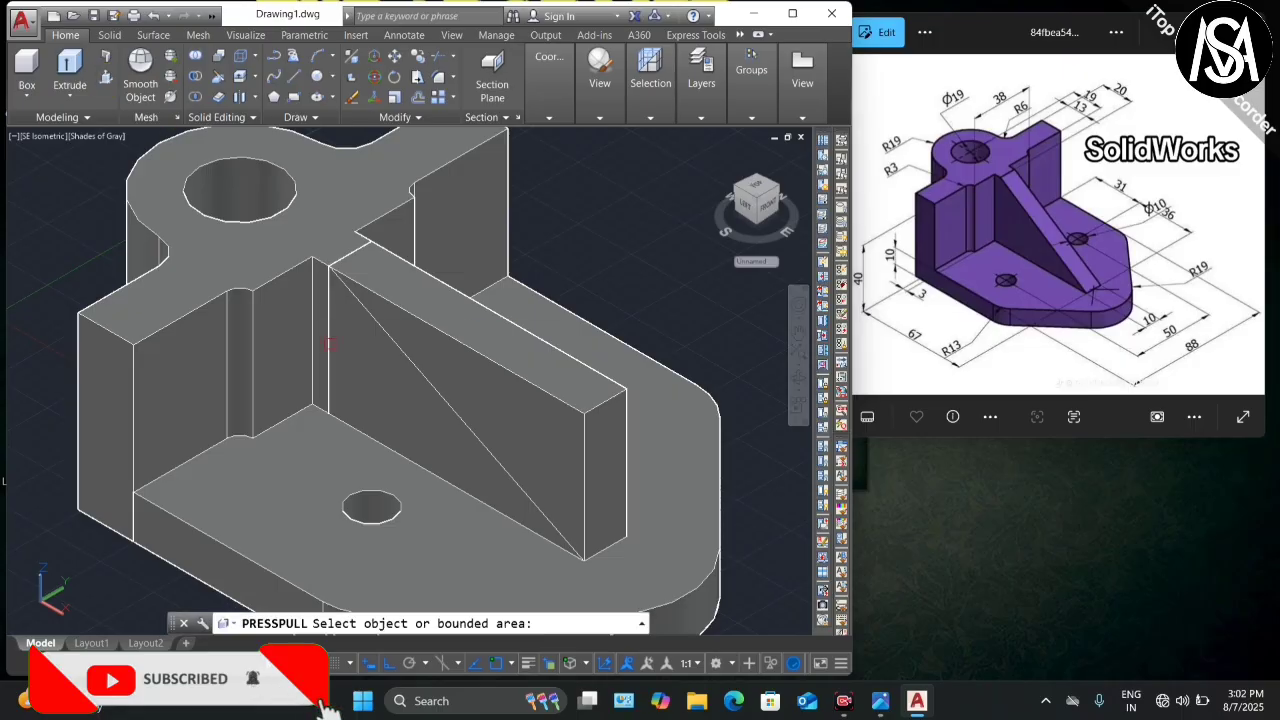
left_click(504, 416)
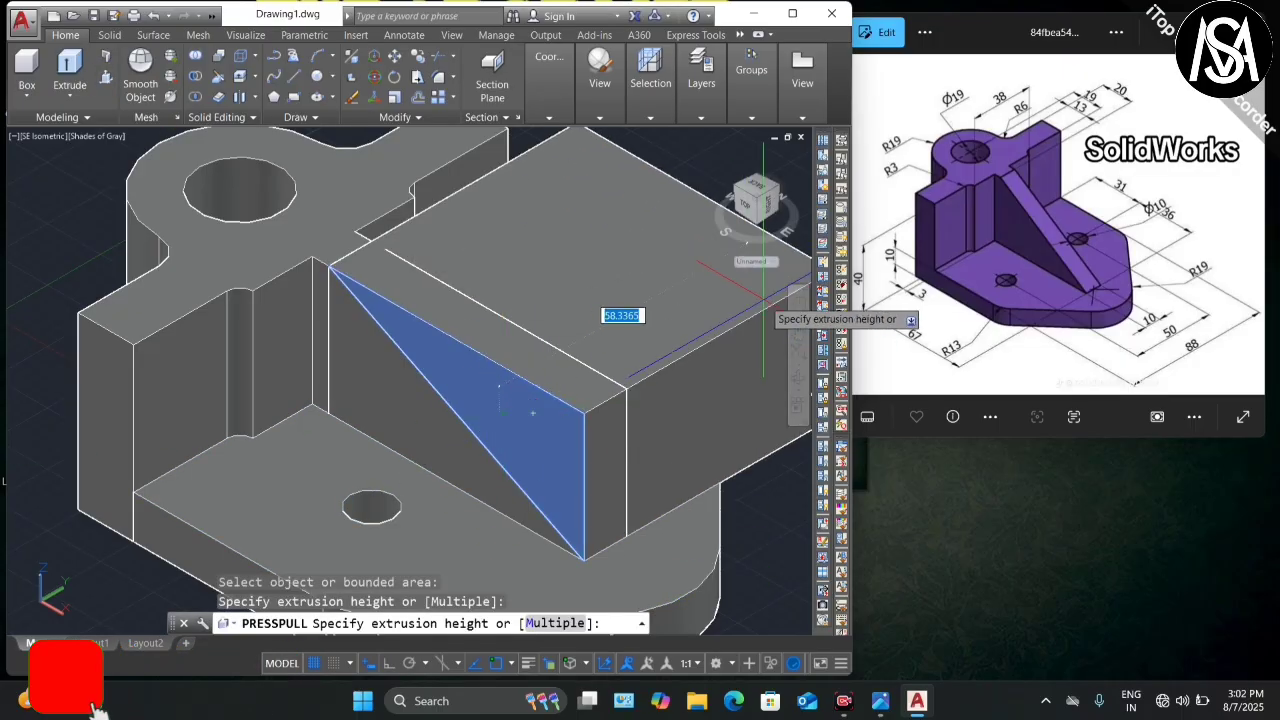
left_click(533, 412)
scroll(511, 262, "down", 3)
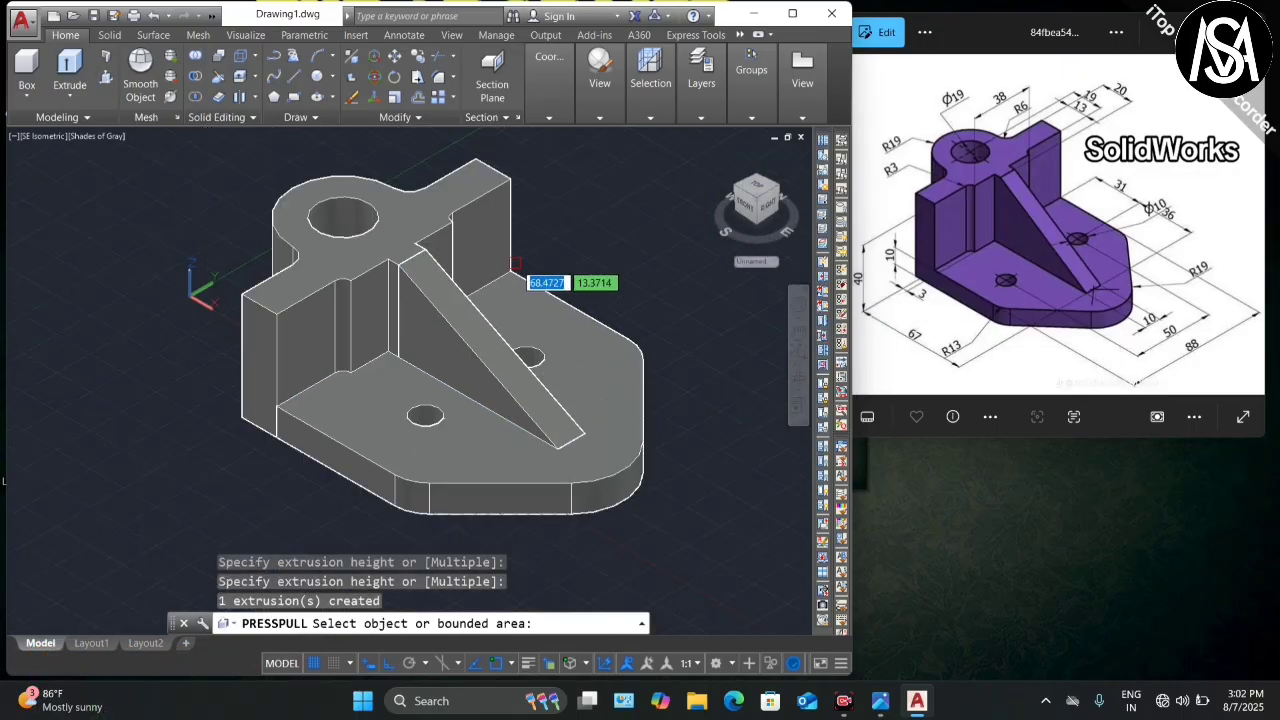
key("Return")
scroll(325, 345, "down", 4)
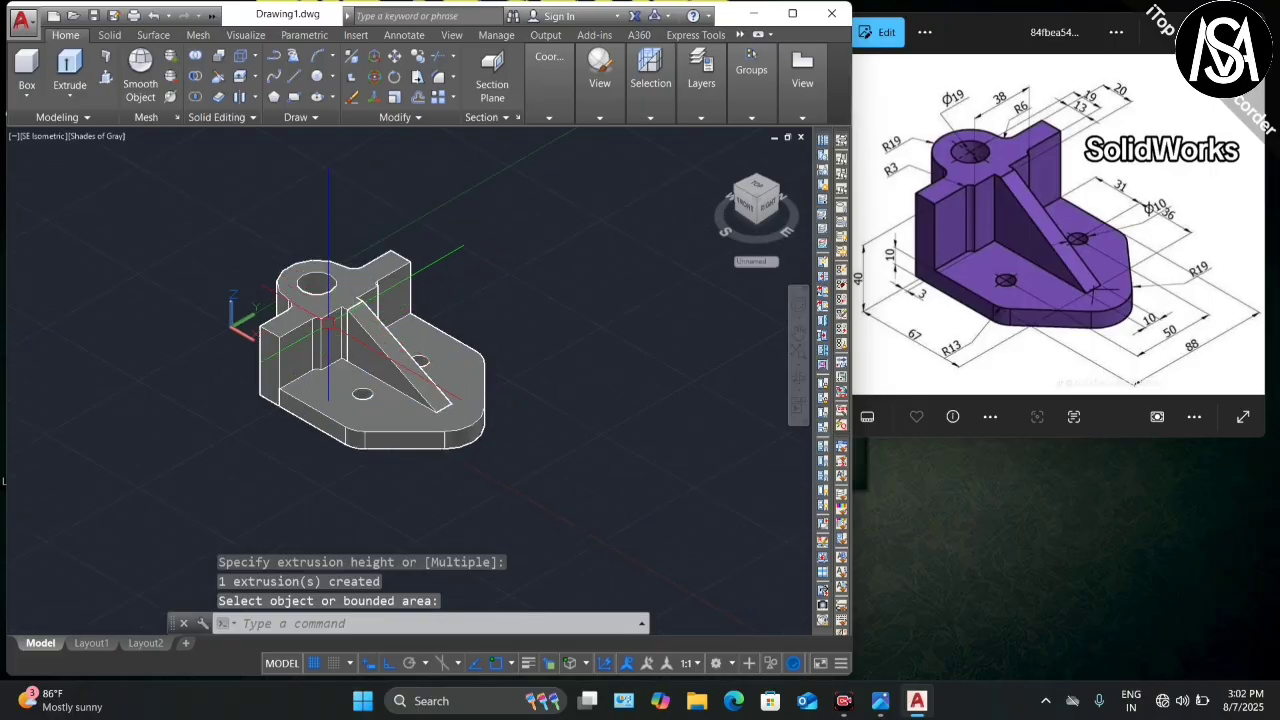
scroll(335, 290, "up", 4)
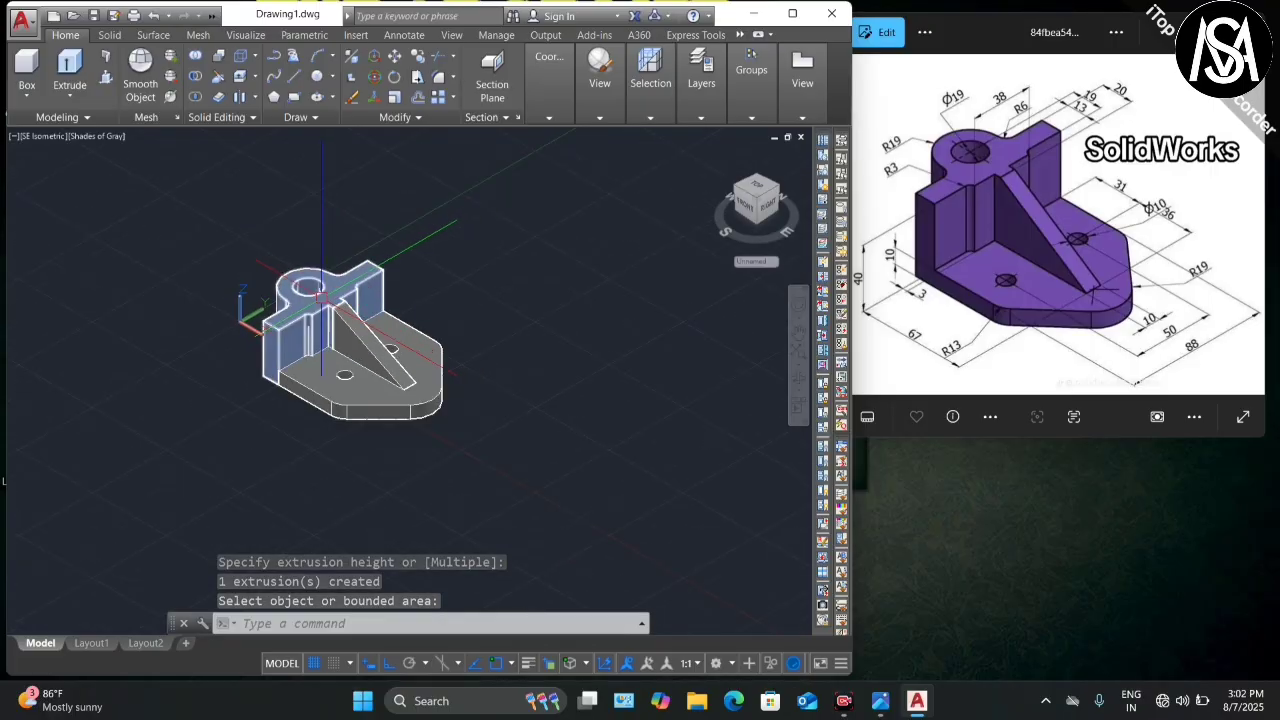
scroll(518, 228, "down", 2)
left_click(558, 128)
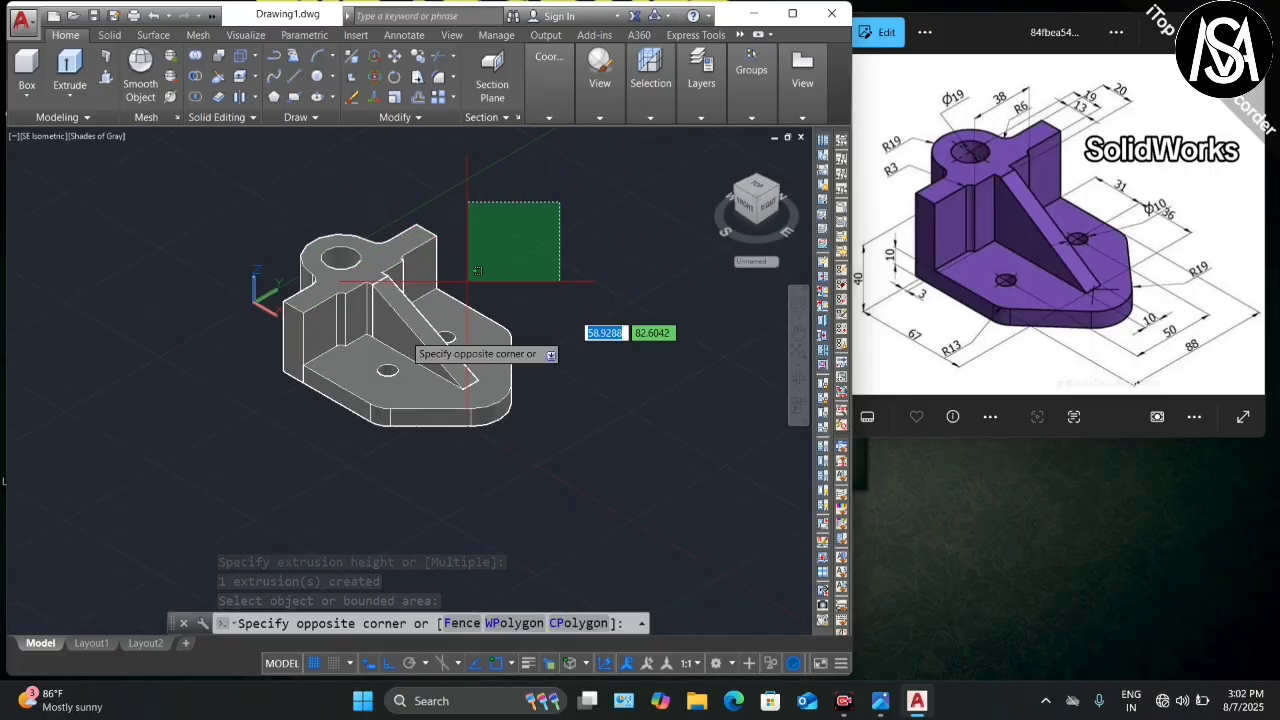
Step: Union all 26 solids into a single bracket solid
left_click(234, 457)
left_click(193, 60)
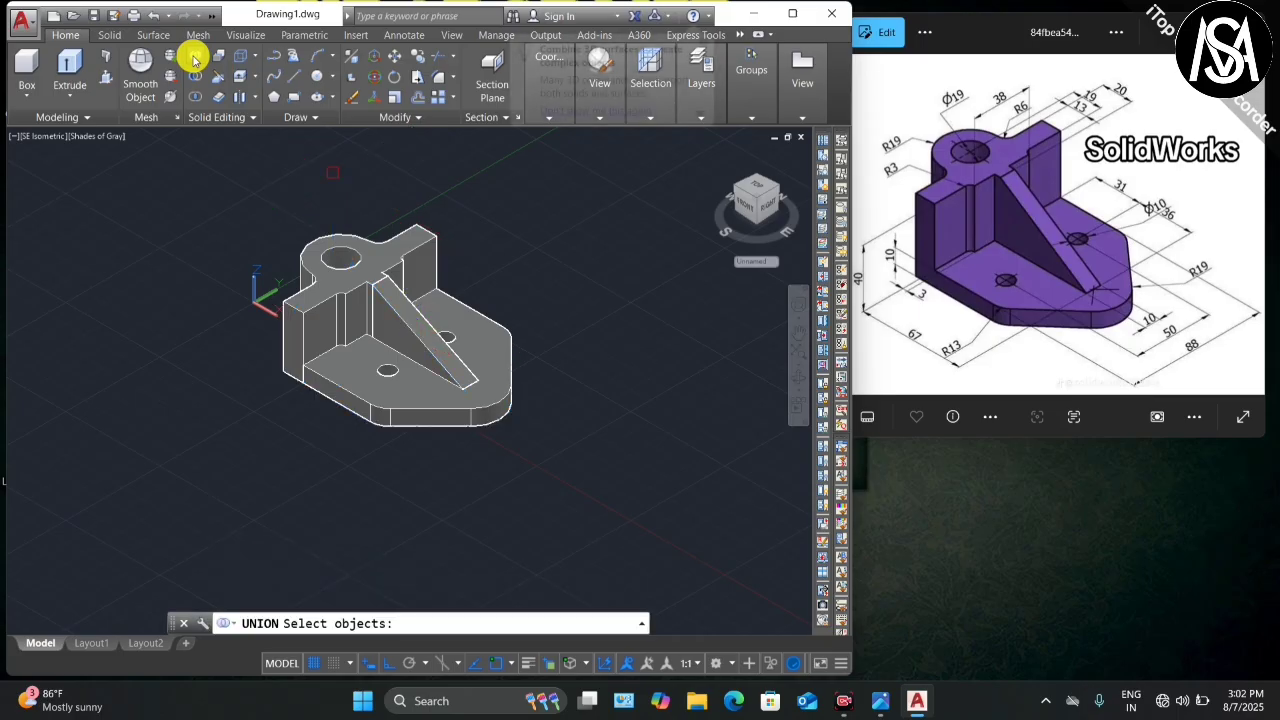
left_click(576, 193)
left_click(228, 548)
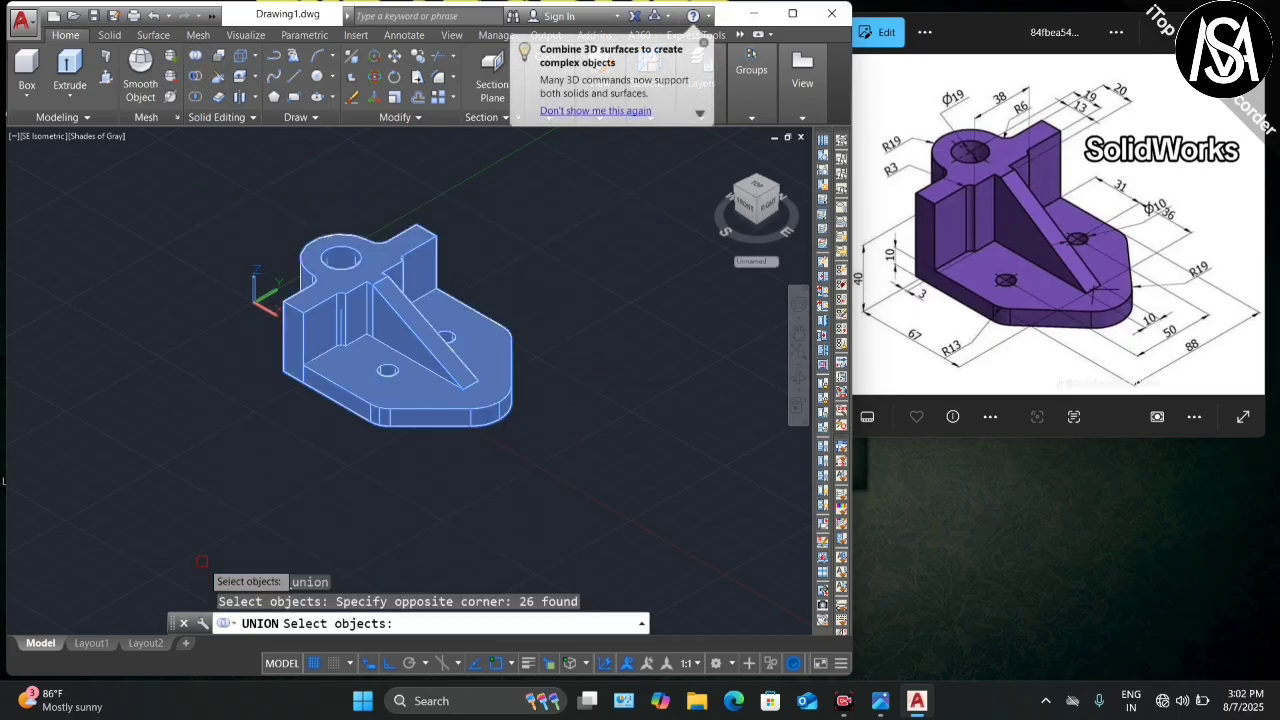
key("Return")
scroll(365, 360, "down", 2)
scroll(365, 340, "up", 3)
Step: Move the merged solid away from the leftover 2D sketch
left_click(357, 335)
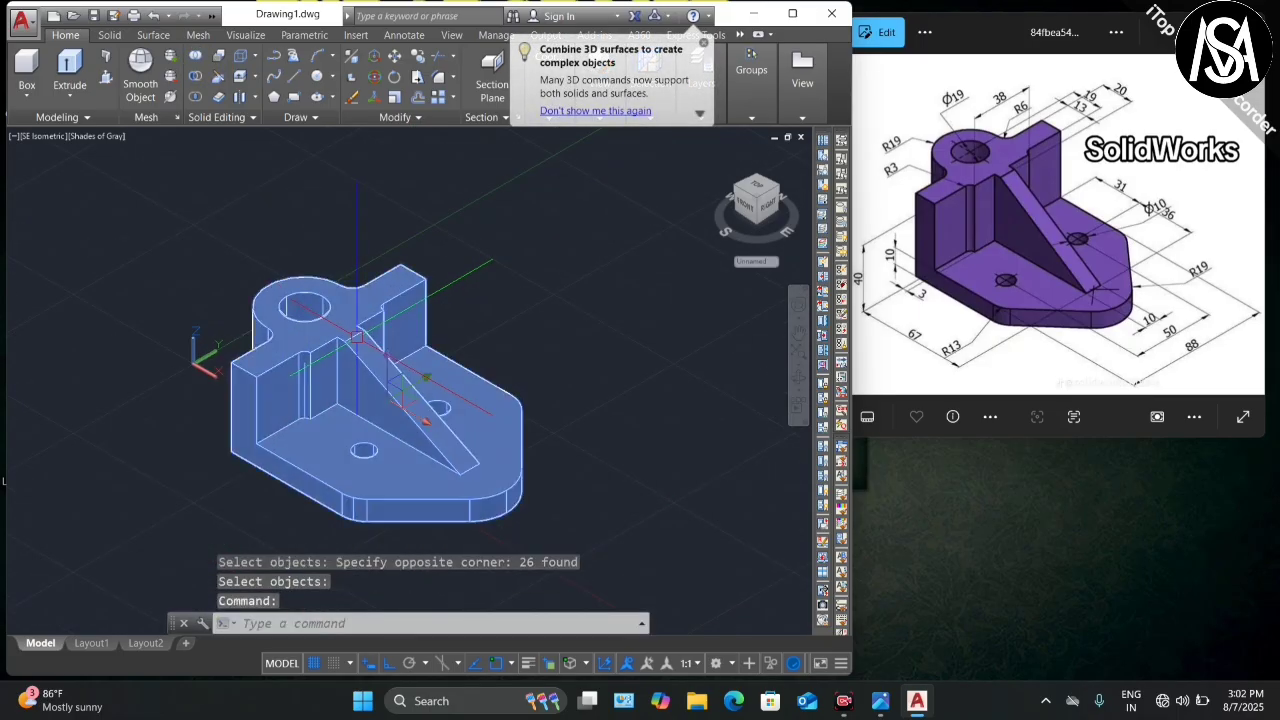
left_click(388, 399)
scroll(295, 395, "down", 2)
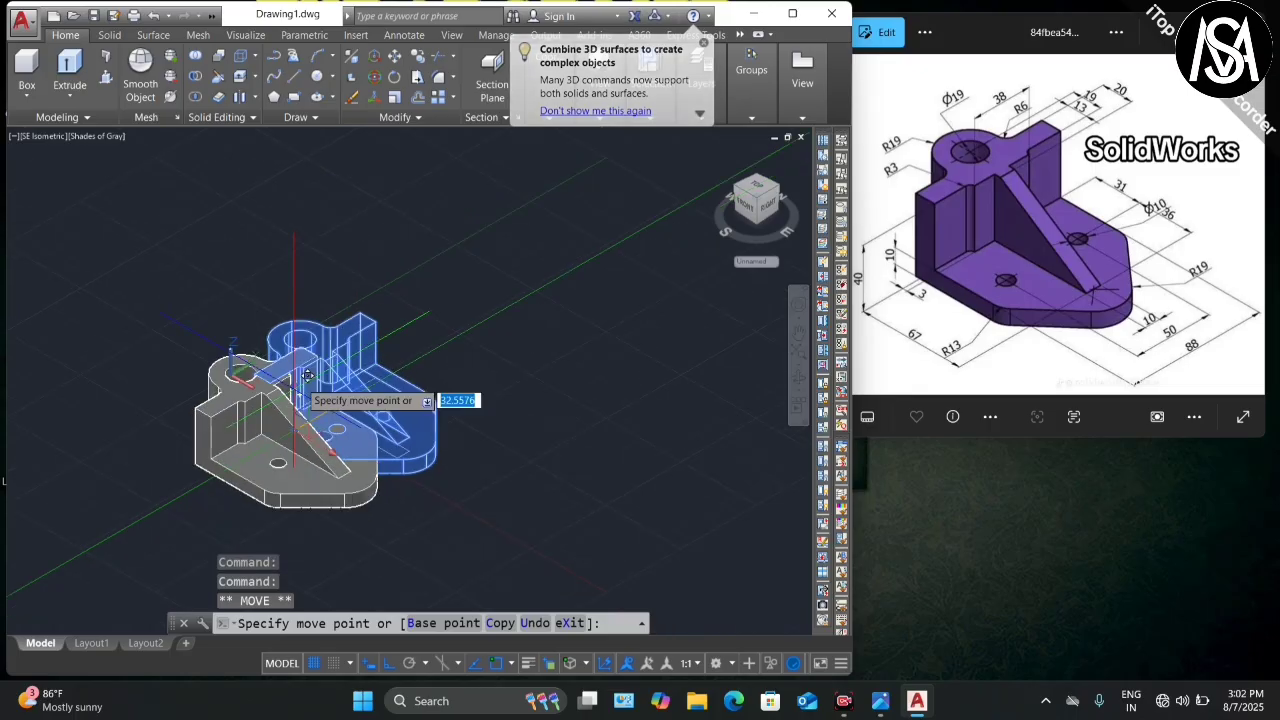
left_click(550, 276)
key("Escape")
Step: Window-select the leftover 2D sketch lines and delete them
left_click(414, 336)
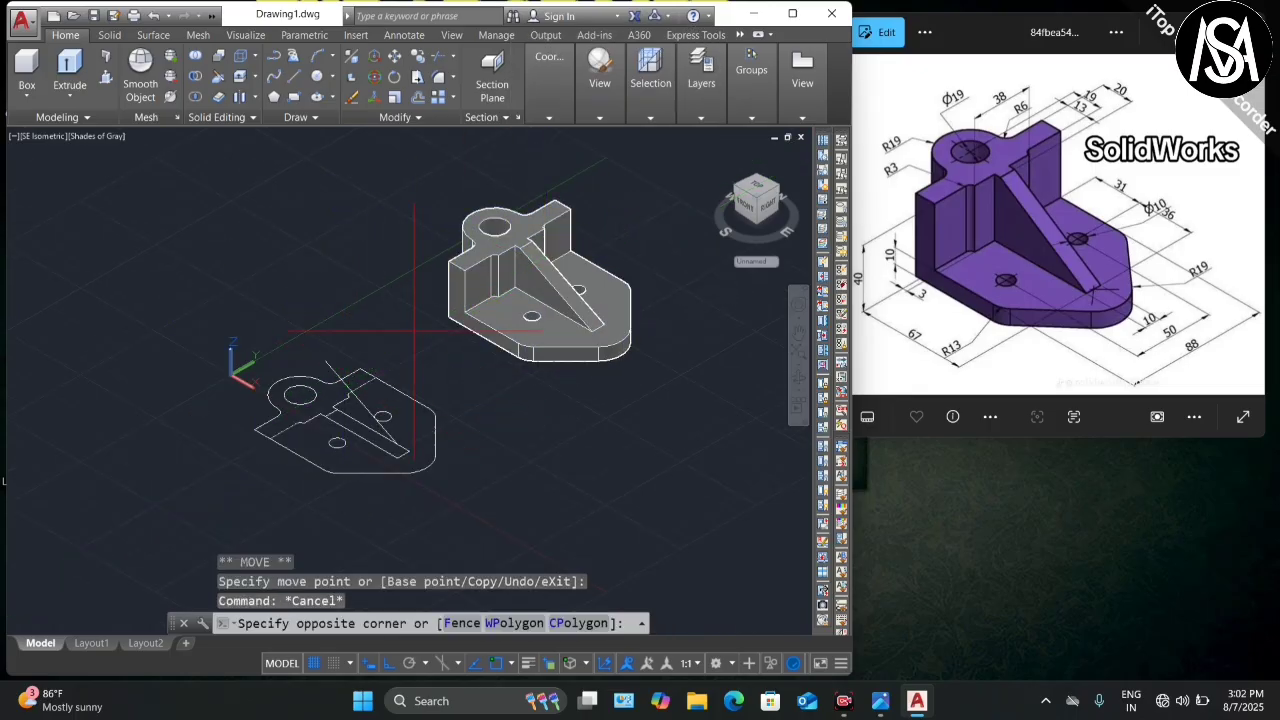
left_click(223, 508)
left_click(468, 400)
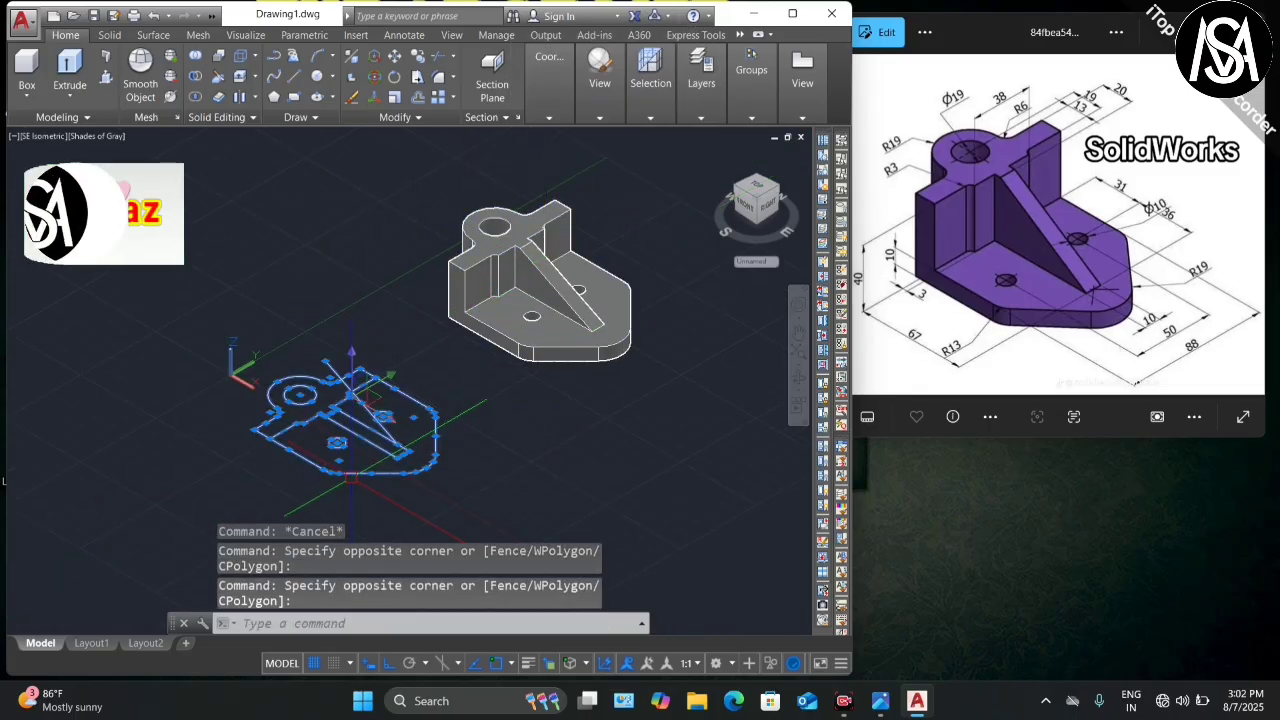
key("Delete")
scroll(427, 350, "down", 2)
scroll(425, 350, "up", 3)
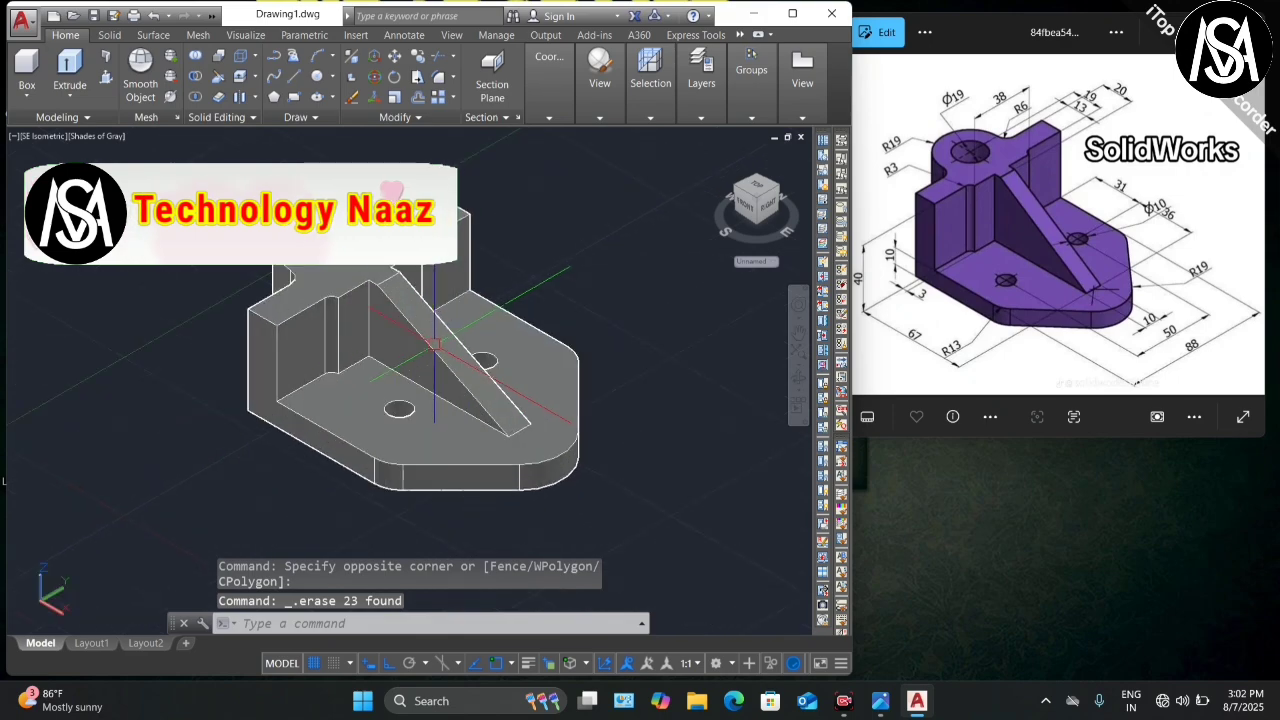
scroll(425, 350, "down", 1)
scroll(425, 350, "up", 1)
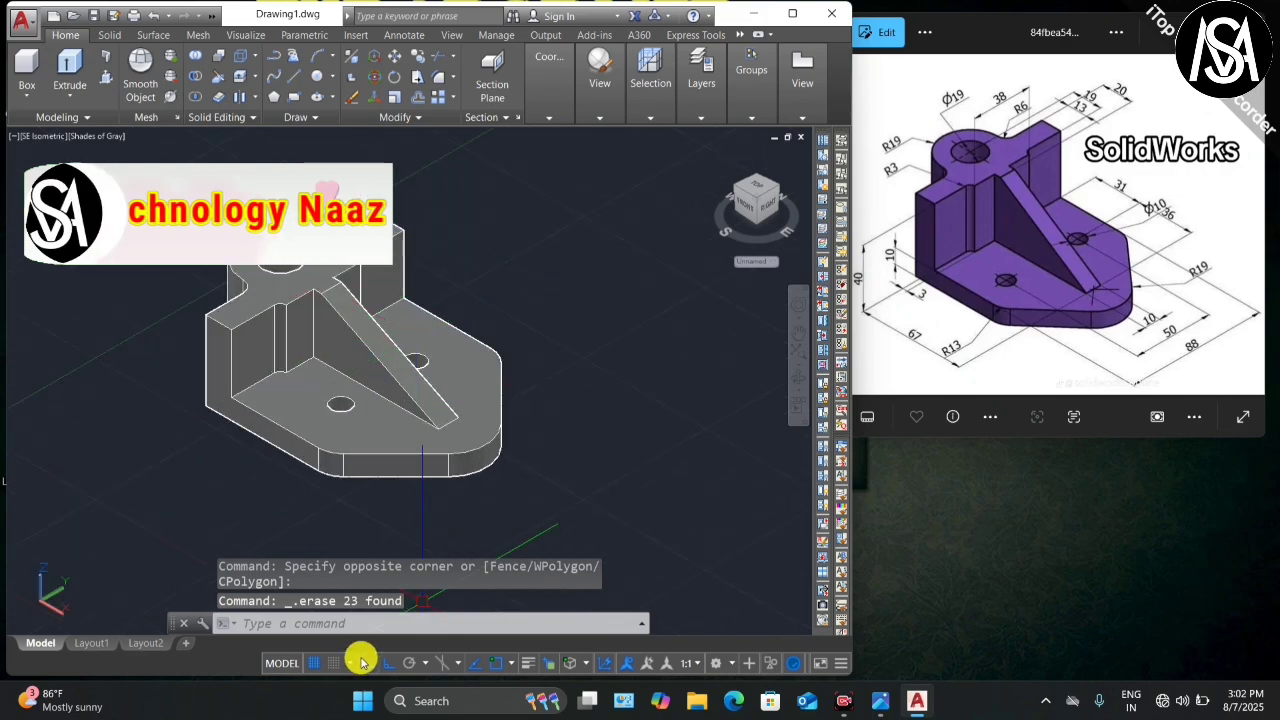
Step: Turn off the background grid from the status bar
left_click(314, 663)
scroll(300, 320, "up", 3)
scroll(300, 320, "down", 2)
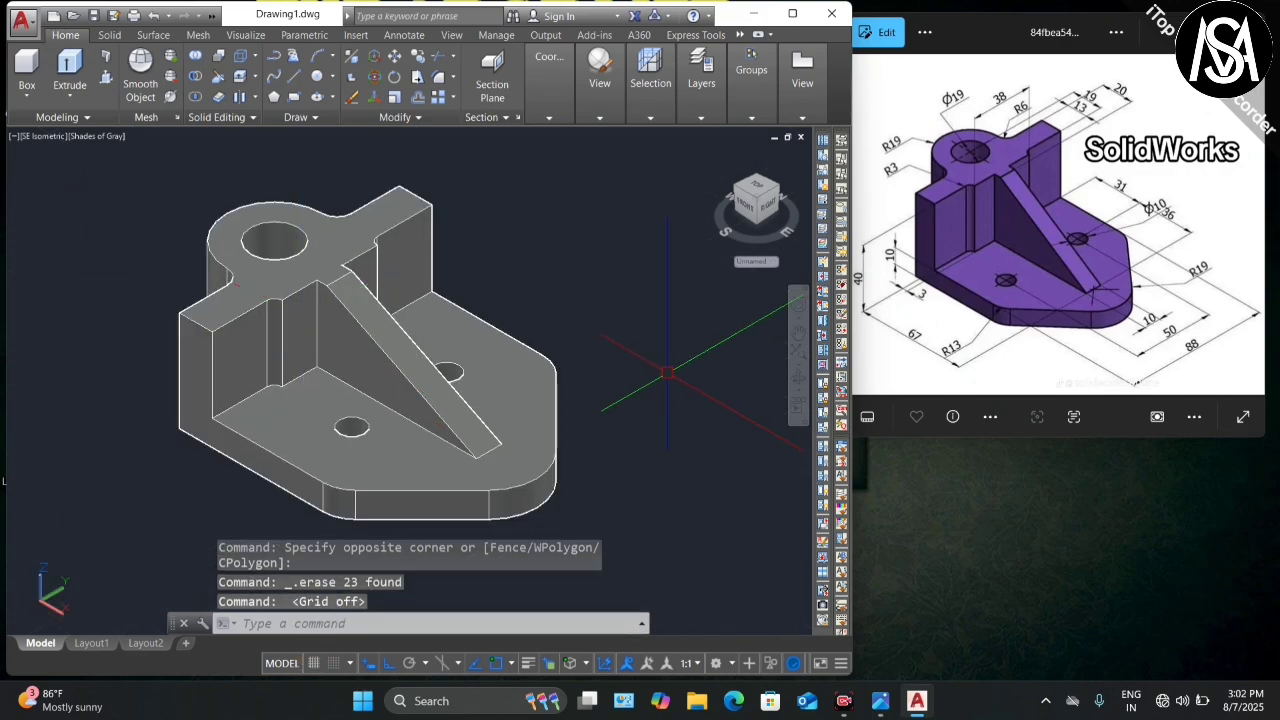
Step: Orbit the bracket to a new angle and apply the Conceptual visual style
left_click(806, 387)
left_click_drag(677, 409, 403, 429)
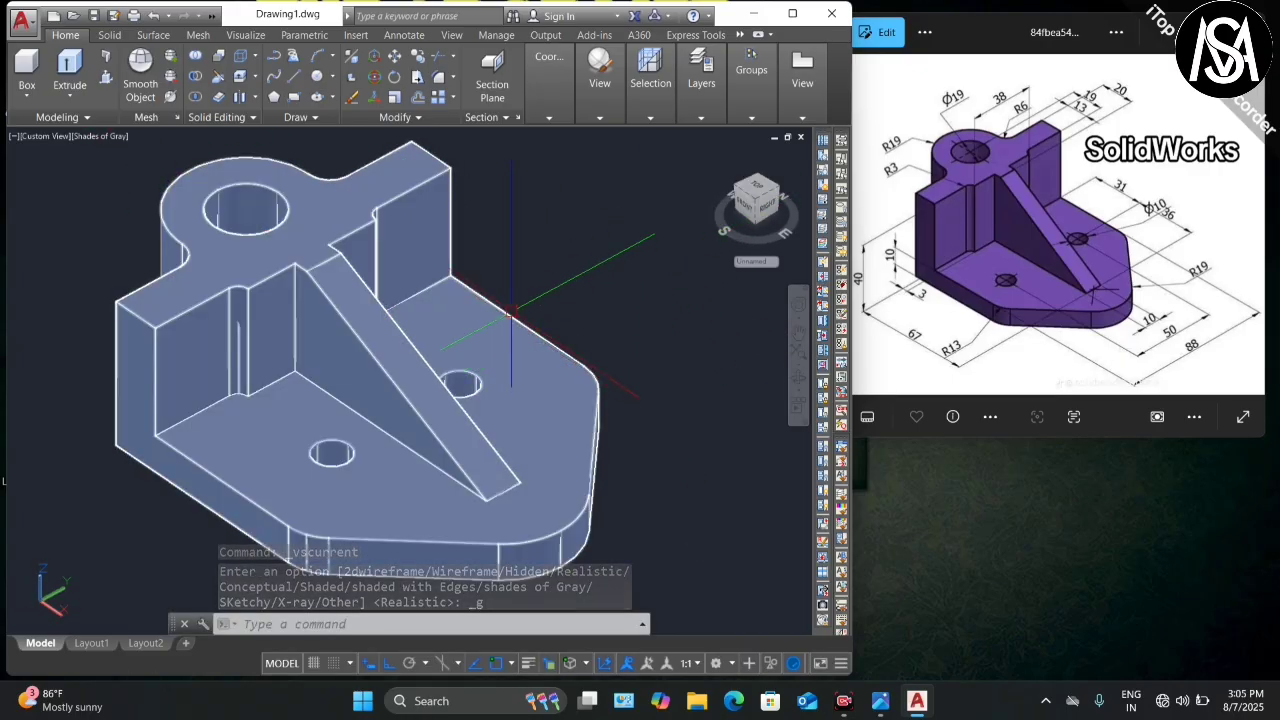
scroll(510, 316, "down", 1)
left_click(98, 136)
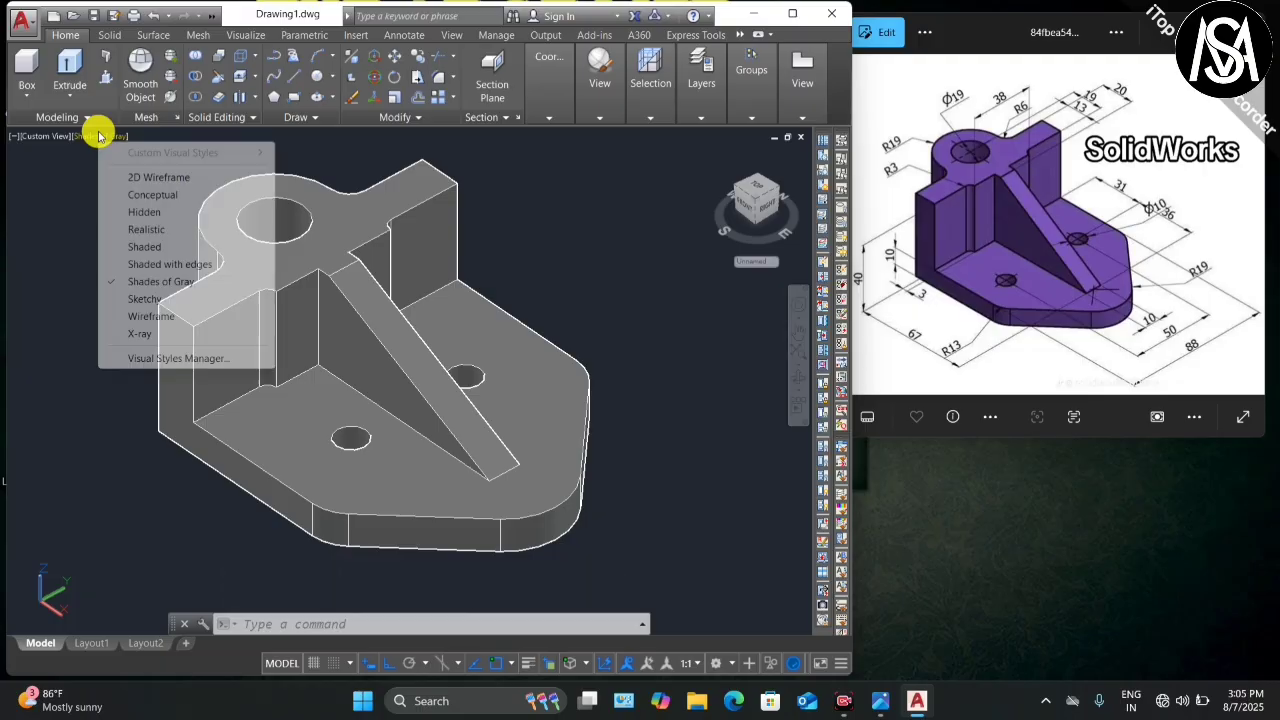
left_click(162, 195)
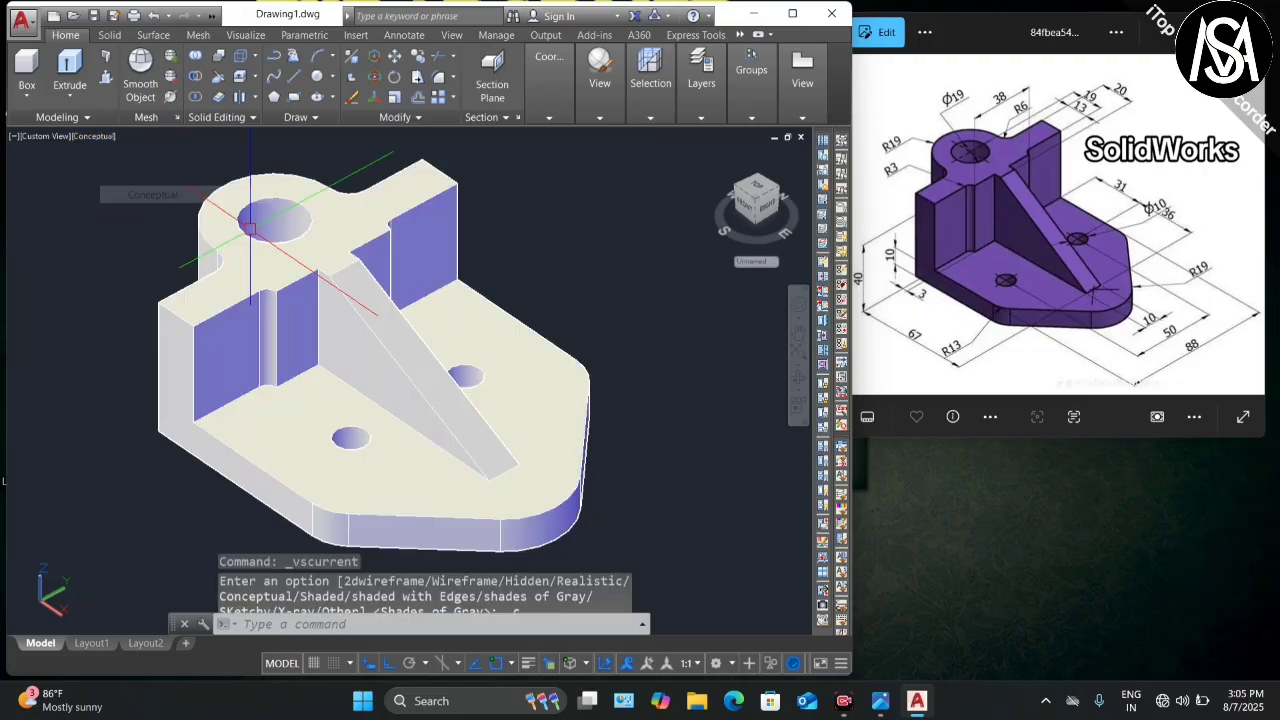
Step: Orbit the shaded bracket to show its back, top and holes
left_click(806, 378)
left_click_drag(677, 409, 652, 380)
left_click_drag(438, 371, 393, 286)
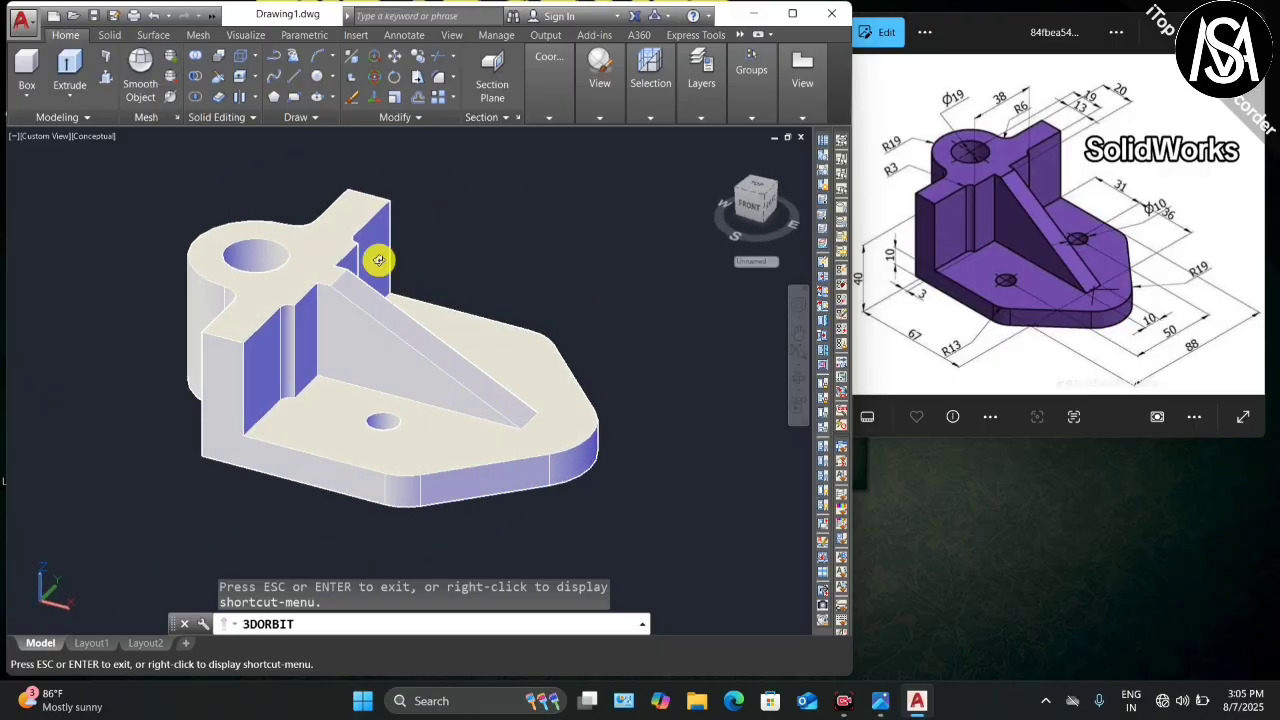